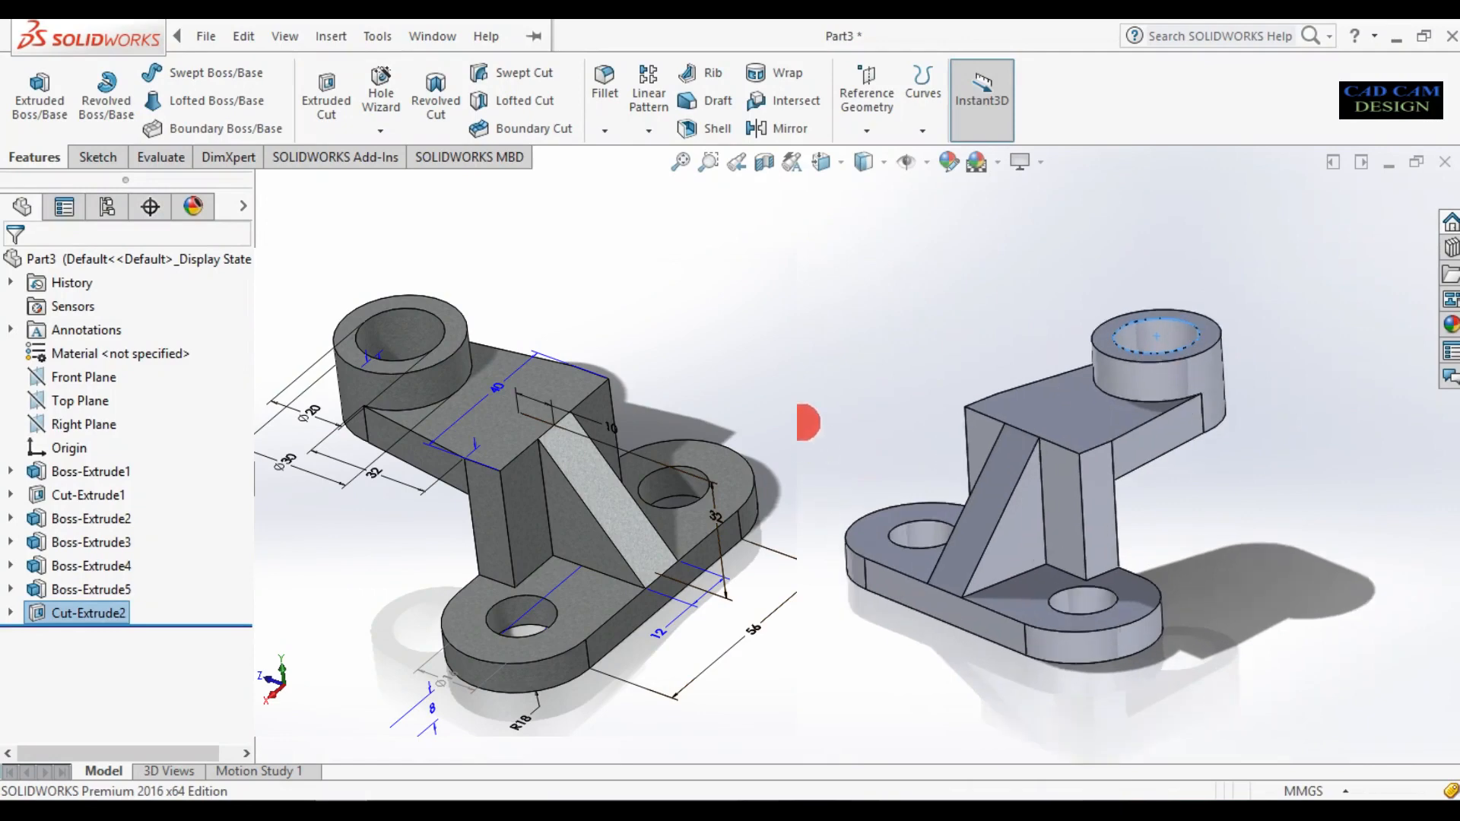
click(787, 411)
scroll(760, 502, down, 2)
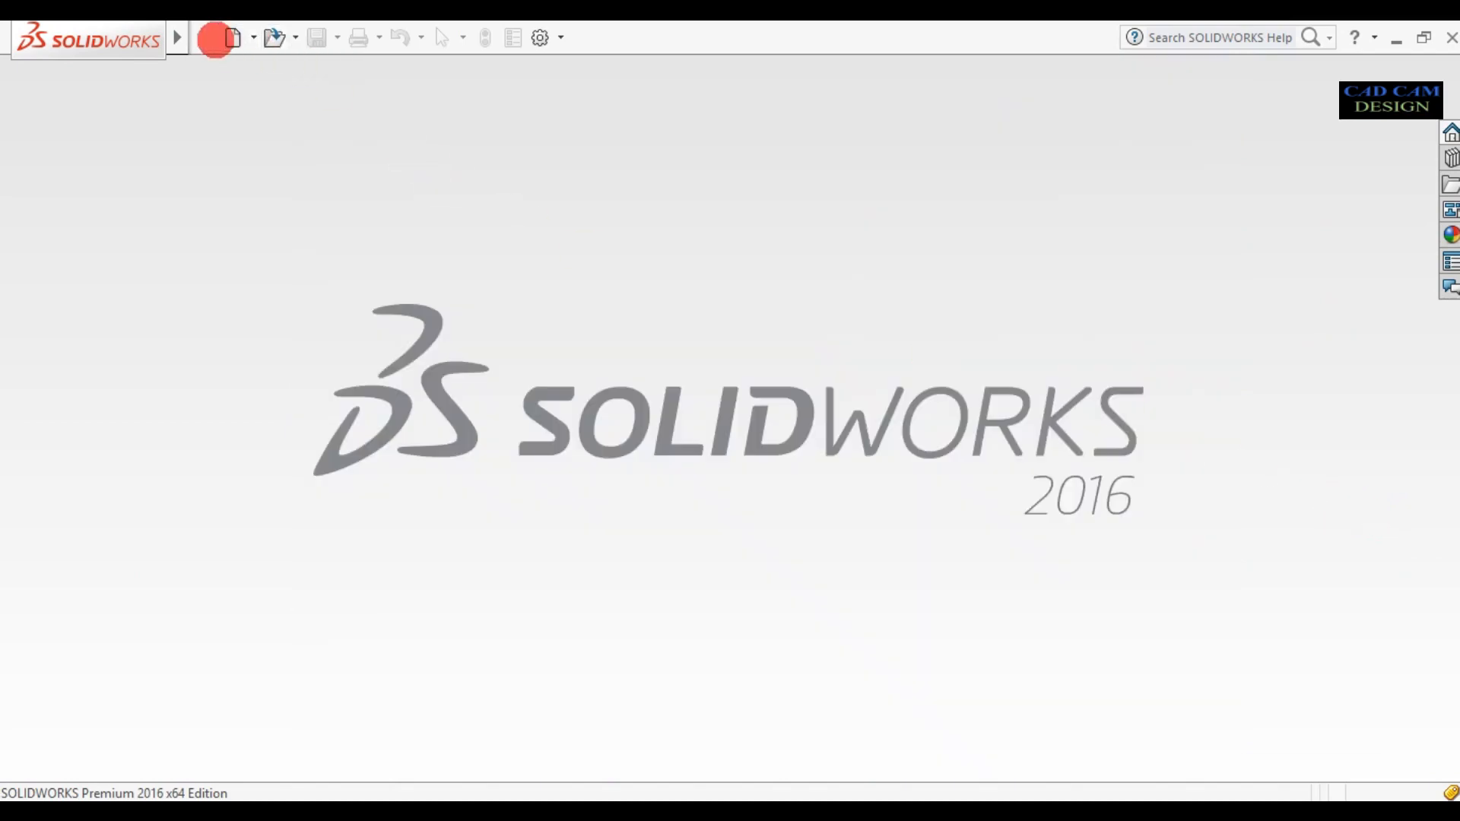
Create a new part document and set its unit system to MMGS
click(233, 36)
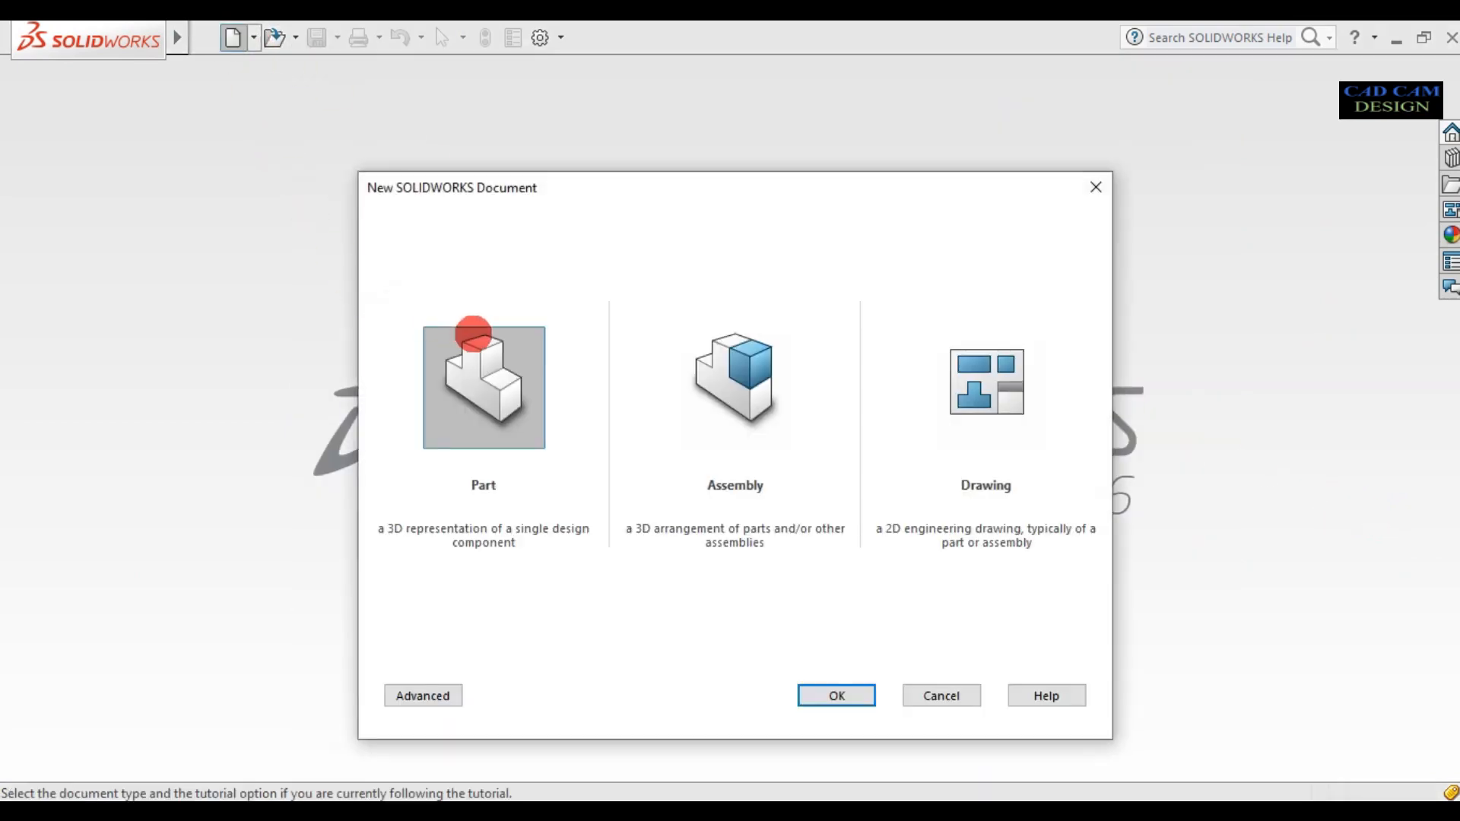
click(836, 693)
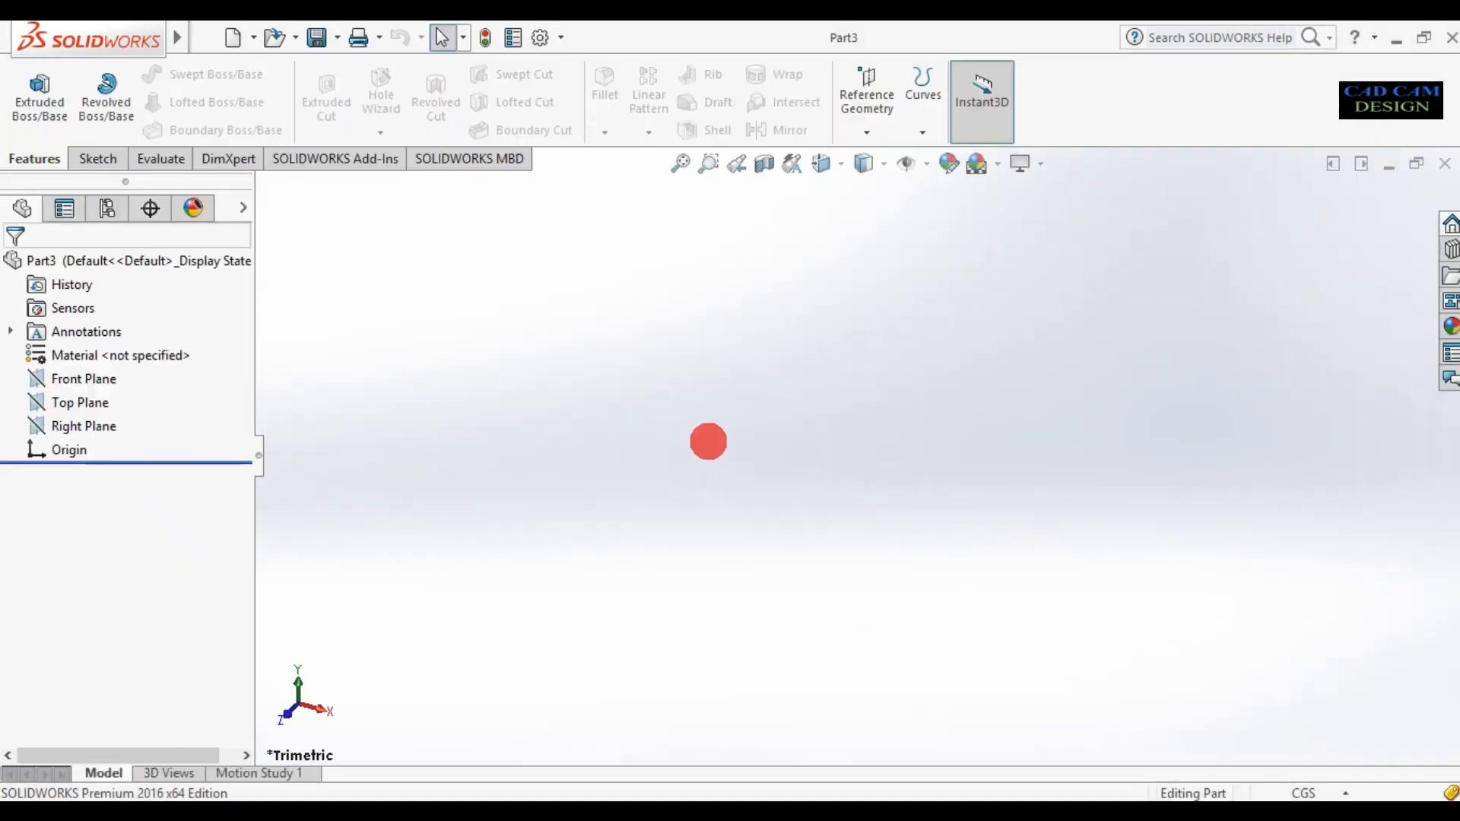
click(1316, 786)
click(1278, 700)
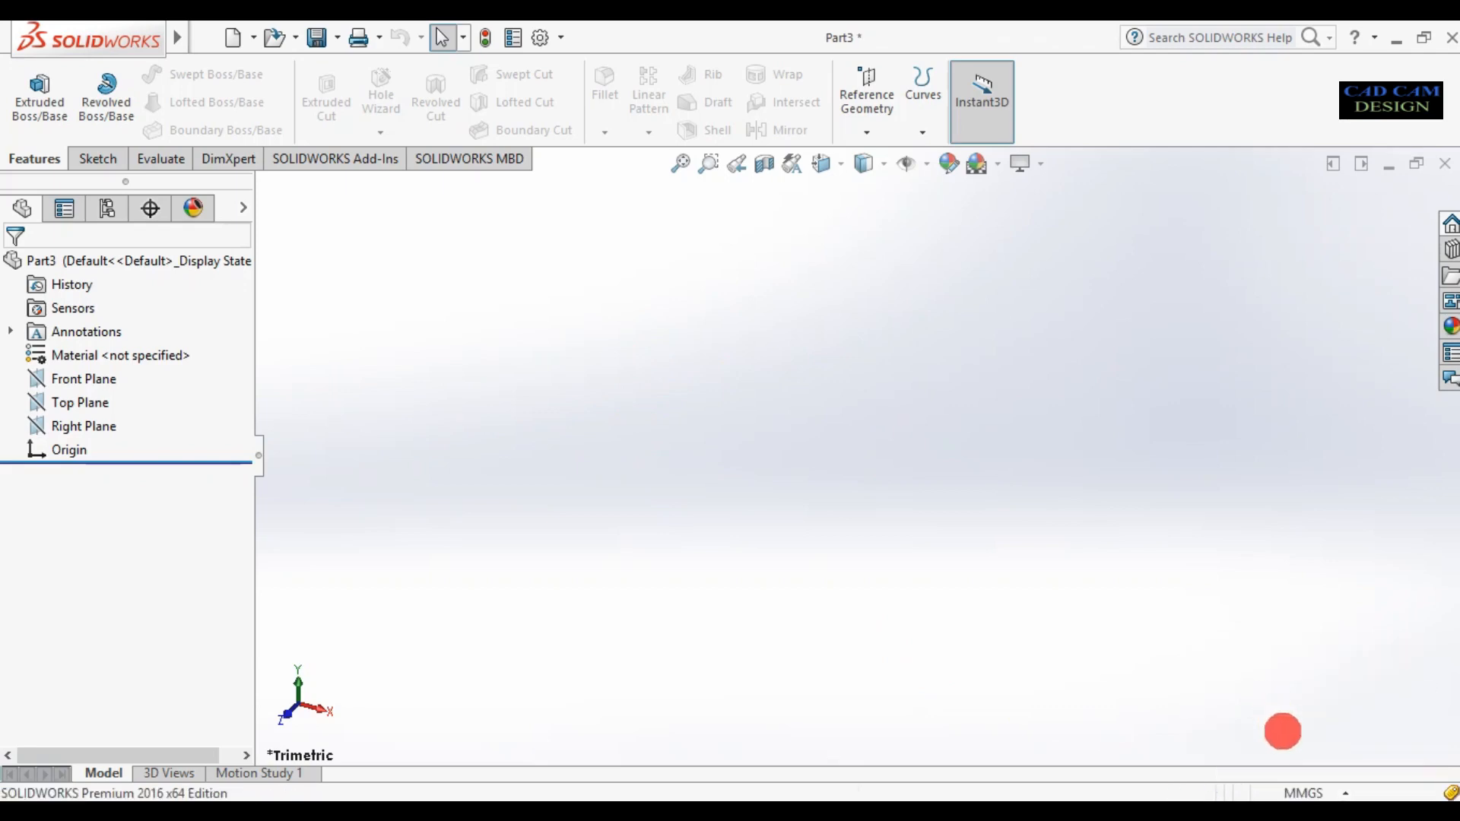
Start a sketch on the Top Plane and draw a vertical centerline about 116 mm long and a horizontal one about 215 mm, crossing at the origin
right_click(75, 401)
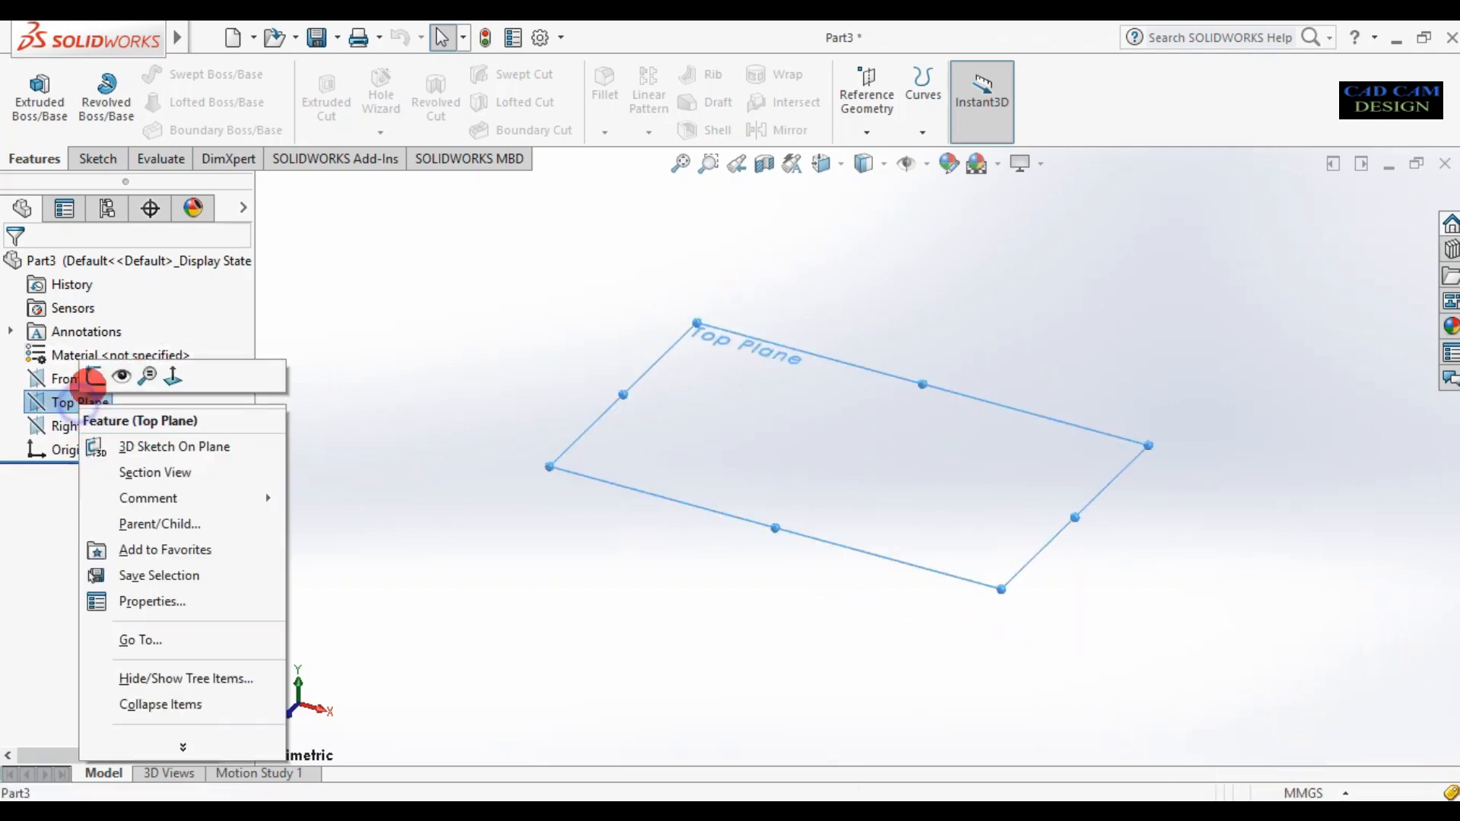
click(94, 375)
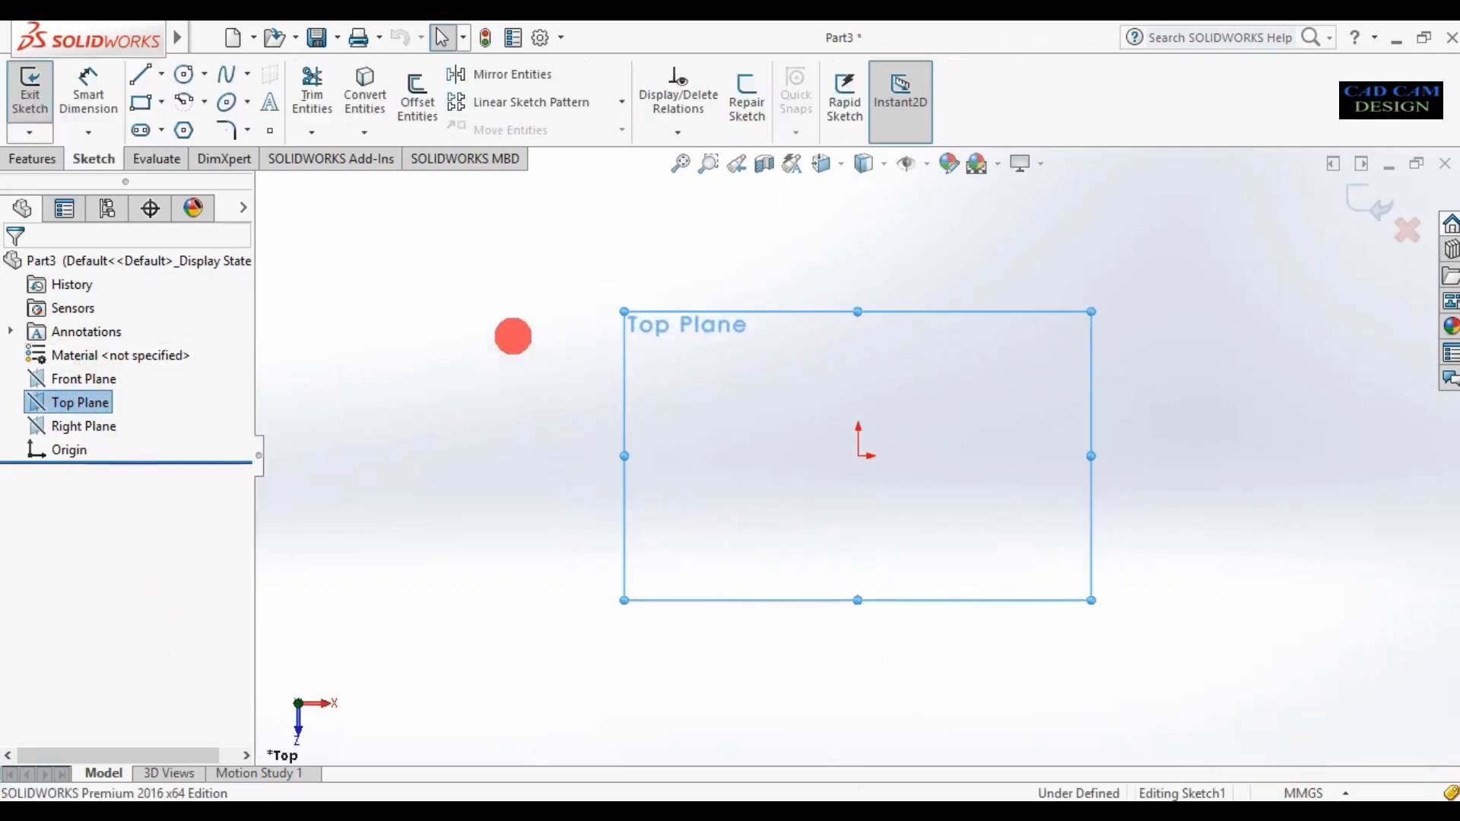
click(162, 75)
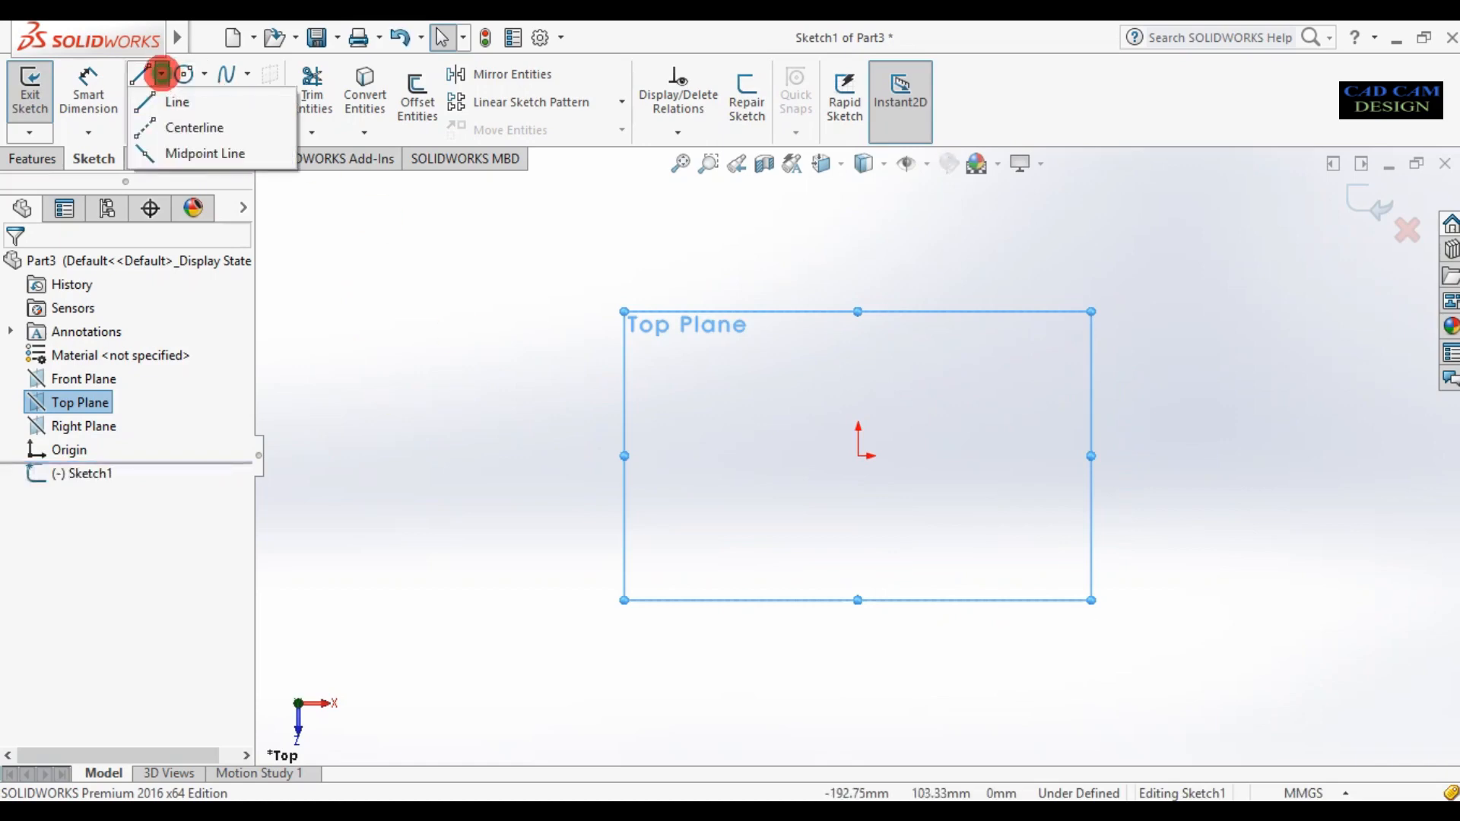
click(160, 124)
click(857, 311)
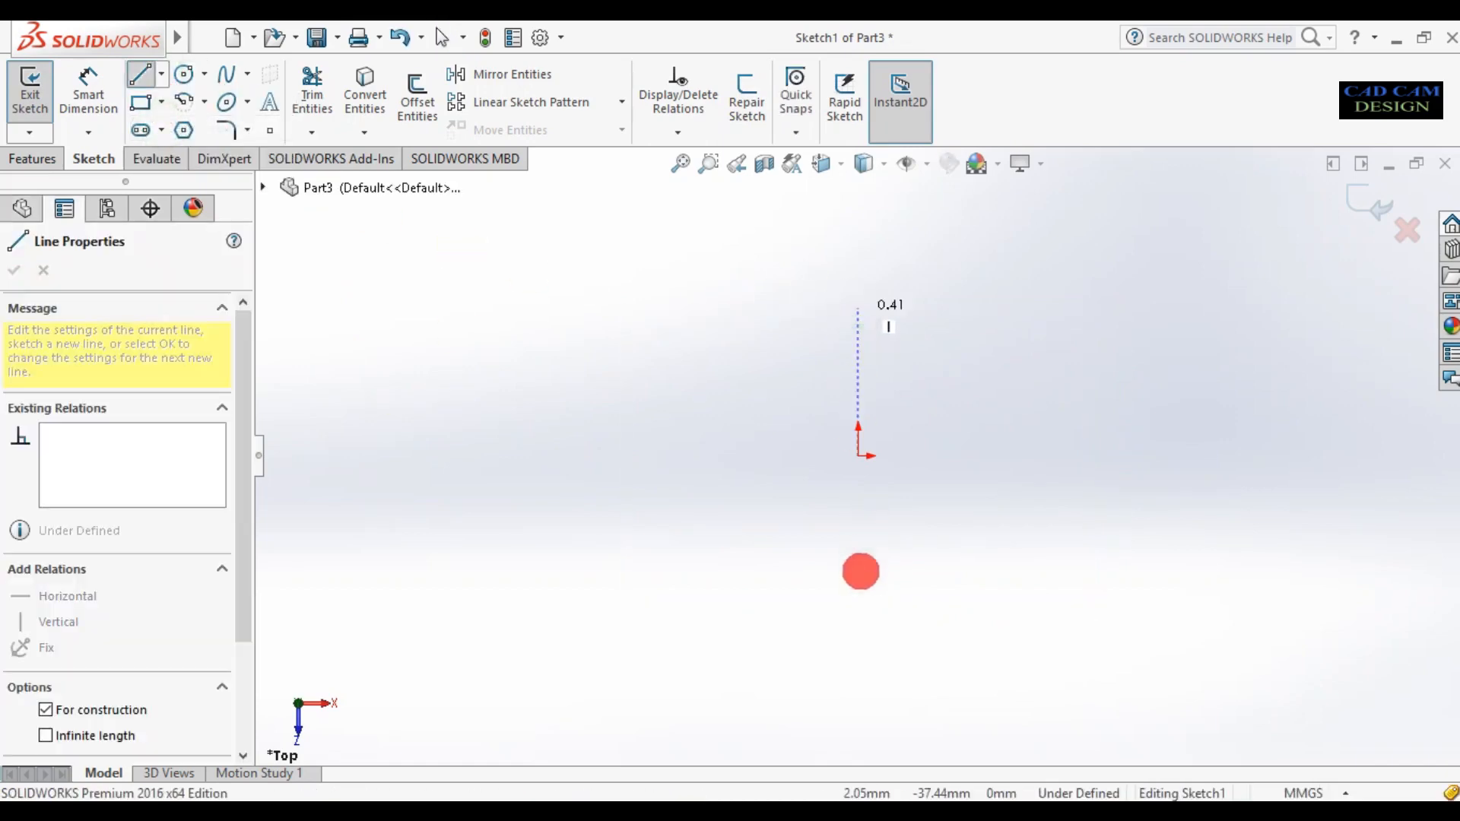
click(859, 613)
click(855, 460)
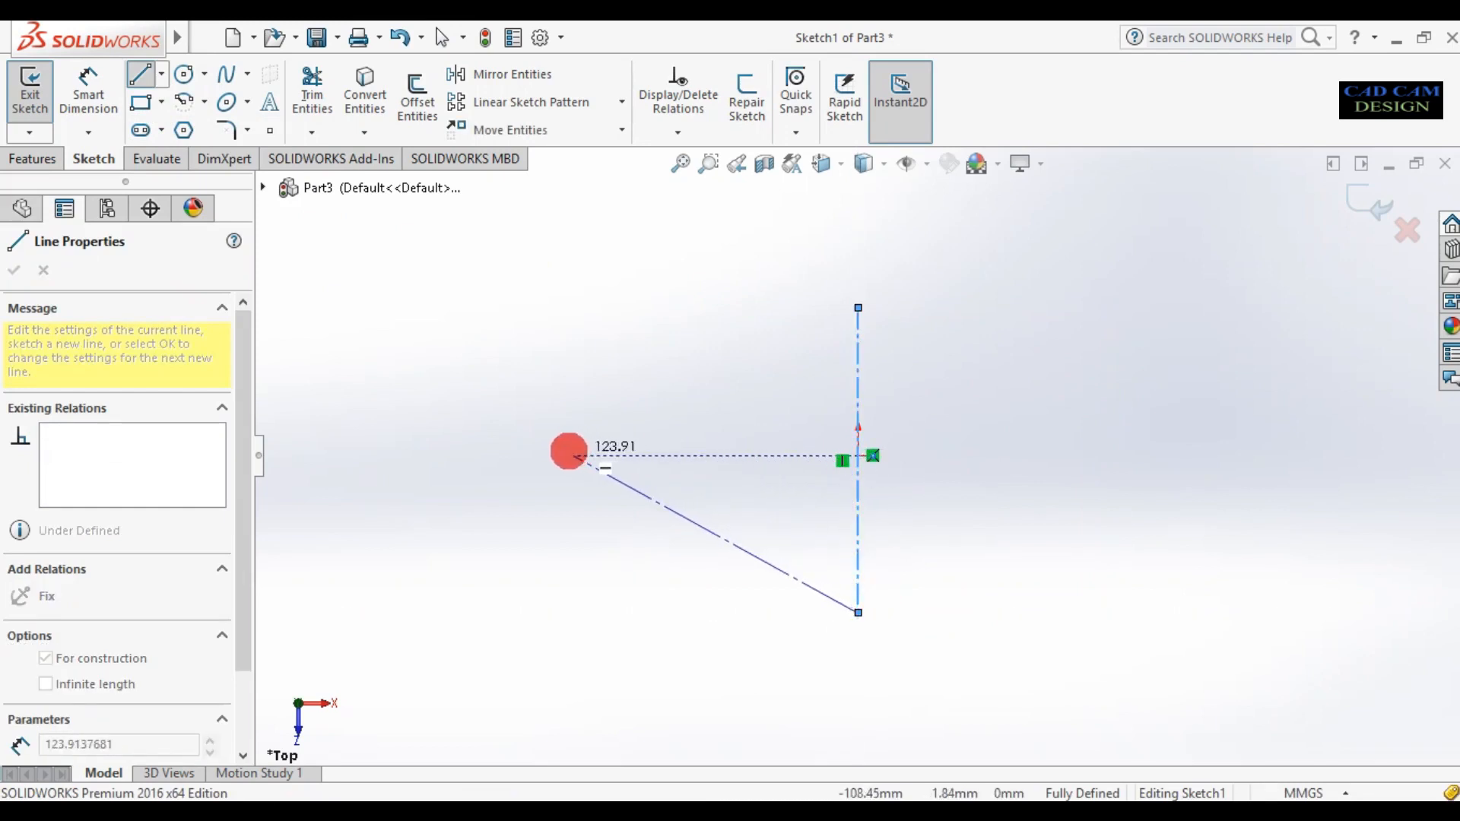
click(569, 454)
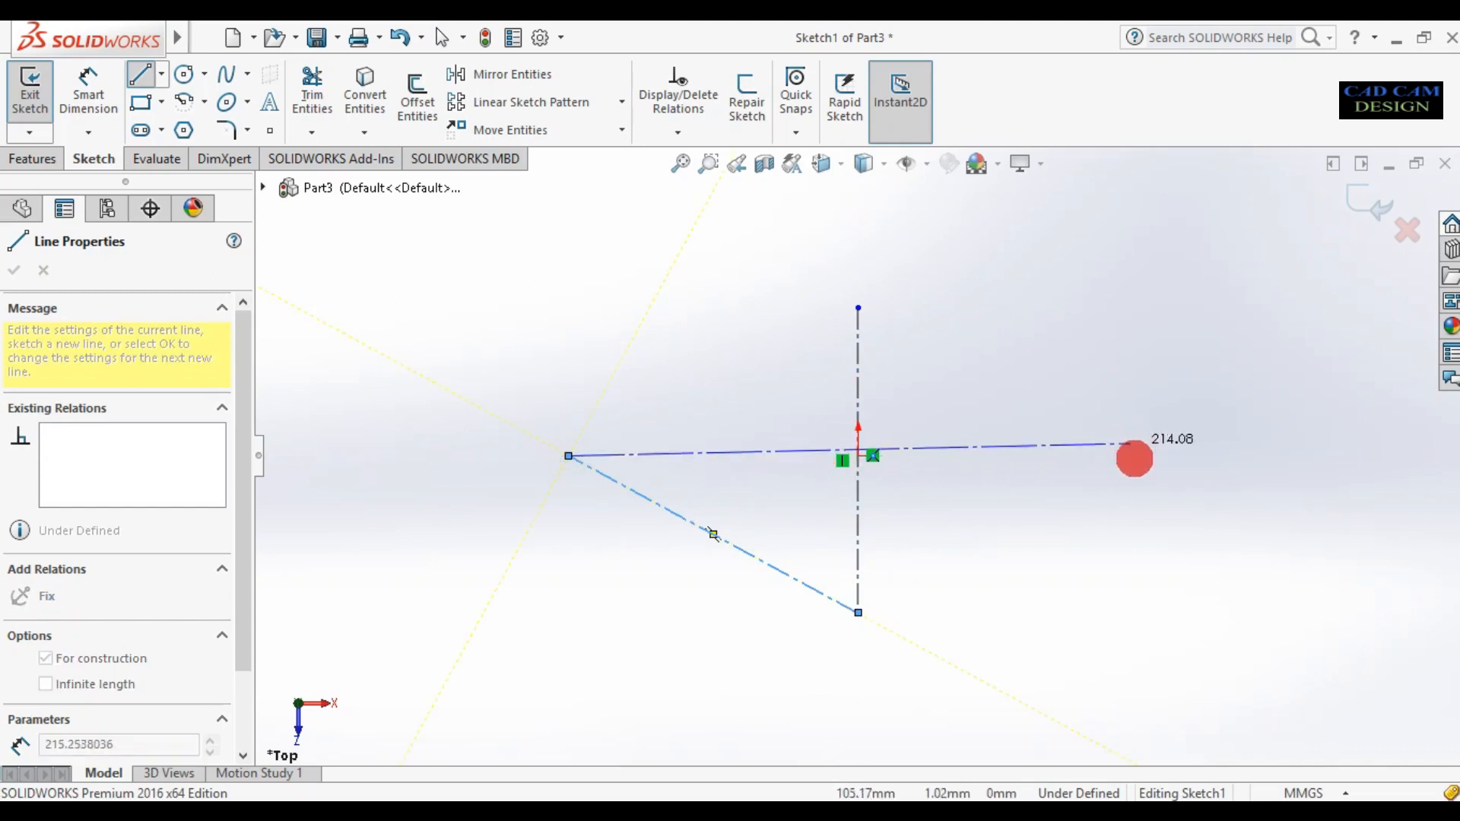
click(1134, 456)
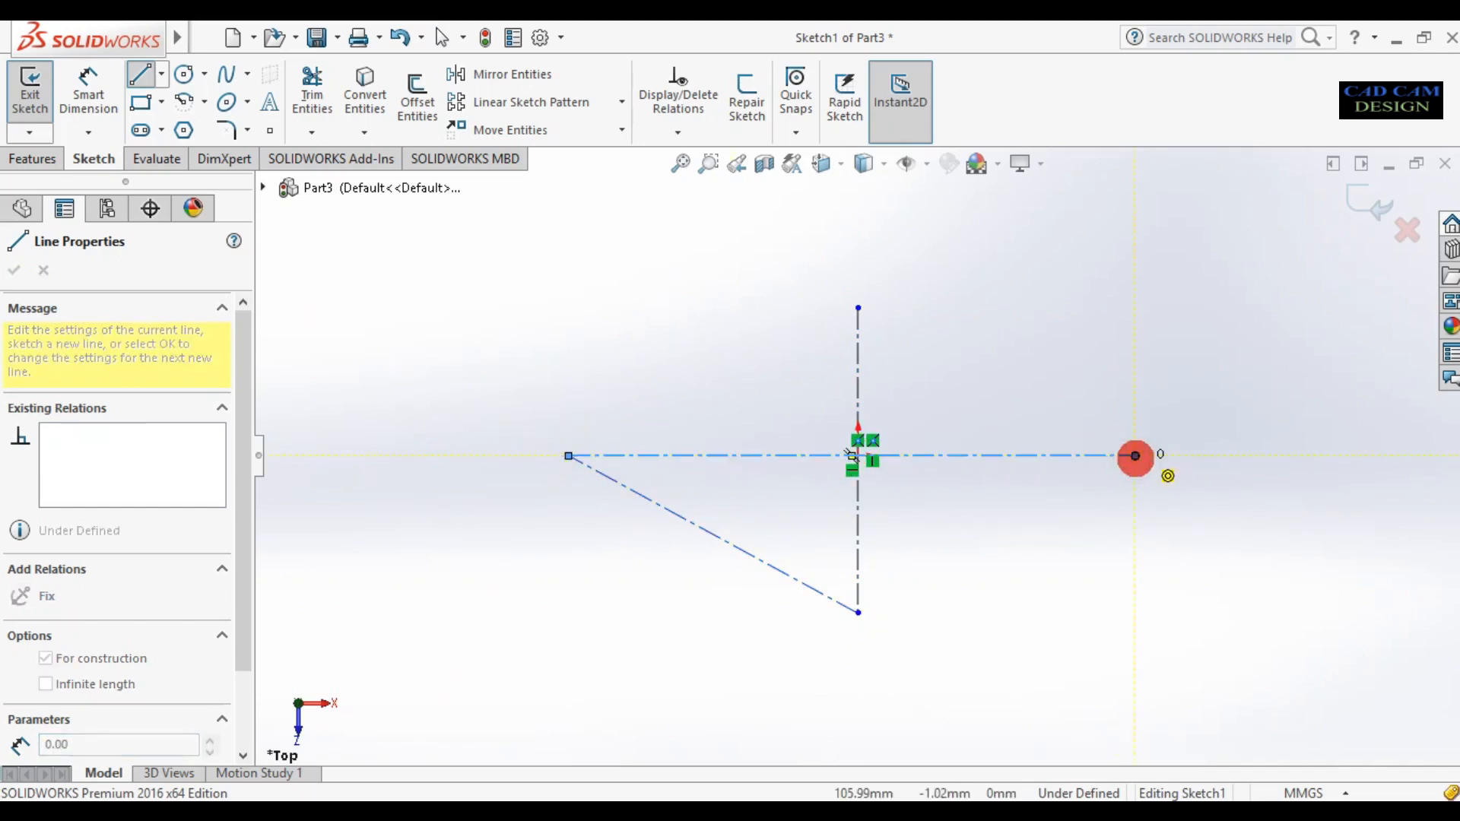
key(Escape)
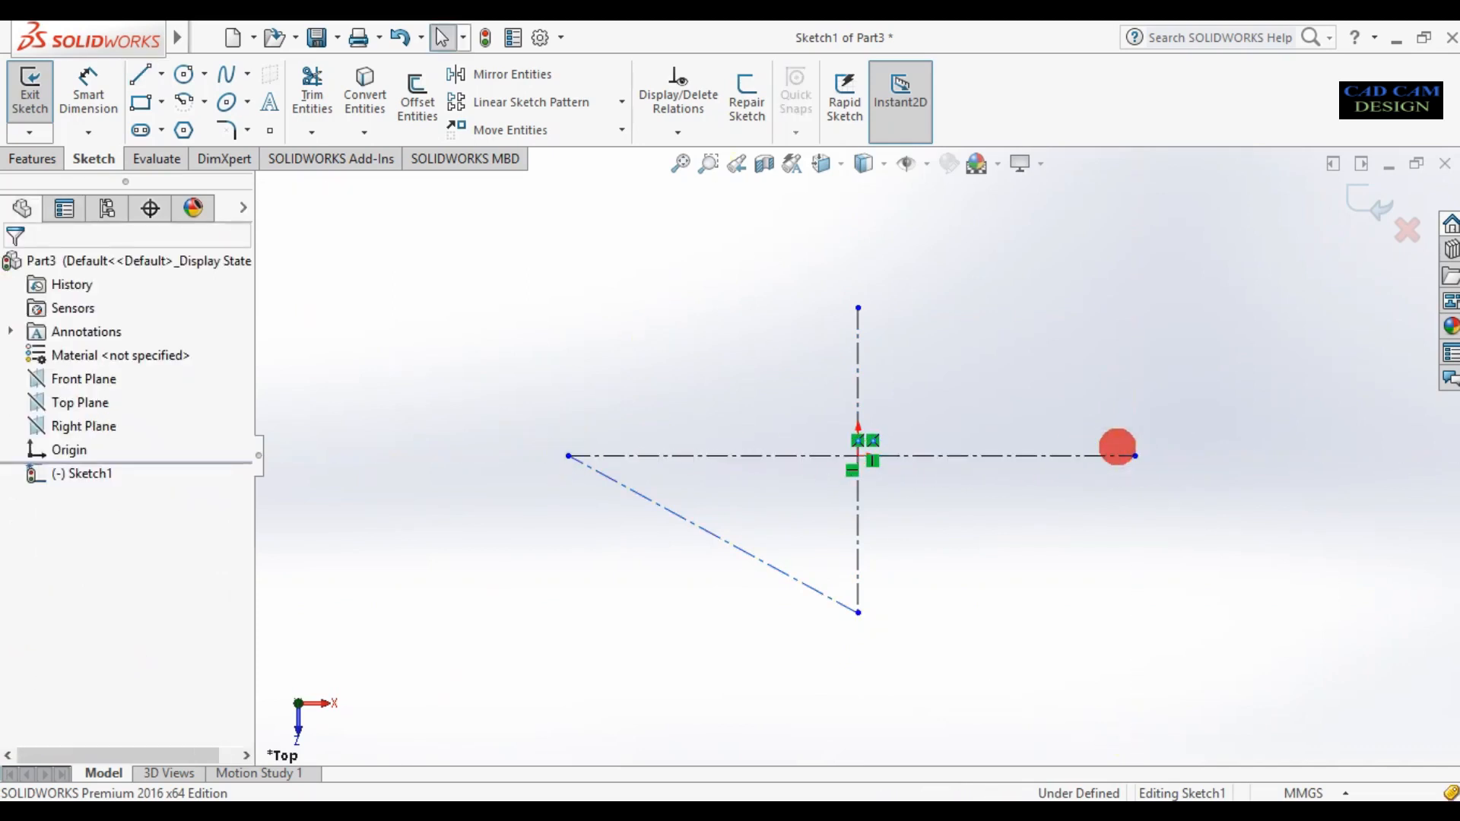
Trim away the stray diagonal centerline joining the ends of the horizontal and vertical centerlines
click(313, 82)
click(766, 565)
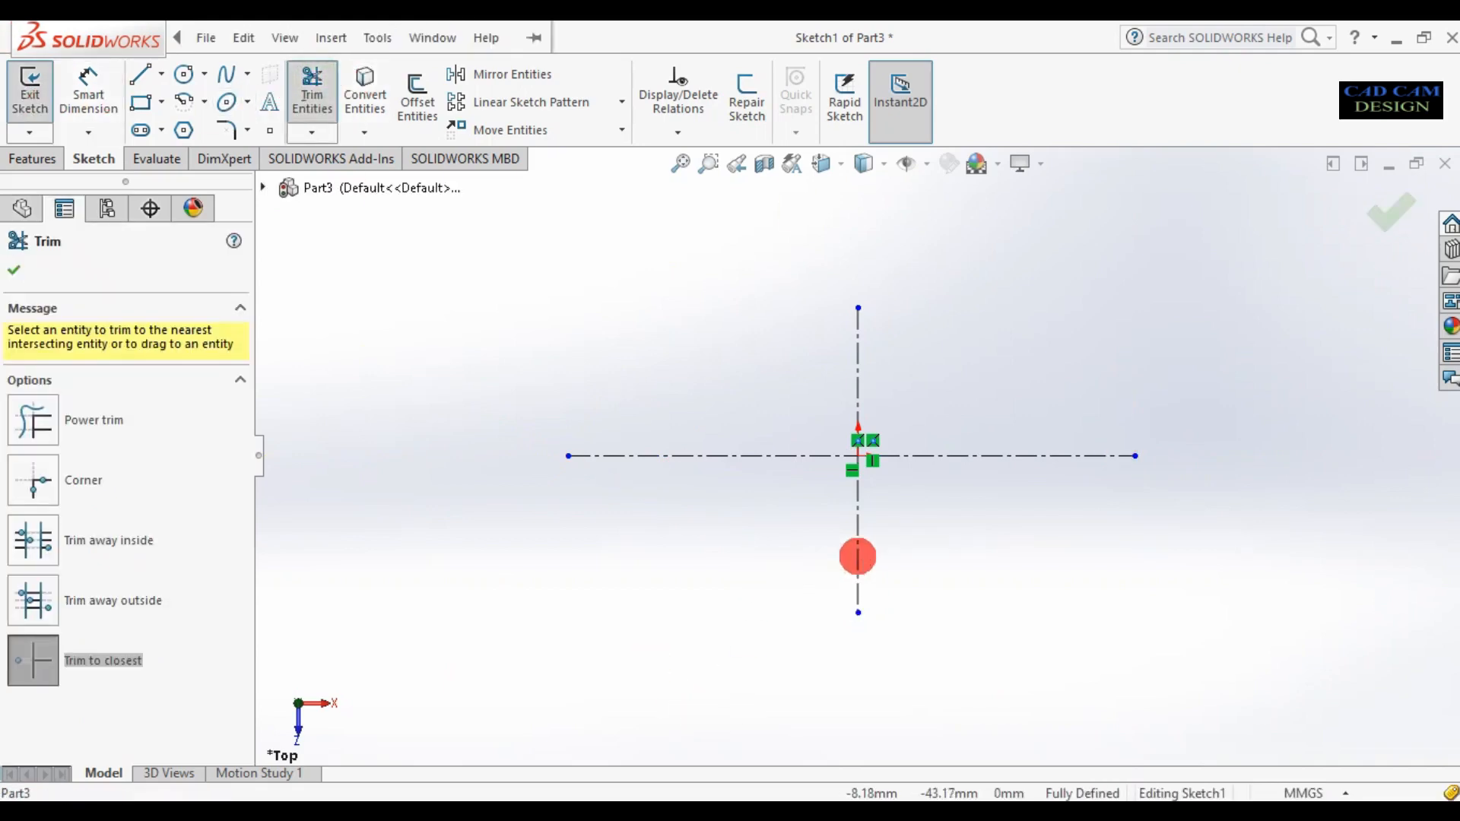
click(1393, 212)
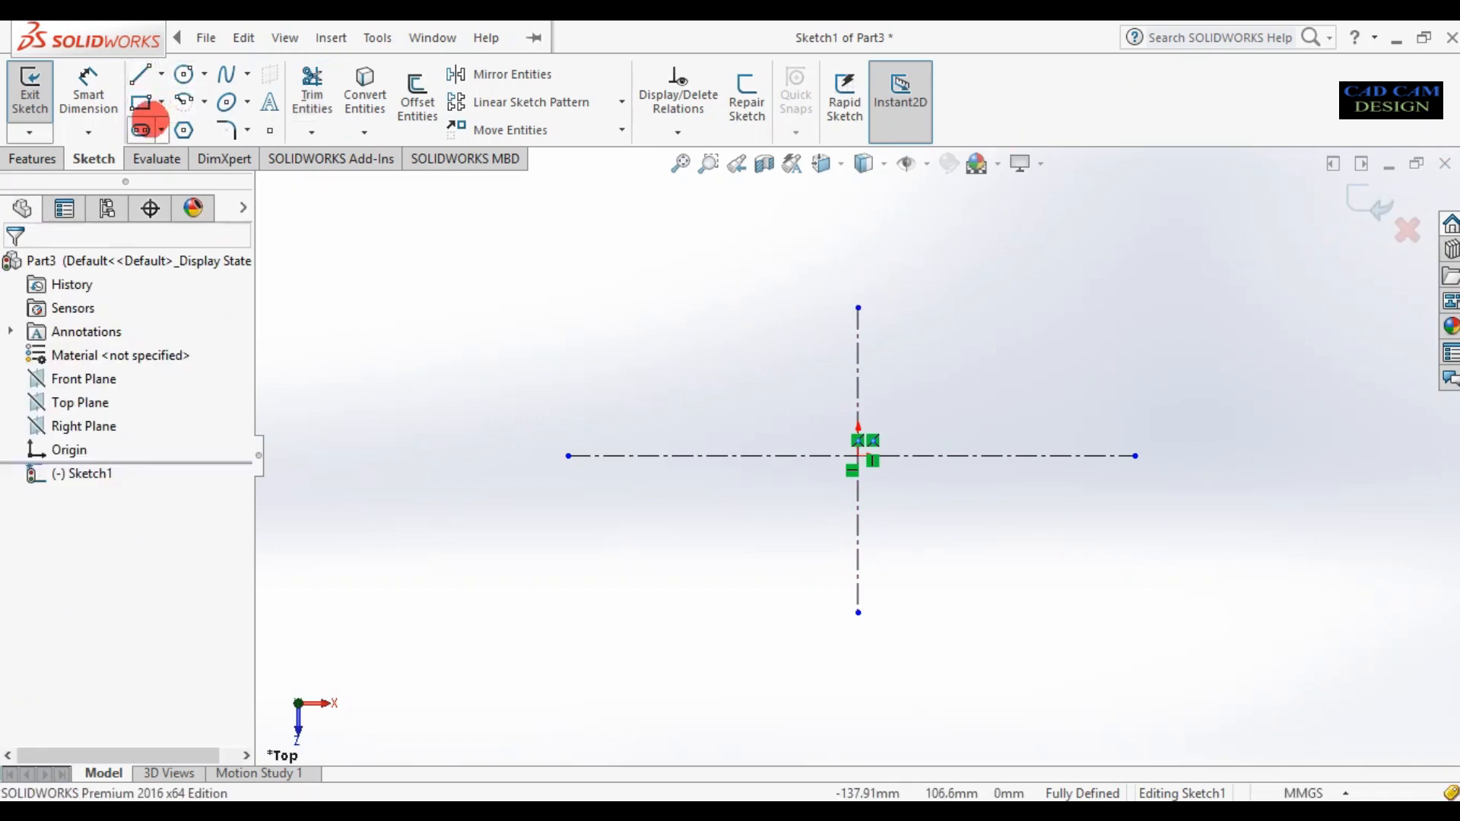
Sketch a straight slot along the horizontal centerline across the origin, about 74 mm between centers and about 66 mm wide
click(139, 129)
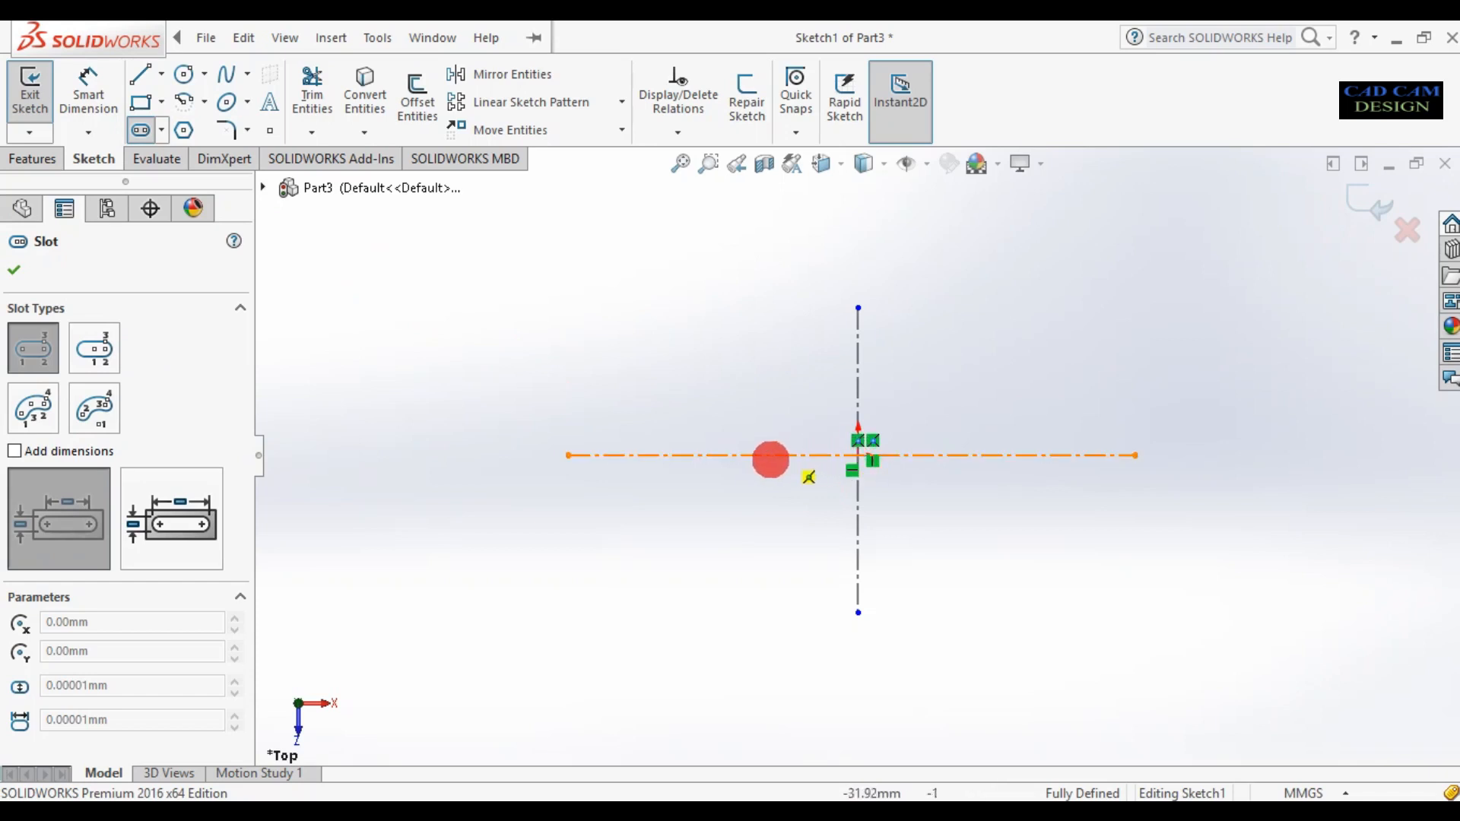
click(767, 454)
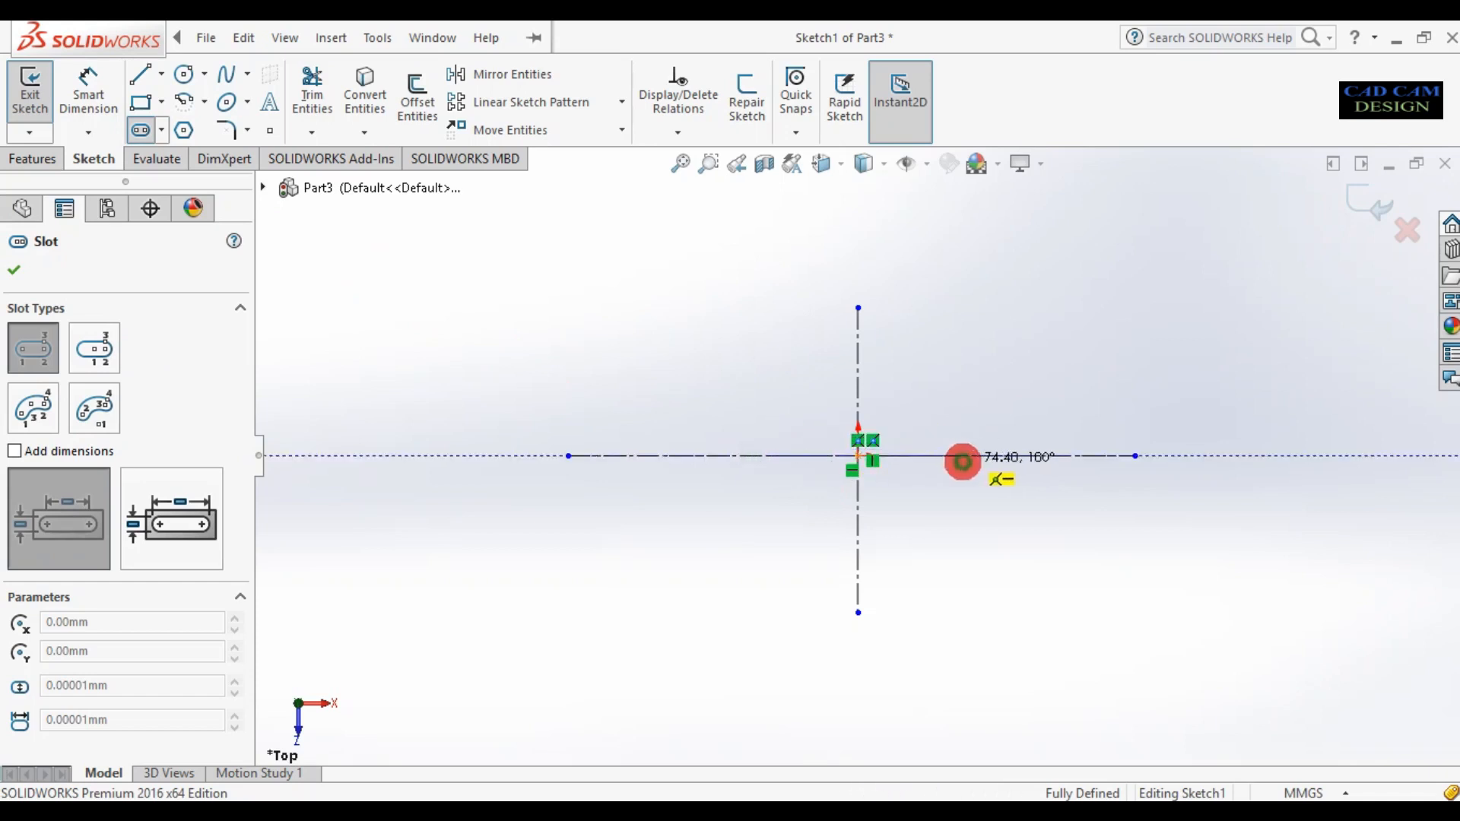
click(962, 456)
click(932, 541)
Dimension the distance from the slot's left arc center to the vertical centerline as 25 mm
right_click(934, 541)
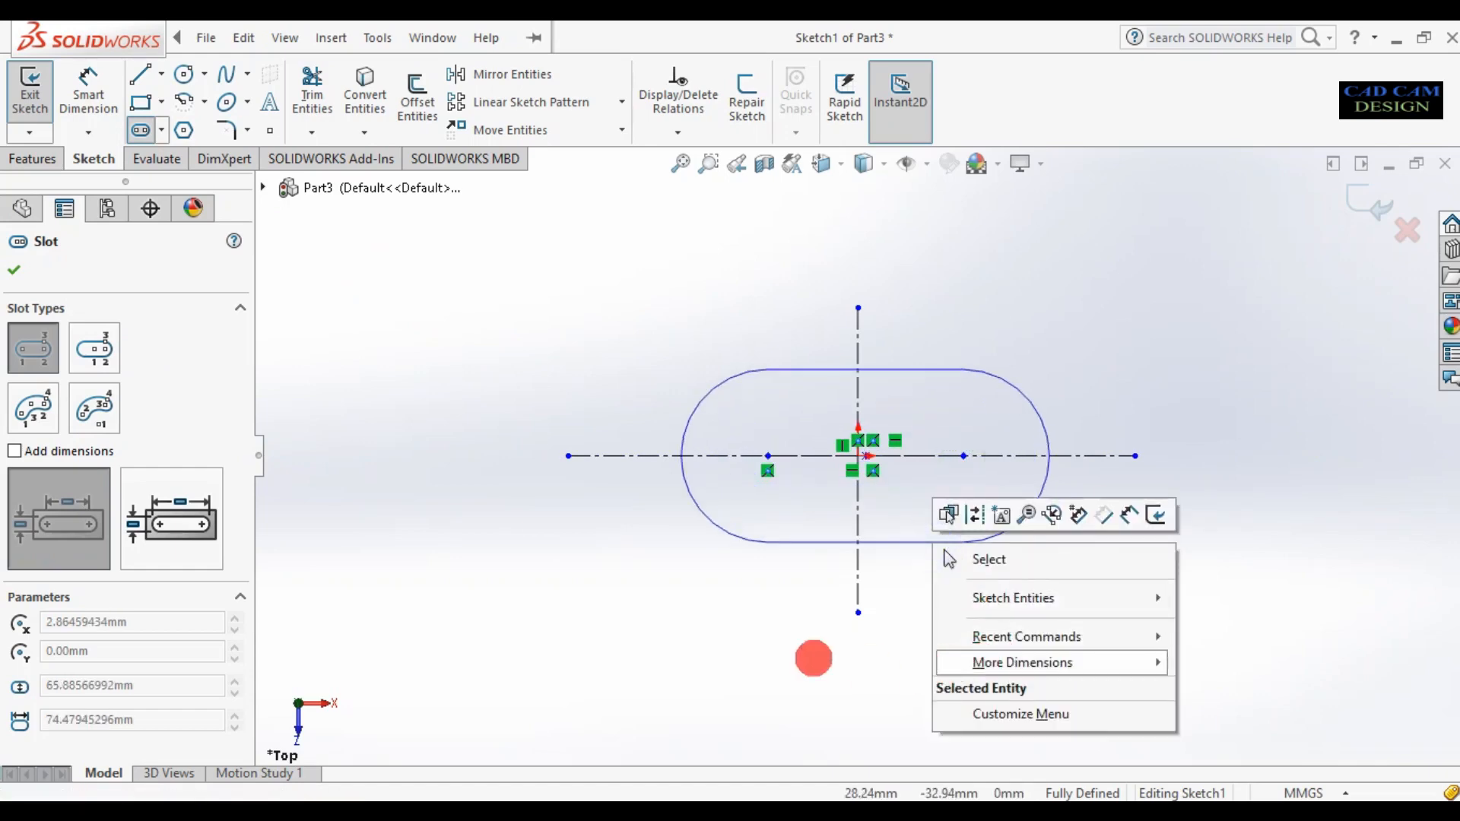
click(949, 559)
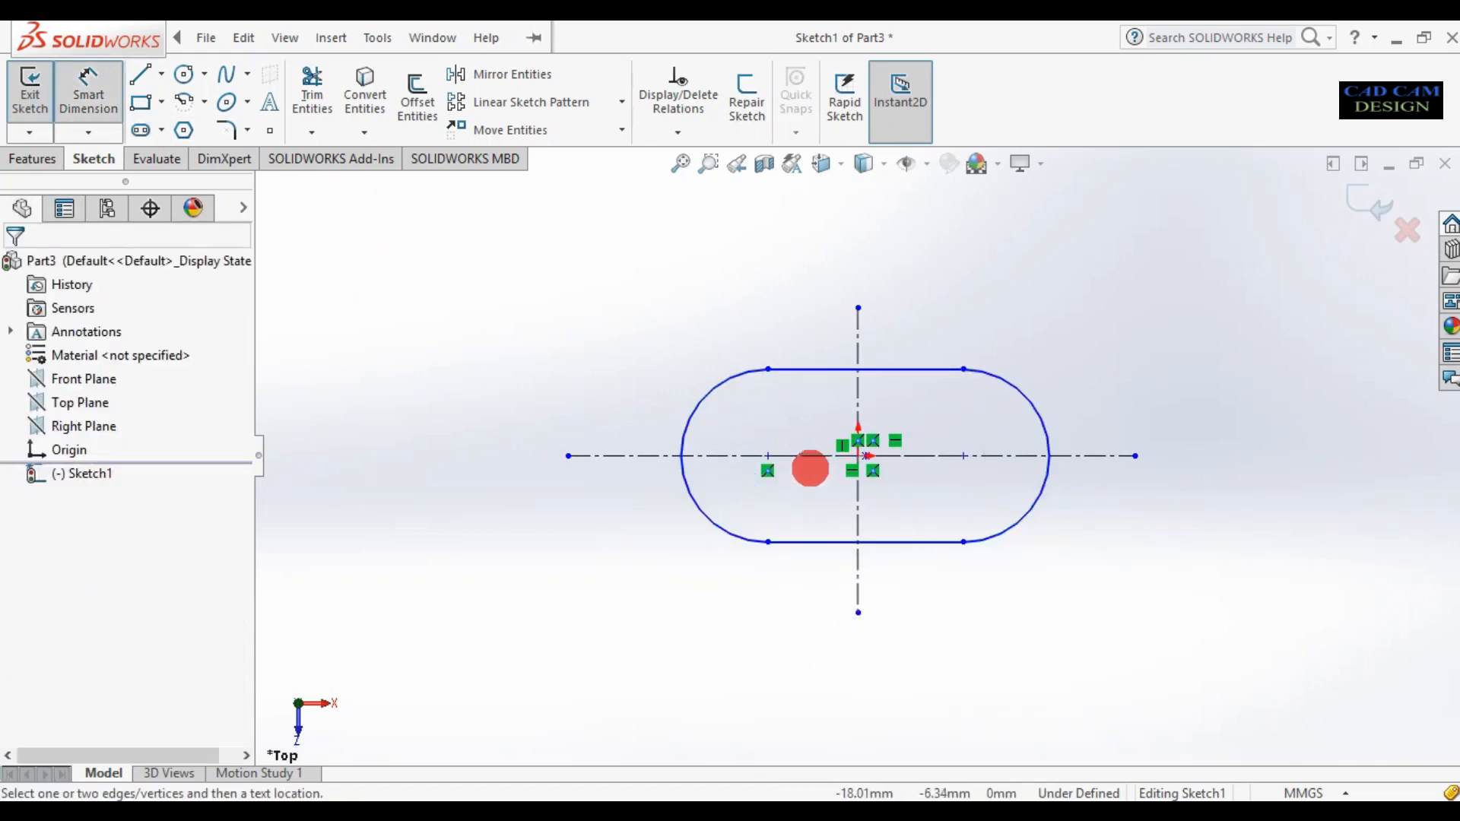
click(768, 456)
drag(872, 491, 861, 506)
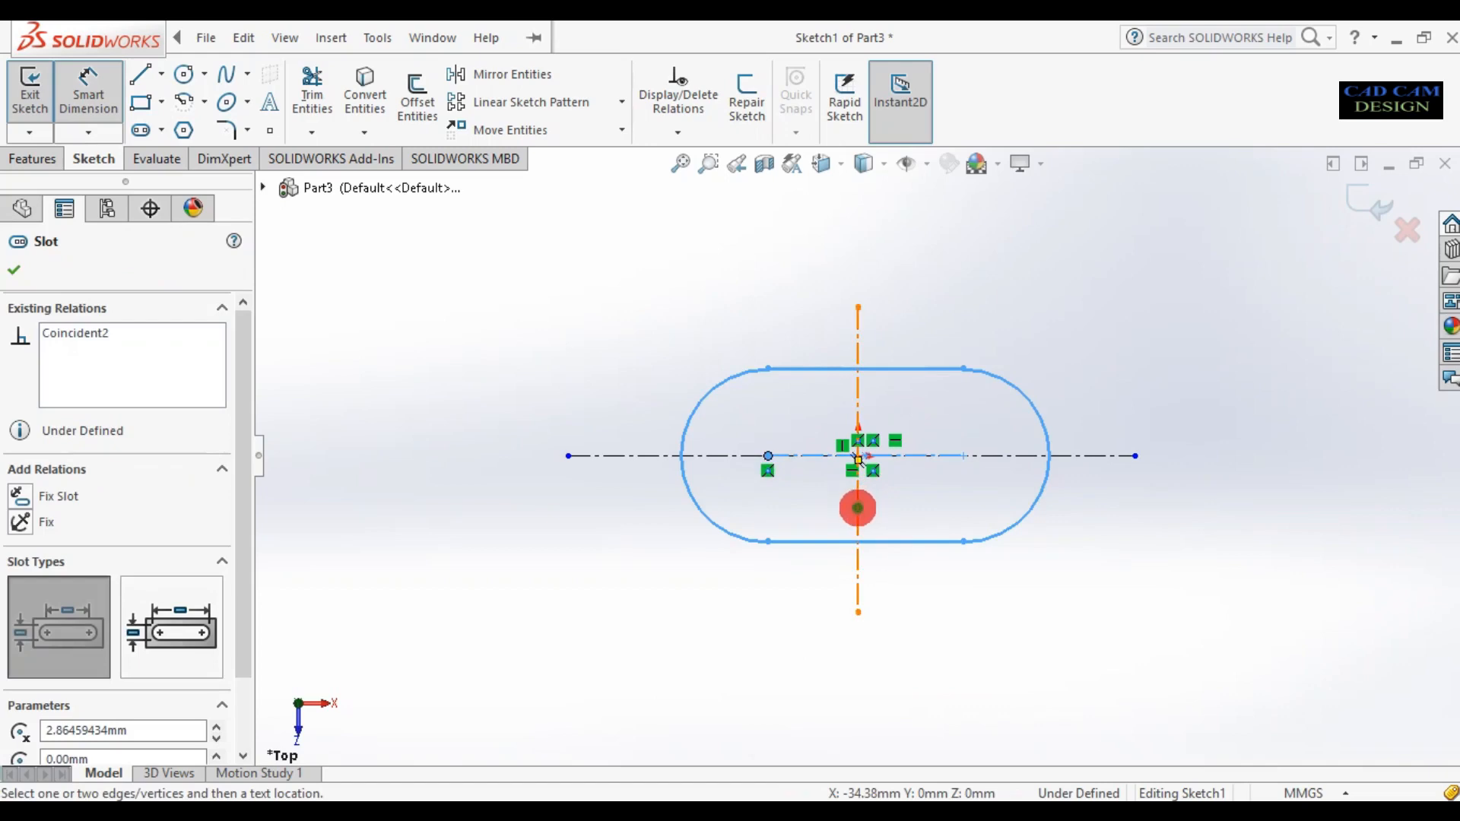
click(858, 508)
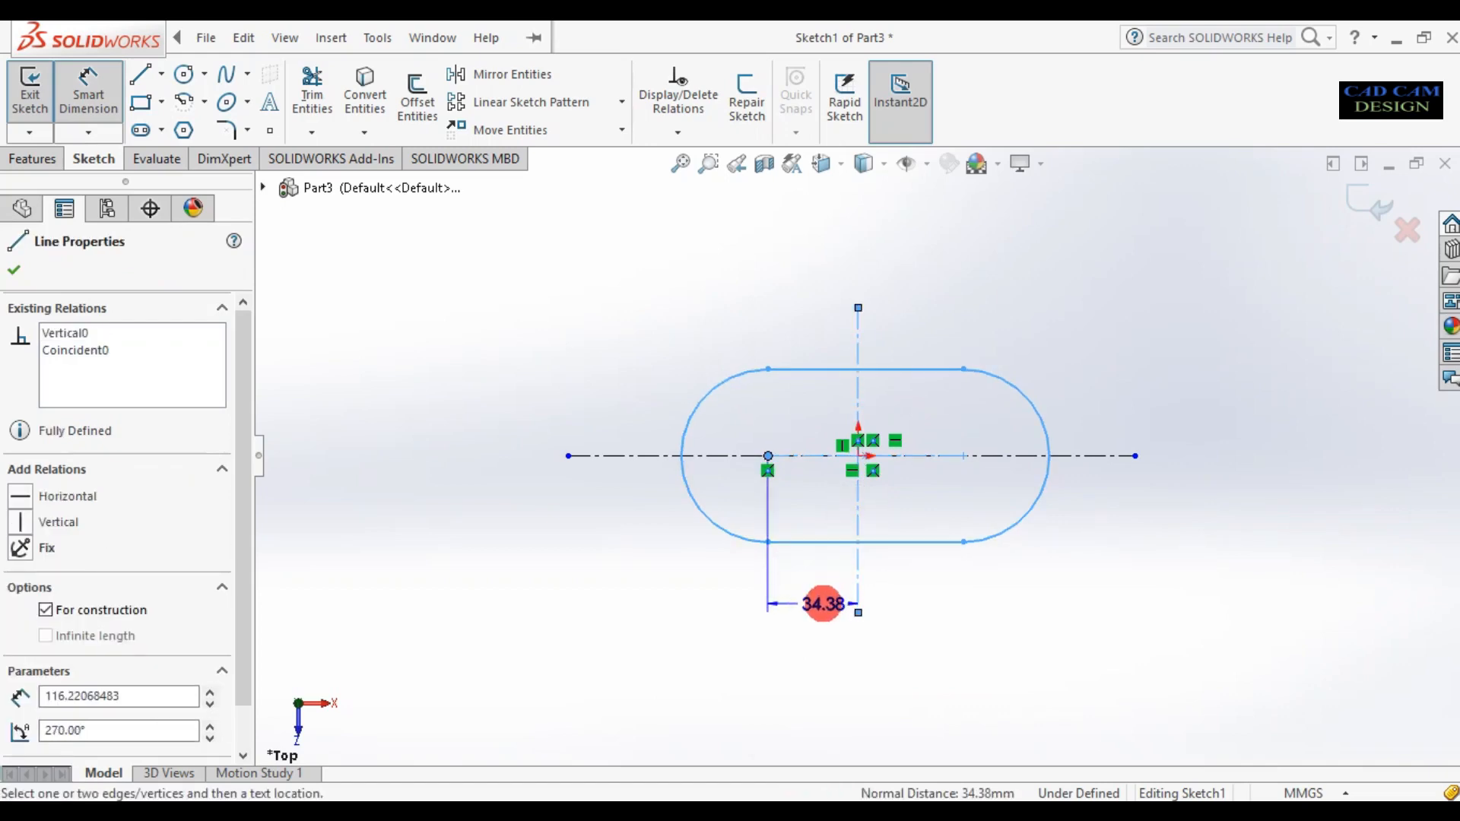
click(823, 603)
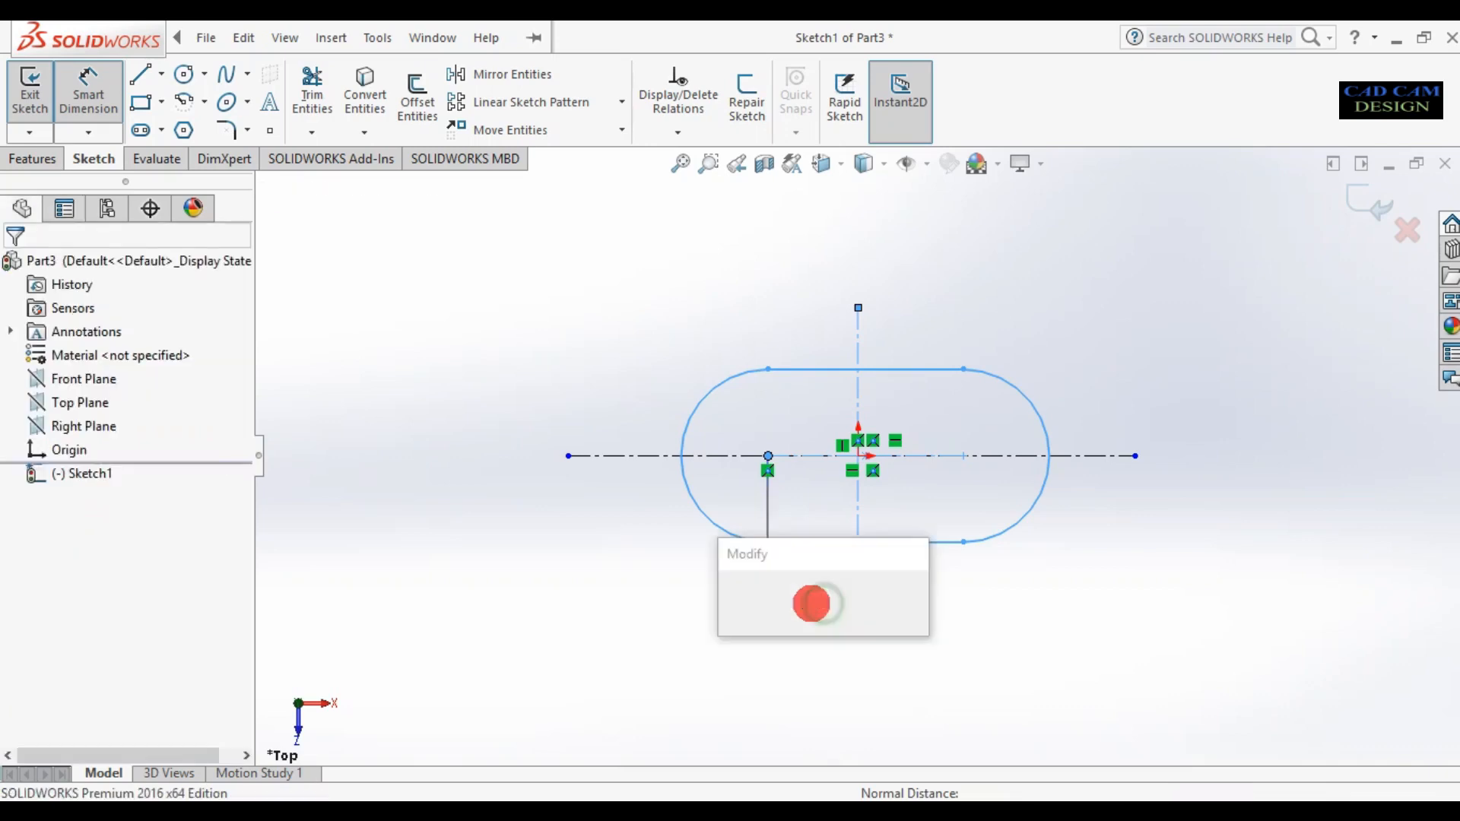
text(25)
key(Return)
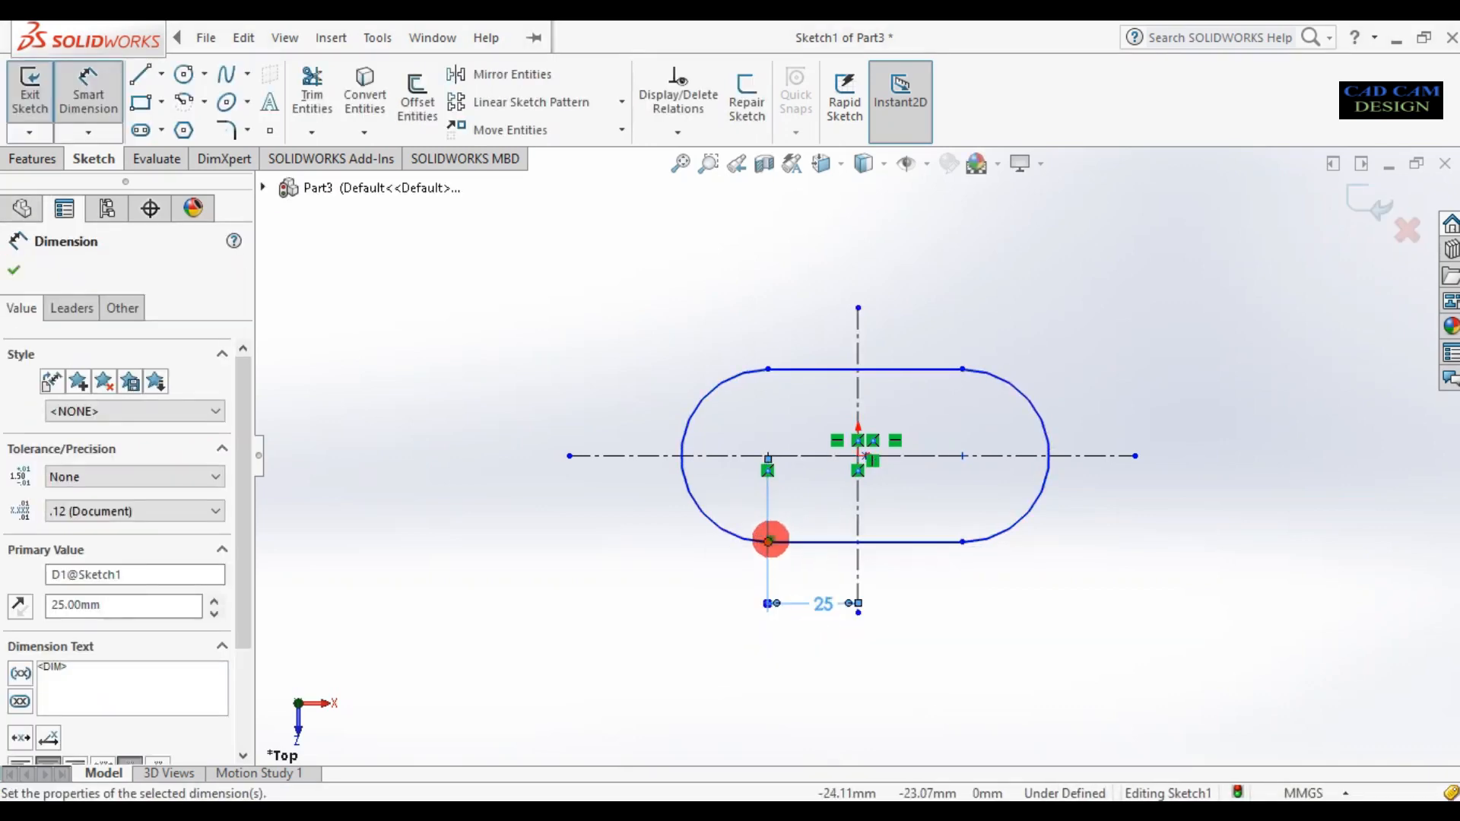
Dimension the slot's lower straight edge to 56 mm and its right end arc to a radius of 18 mm
click(961, 540)
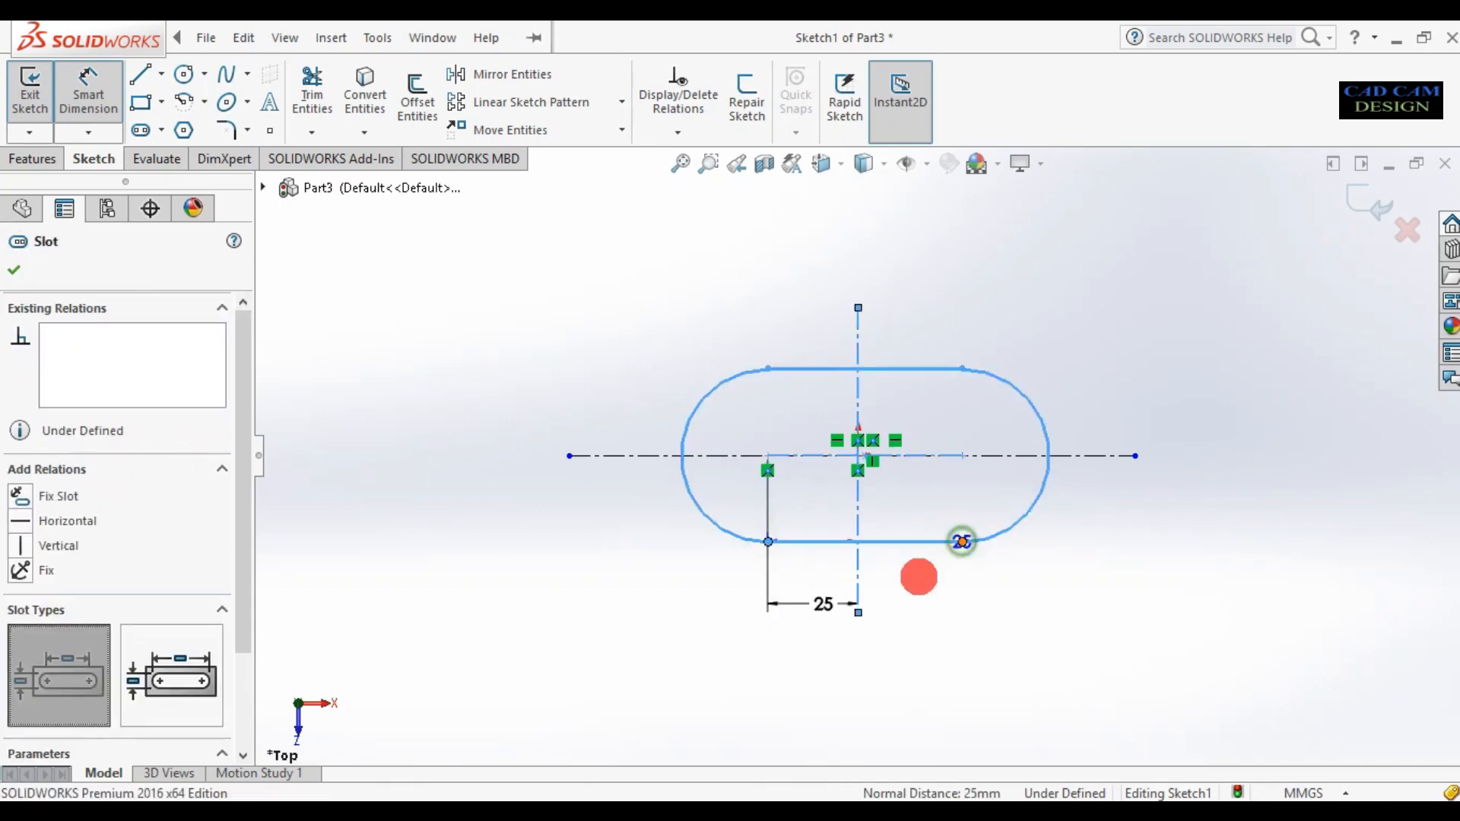
click(859, 655)
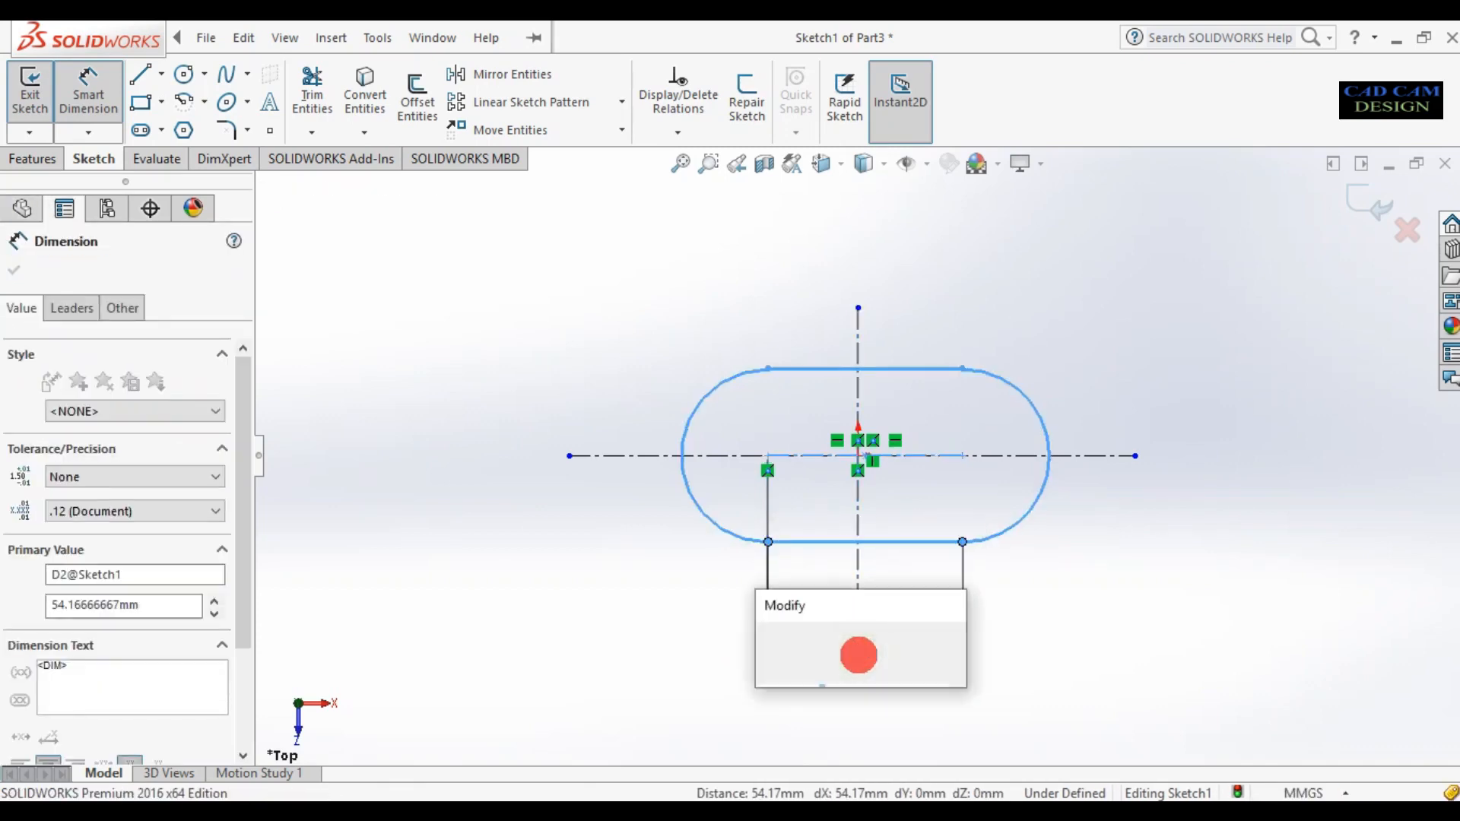
text(50)
key(Return)
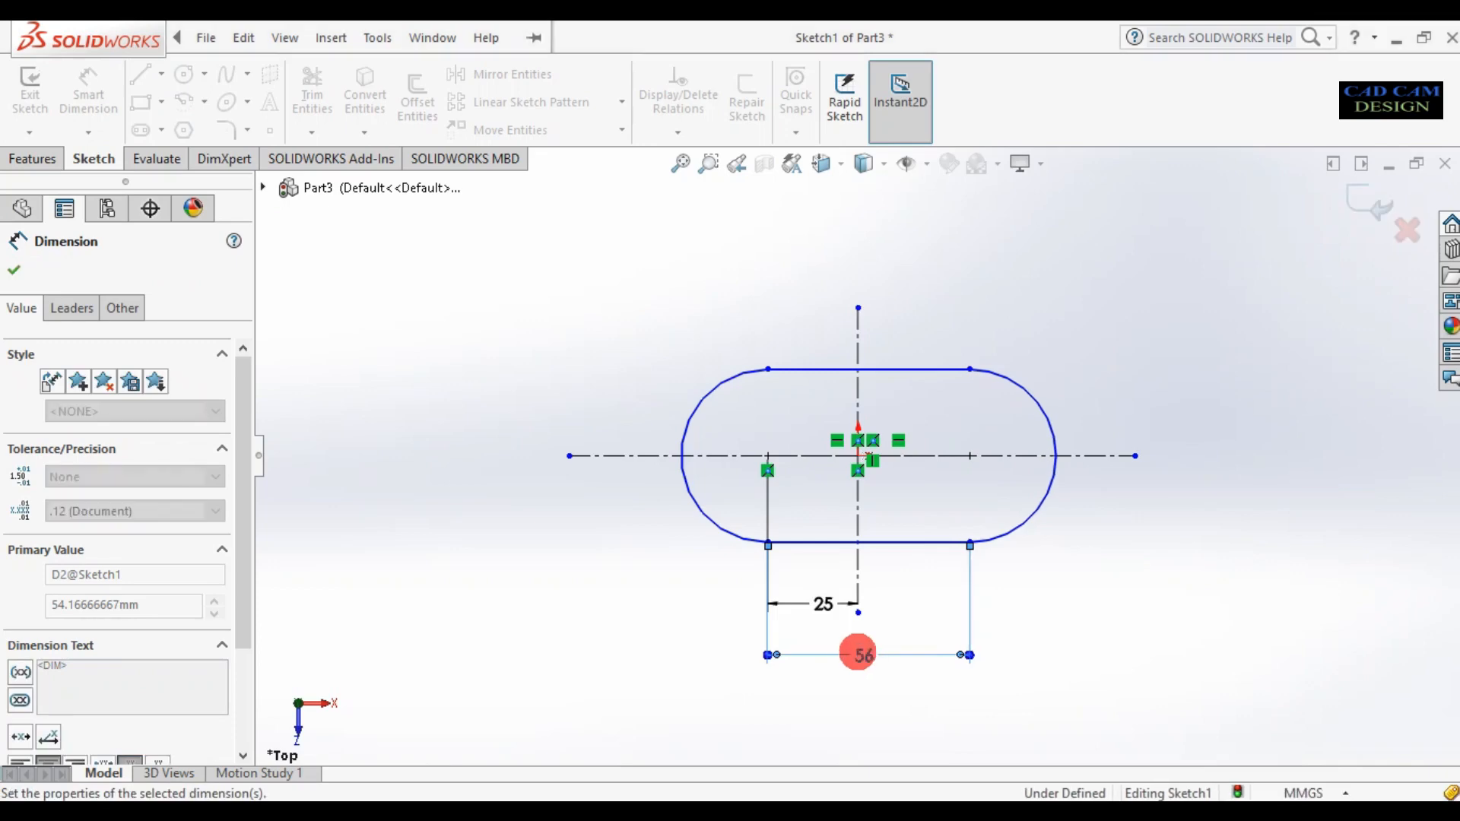
click(1049, 490)
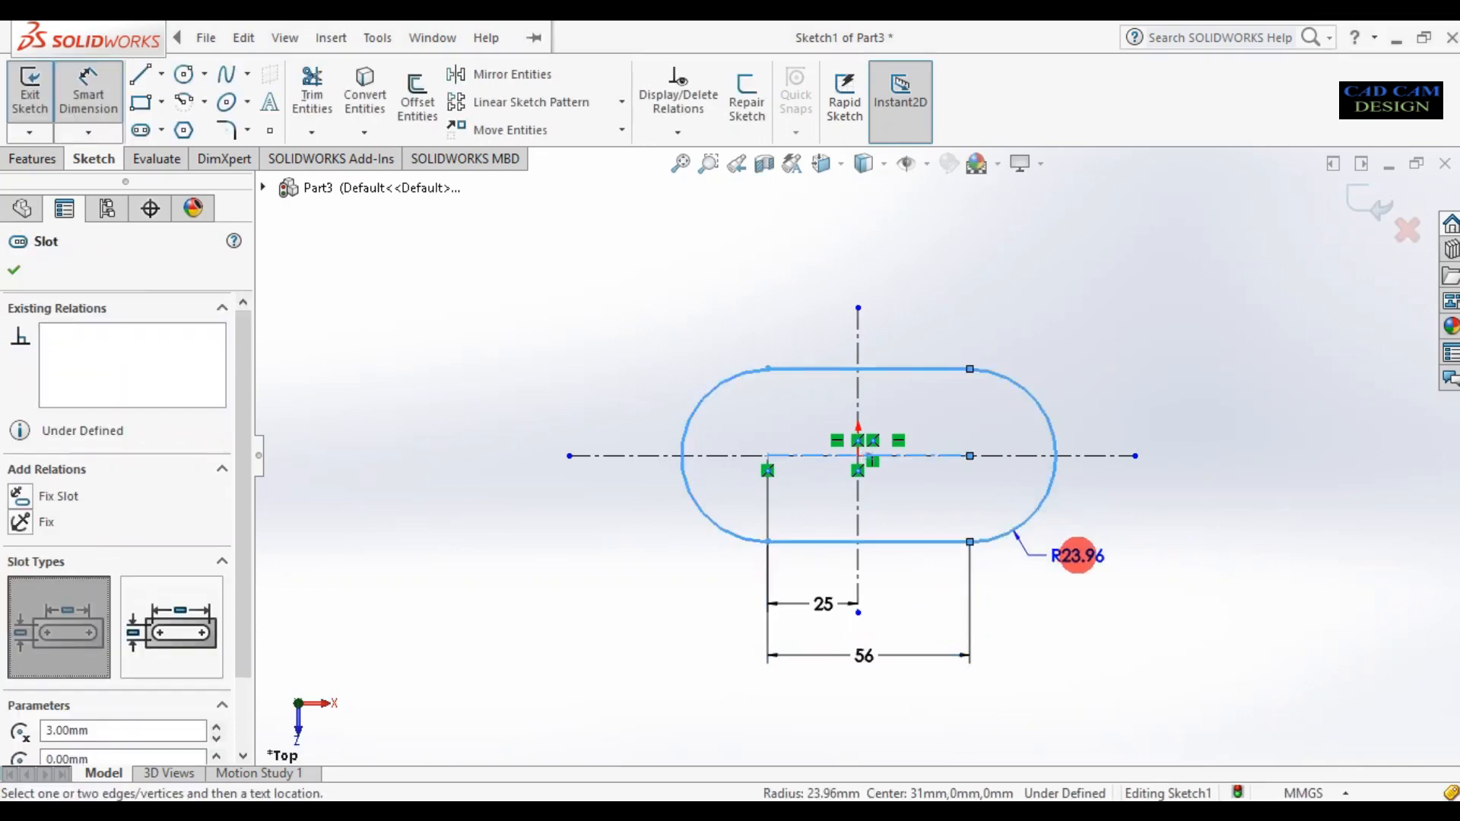
click(1078, 555)
text(18)
key(Return)
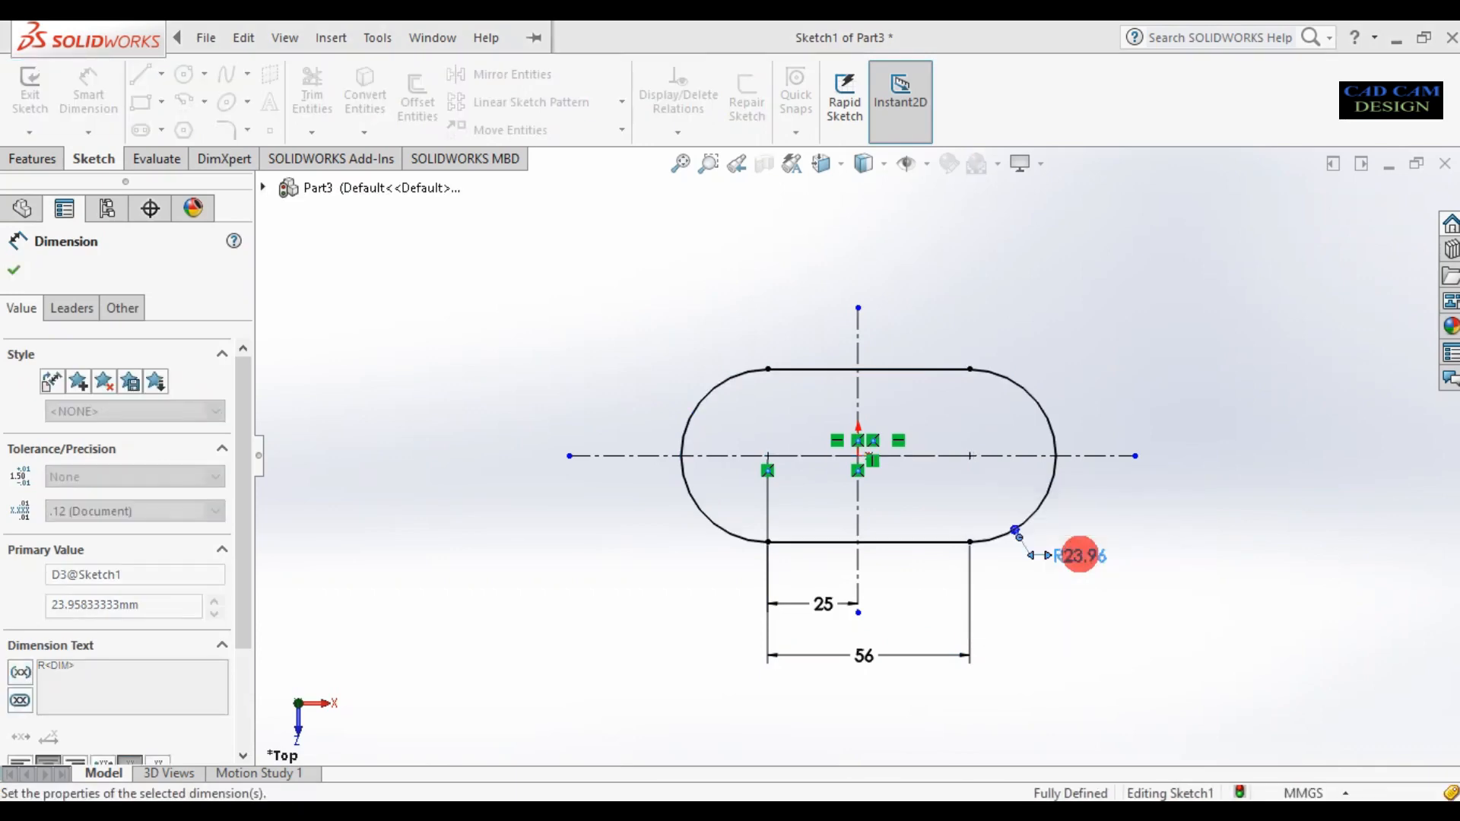
Change the slot's left center distance from the vertical centerline to 28 mm and exit the sketch
double_click(815, 608)
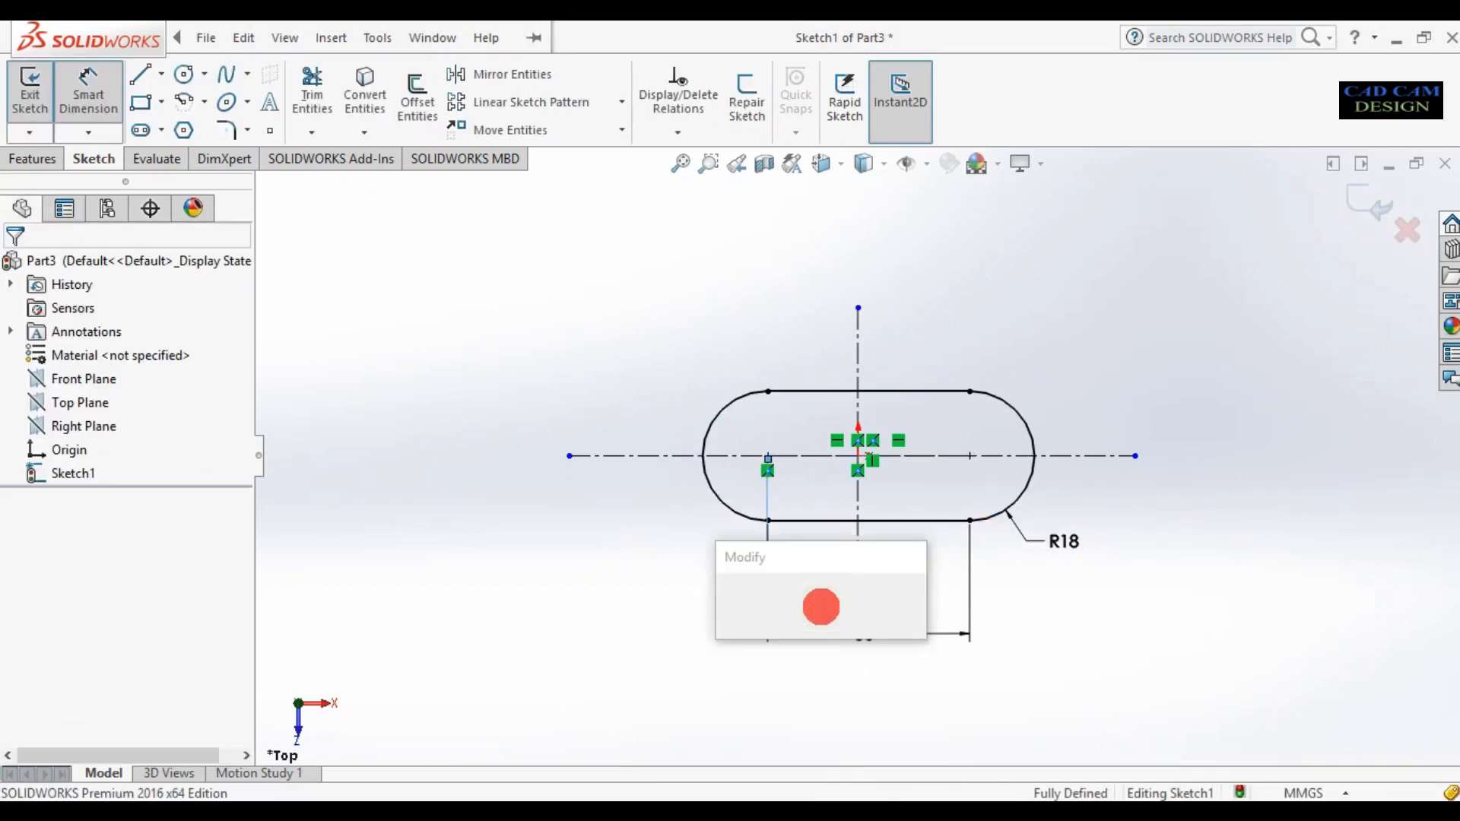
text(28)
key(Return)
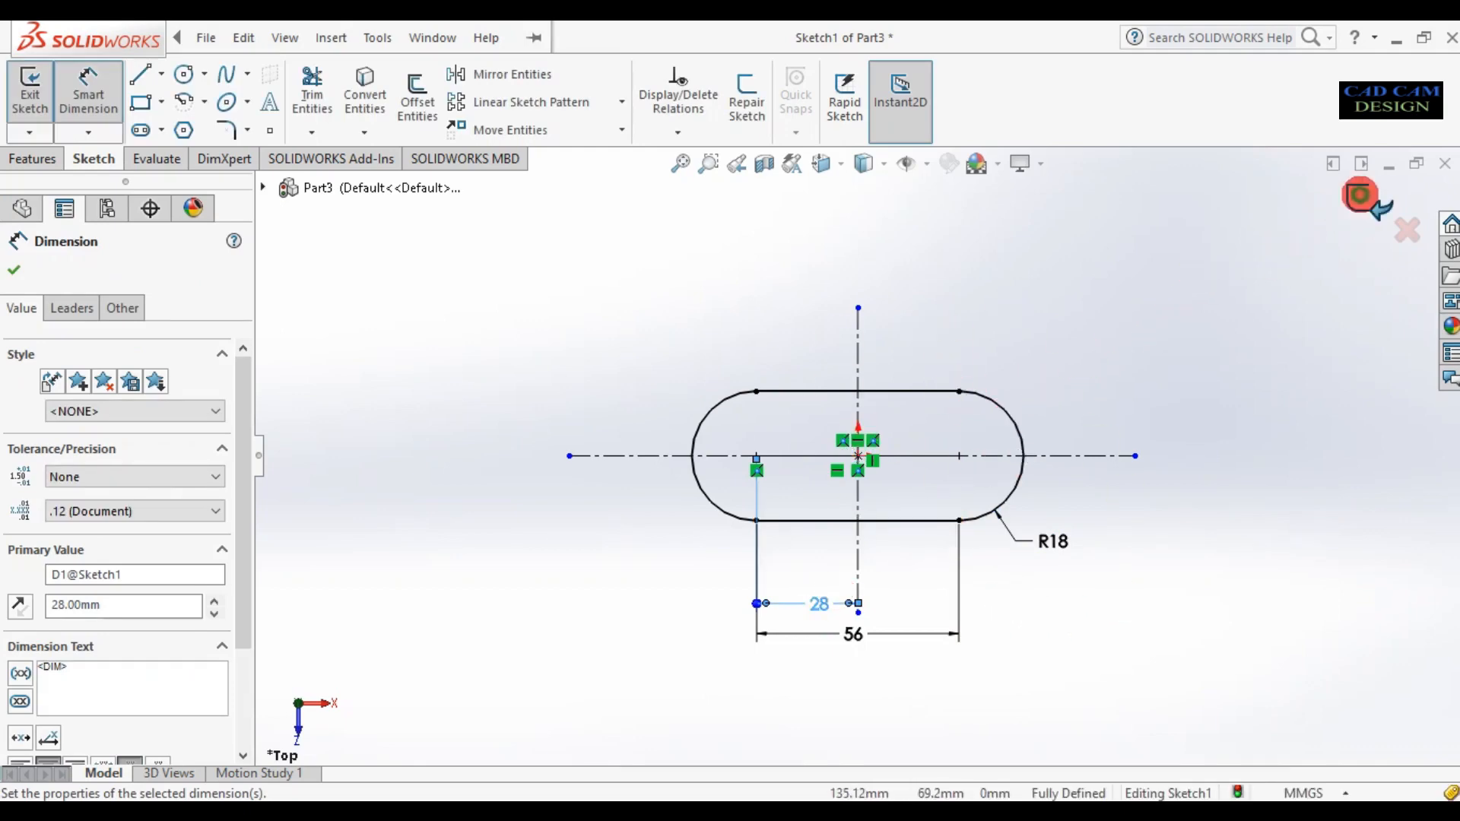
click(1361, 196)
Extrude the slot sketch as a Blind boss 8 mm deep to form the base plate
mouse_move(1186, 586)
middle_down()
mouse_move(1158, 479)
mouse_move(1176, 443)
mouse_move(1203, 481)
middle_up()
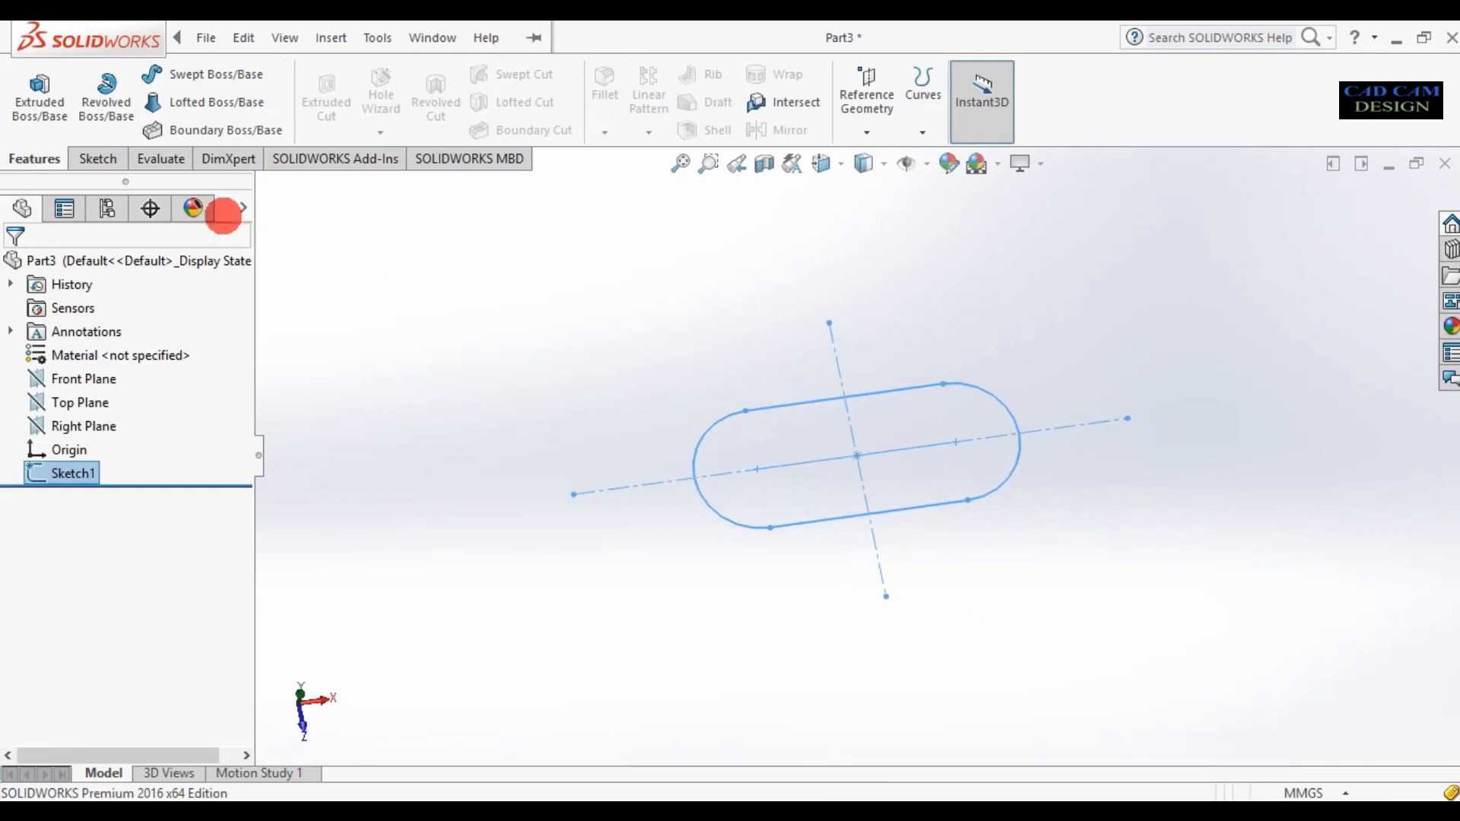
click(34, 97)
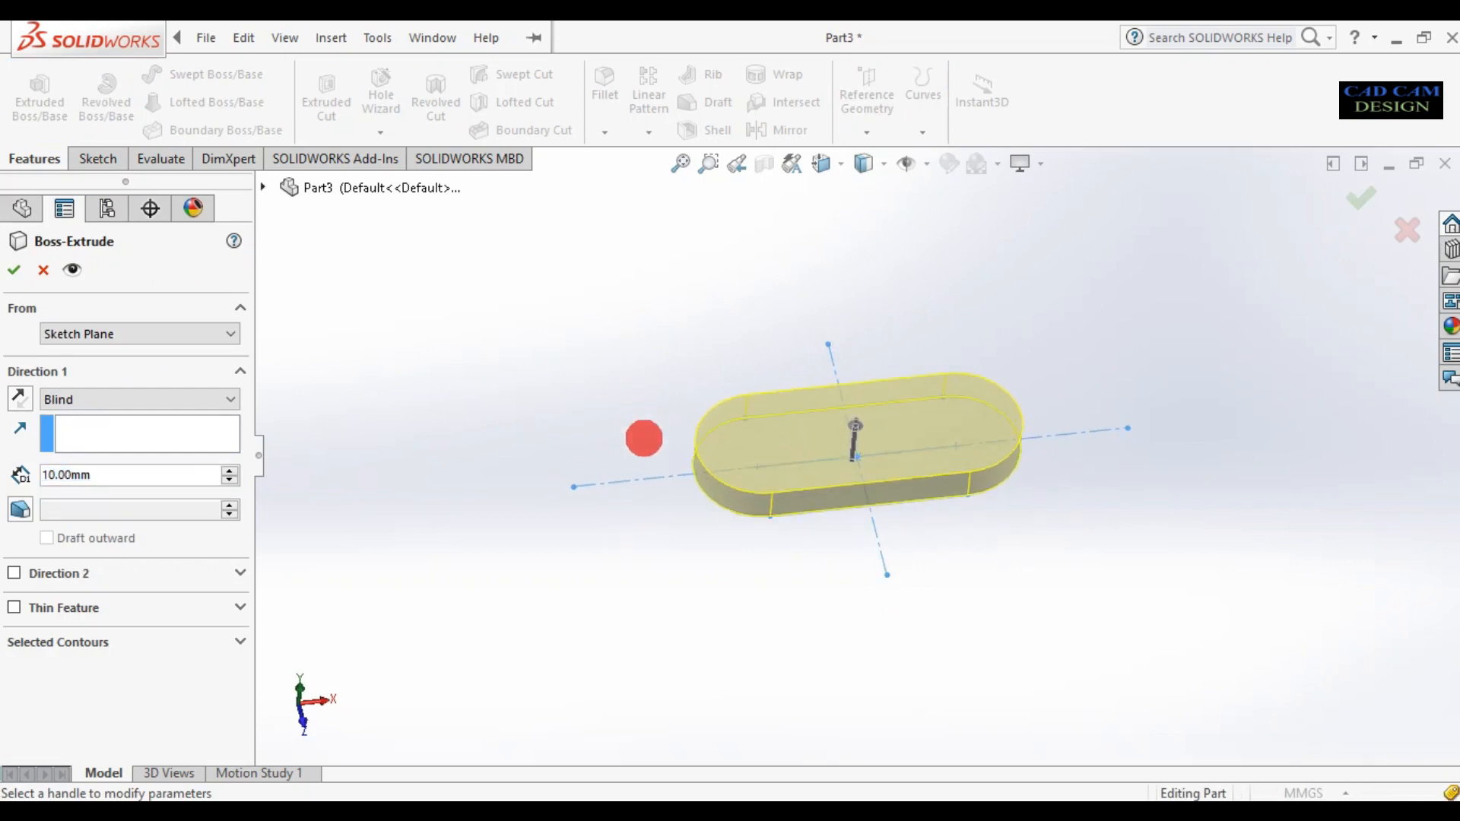
scroll(864, 472, down, 3)
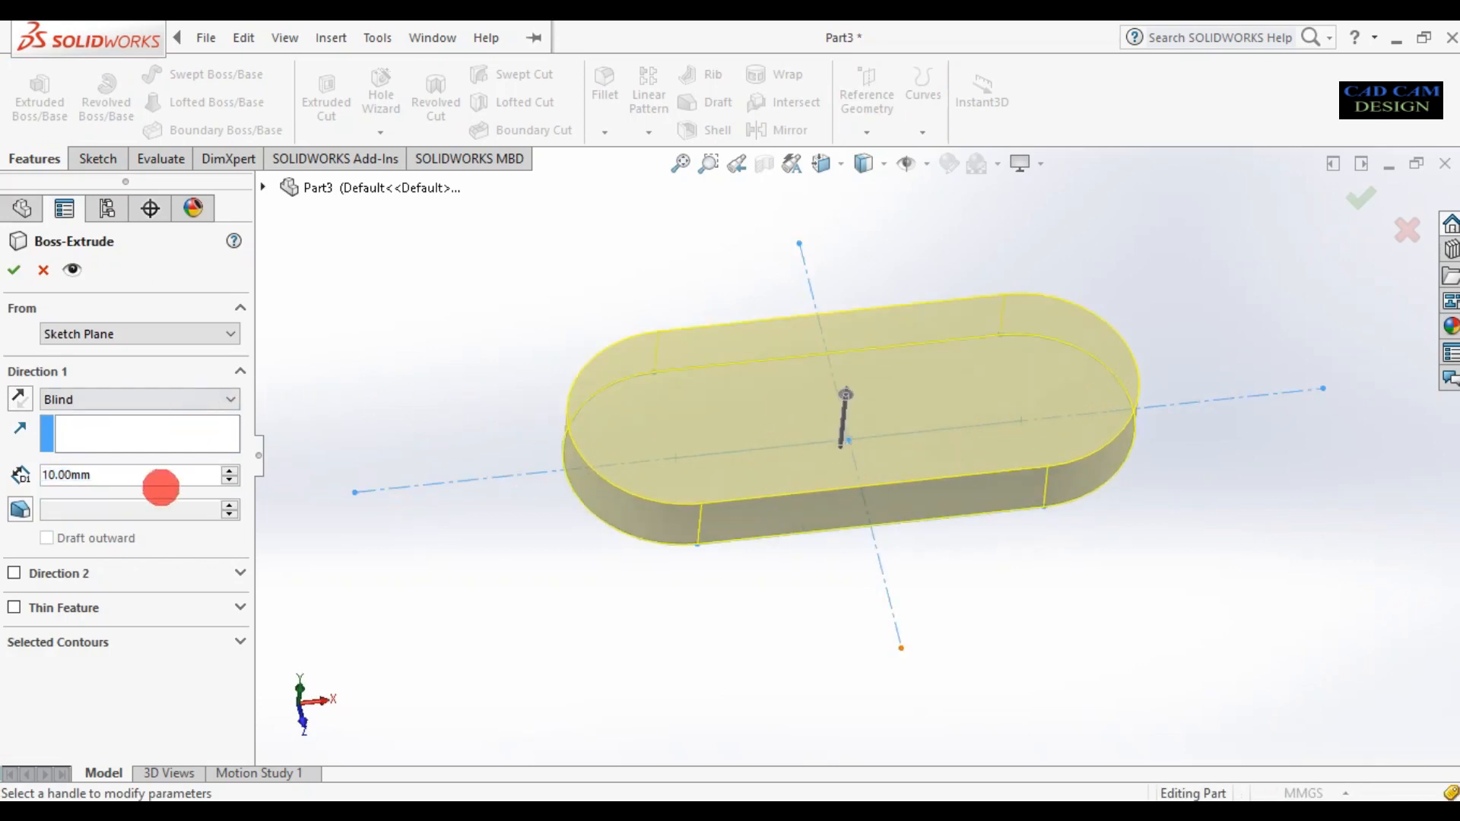
text(8)
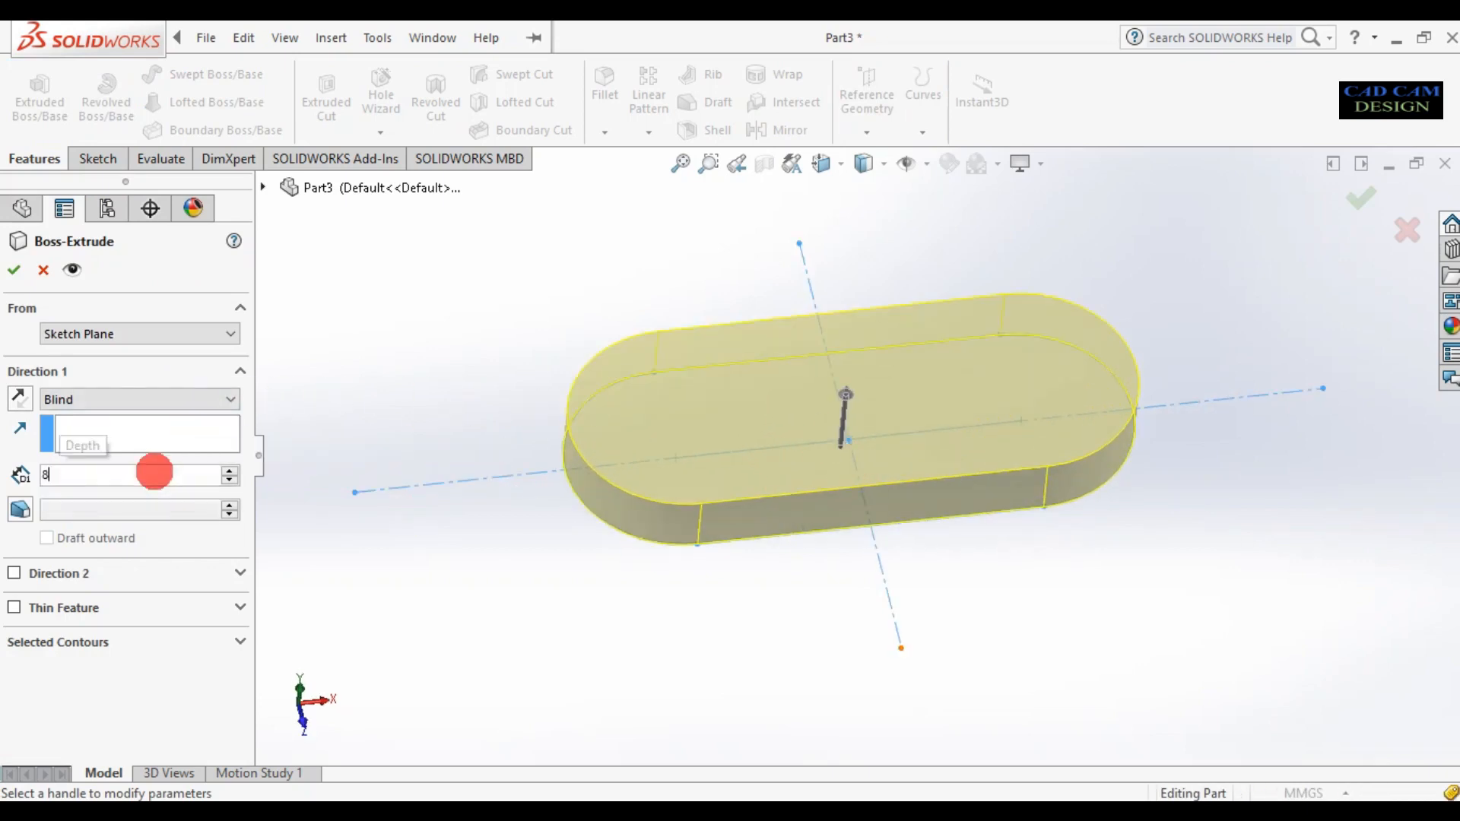
key(Return)
middle_drag(633, 628, 1050, 293)
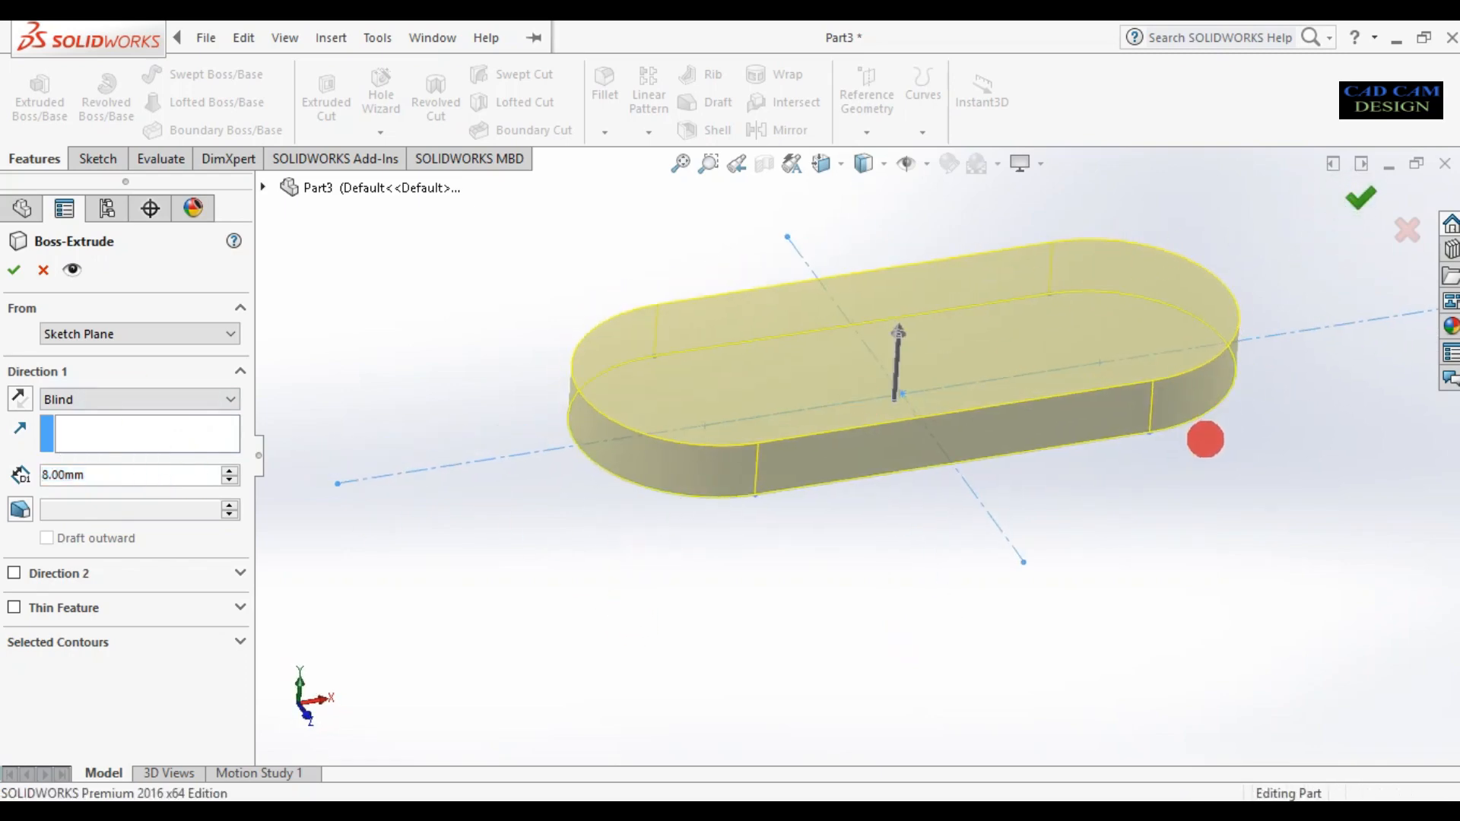
key(Return)
middle_drag(1124, 463, 897, 436)
scroll(926, 235, down, 5)
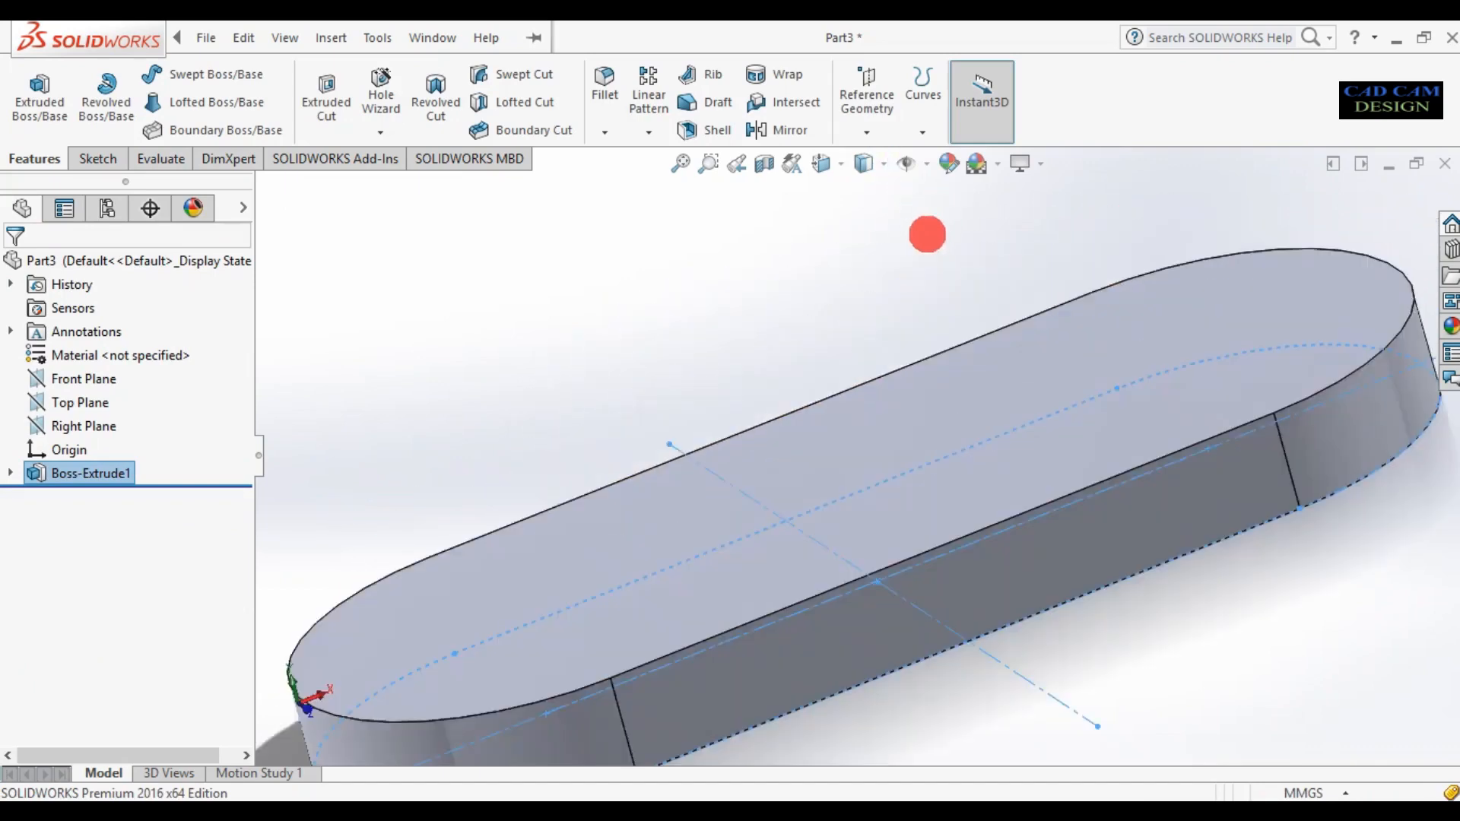
Start a new sketch on the base plate's top face and view it face-on
scroll(927, 234, up, 3)
middle_drag(897, 309, 902, 418)
click(916, 441)
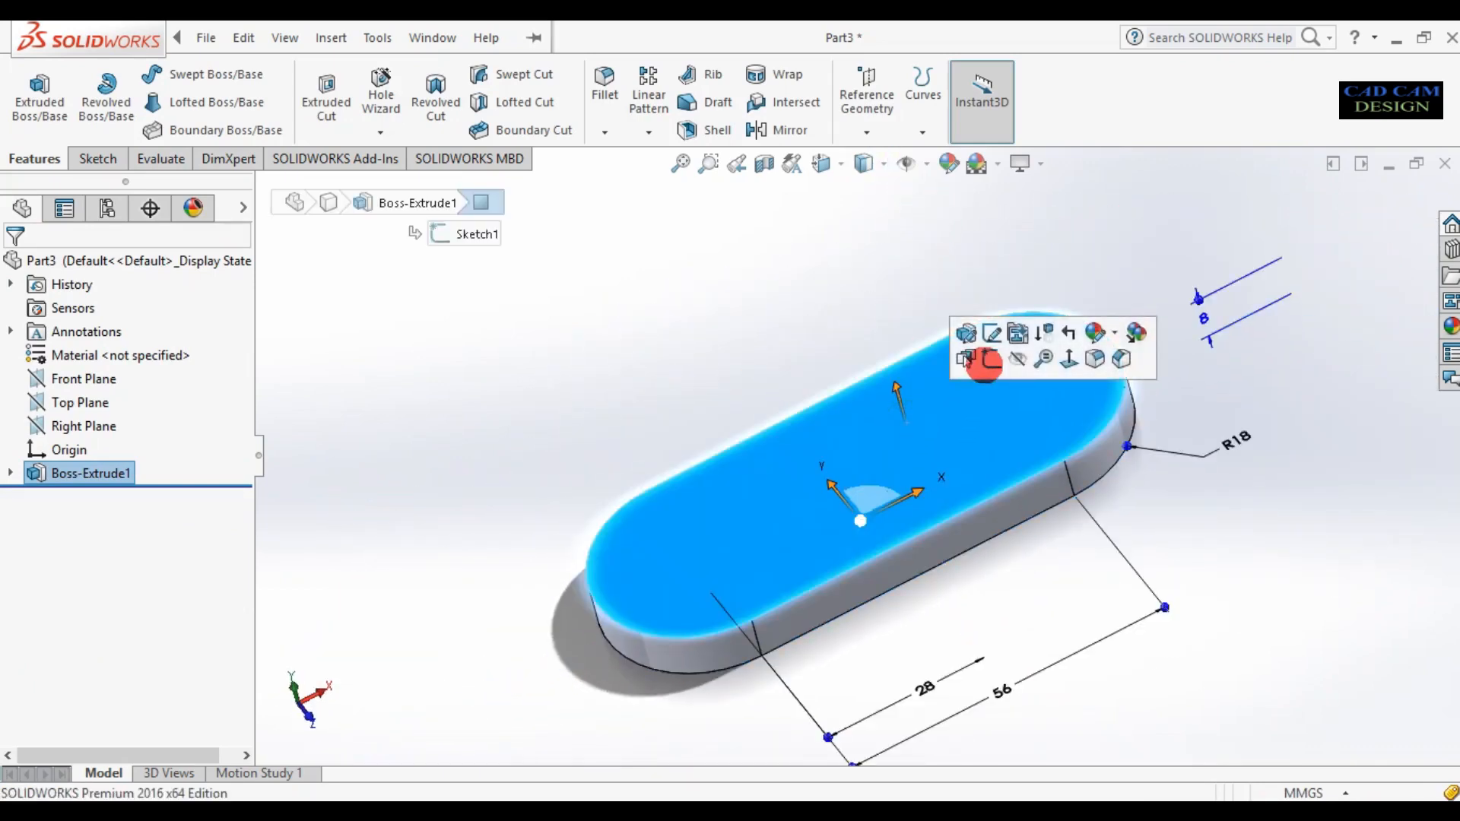
click(988, 359)
right_click(101, 498)
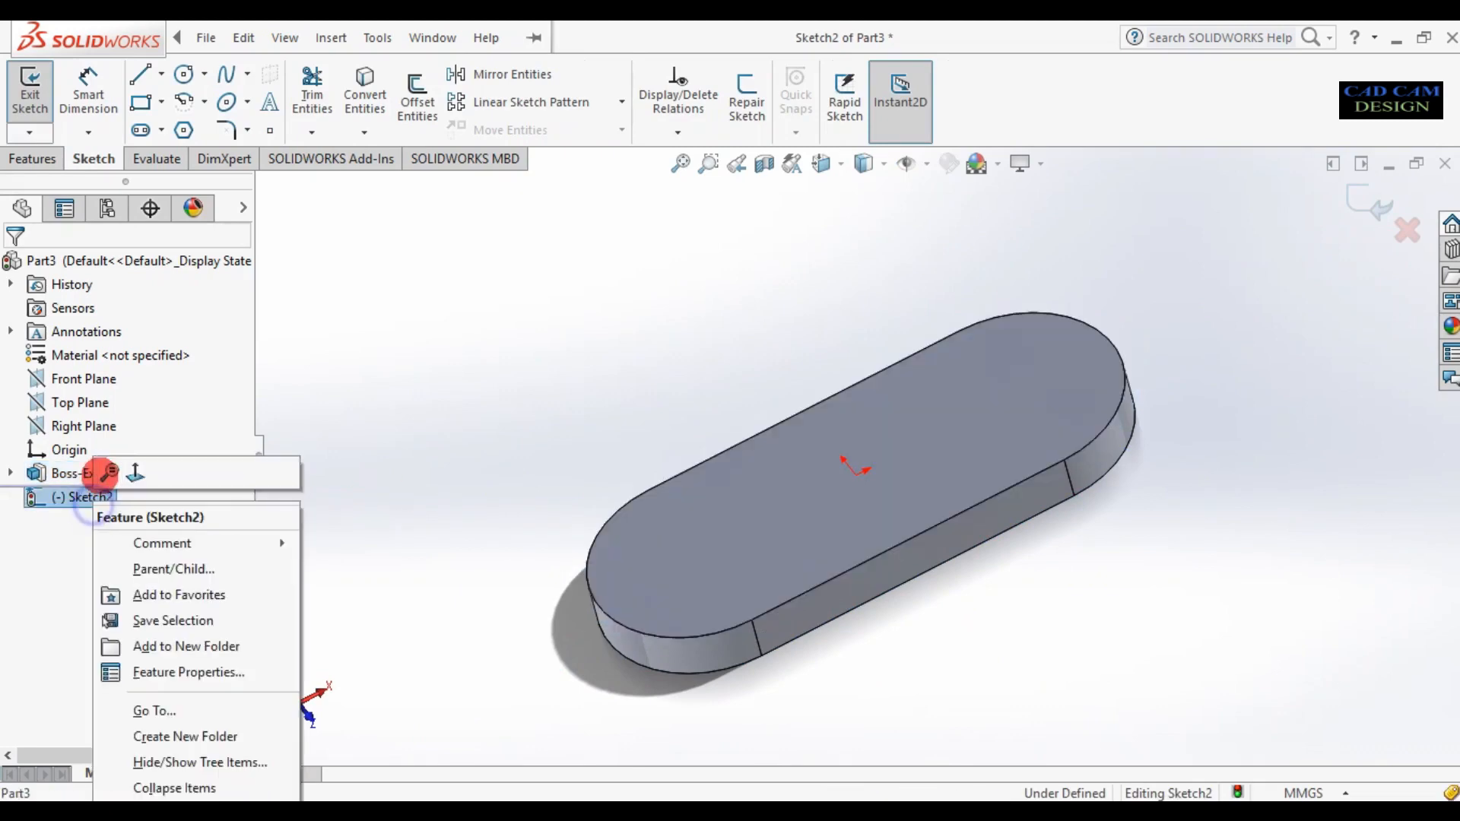
click(135, 473)
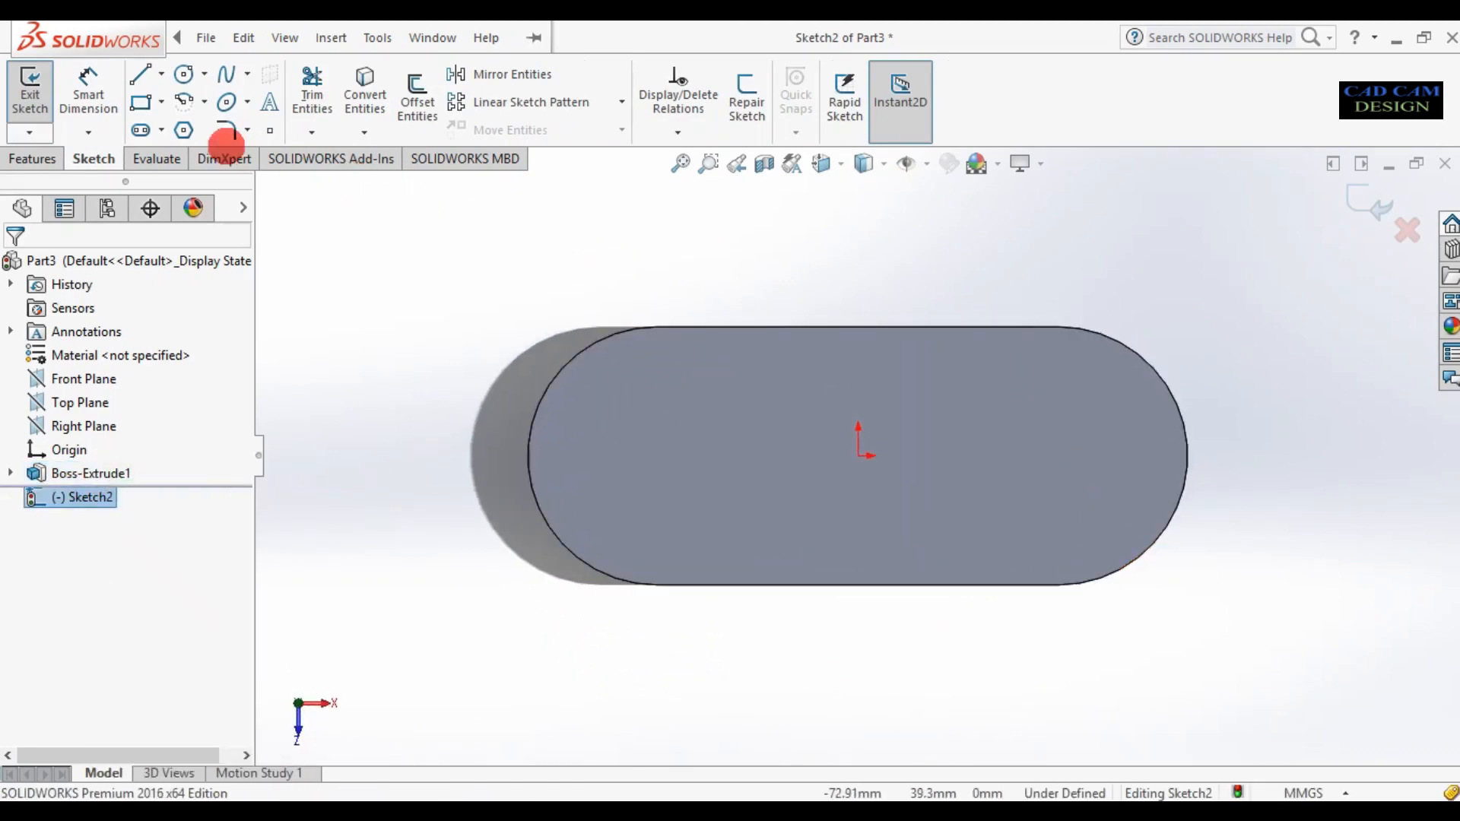
Sketch a circle about 14 mm in diameter centred on the base plate's left end arc center
click(183, 75)
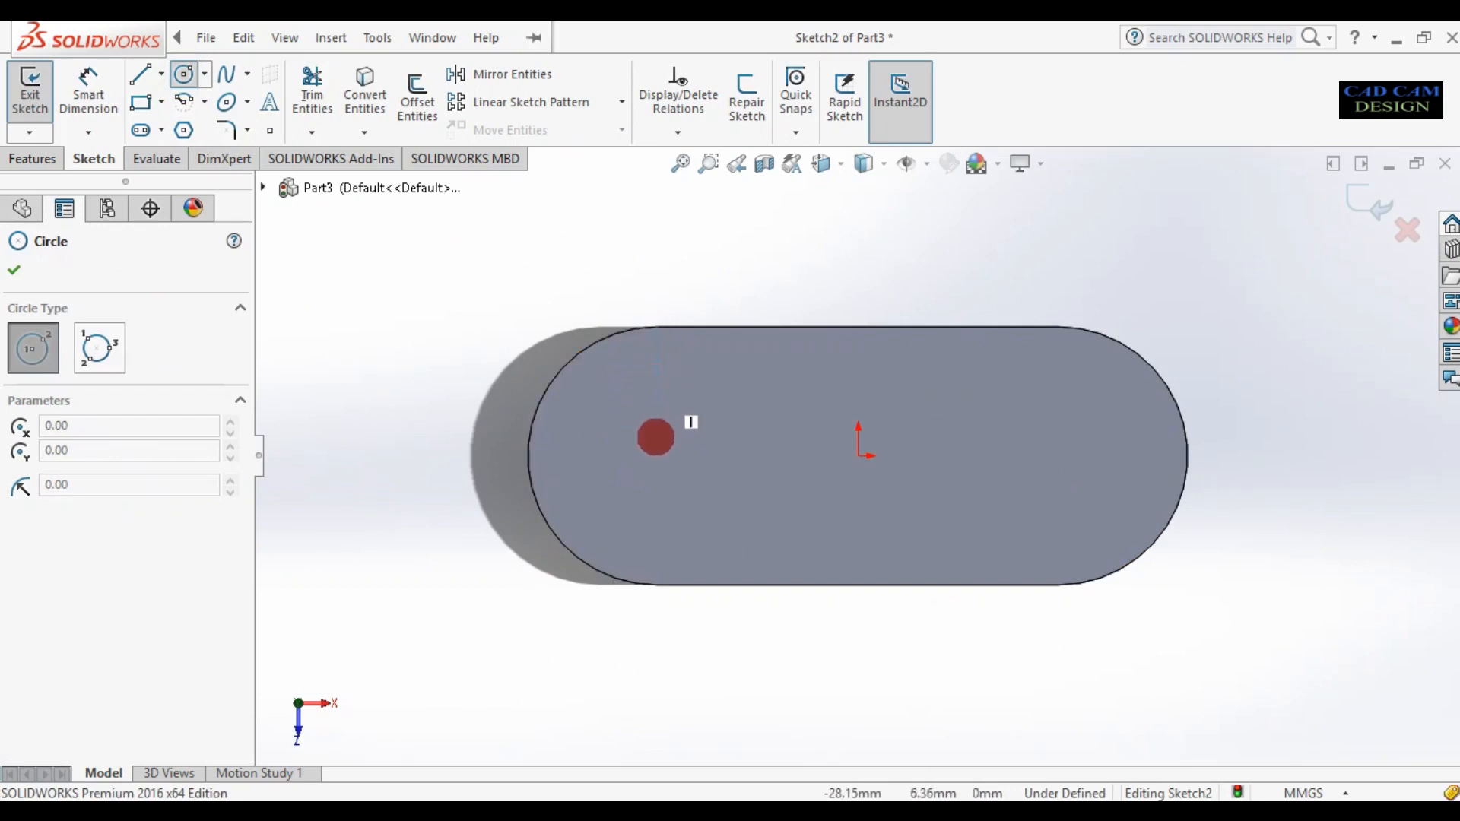
click(656, 454)
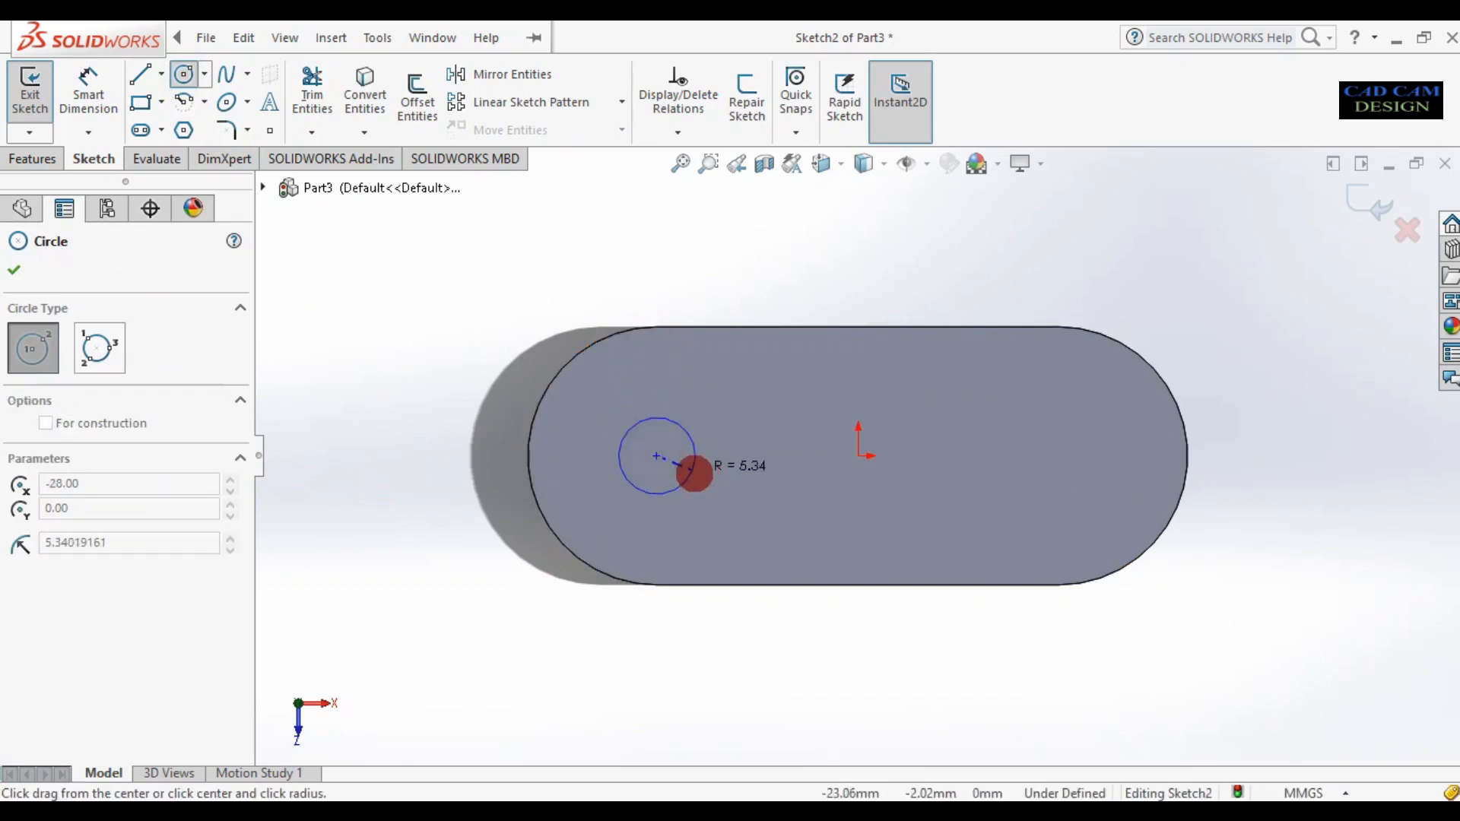
click(701, 477)
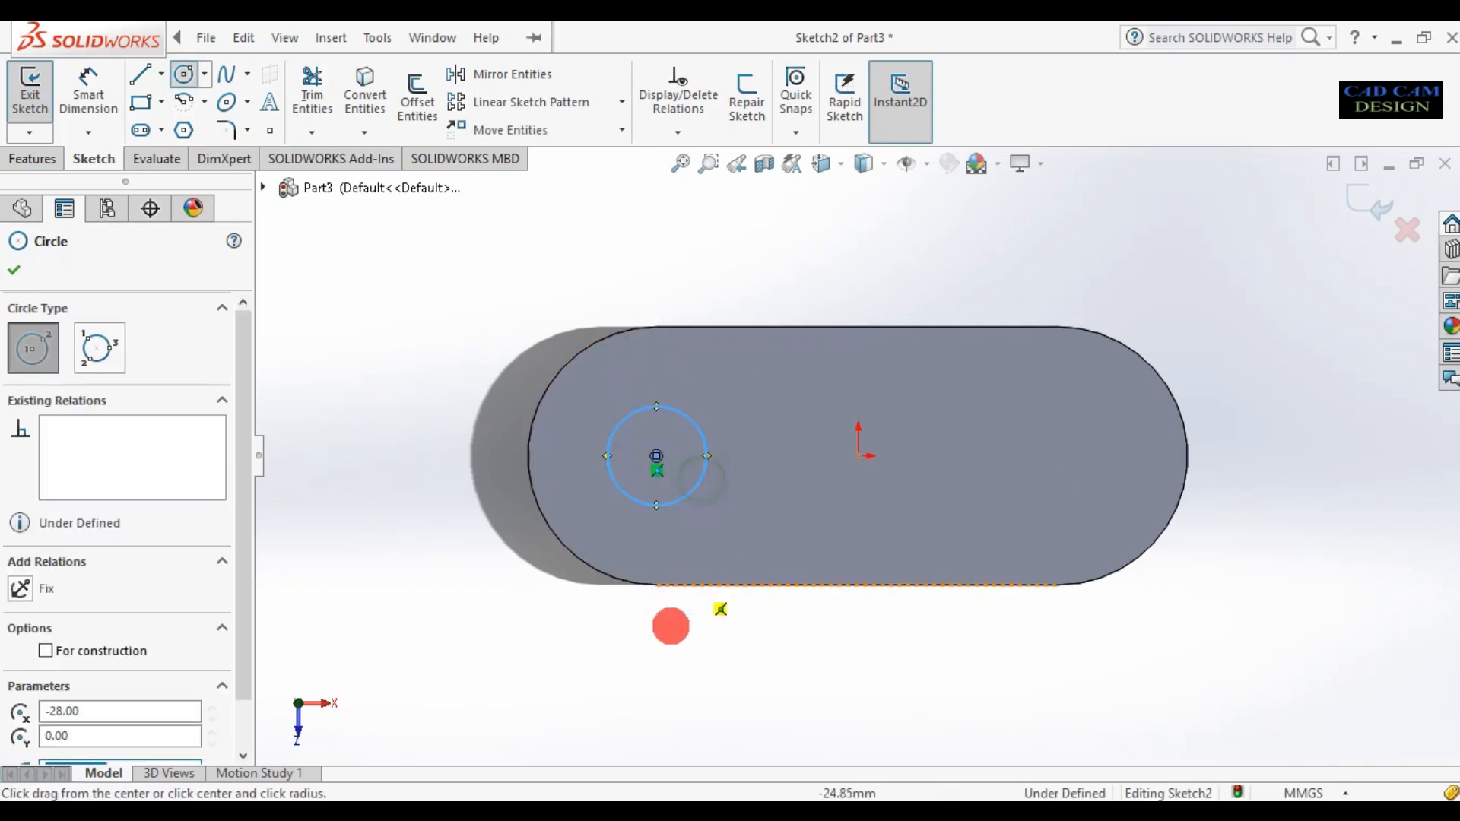
Draw a vertical centerline from the midpoint of the plate's upper straight edge down through the origin
click(161, 74)
click(161, 102)
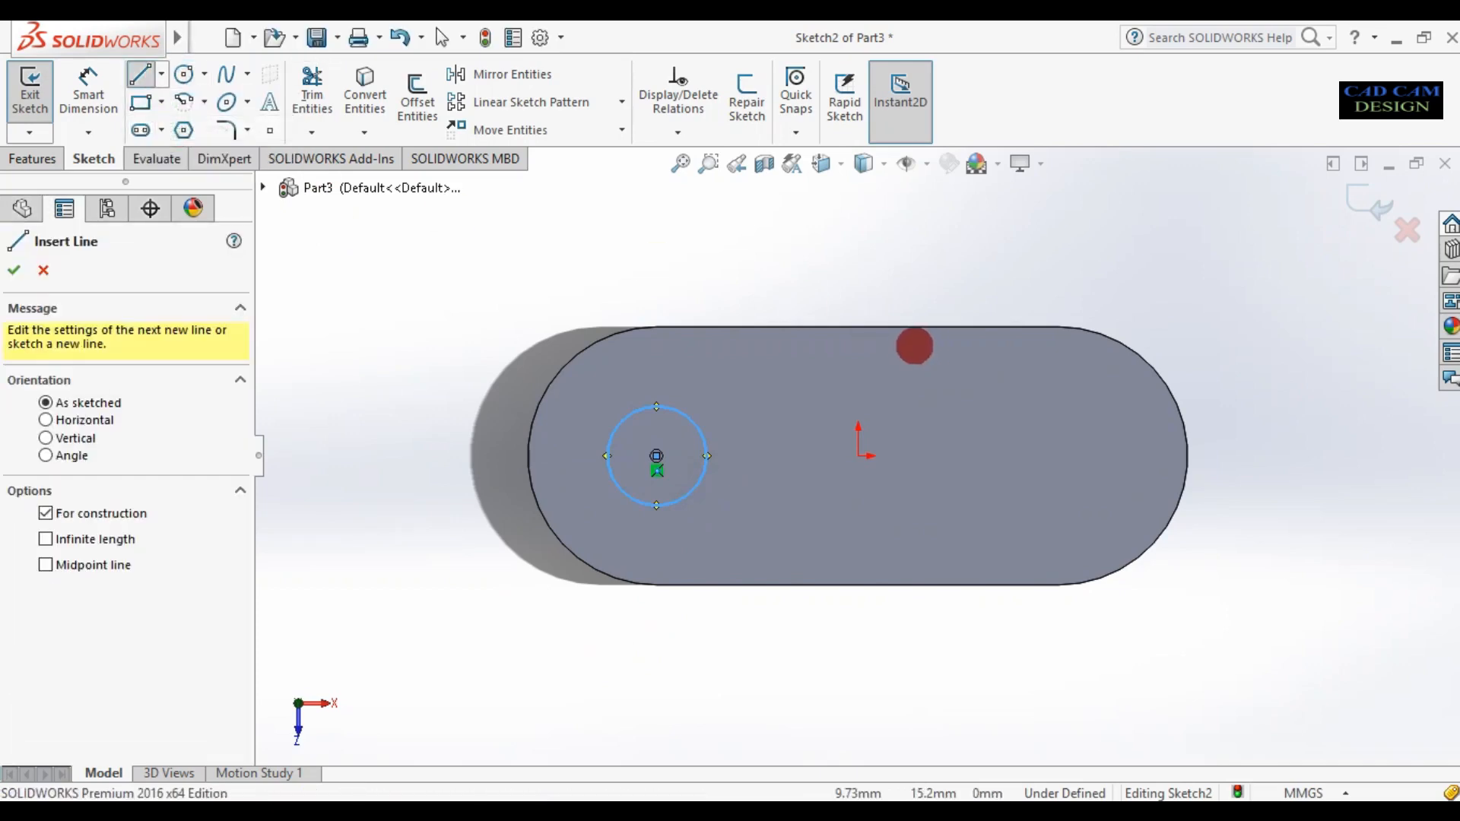
drag(857, 327, 857, 559)
drag(856, 489, 663, 254)
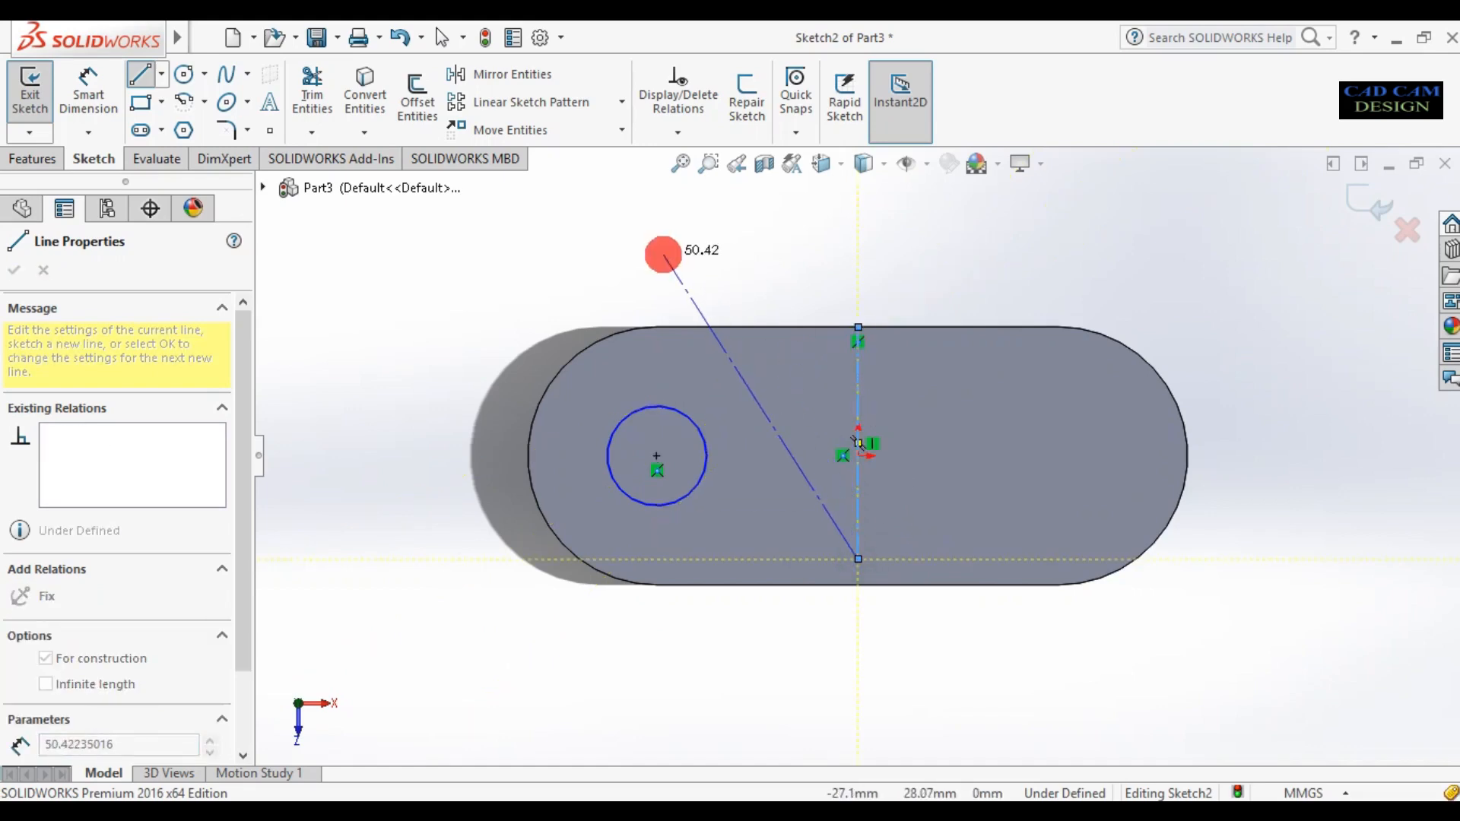
key(Escape)
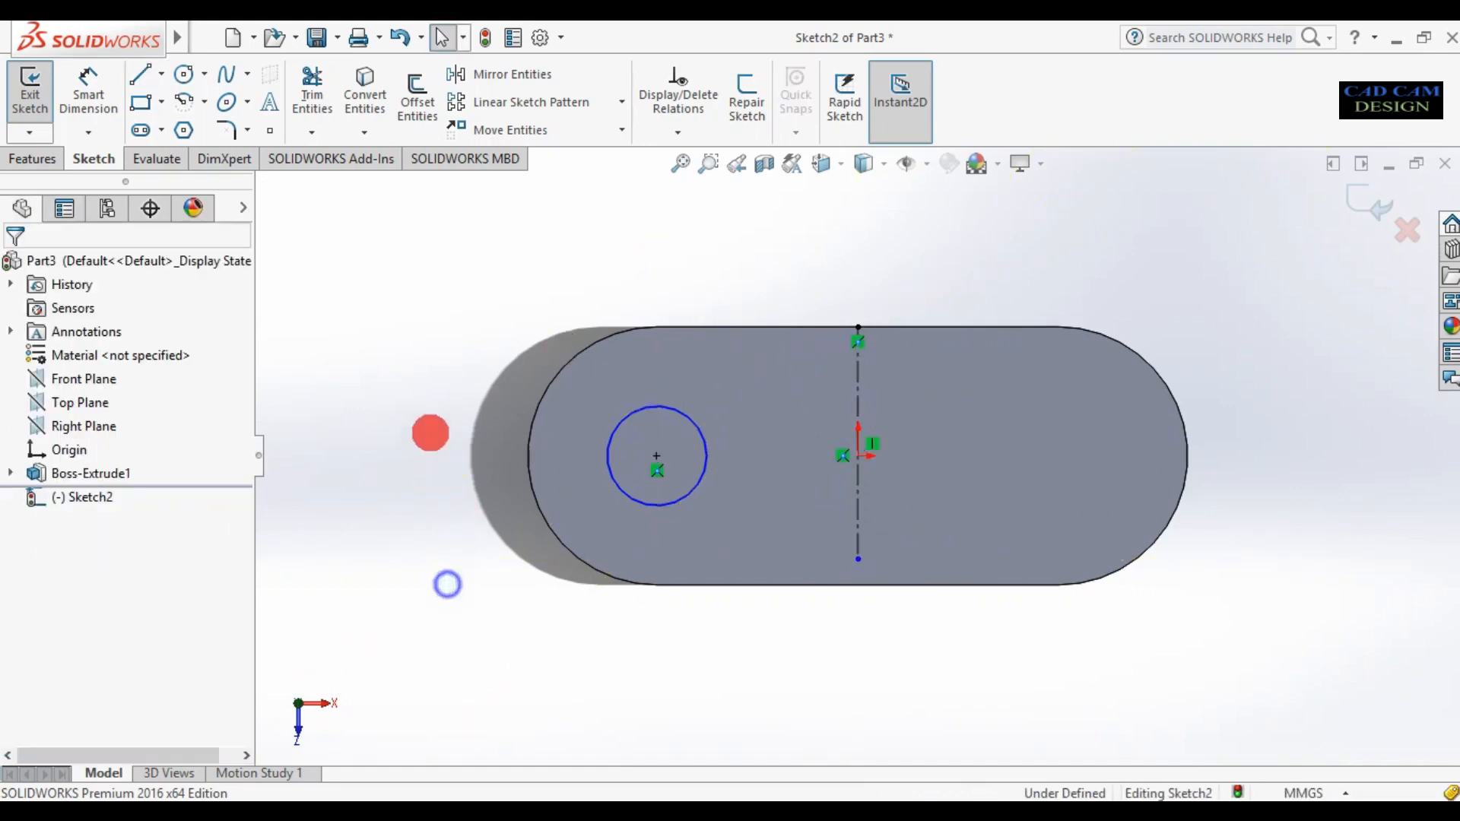
Dimension the left circle's diameter as 16 mm
right_drag(447, 584, 431, 432)
click(629, 497)
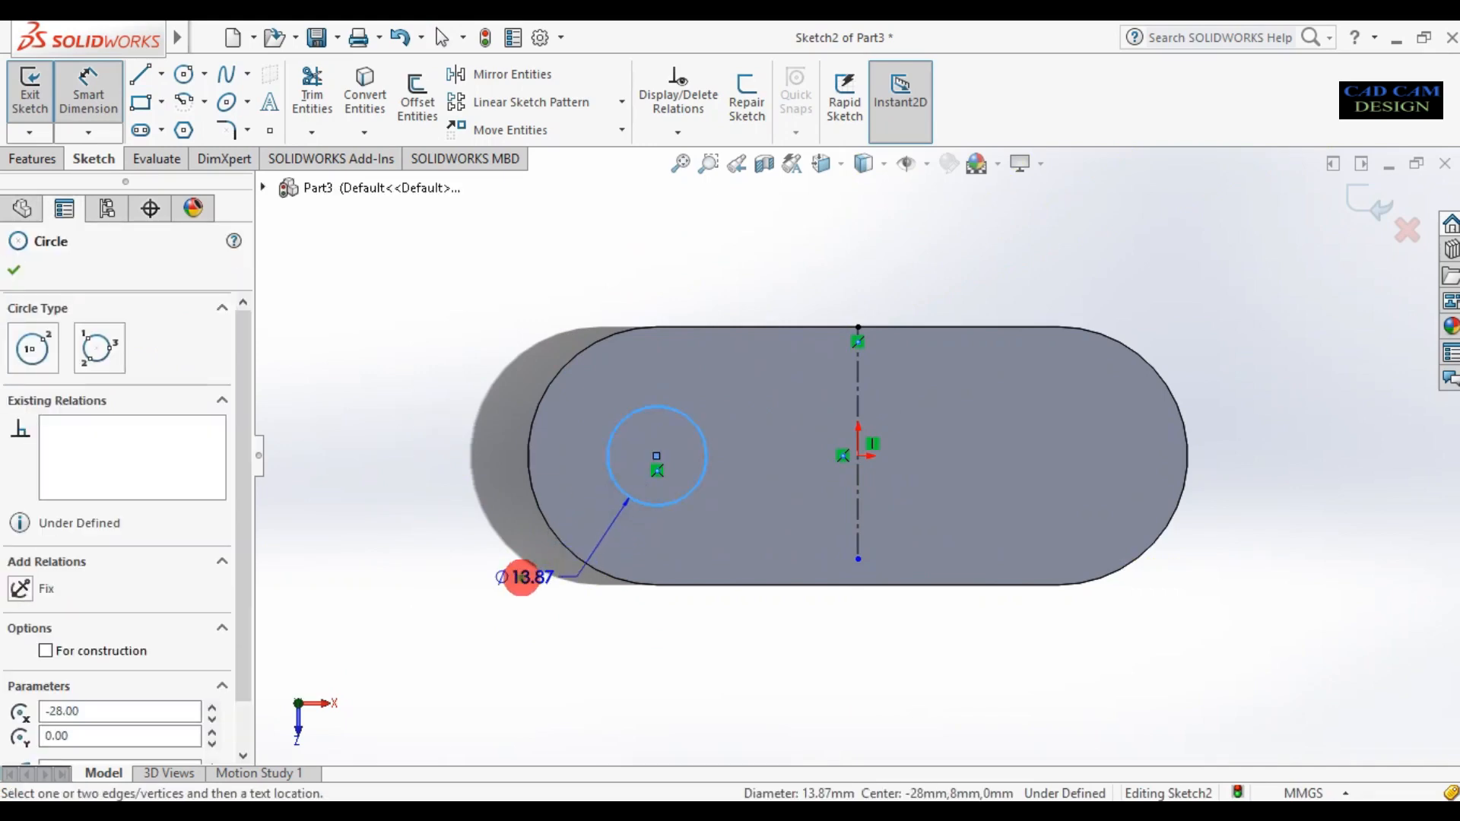
click(522, 577)
text(1)
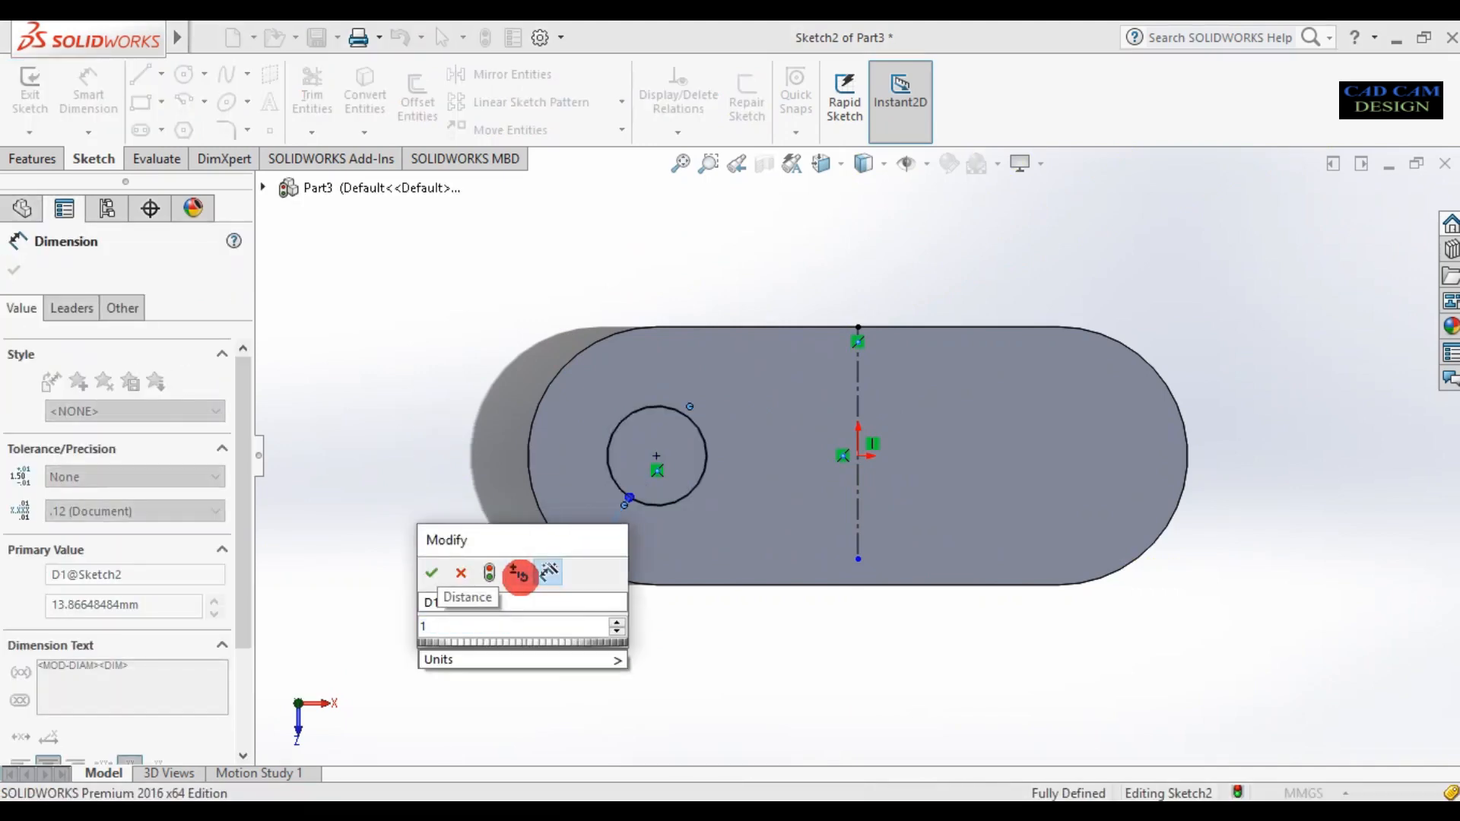
text(6)
key(Return)
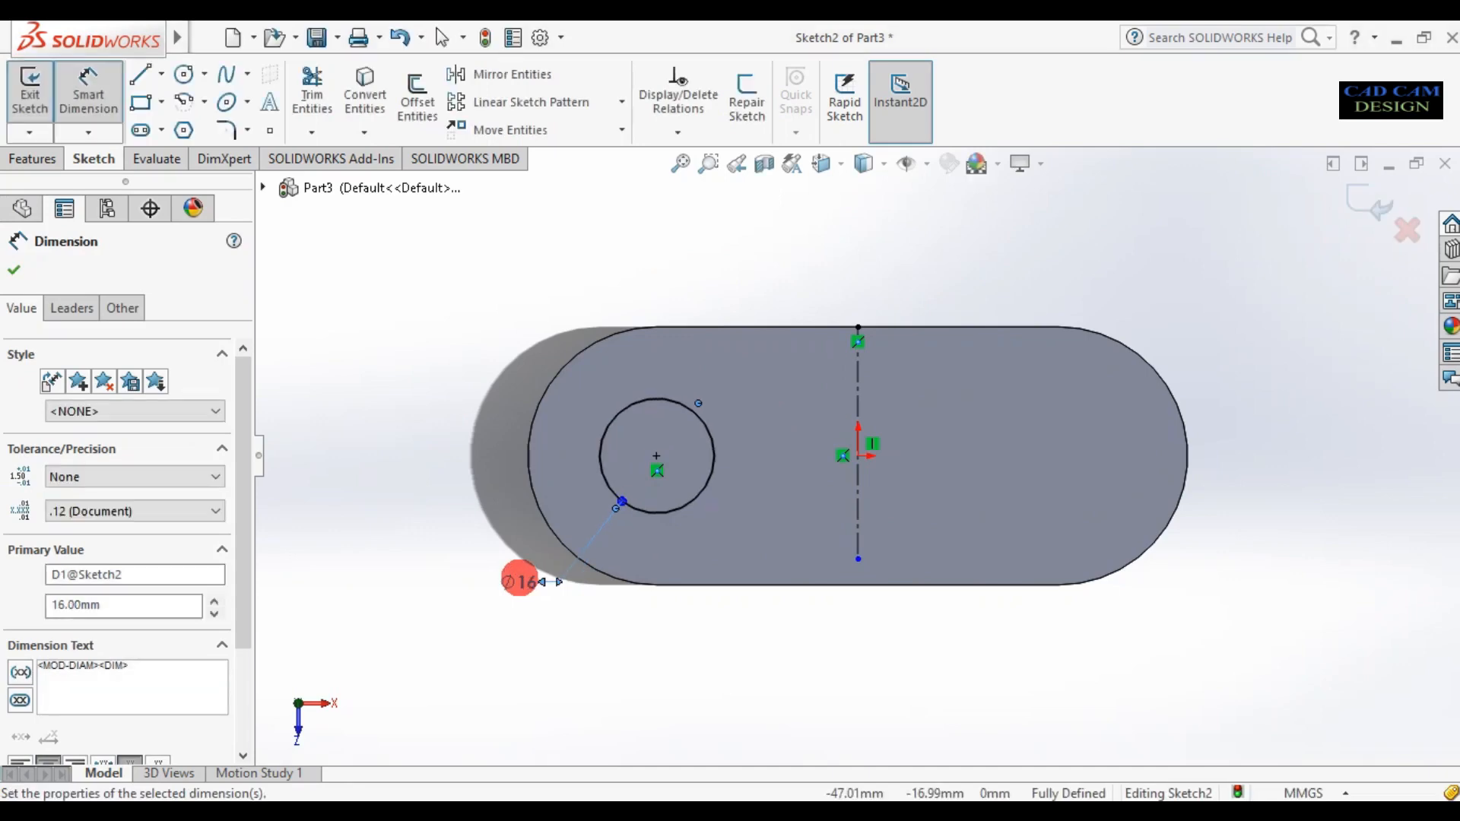
Mirror the 16 mm circle about the vertical centerline to the plate's right end, keeping the original
click(498, 73)
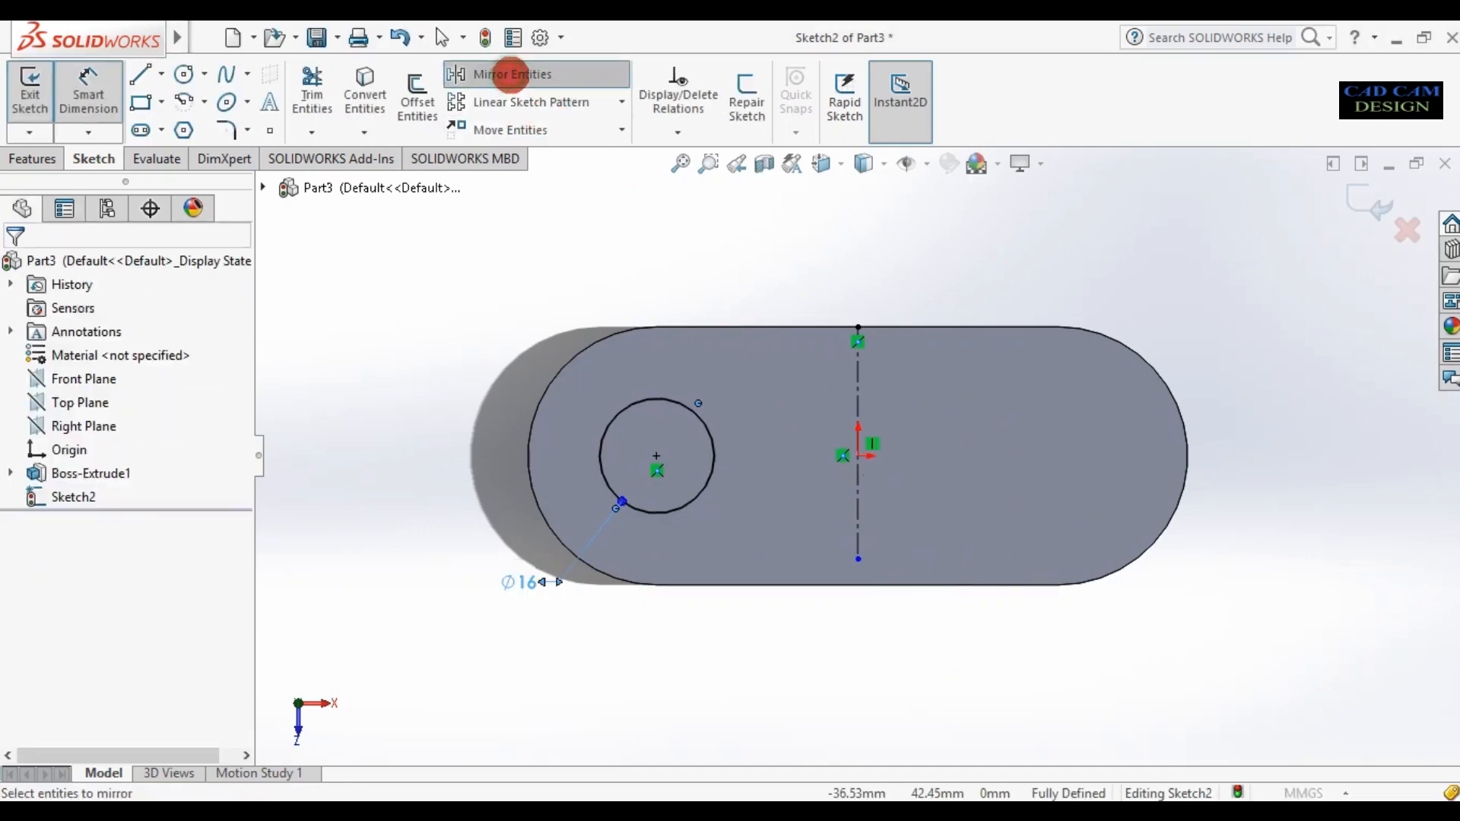
click(674, 403)
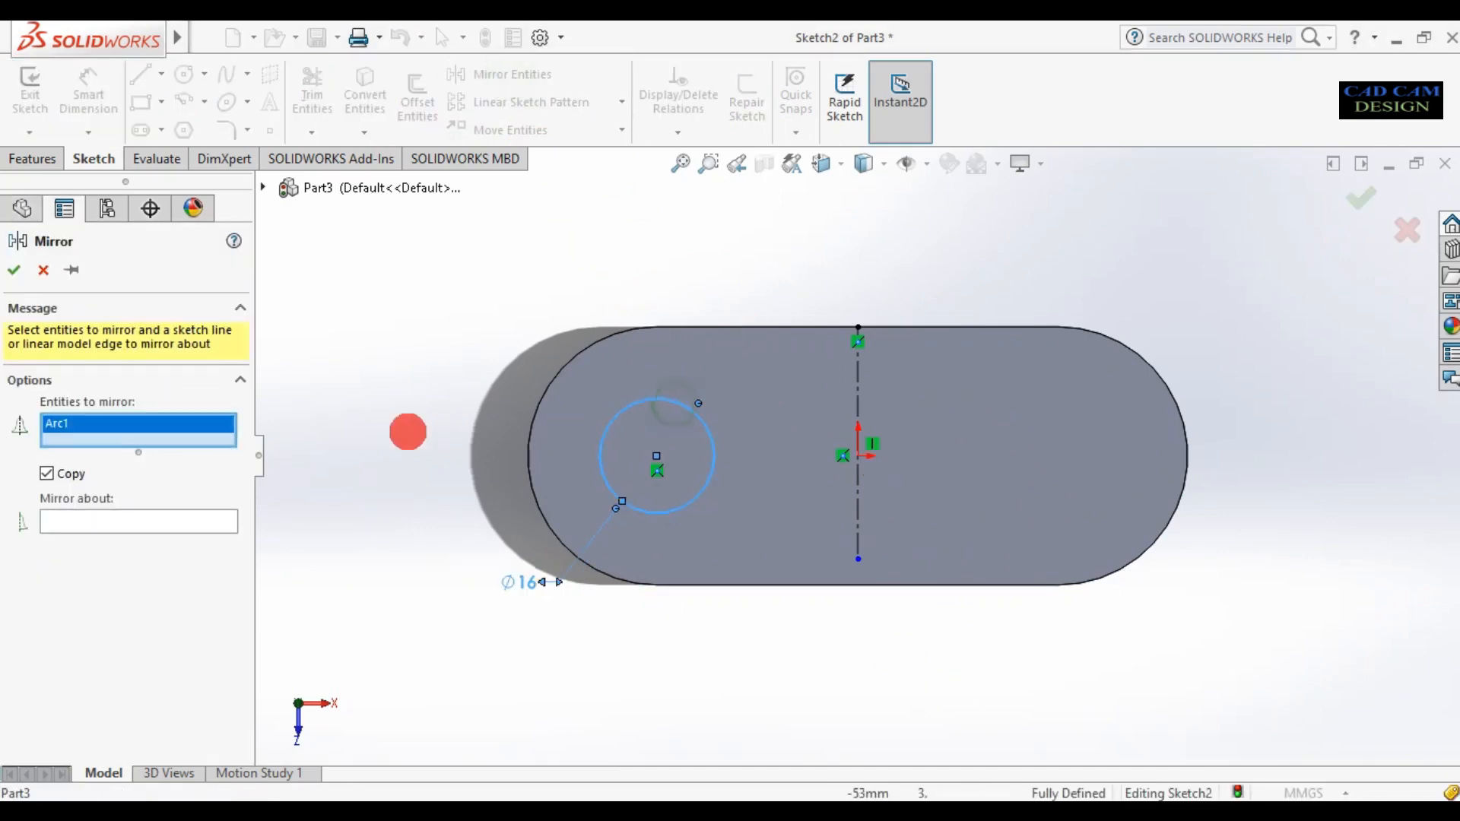
click(198, 516)
click(857, 387)
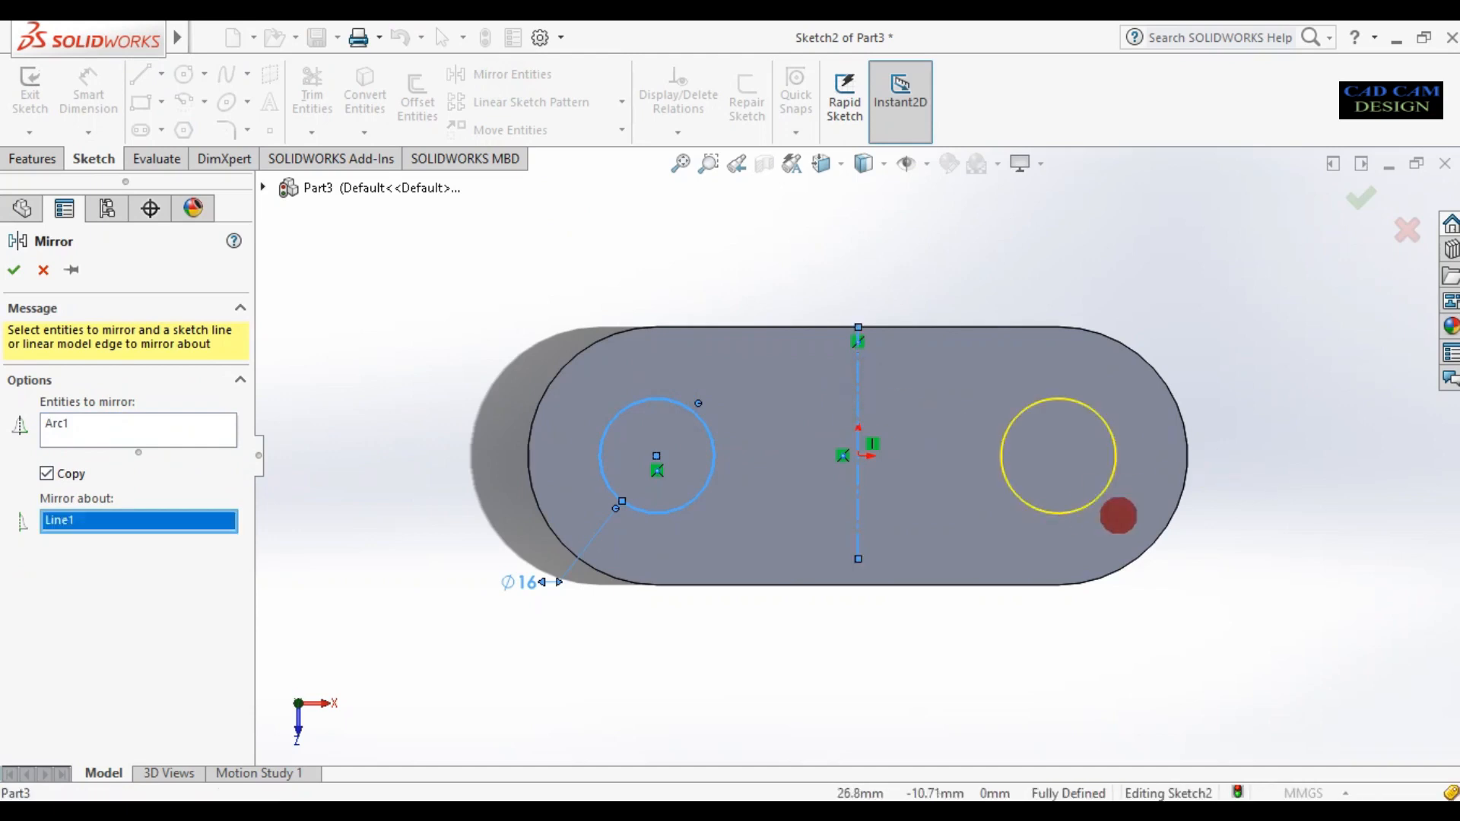
click(1357, 201)
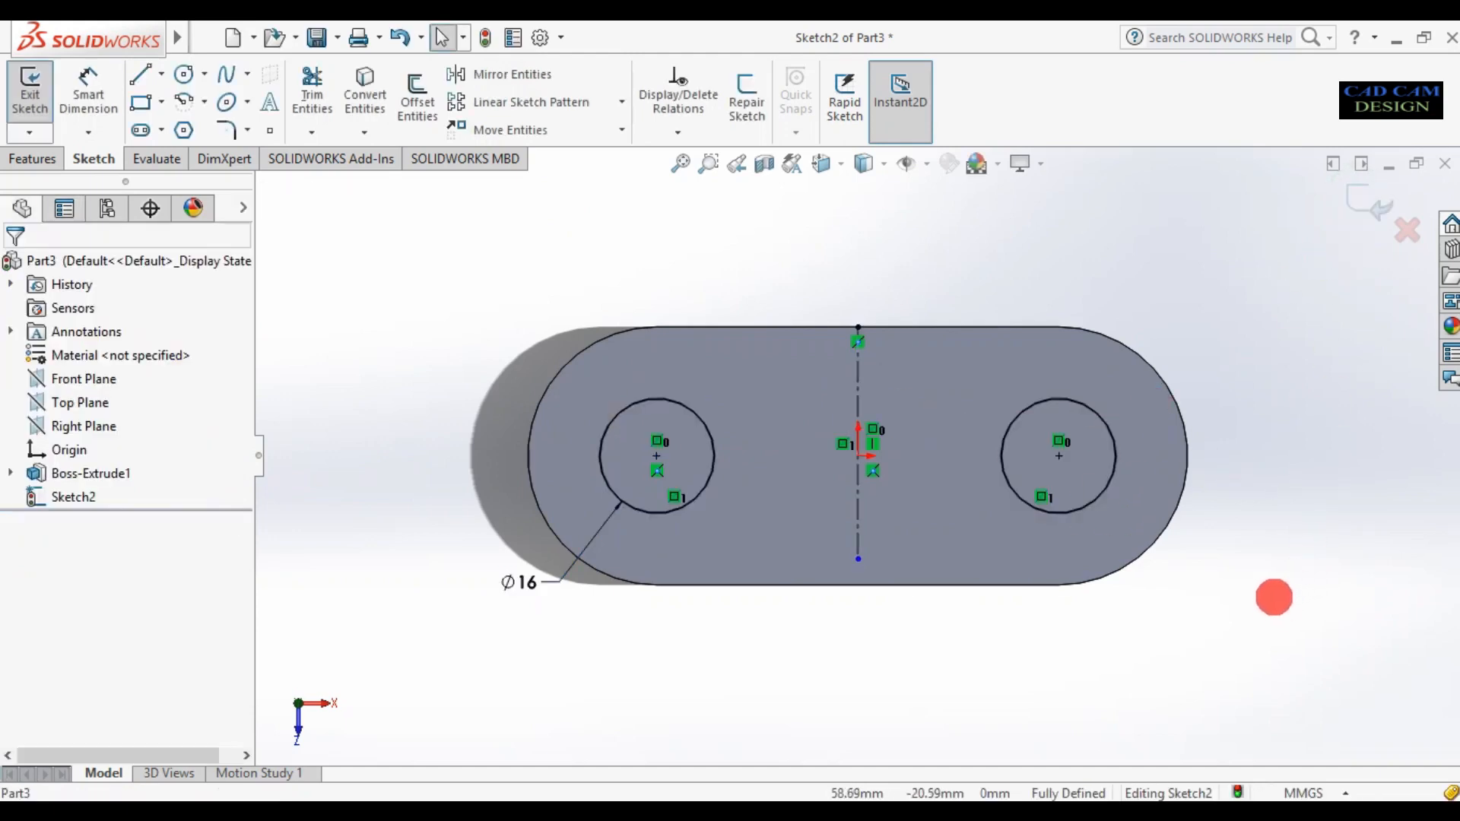
Cut both circles through the base plate with a Blind Extruded Cut 8 mm deep
middle_drag(1274, 596, 1259, 449)
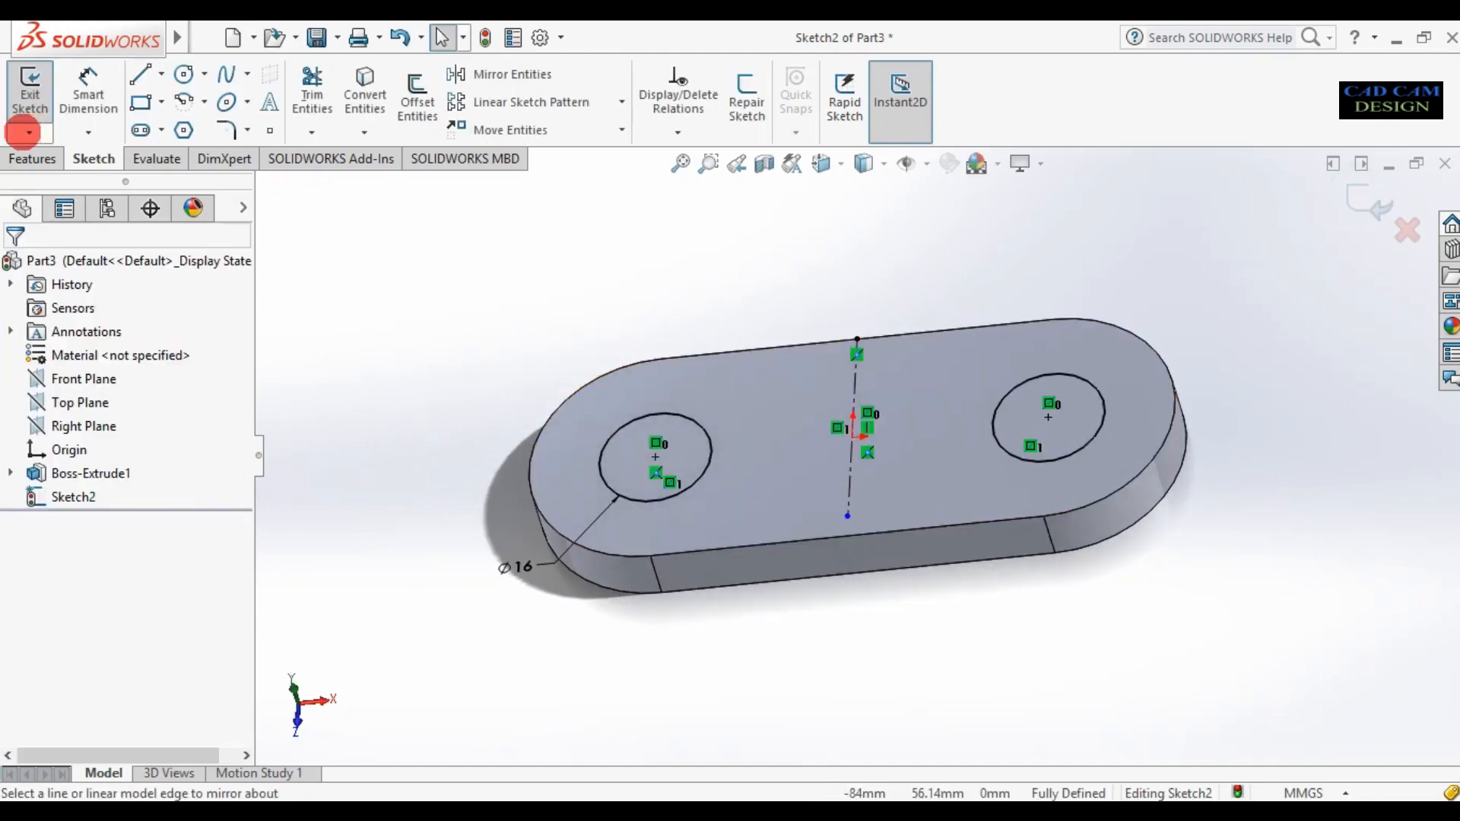
click(31, 158)
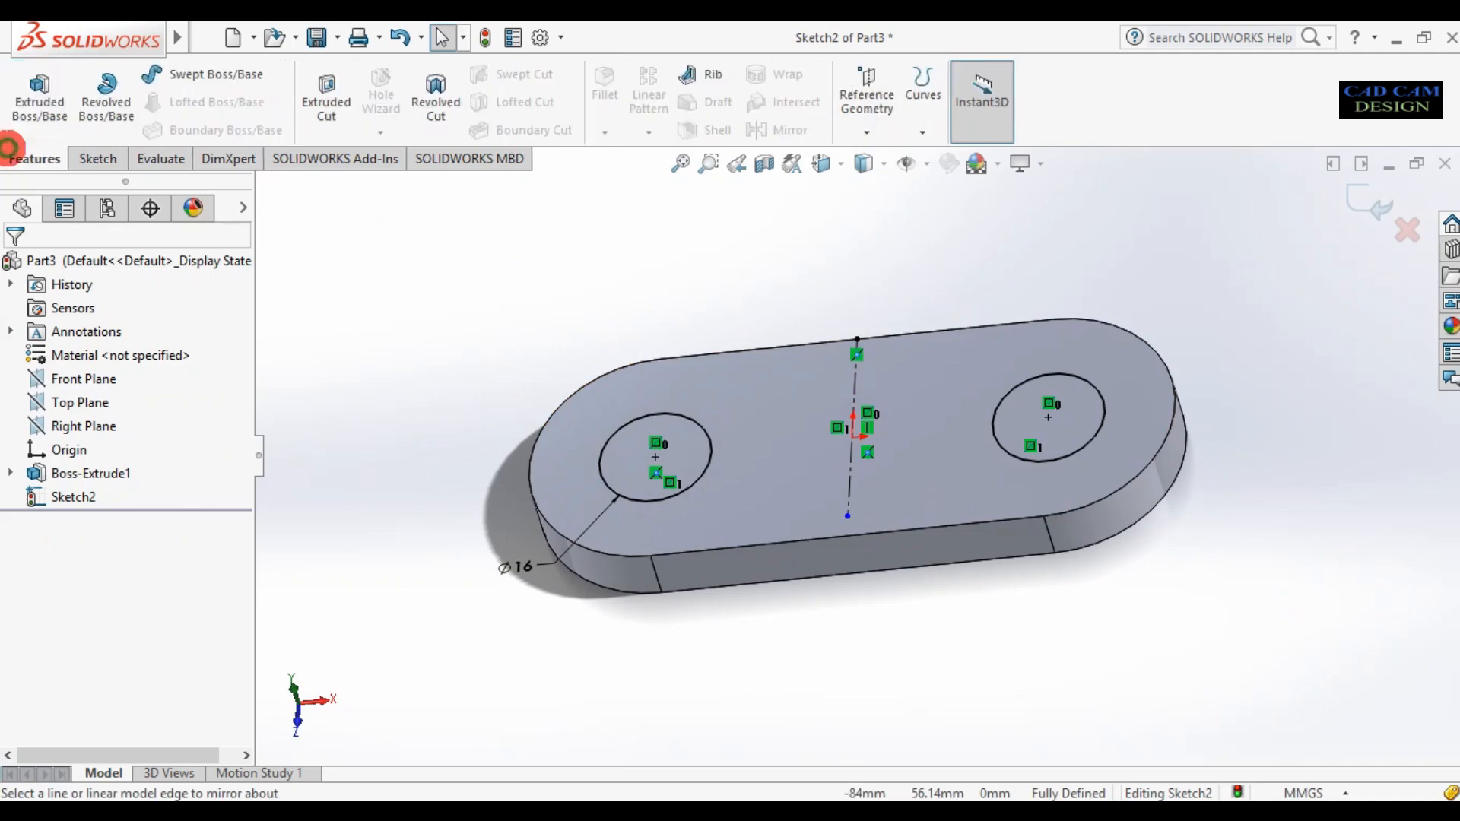
click(326, 87)
middle_drag(964, 542, 880, 489)
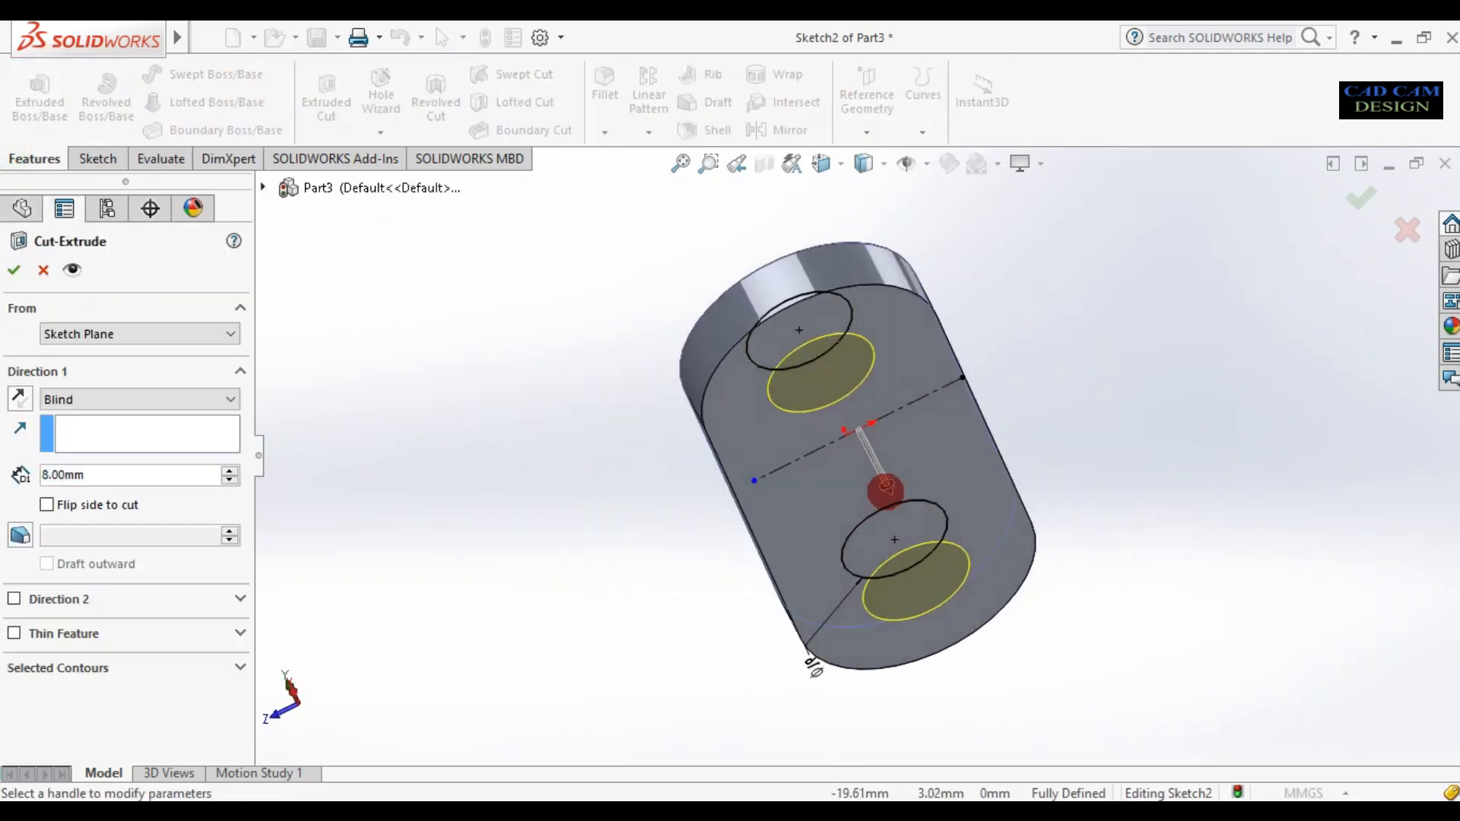
middle_drag(824, 365, 809, 527)
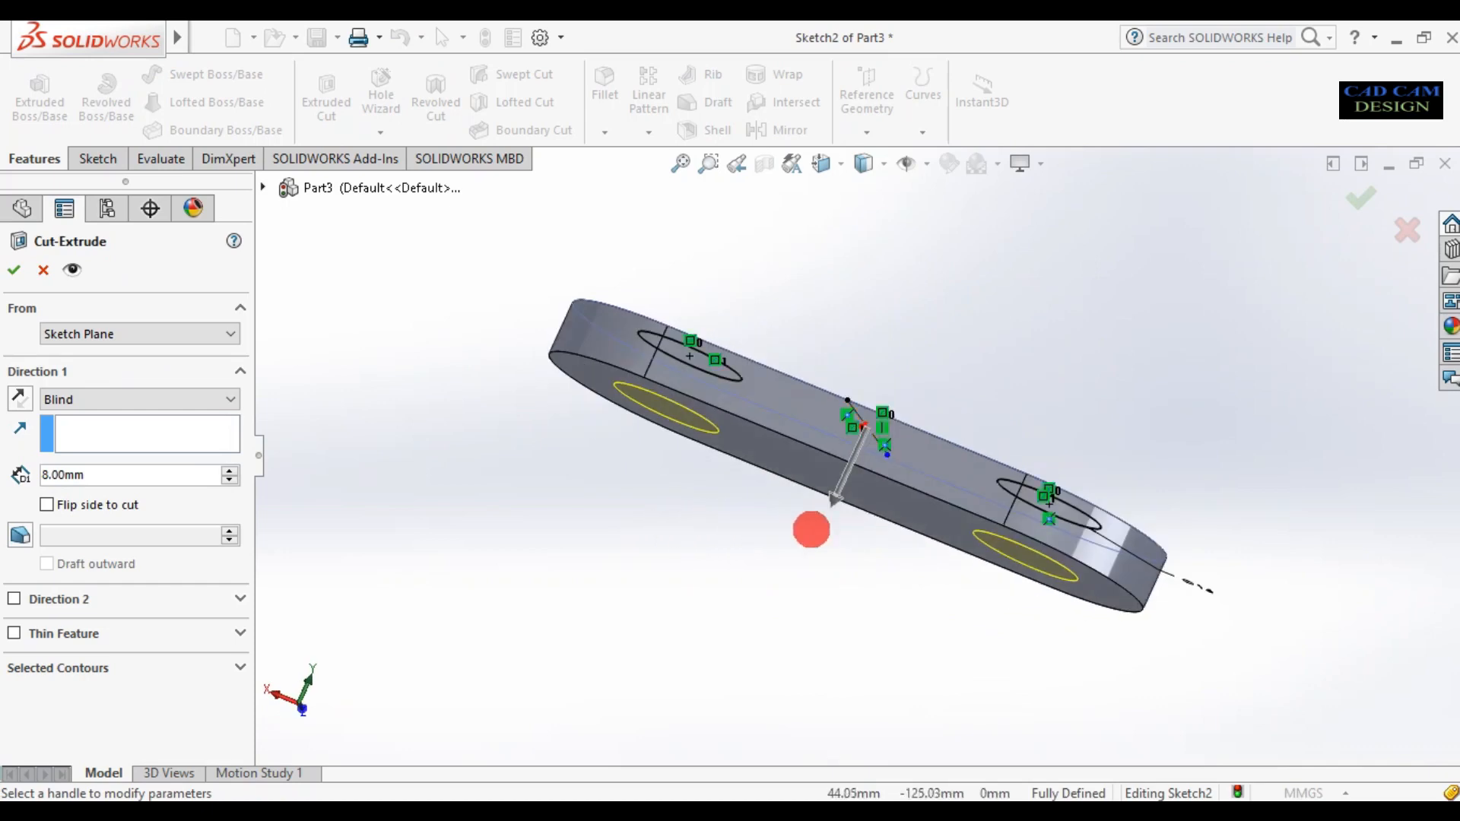
mouse_move(829, 502)
mouse_down()
mouse_move(755, 597)
mouse_move(814, 495)
mouse_up()
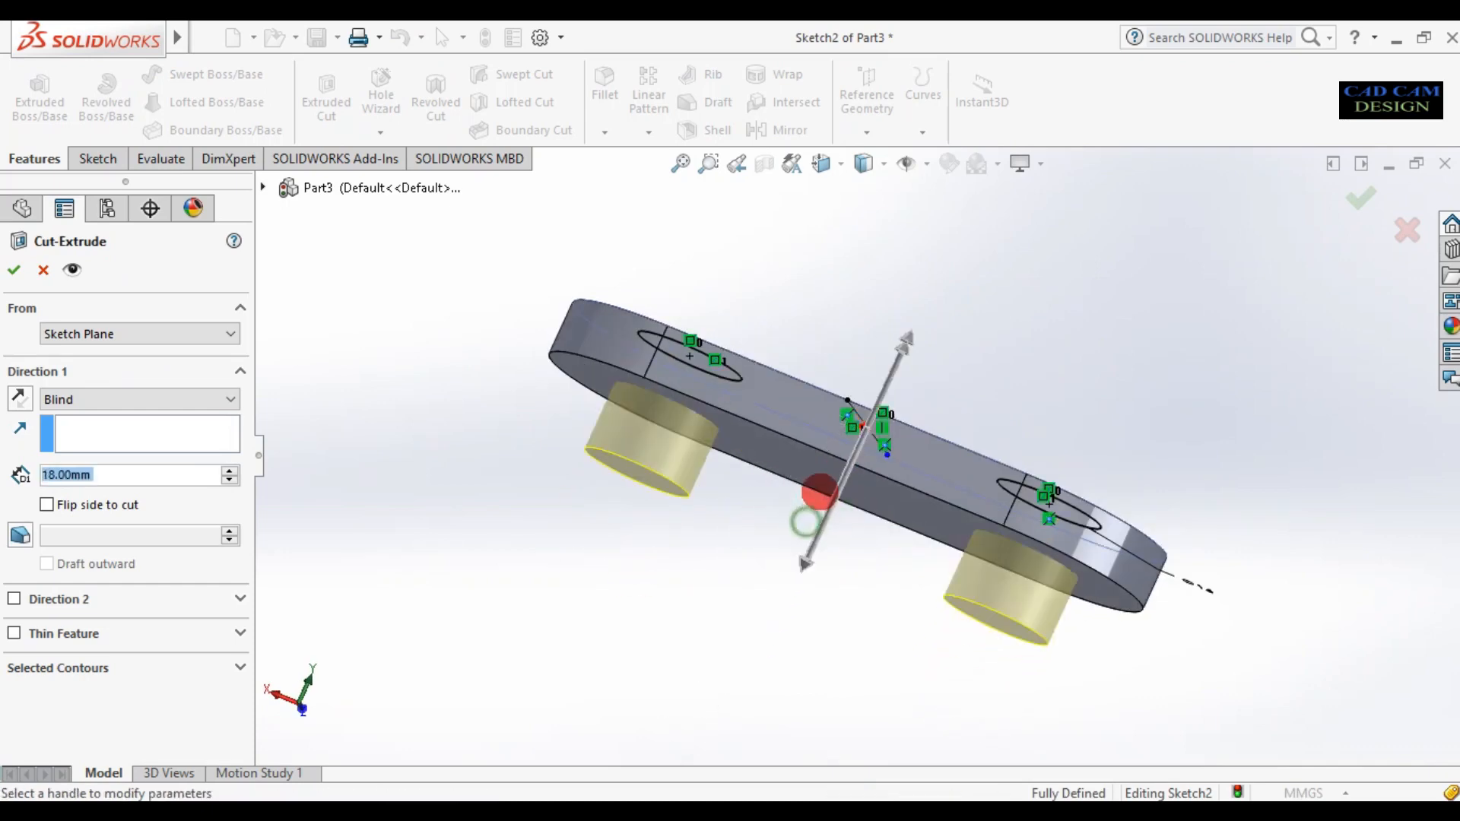
middle_drag(756, 554, 919, 685)
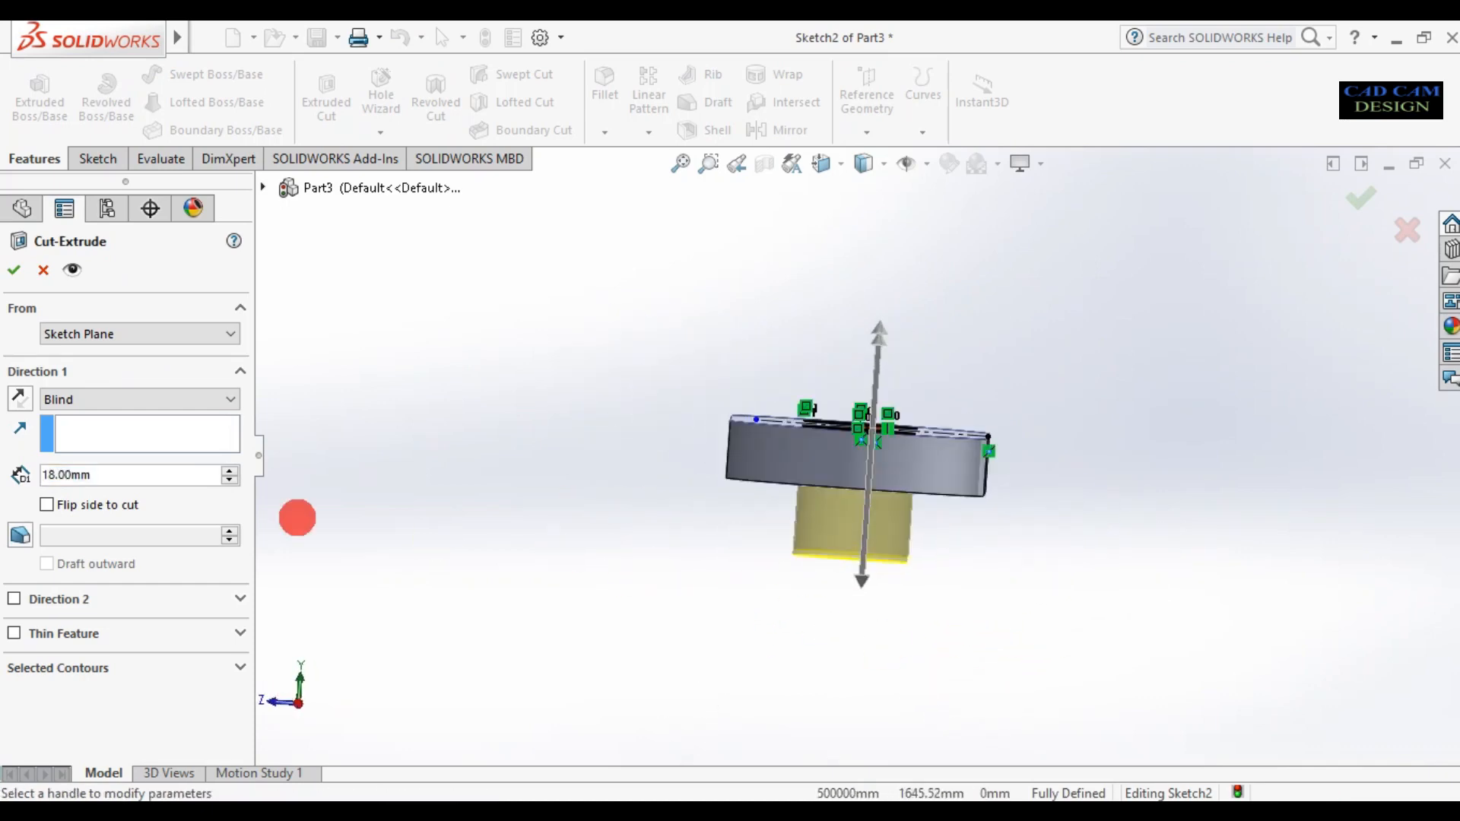
click(130, 472)
text(8)
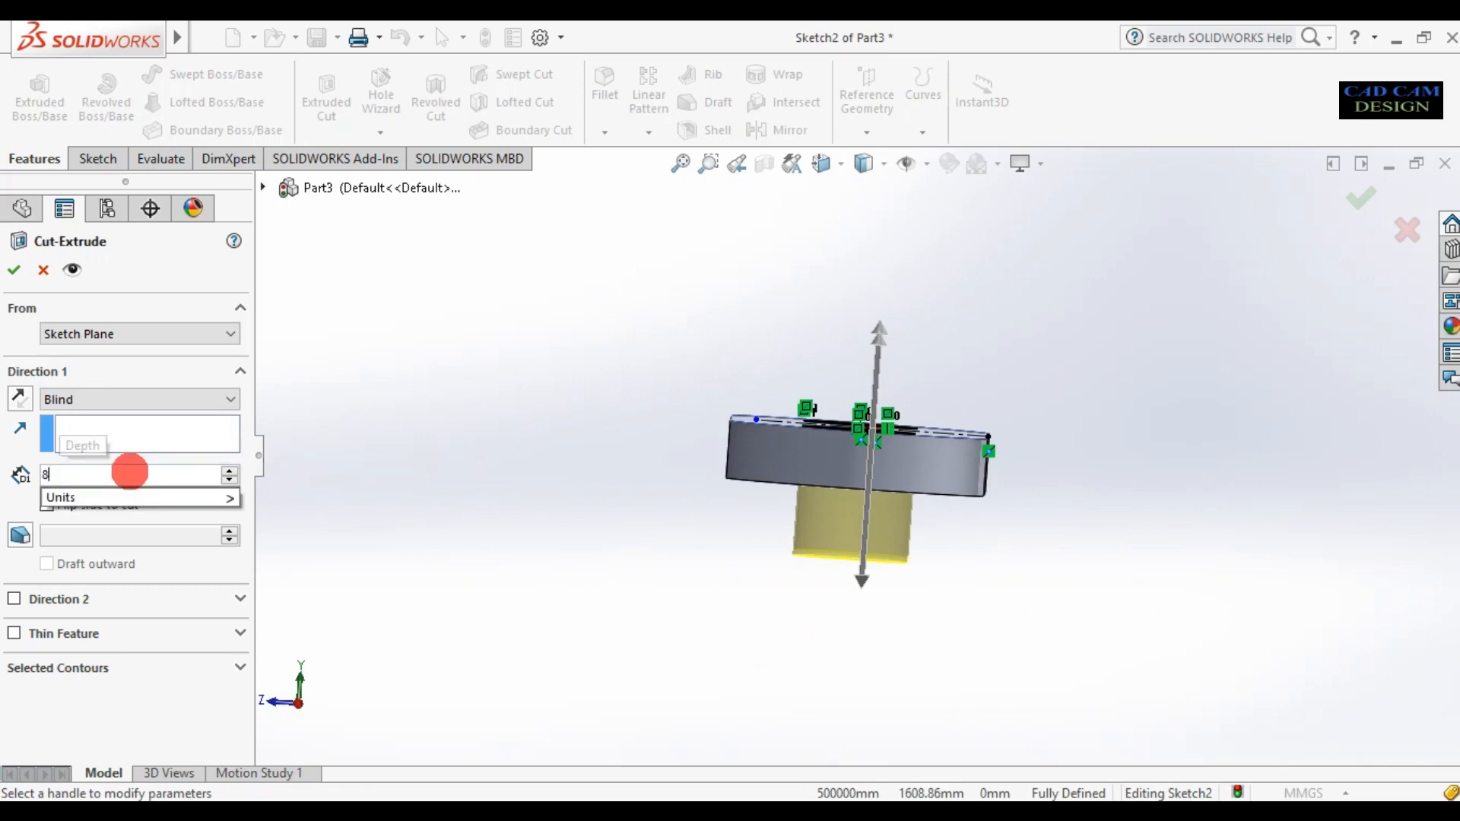
key(Return)
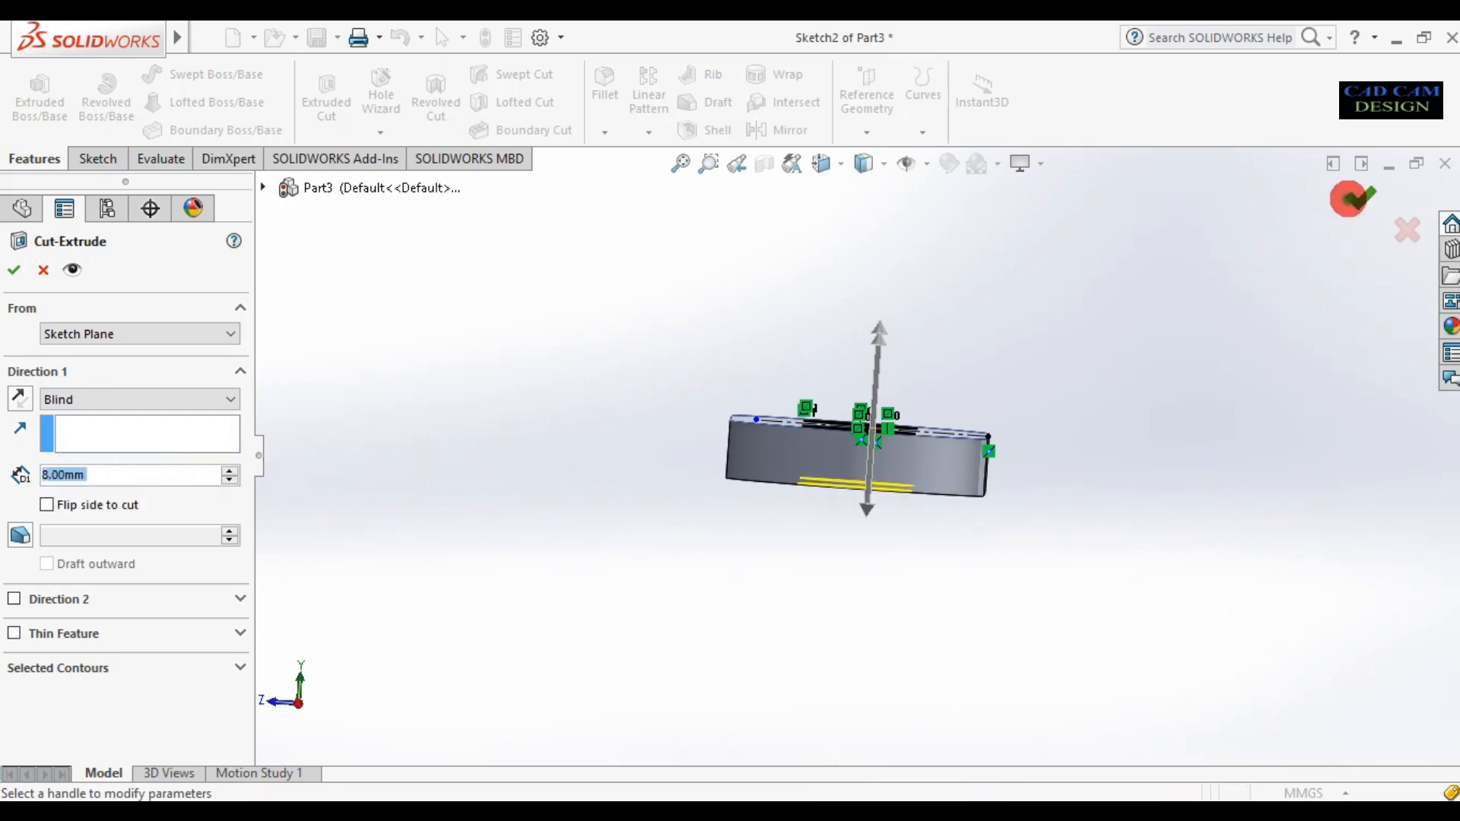
click(1360, 198)
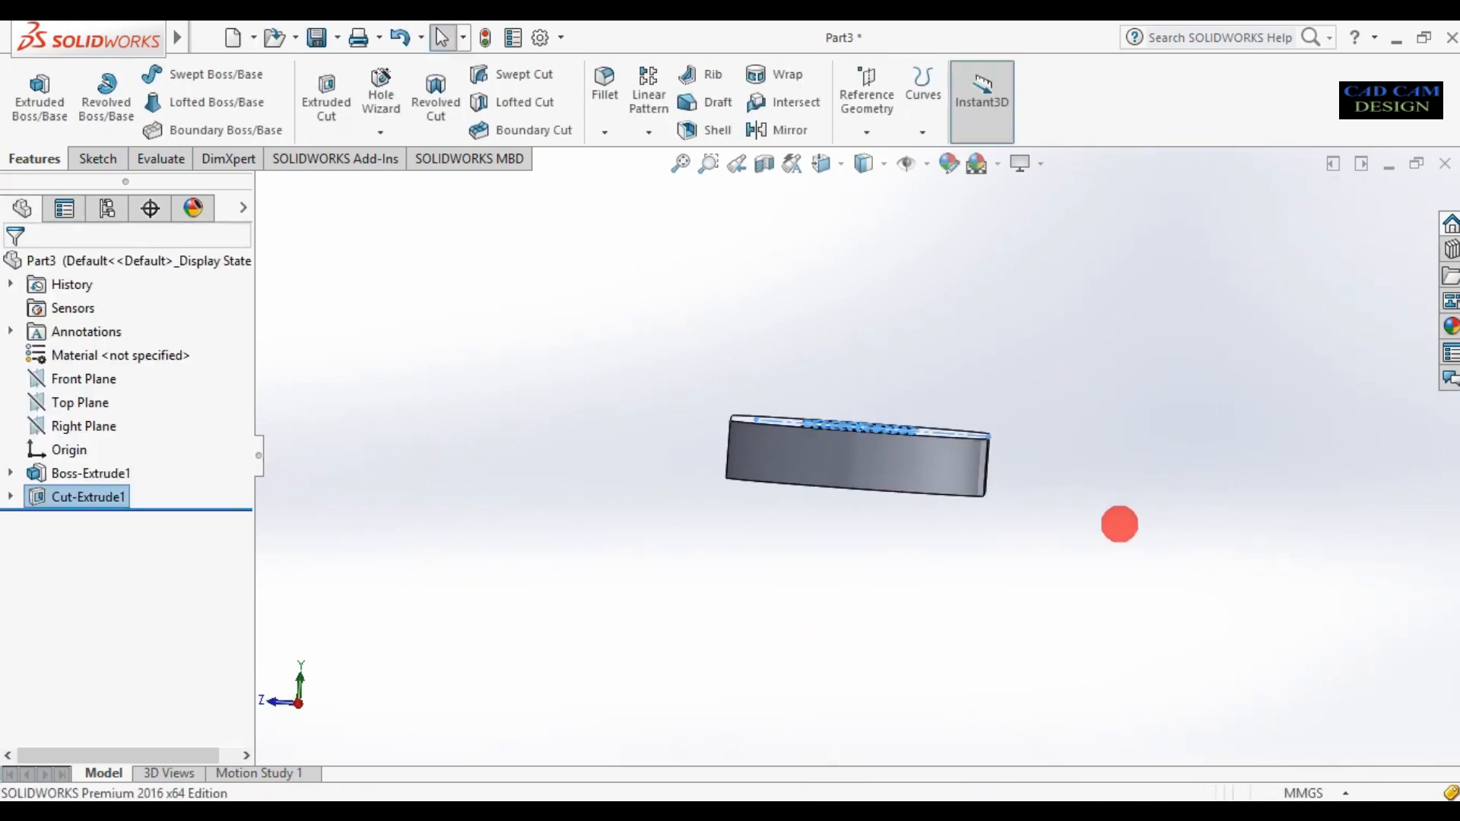
Start a new sketch on the Right Plane and view it face-on
middle_drag(1119, 521, 1287, 326)
middle_drag(889, 416, 883, 348)
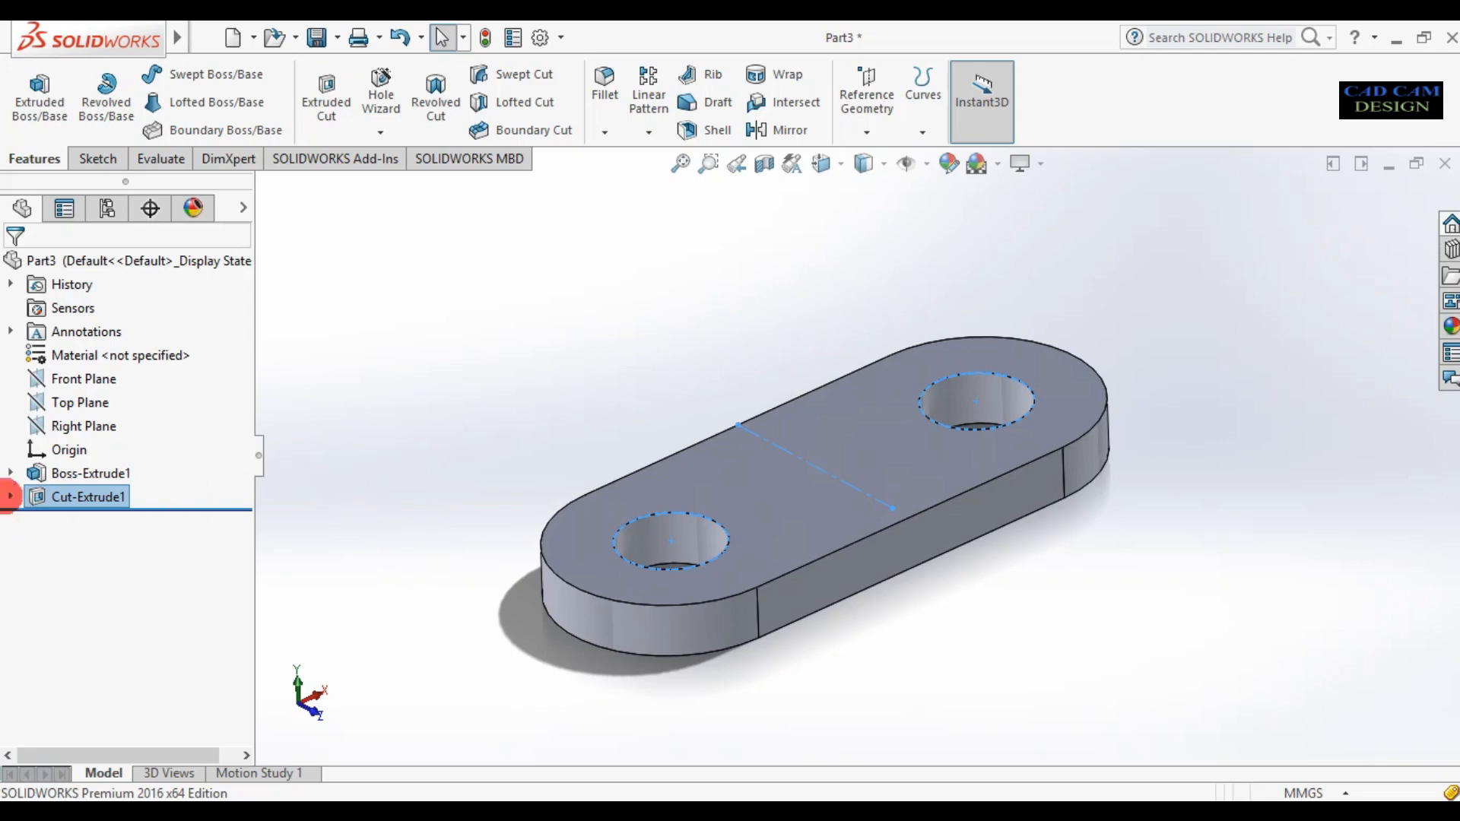
right_click(60, 426)
click(85, 393)
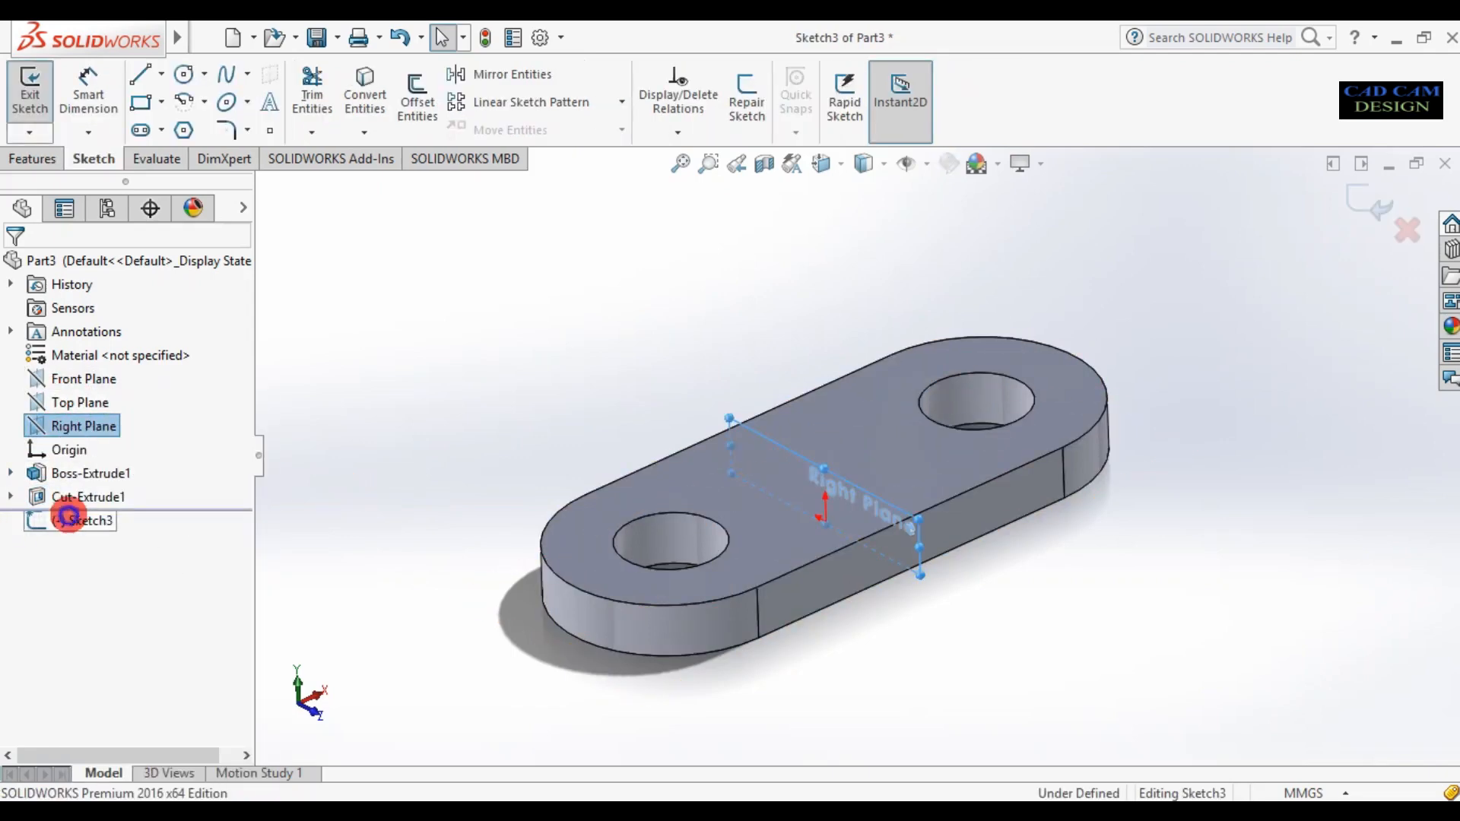
right_click(69, 517)
click(103, 466)
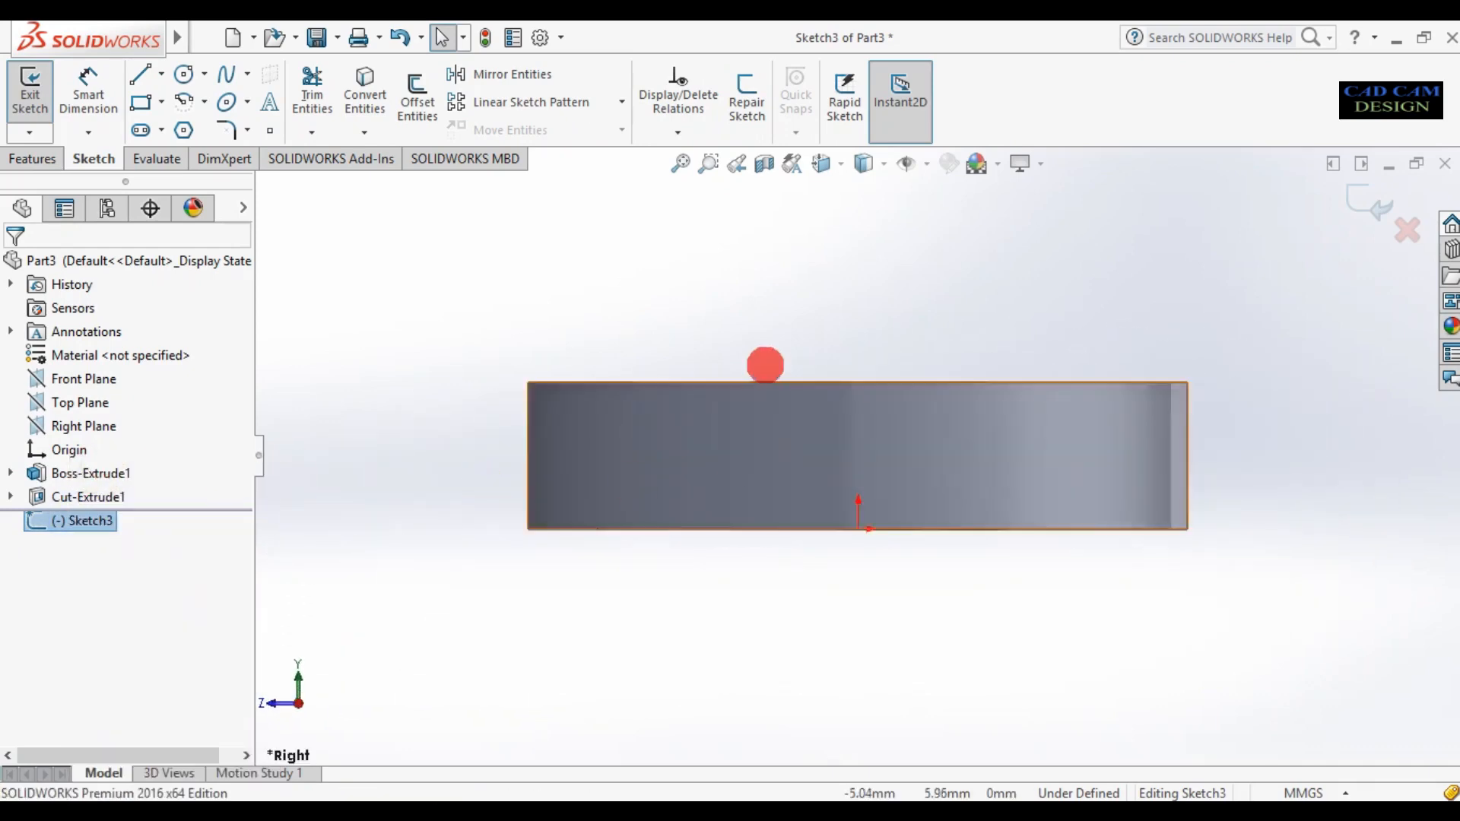
Sketch an upright corner rectangle about 6 mm wide, rising from the upper left corner of the base plate's side profile
scroll(770, 405, up, 5)
scroll(822, 309, down, 8)
scroll(822, 311, up, 7)
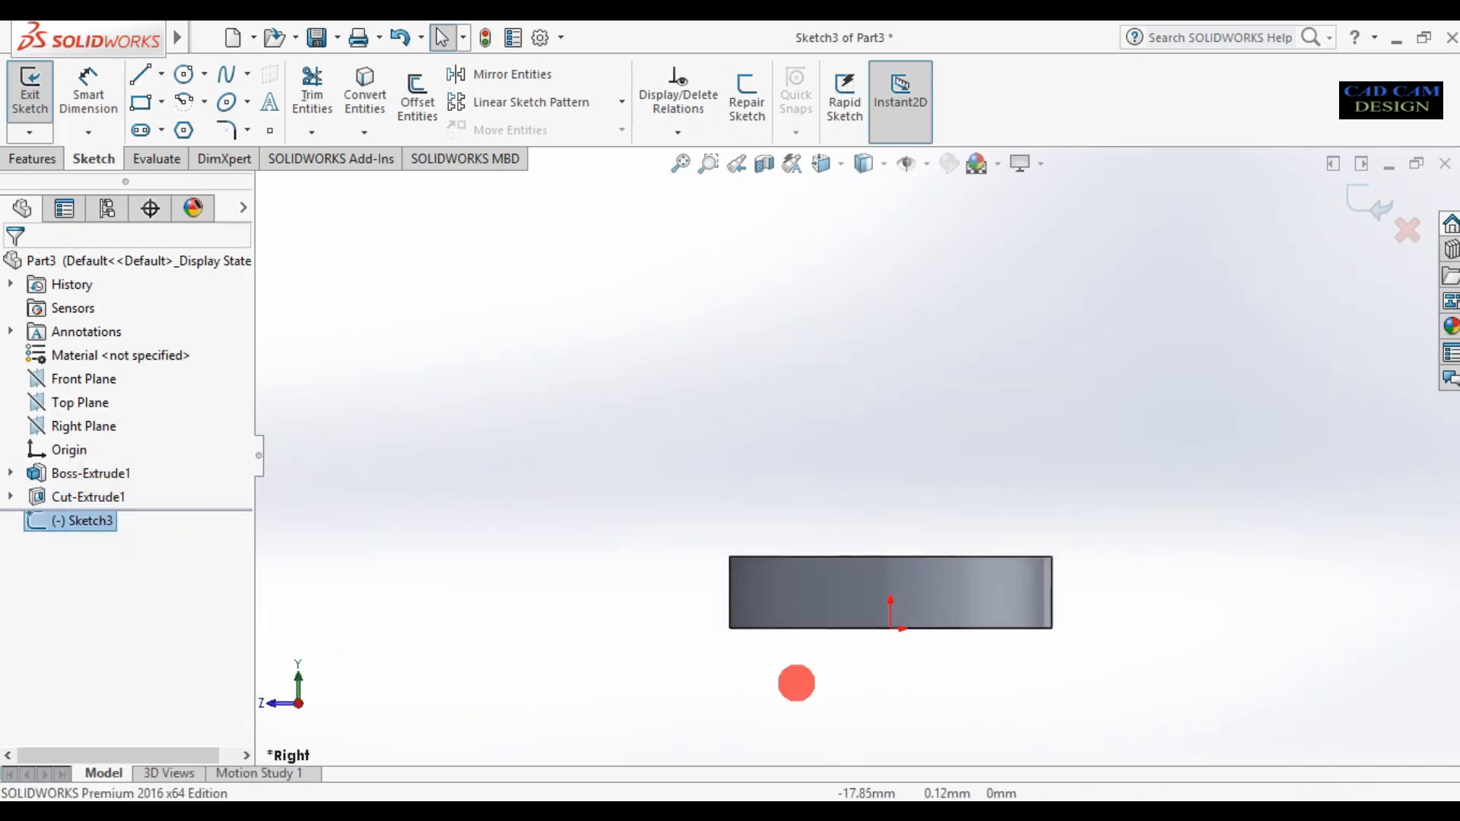
click(142, 100)
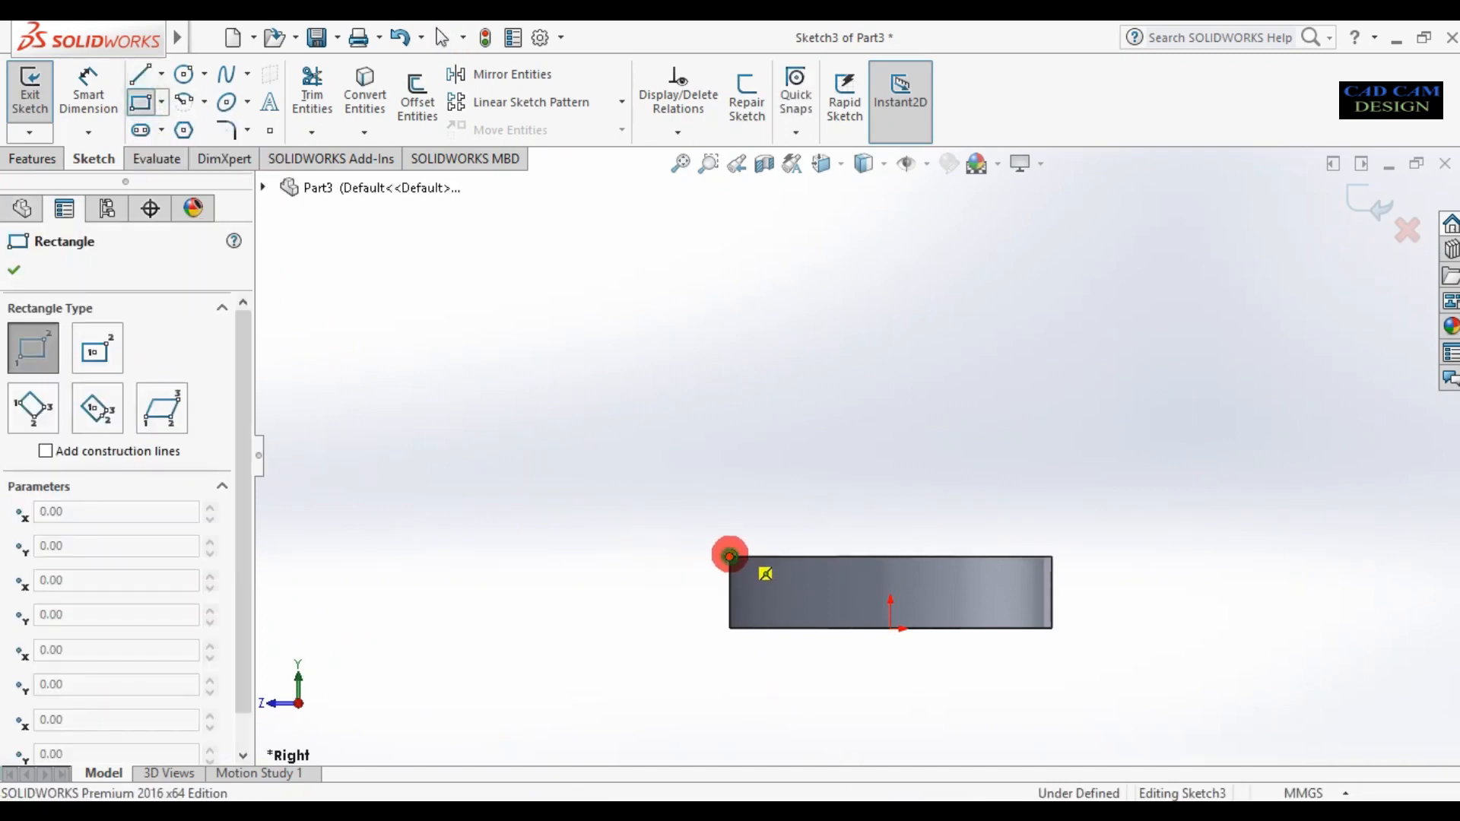
mouse_move(729, 555)
mouse_down()
mouse_move(775, 348)
mouse_move(787, 356)
mouse_up()
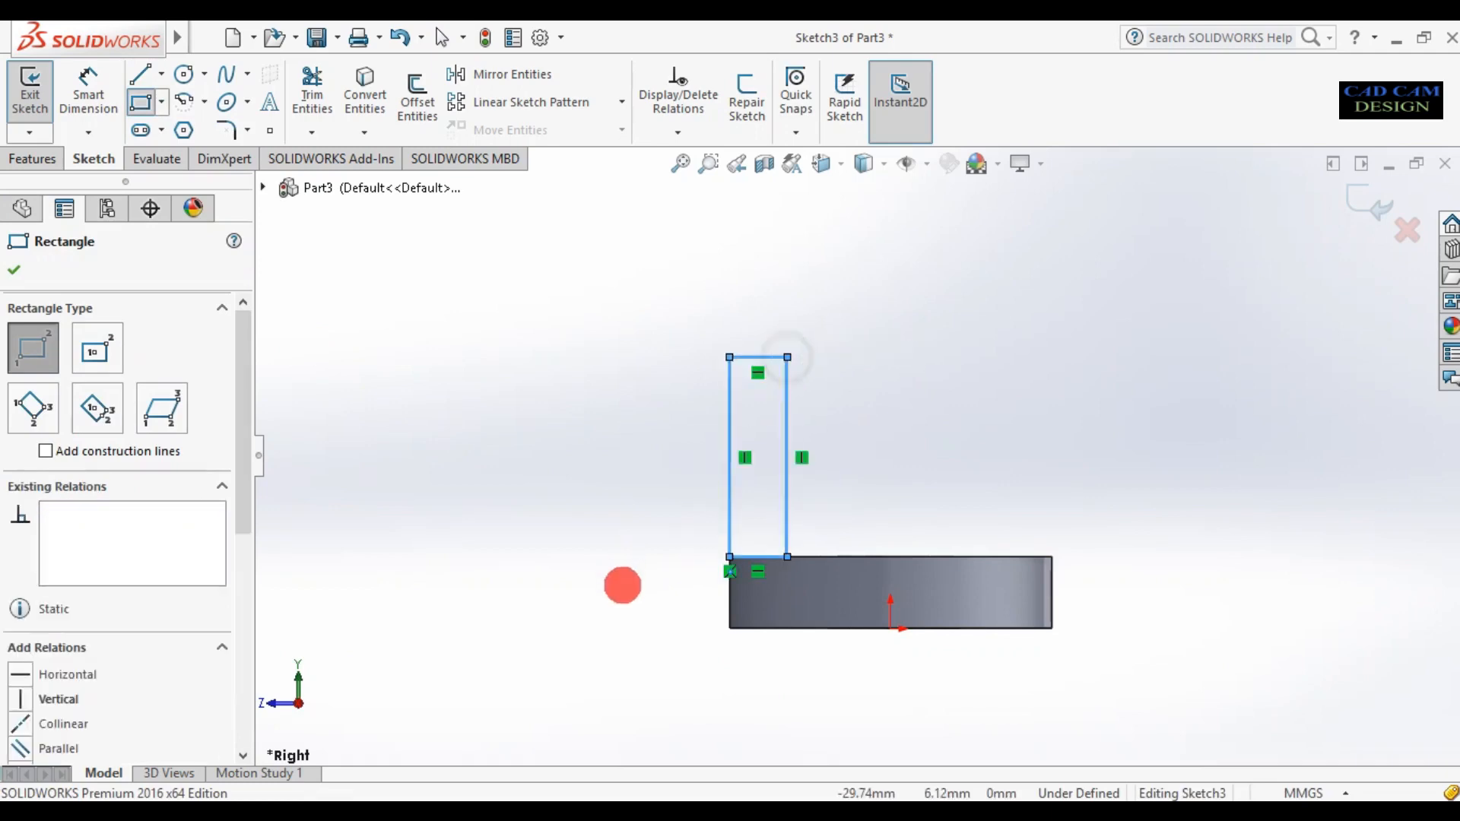
Dimension the upright rectangle's bottom edge as 10 mm
right_drag(617, 635, 591, 481)
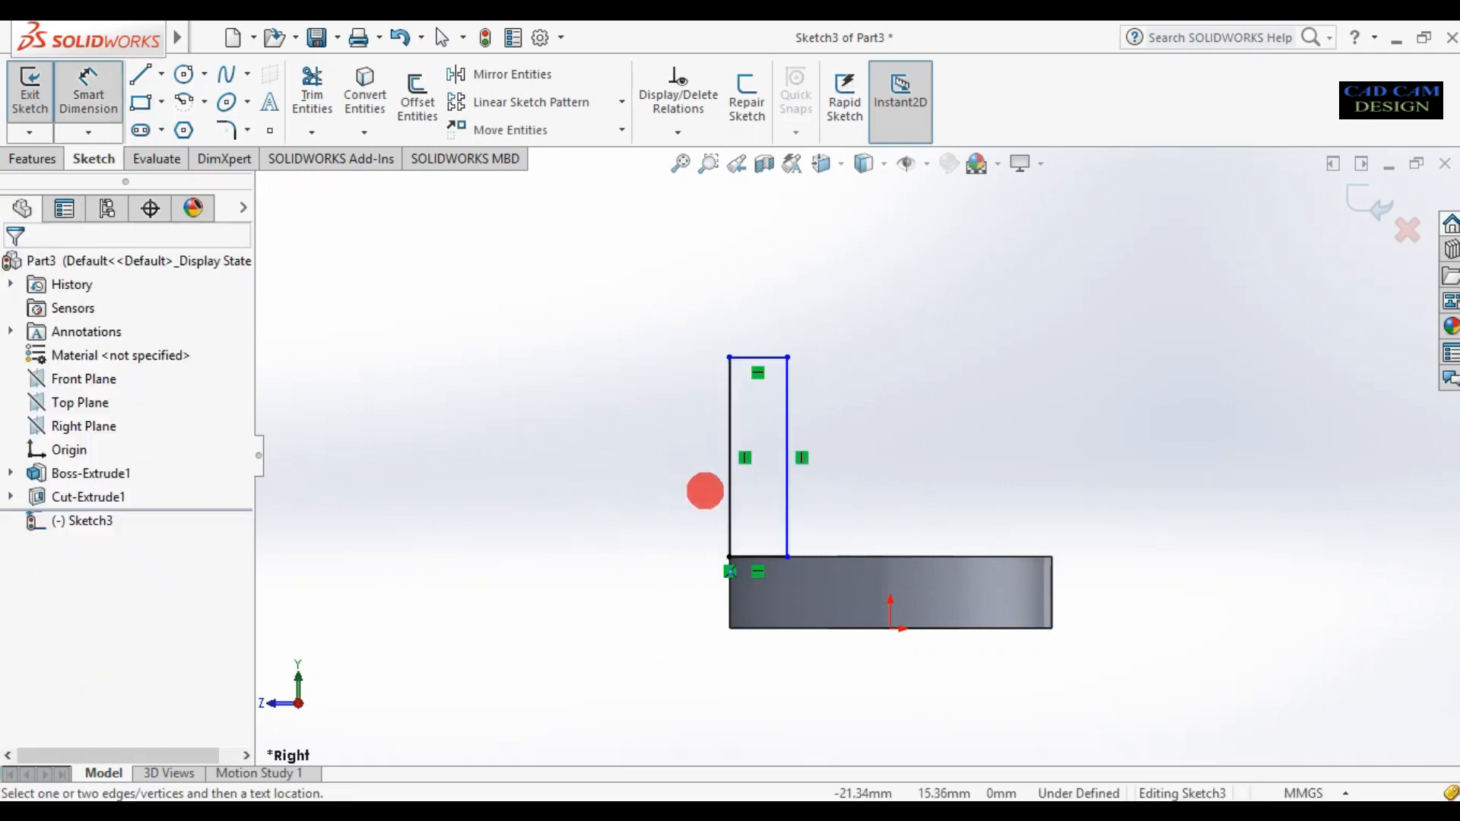
click(758, 557)
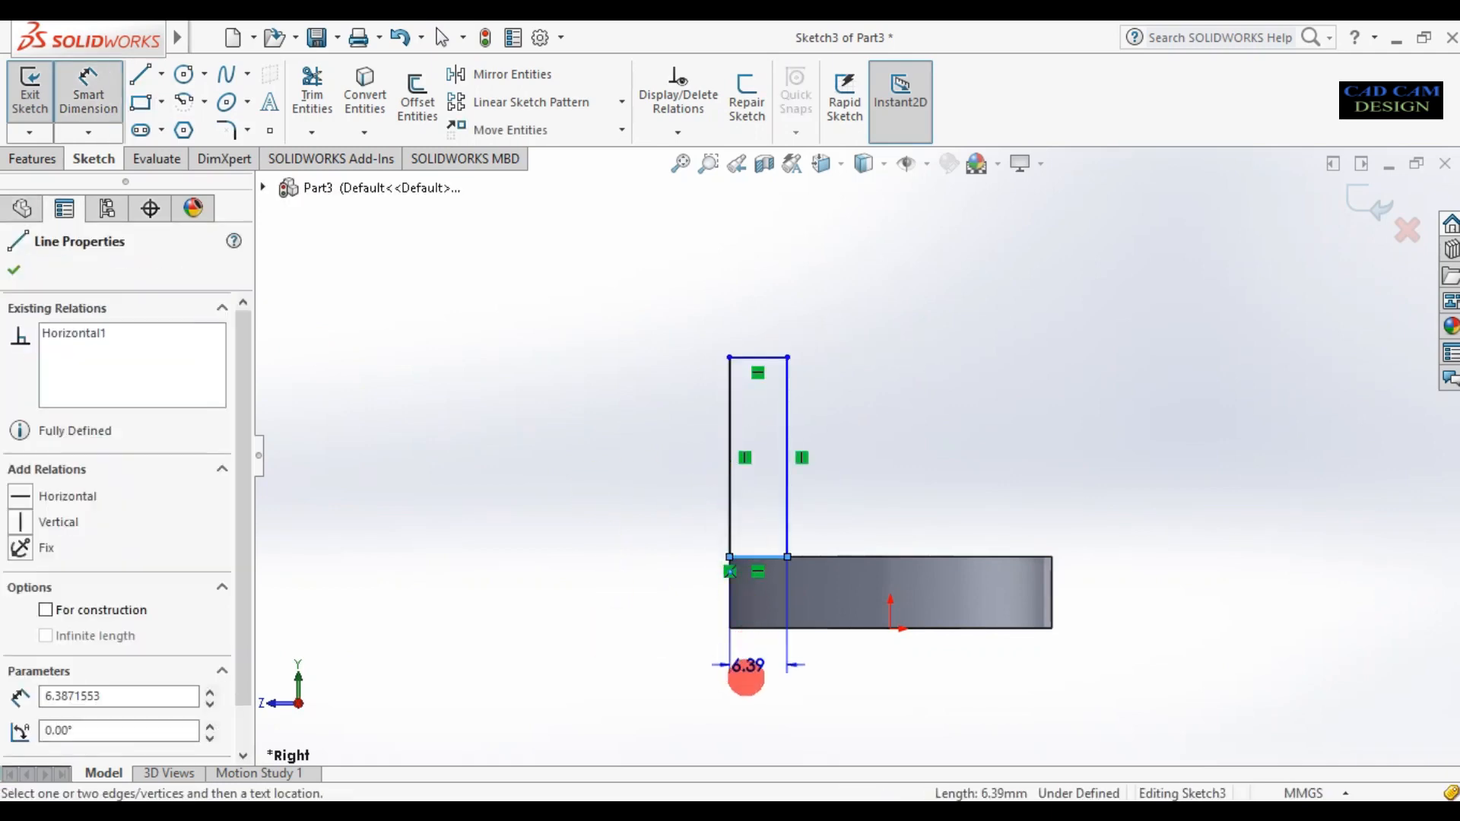
click(745, 677)
text(10)
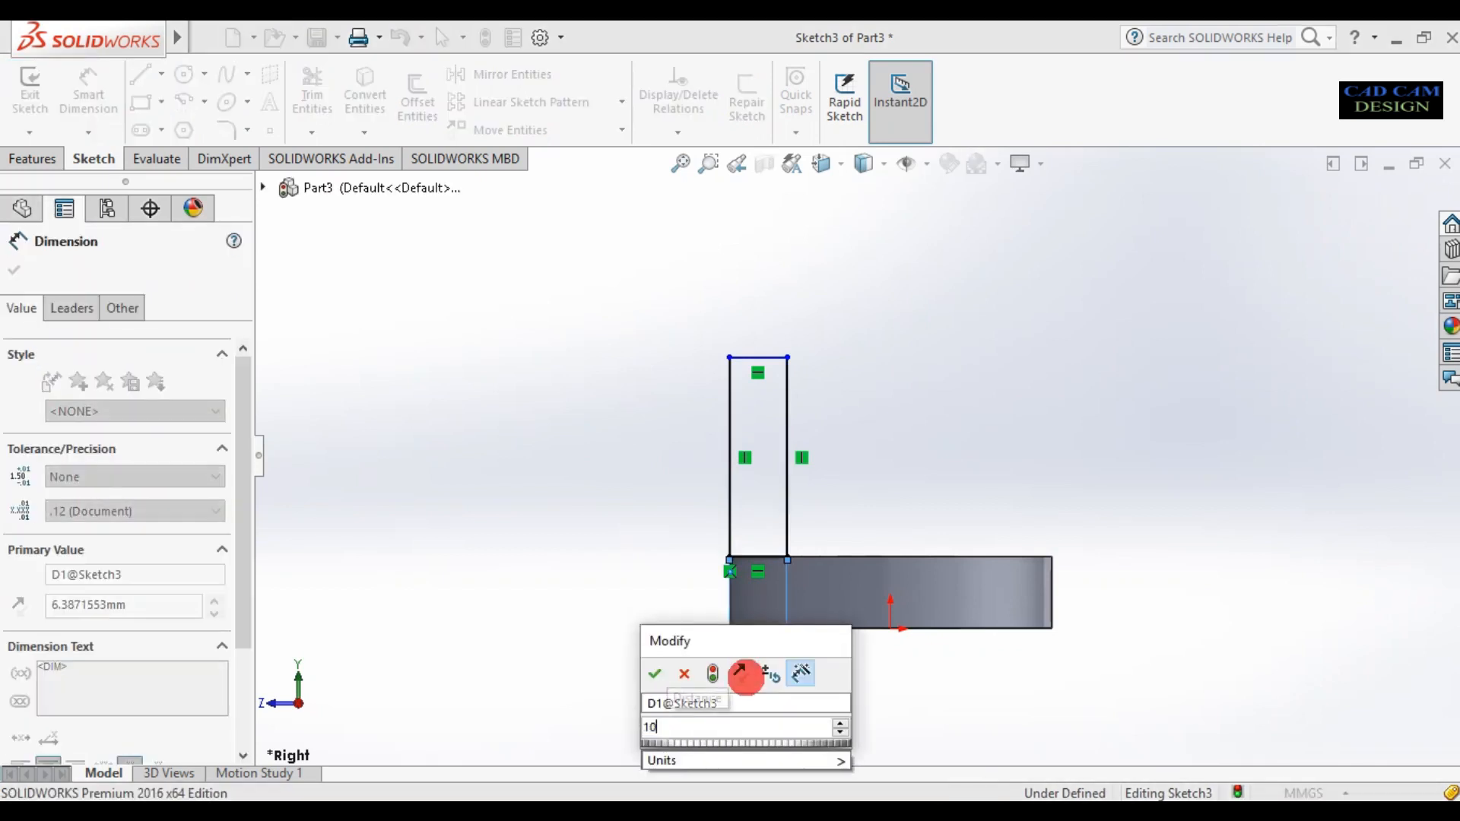
key(Return)
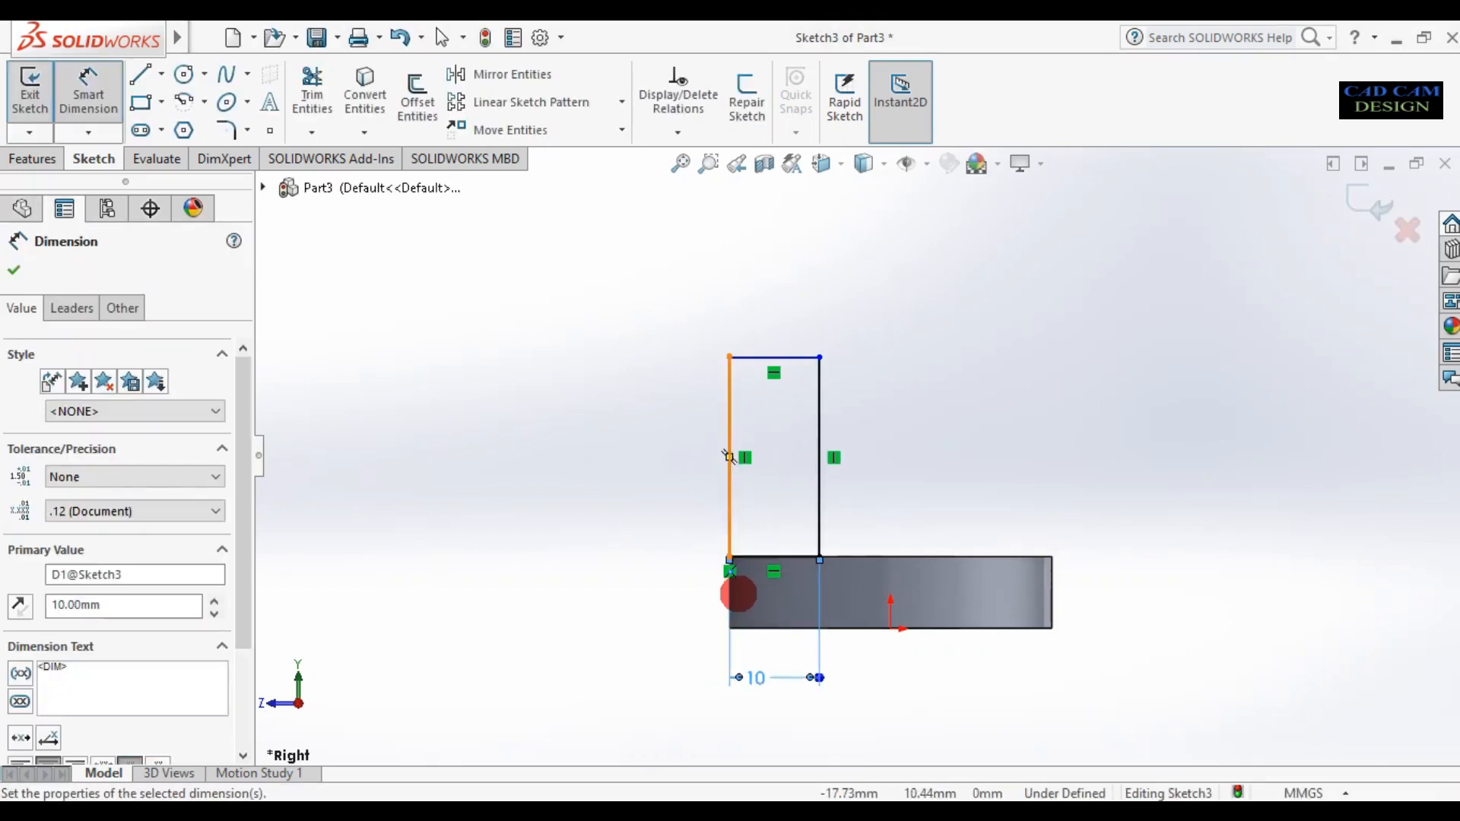
Dimension the height of the upright rectangle's outer vertical edge as 32 mm
click(728, 456)
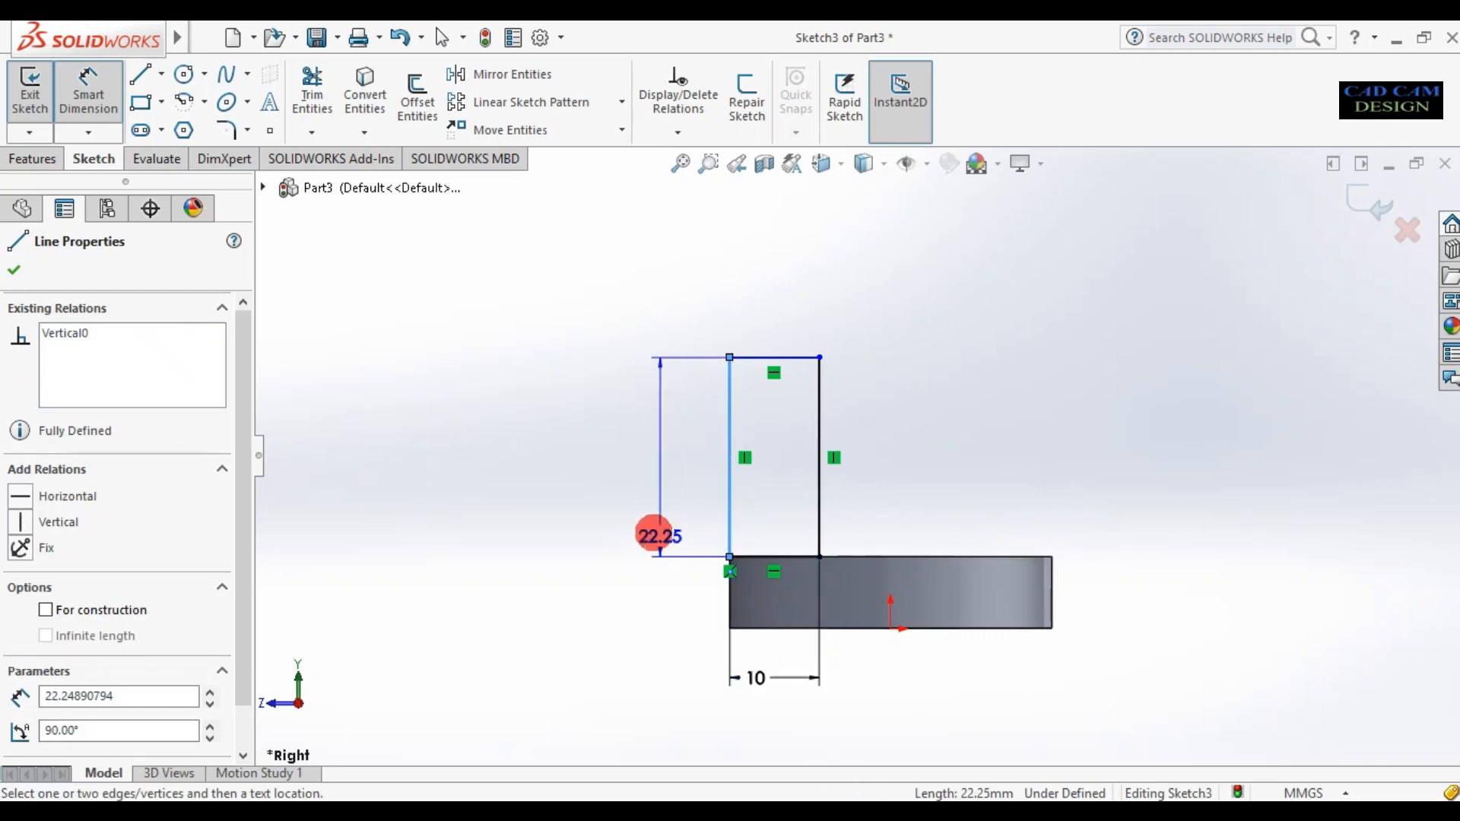
click(633, 494)
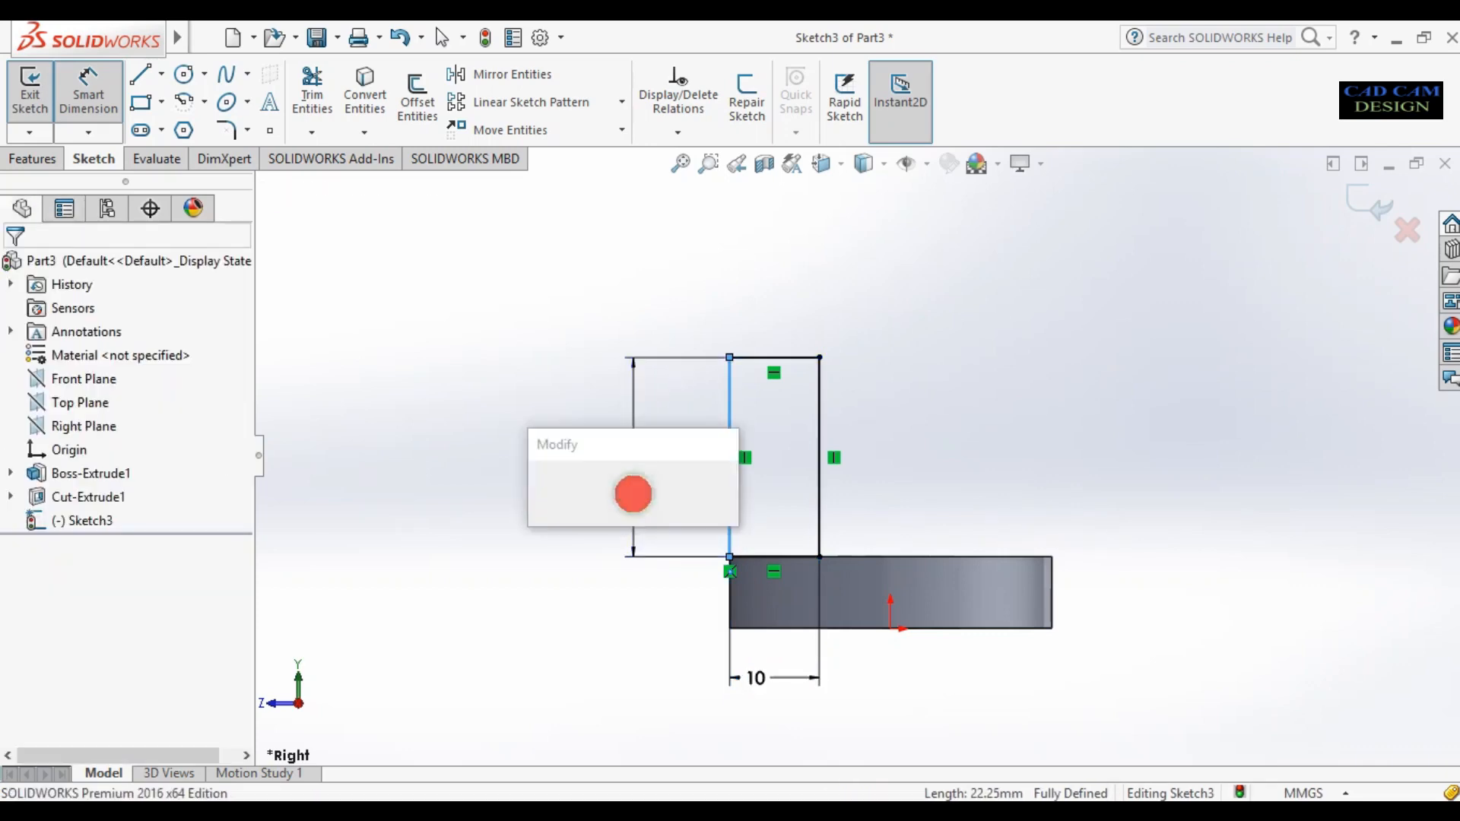
text(32)
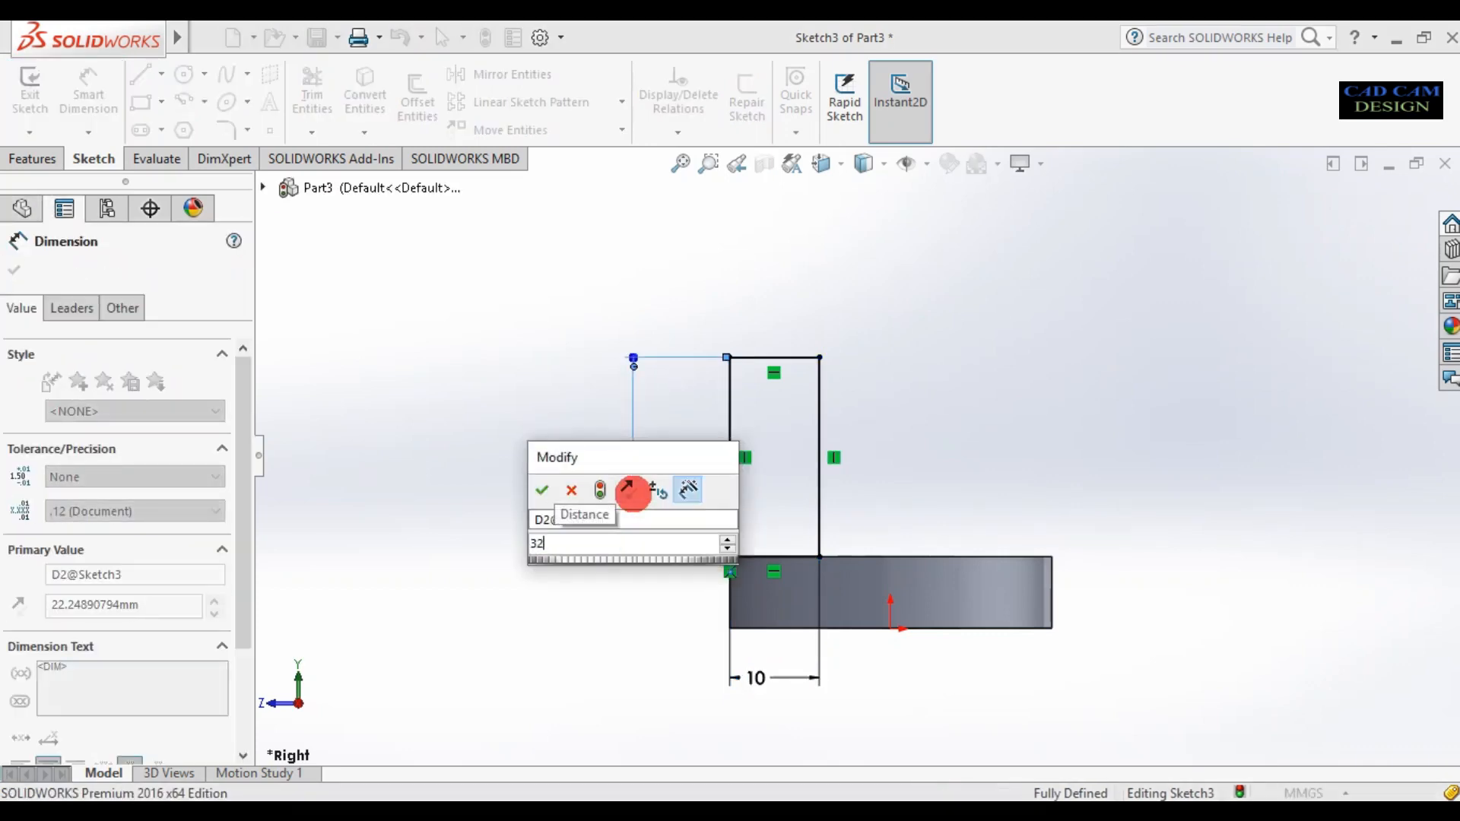
key(Return)
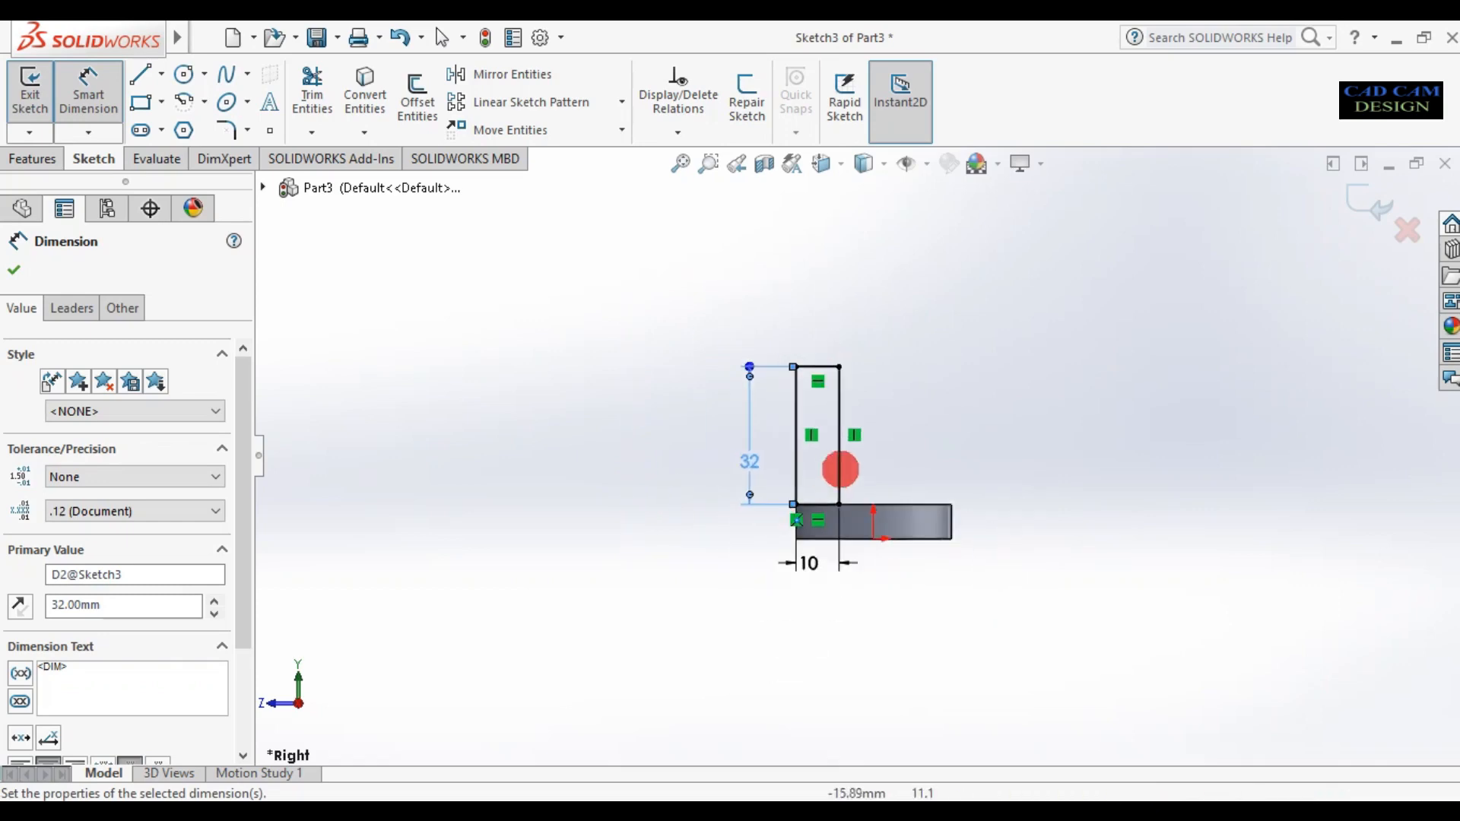
Extrude the upright rectangle as a Mid Plane boss 40 mm deep, merged with the base plate
middle_drag(942, 433, 857, 508)
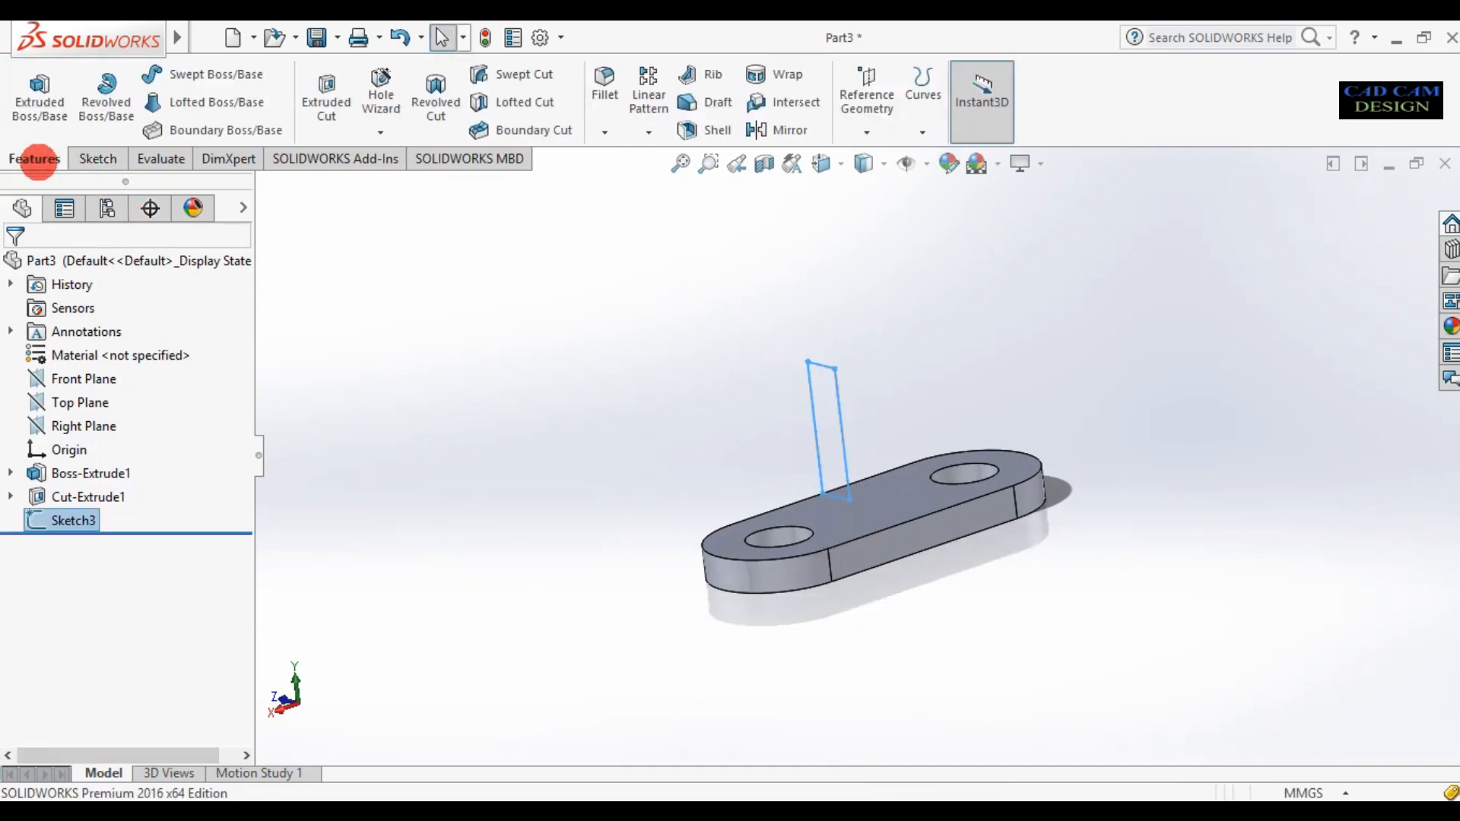
click(42, 84)
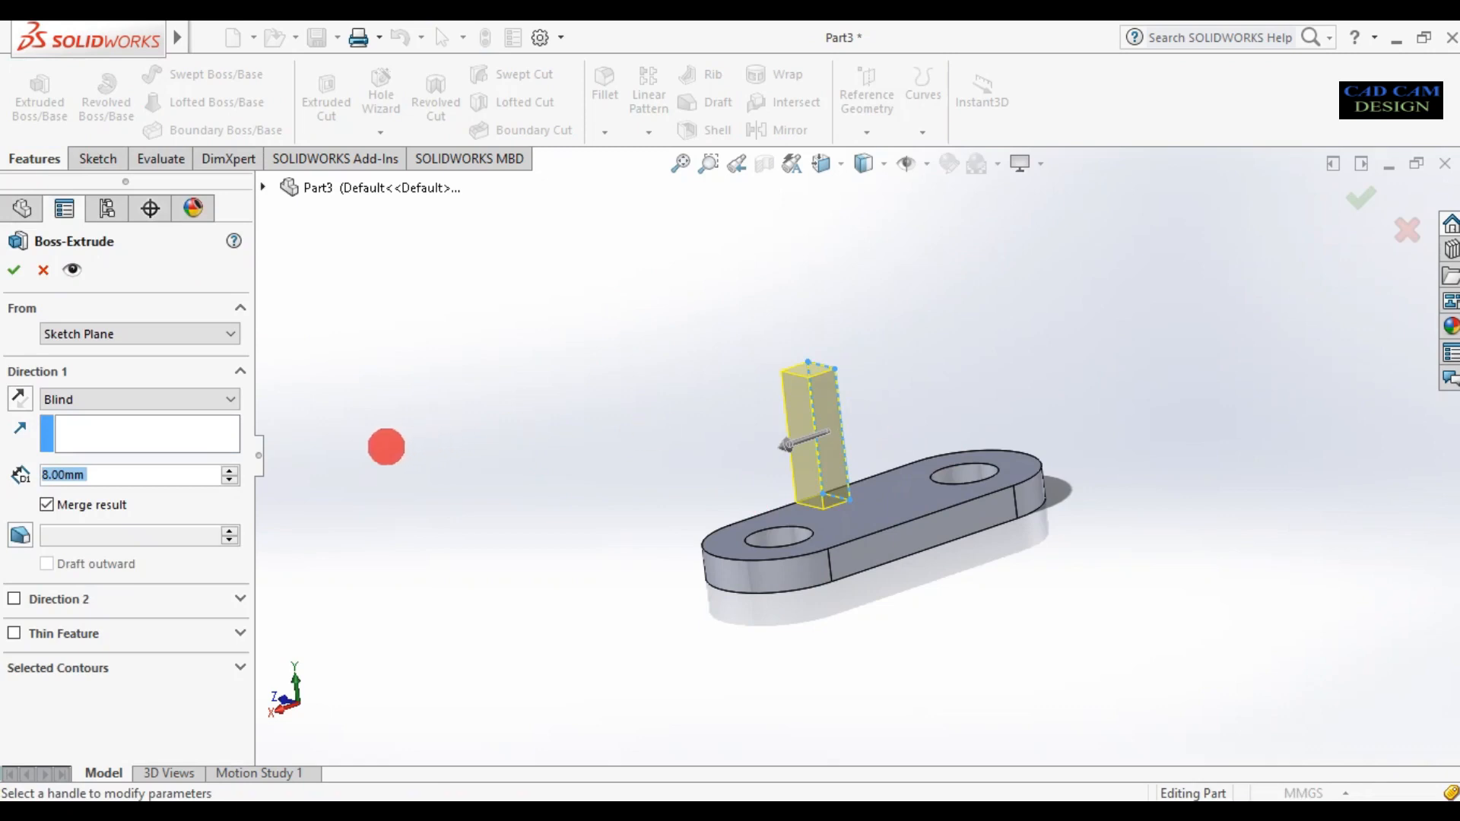
click(231, 397)
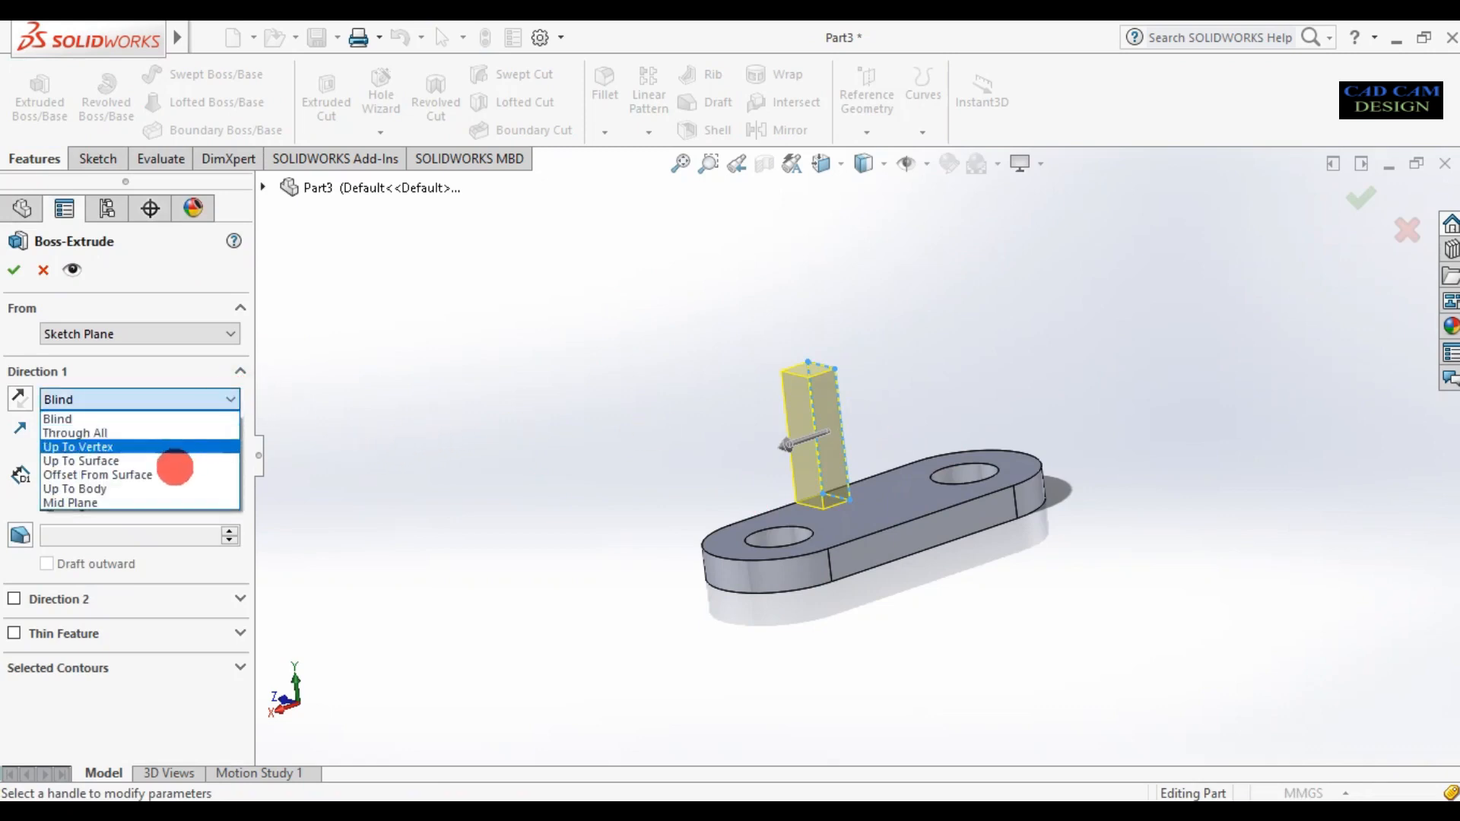
click(153, 502)
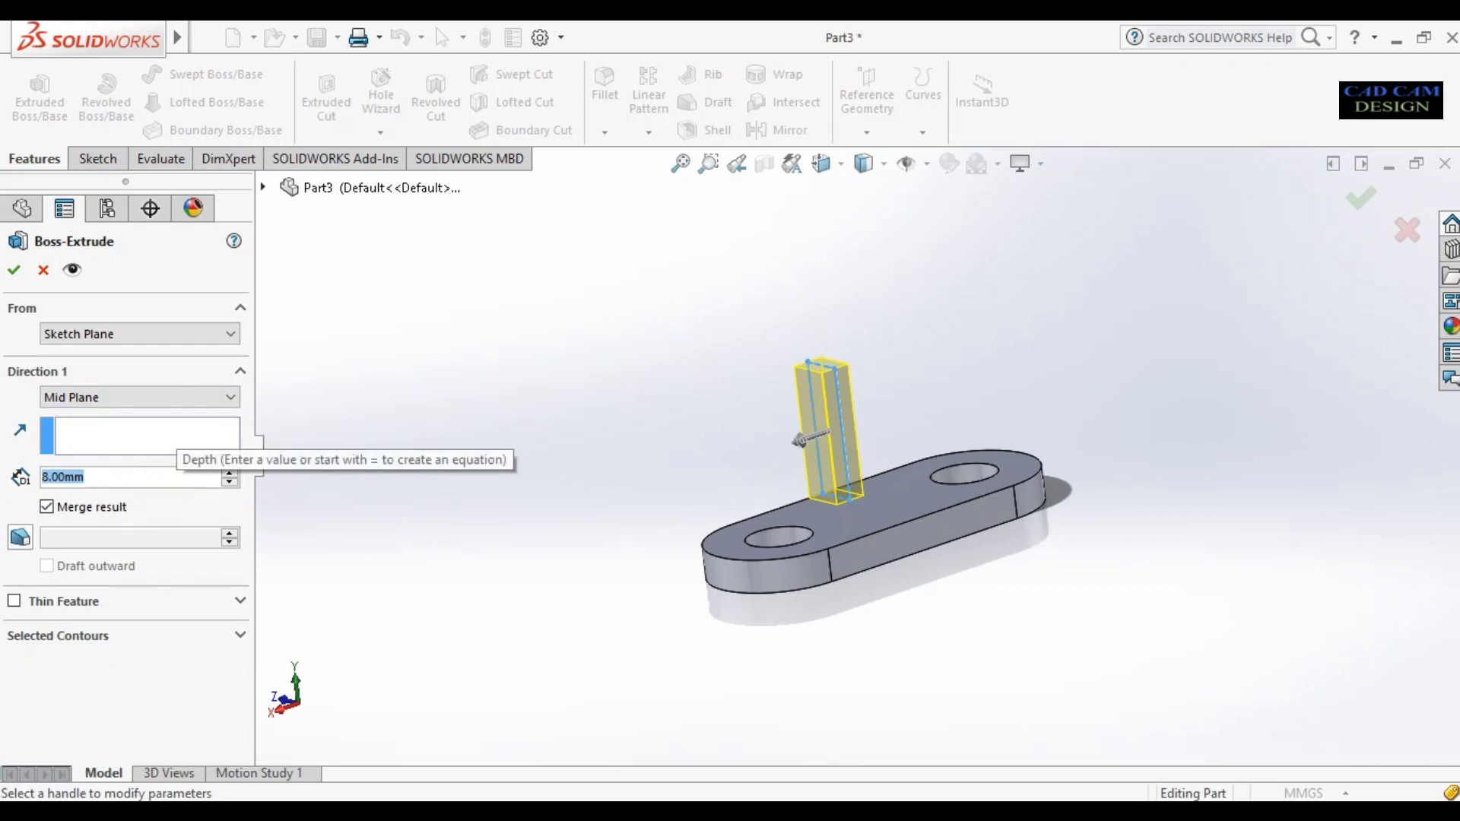
text(40)
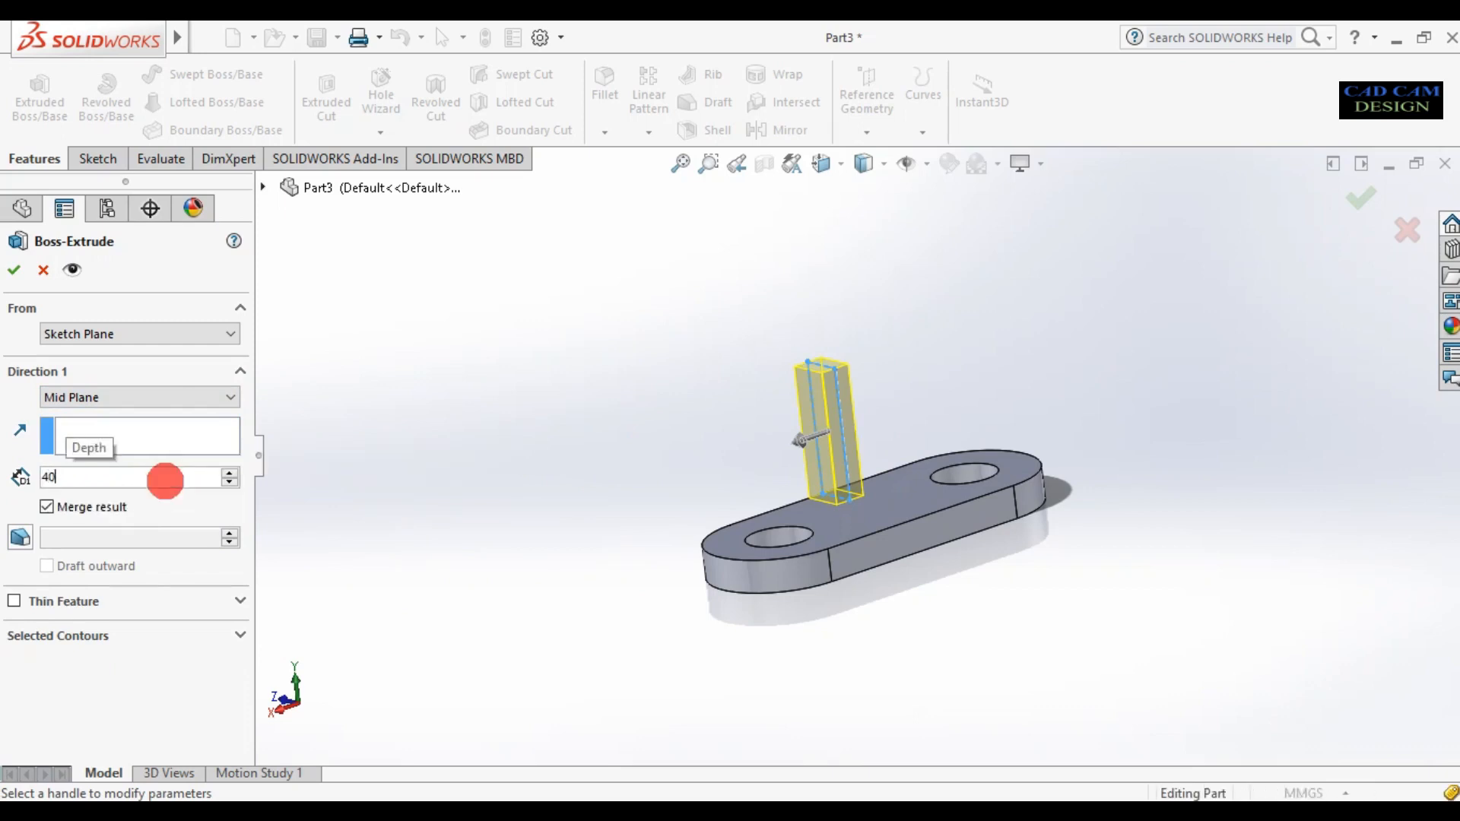
key(Return)
middle_drag(547, 495, 896, 396)
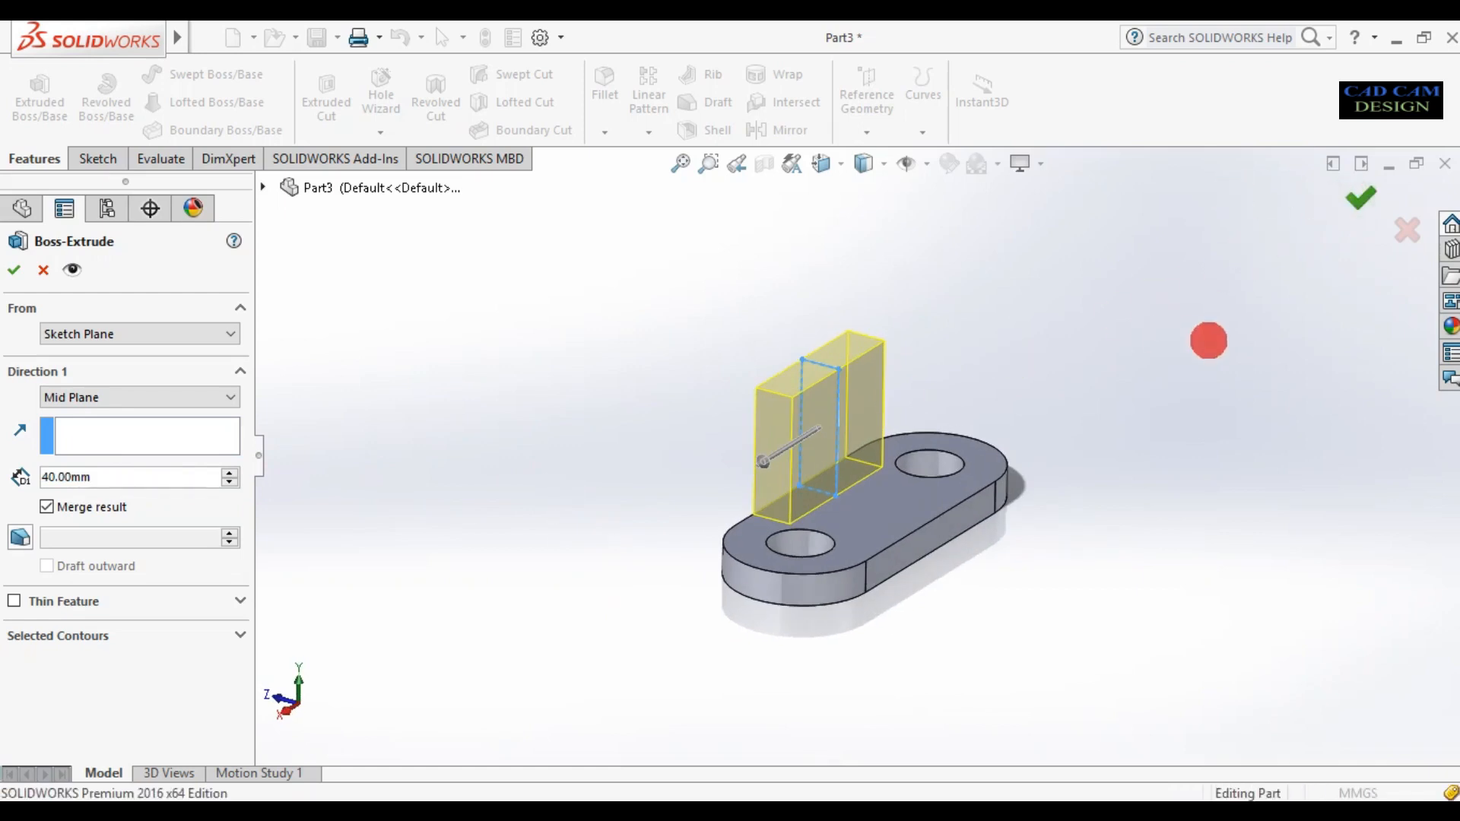
key(Return)
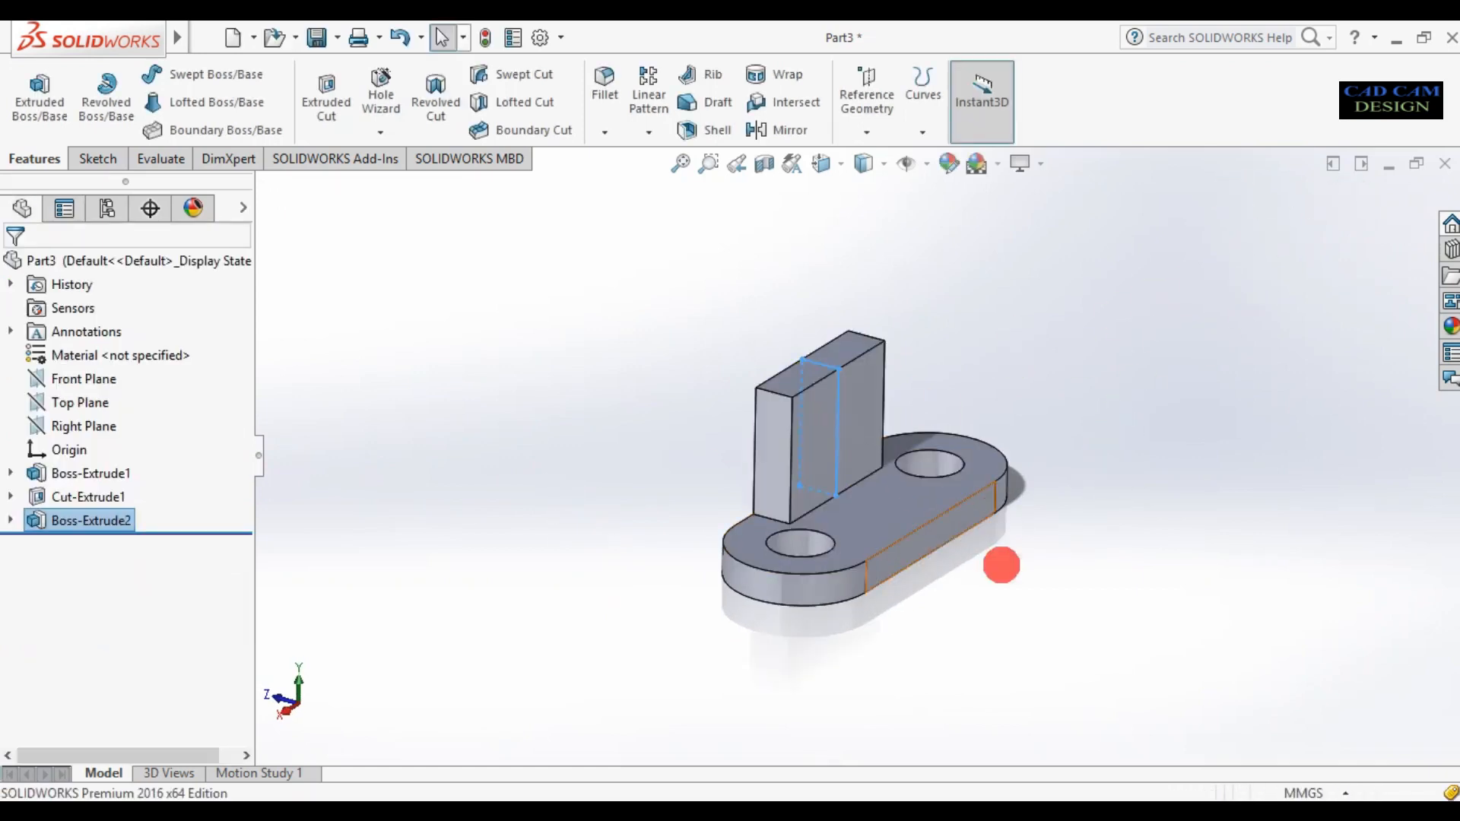
Start a new sketch on the Right Plane and view it face-on
middle_drag(1004, 609, 872, 481)
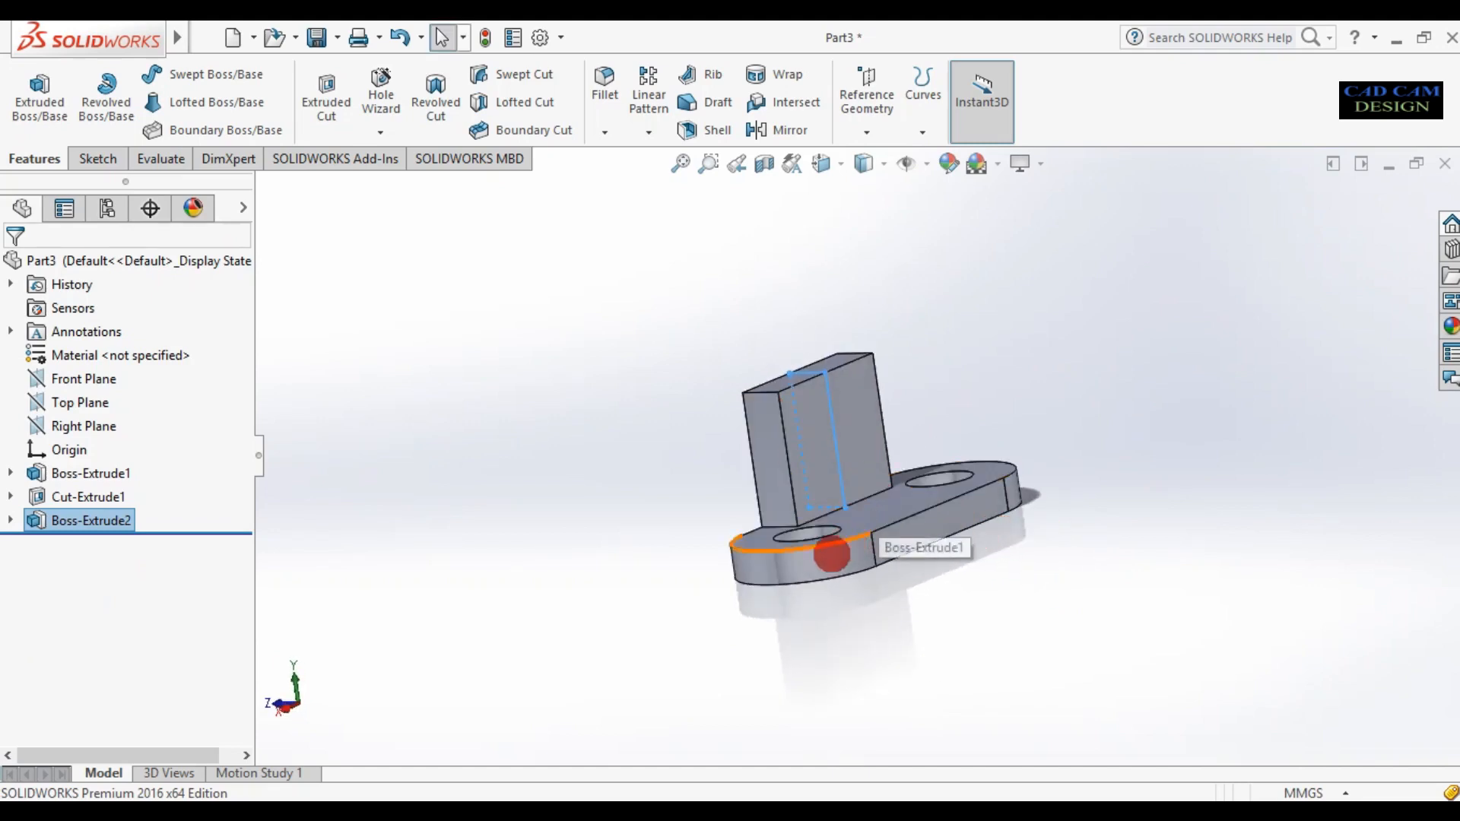
right_click(77, 423)
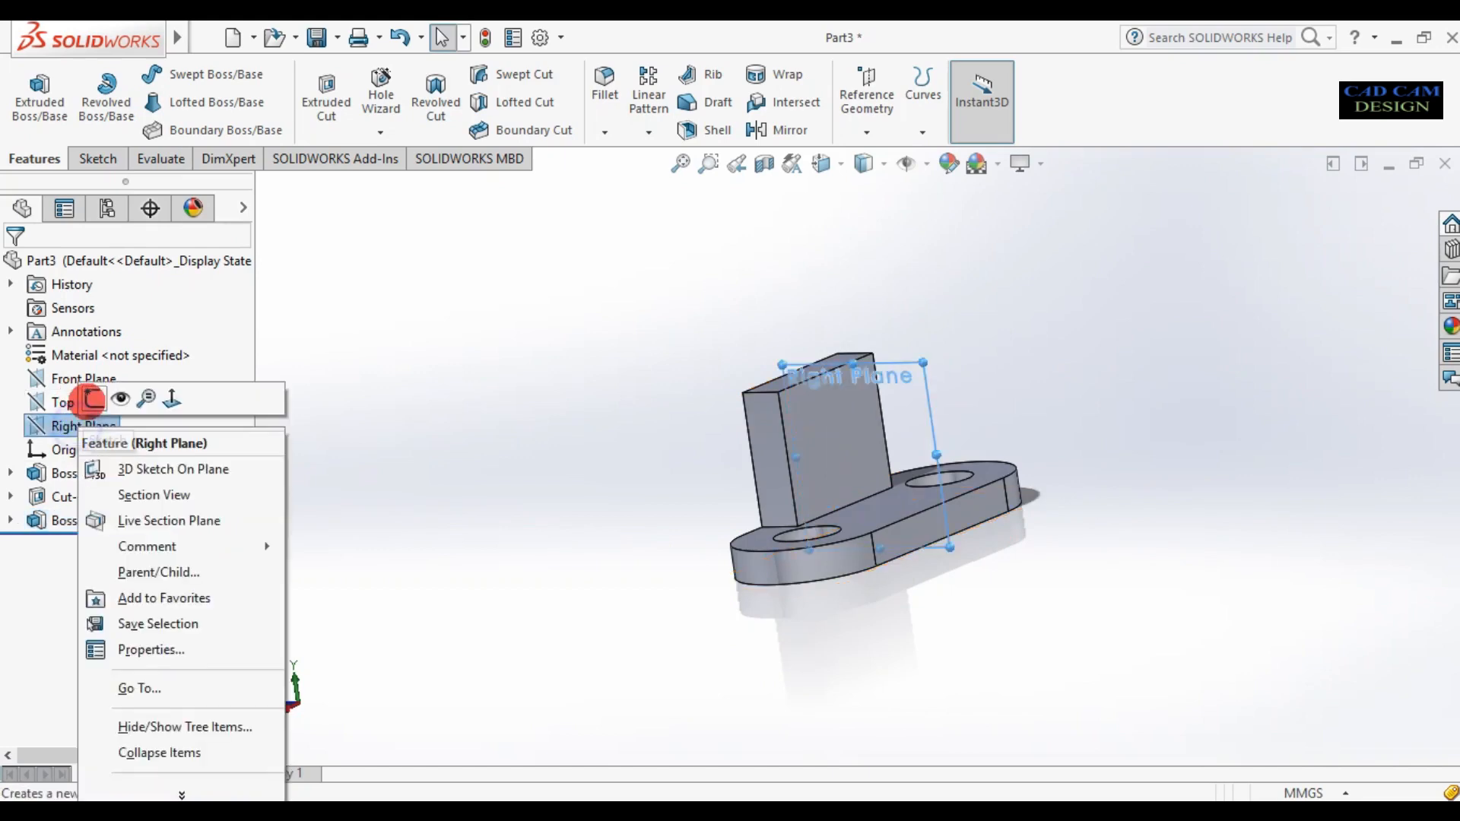
click(40, 394)
right_click(57, 545)
click(94, 489)
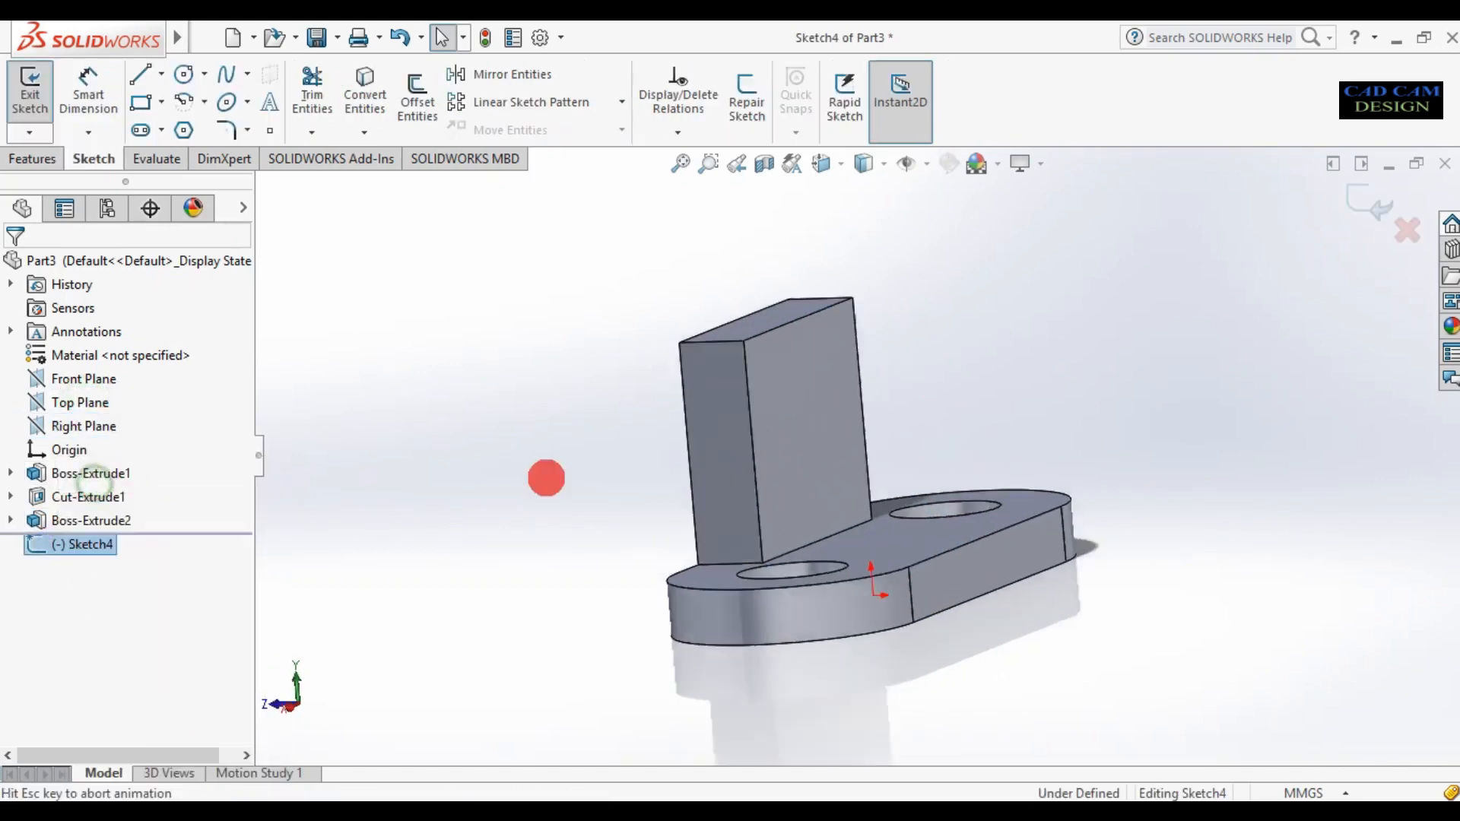
Sketch a closed triangular rib profile joining the upright's top inner corner, its inner foot and the base plate's far top corner, and finish the sketch
click(140, 74)
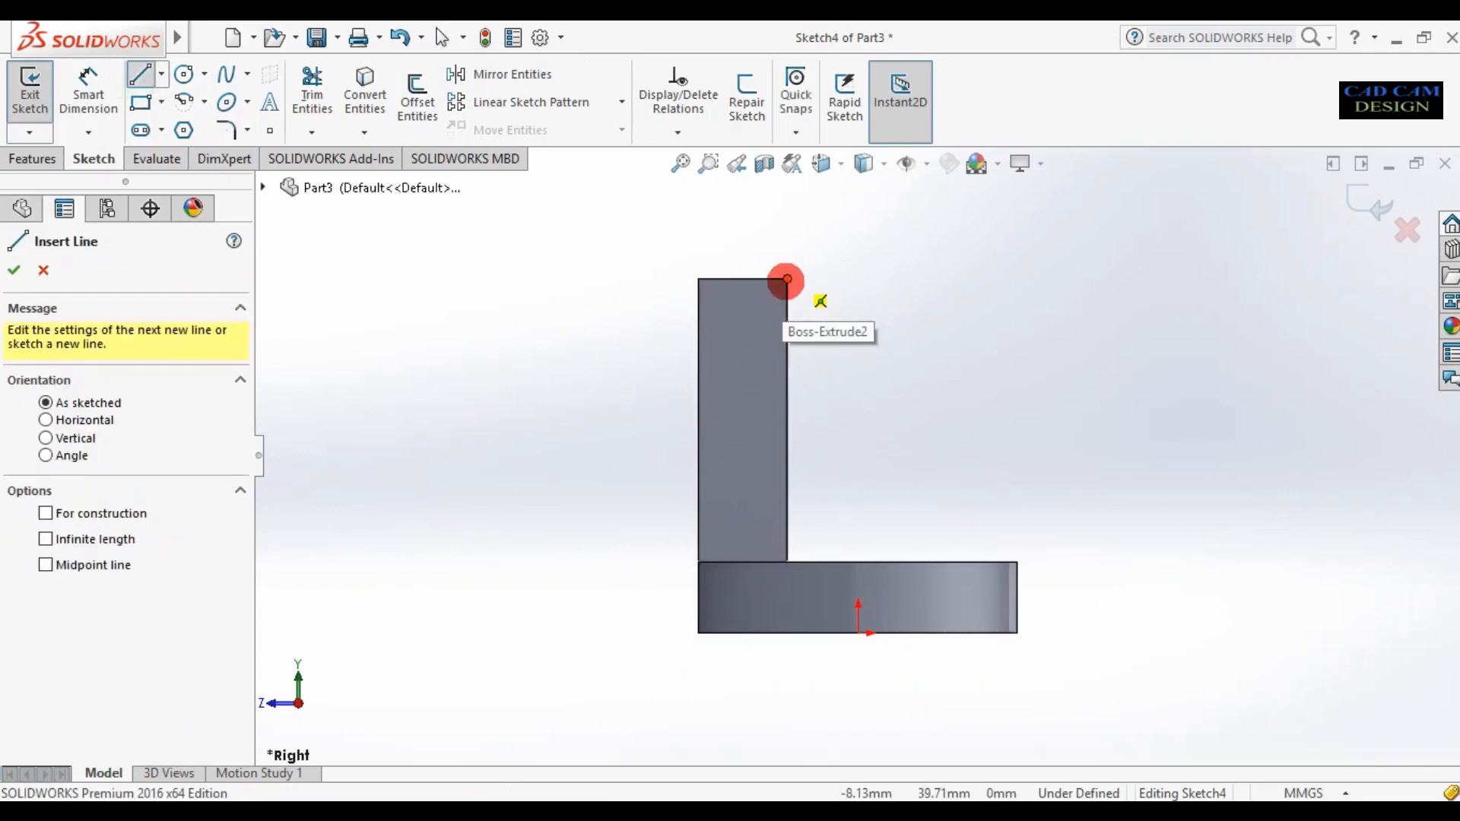
mouse_move(787, 280)
mouse_down()
mouse_move(772, 561)
mouse_move(787, 562)
mouse_up()
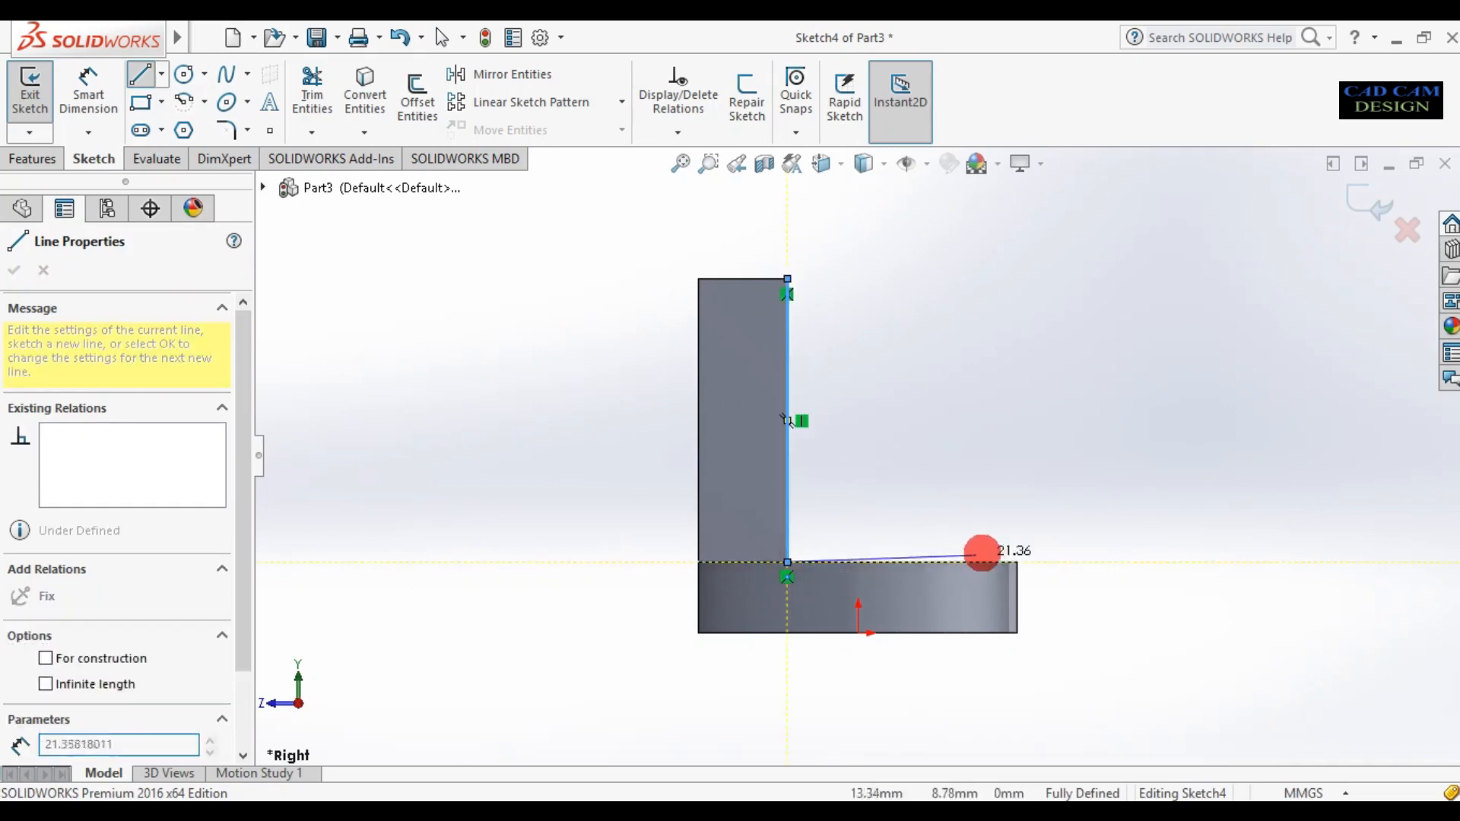
click(1017, 561)
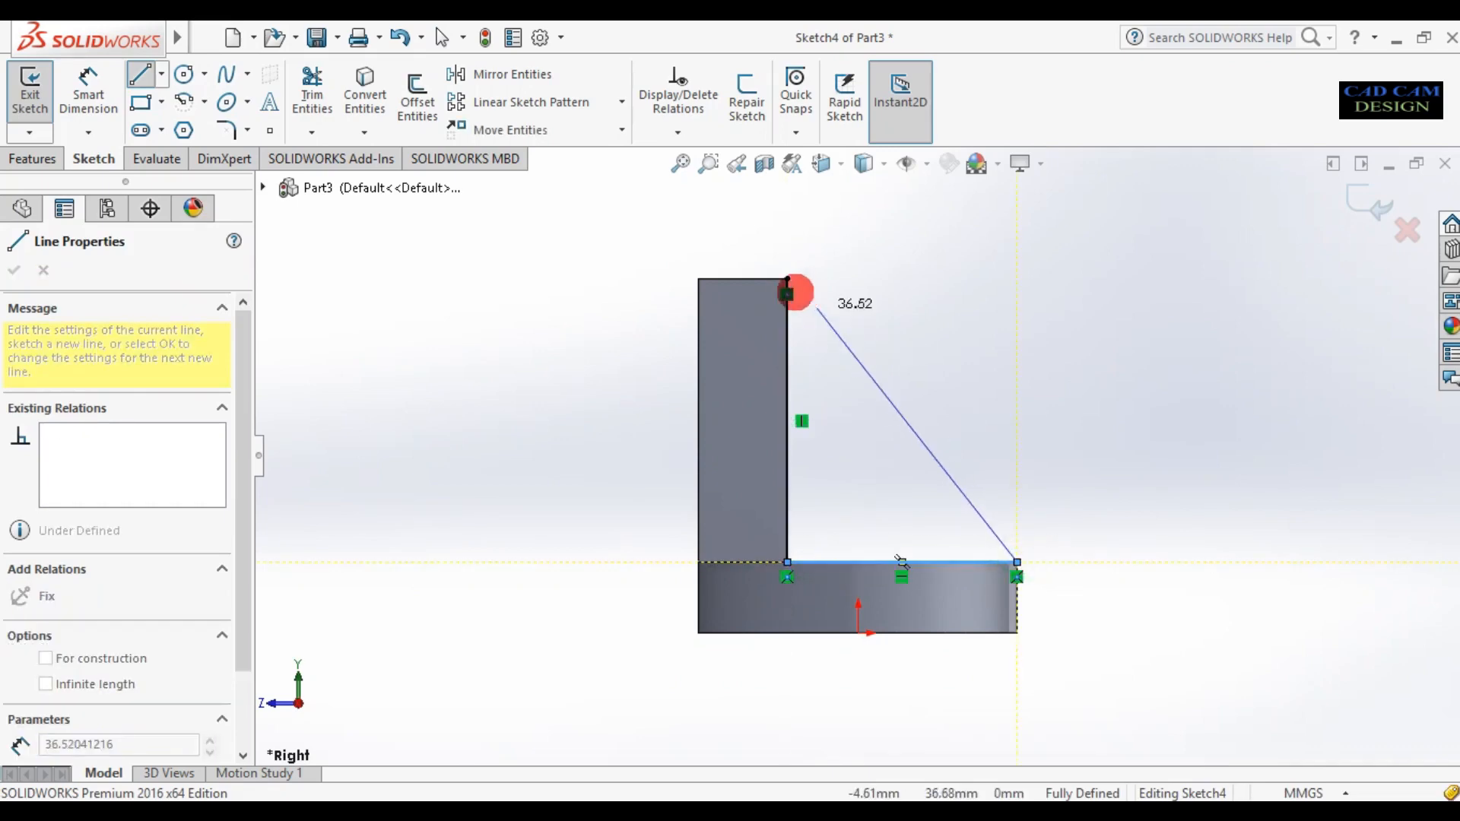
click(787, 278)
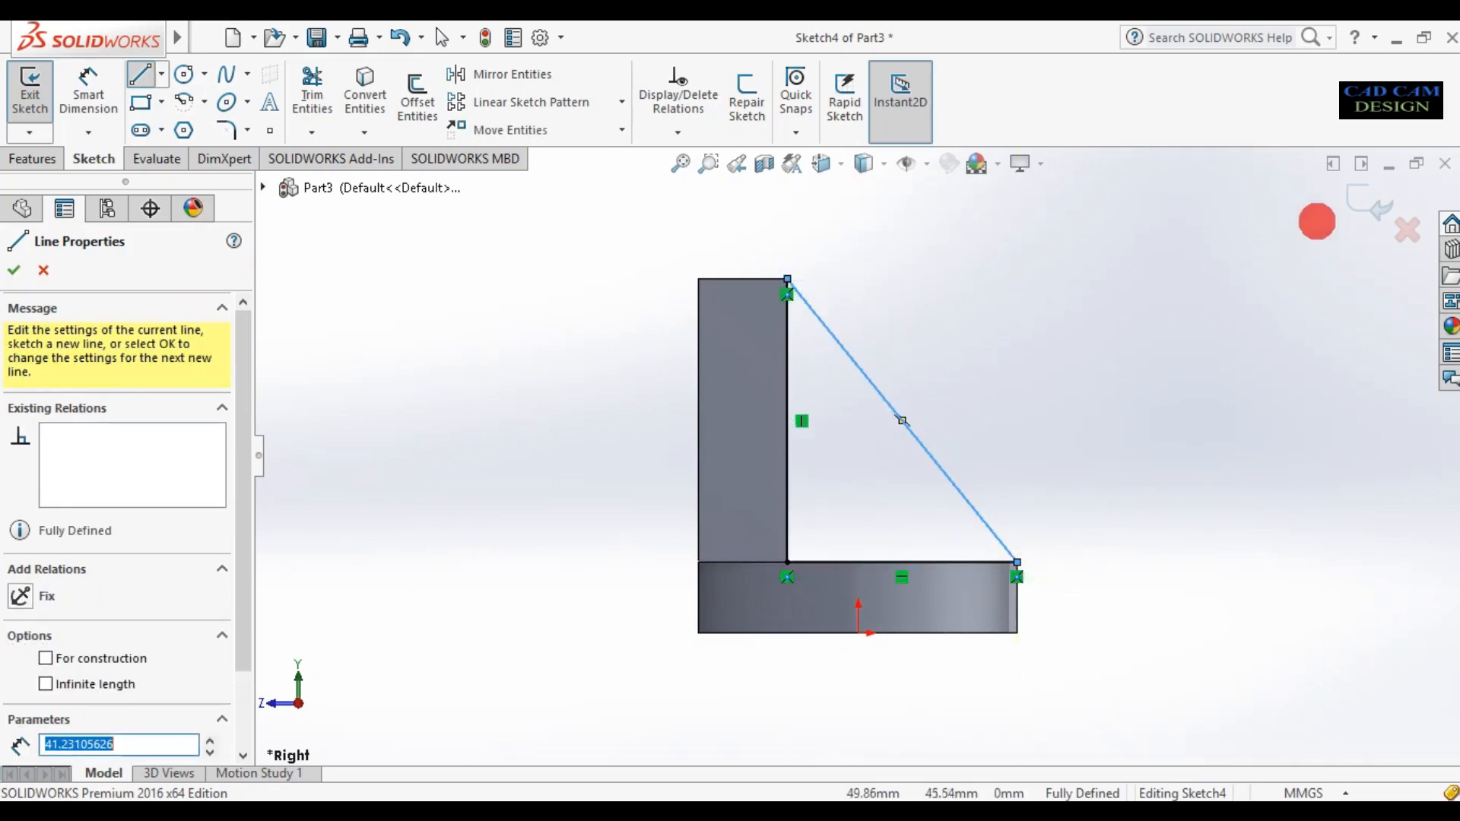
key(Escape)
key(ctrl+b)
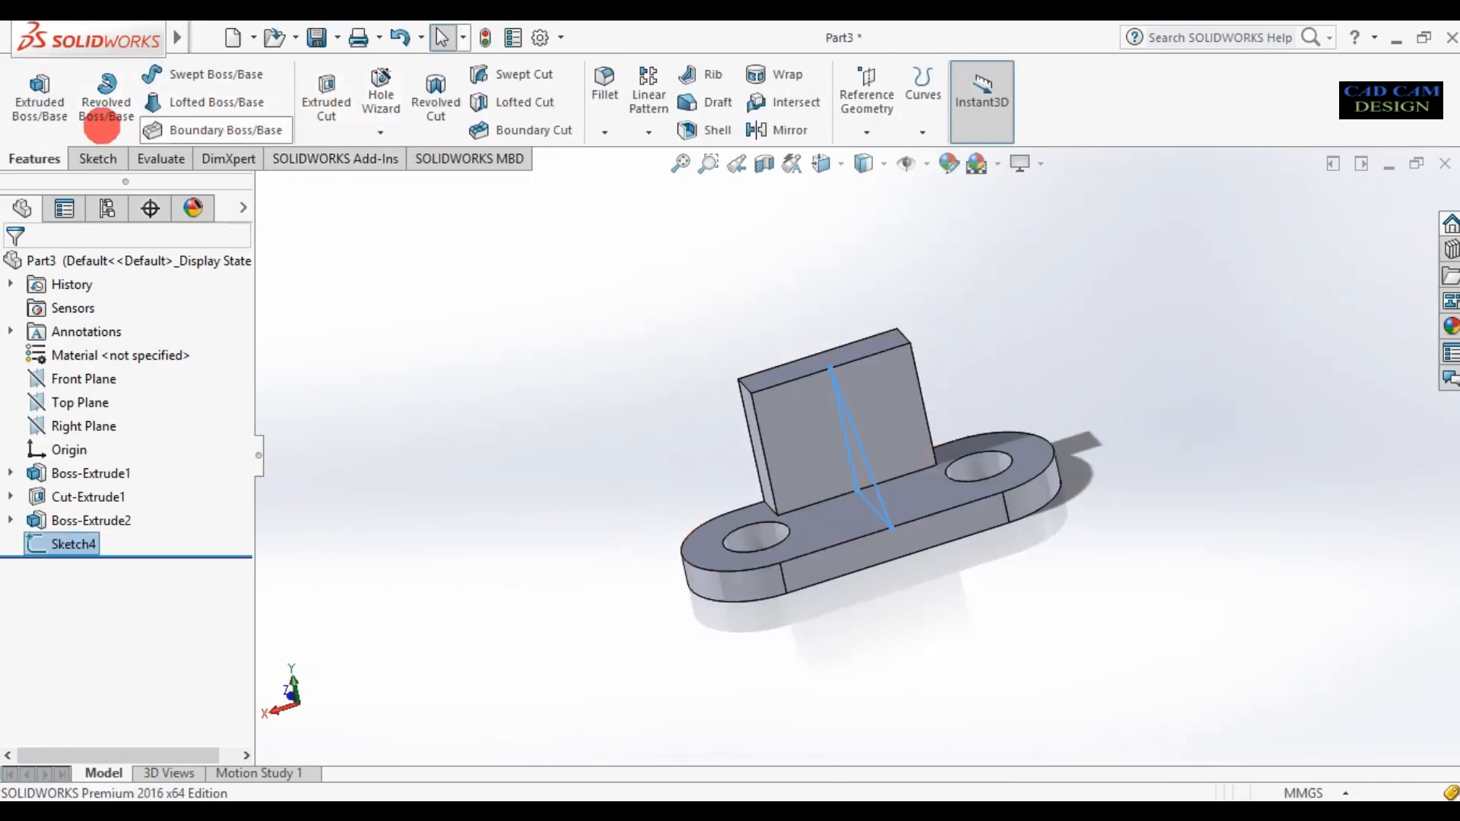
Extrude the triangular rib profile as a Mid Plane boss 12 mm deep
click(39, 98)
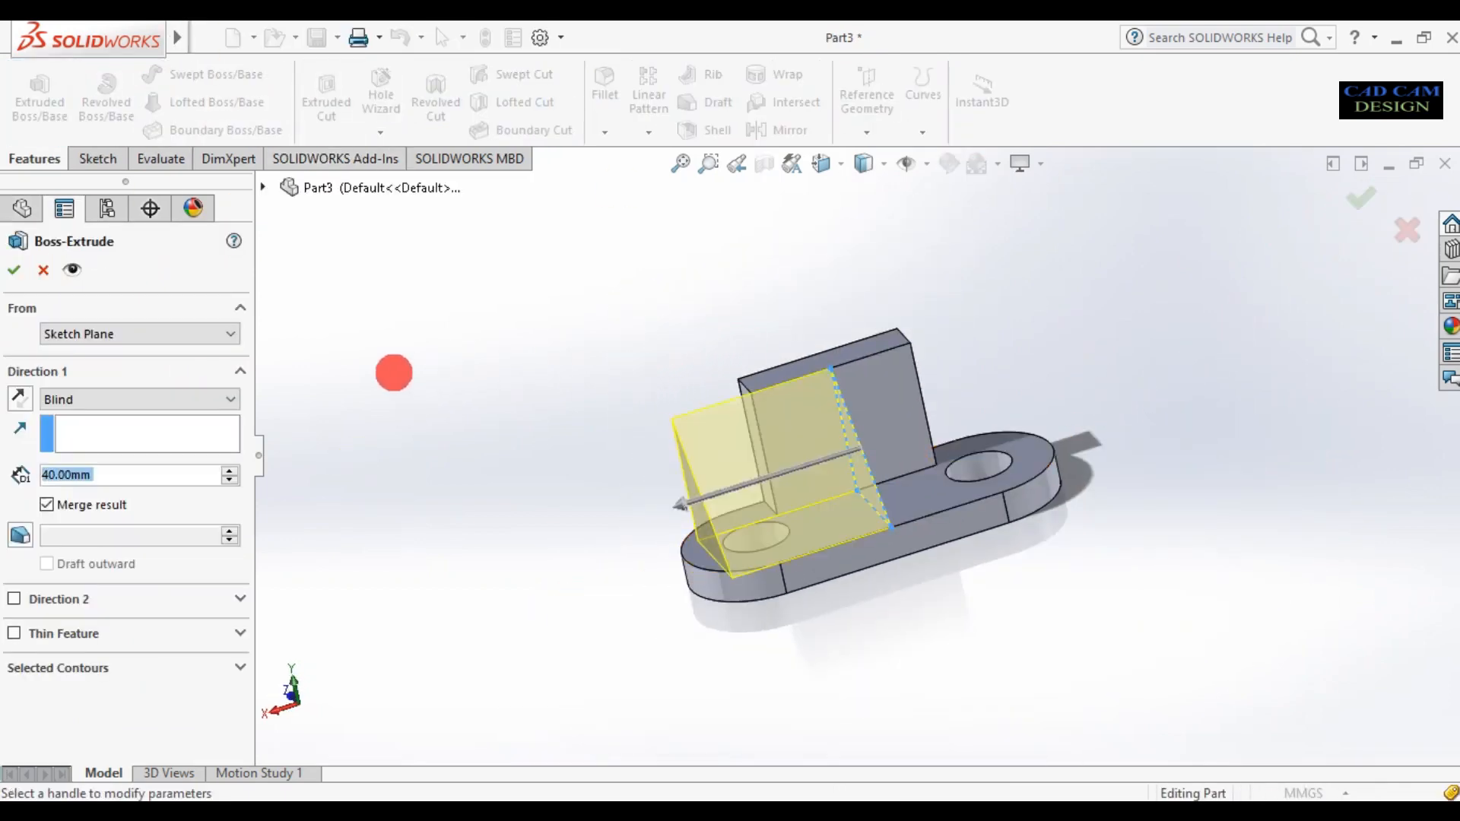
click(219, 396)
click(136, 502)
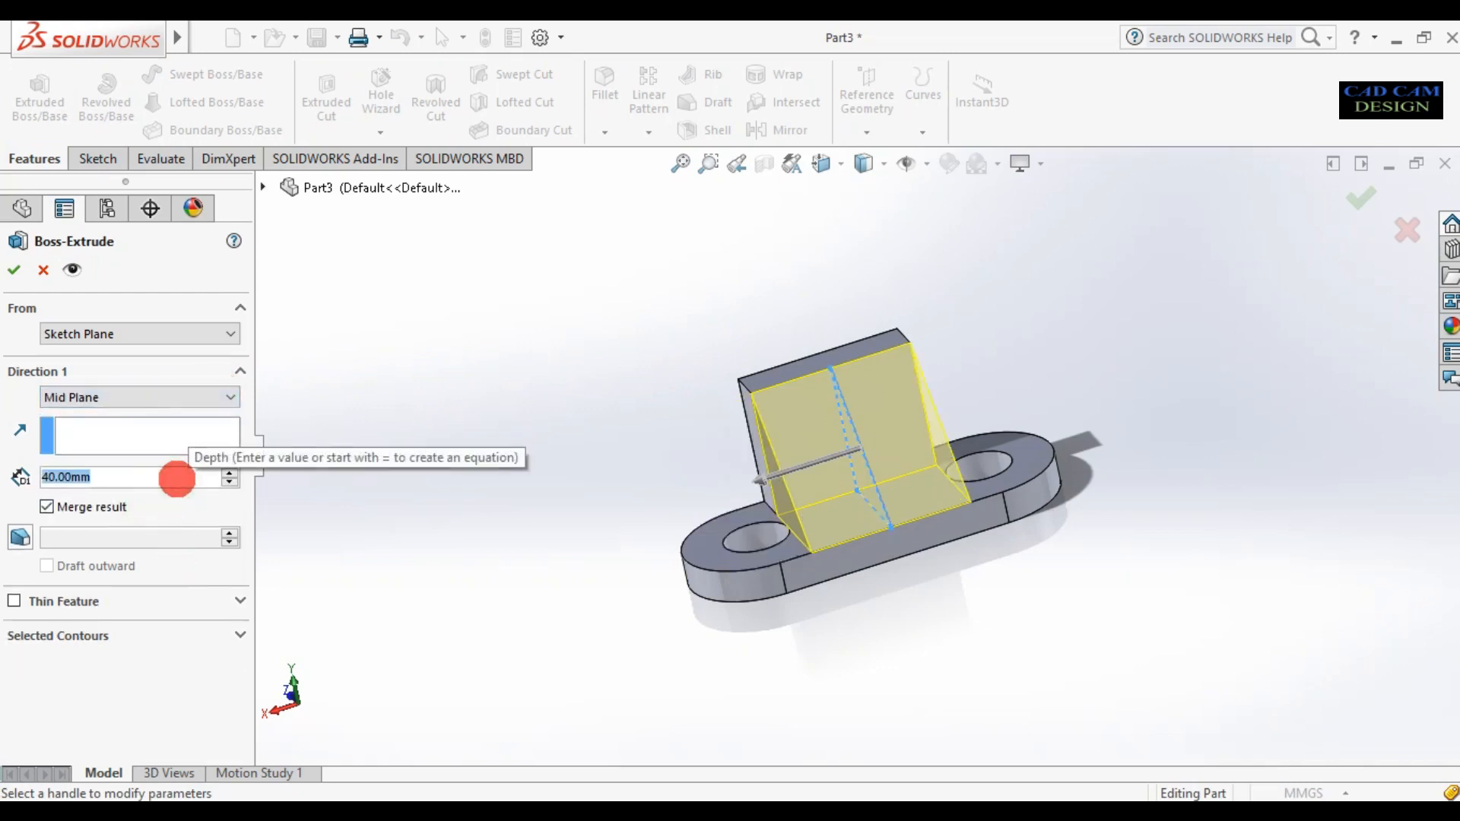
text(12)
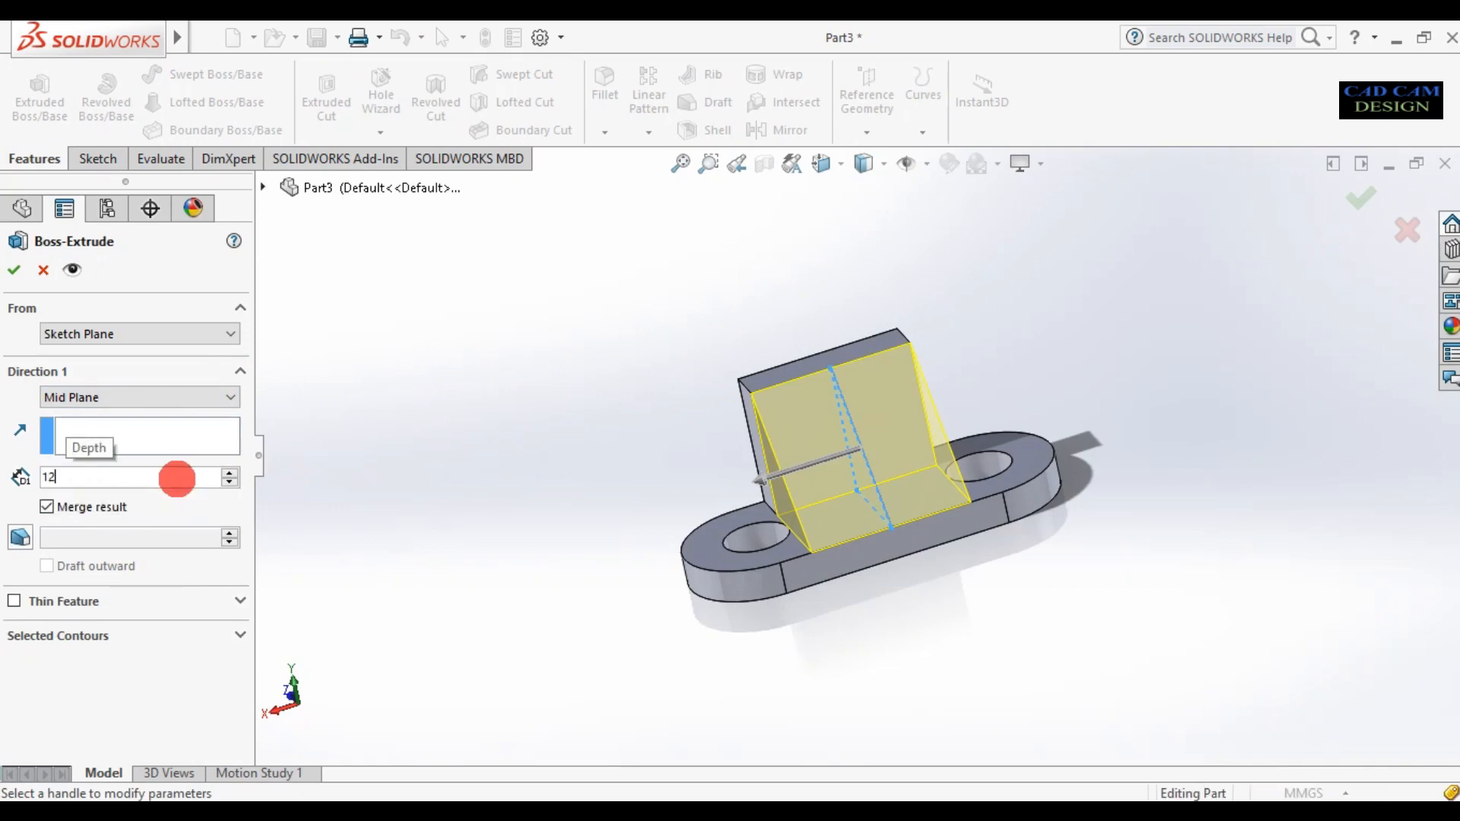
key(Return)
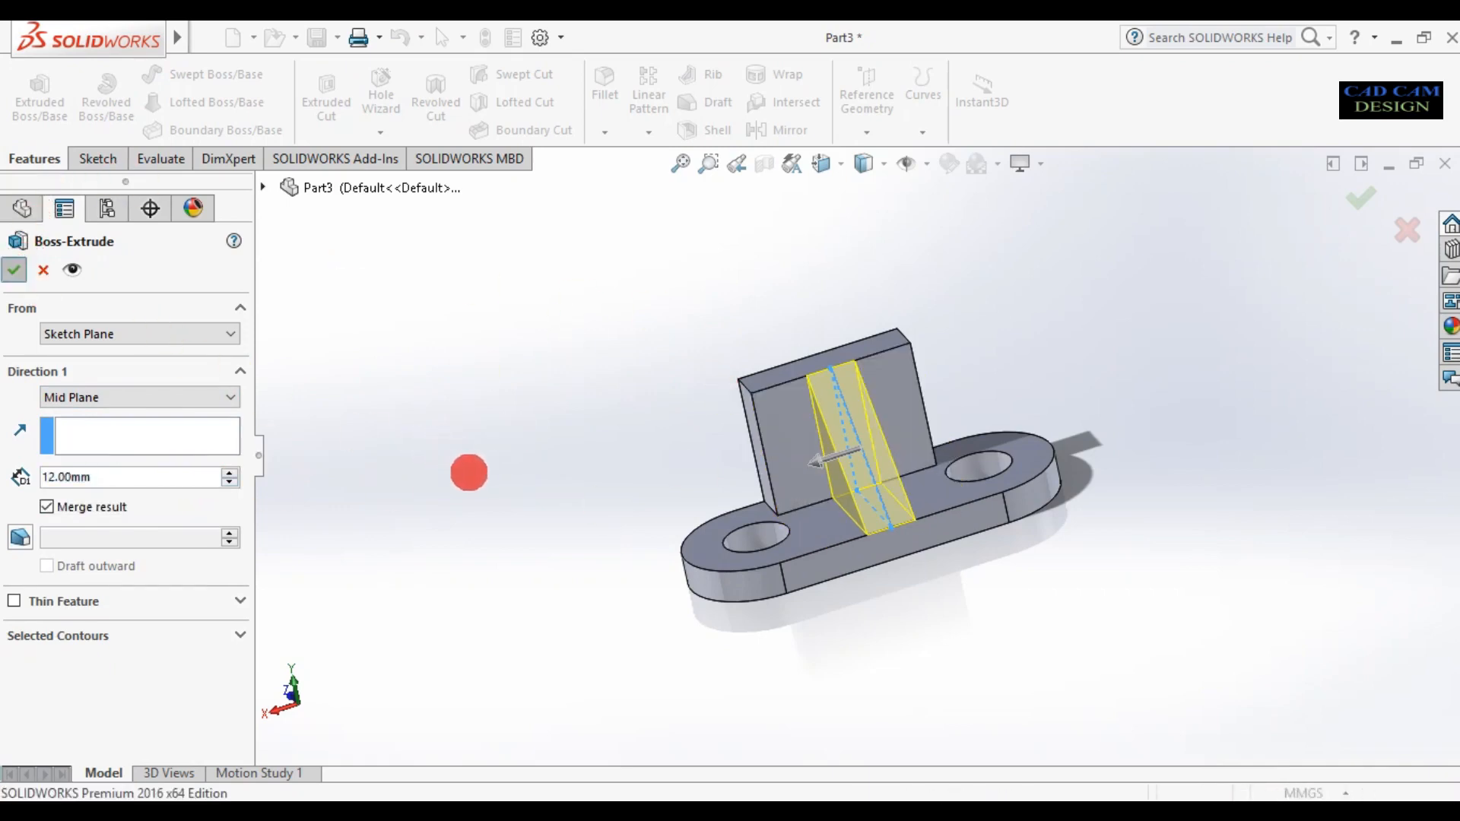
key(Return)
Start a new sketch on the upright's top face and view it face-on
middle_drag(476, 476, 492, 538)
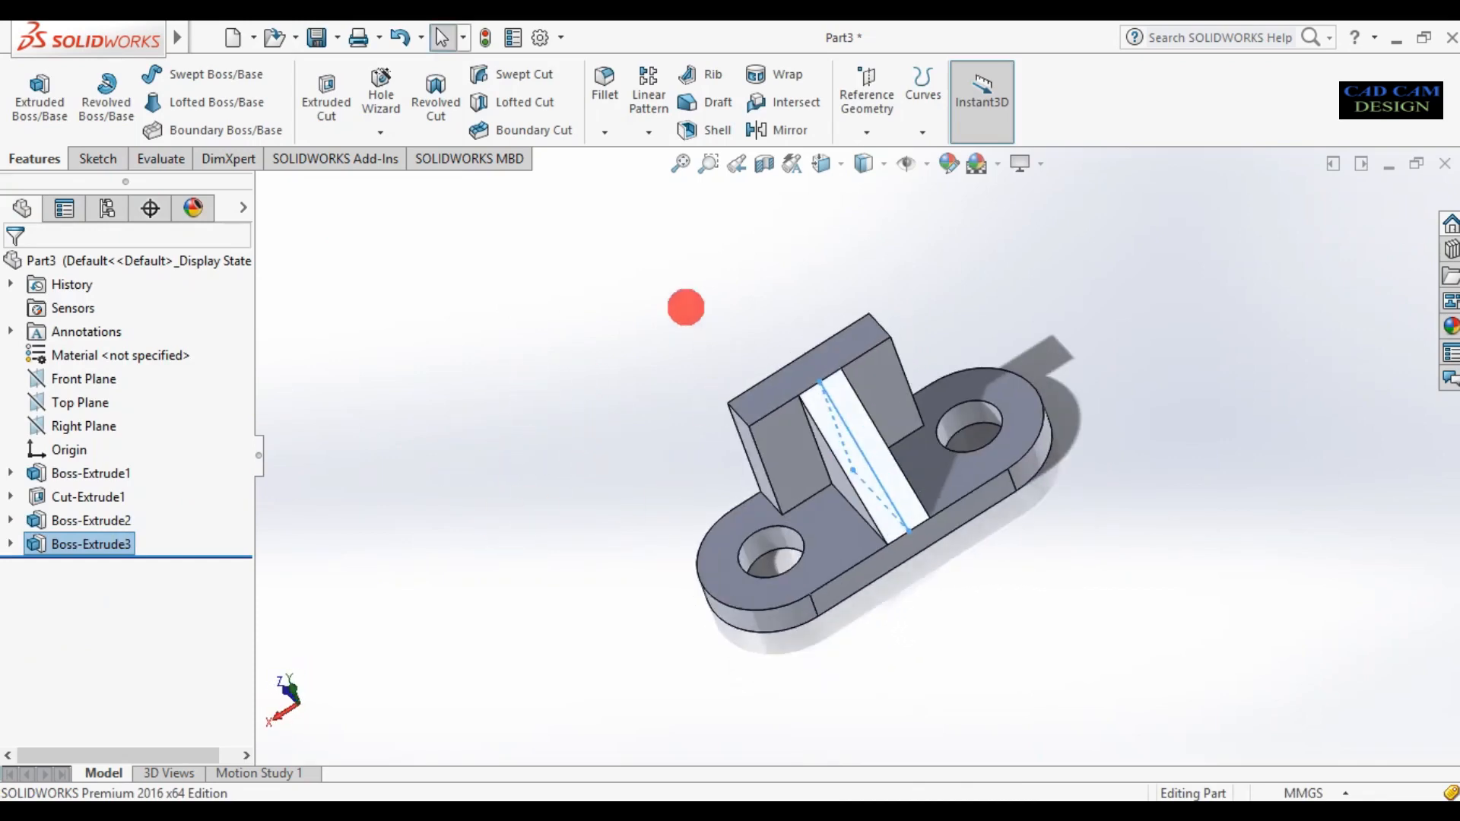
click(783, 384)
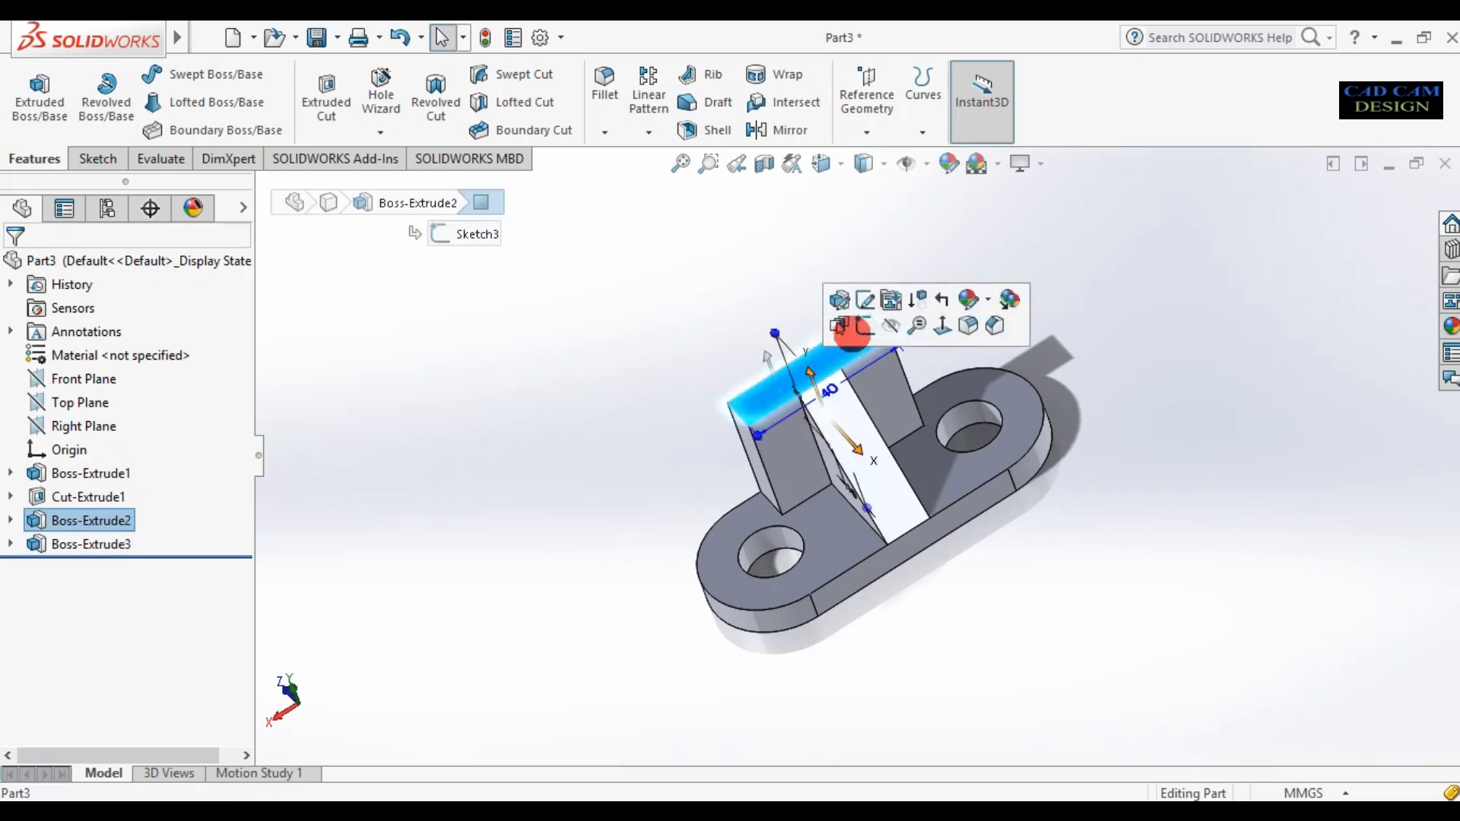
click(858, 322)
right_click(70, 566)
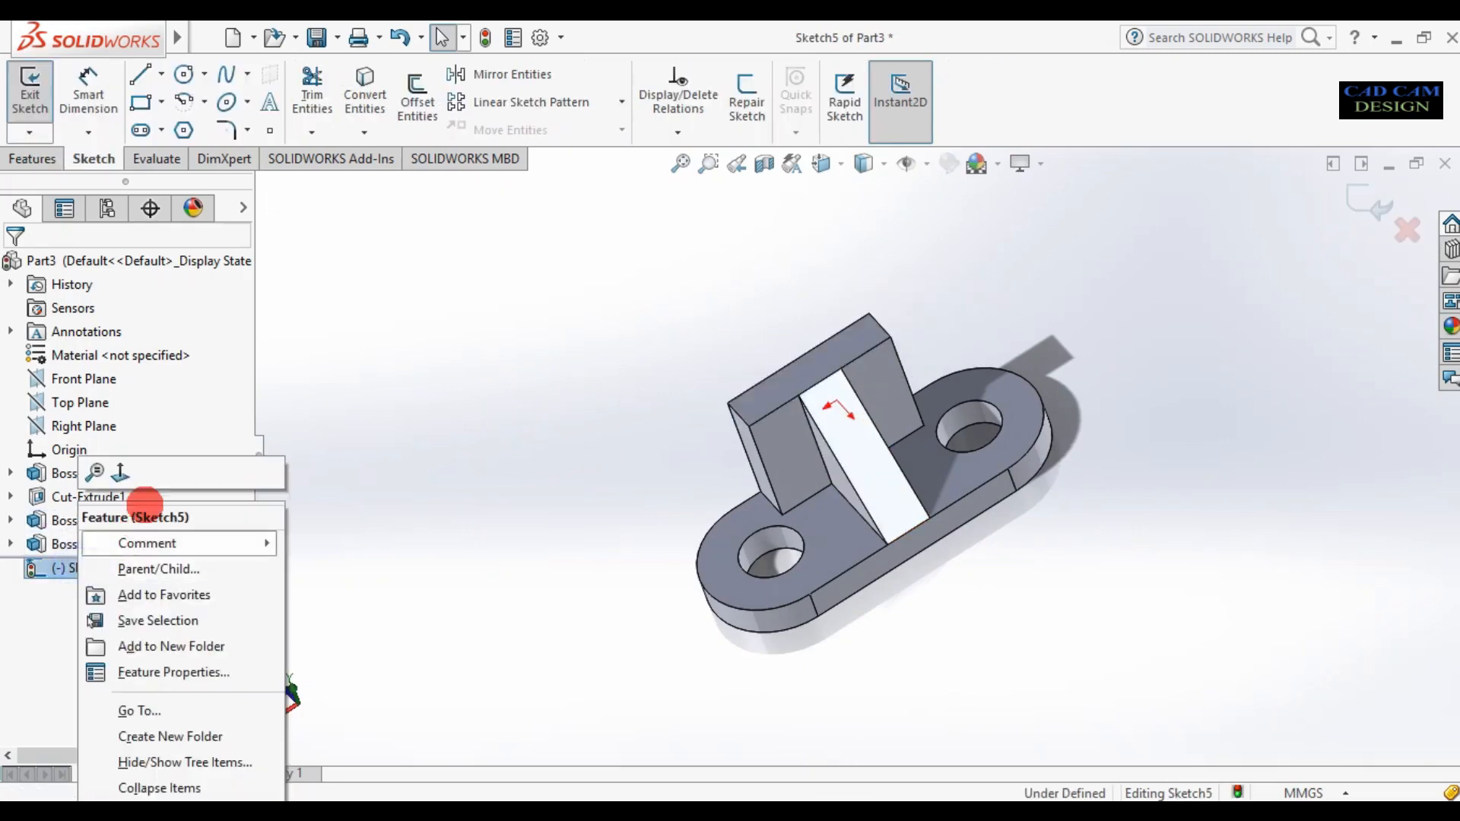
click(121, 471)
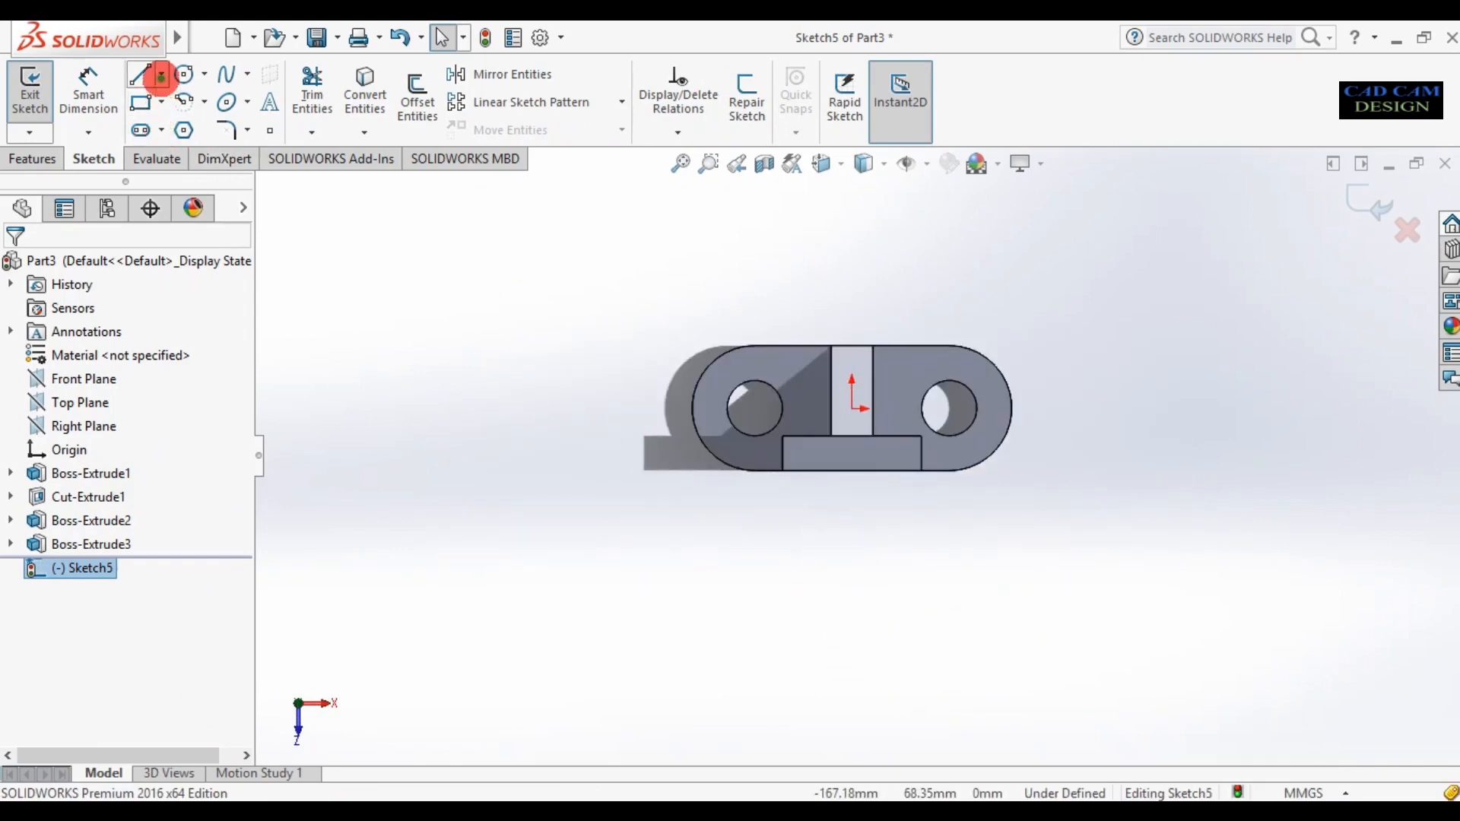
Draw a vertical centerline from the middle of the plate's long edge at the rib's foot, through the origin to about 89 mm beyond it
click(161, 76)
click(164, 124)
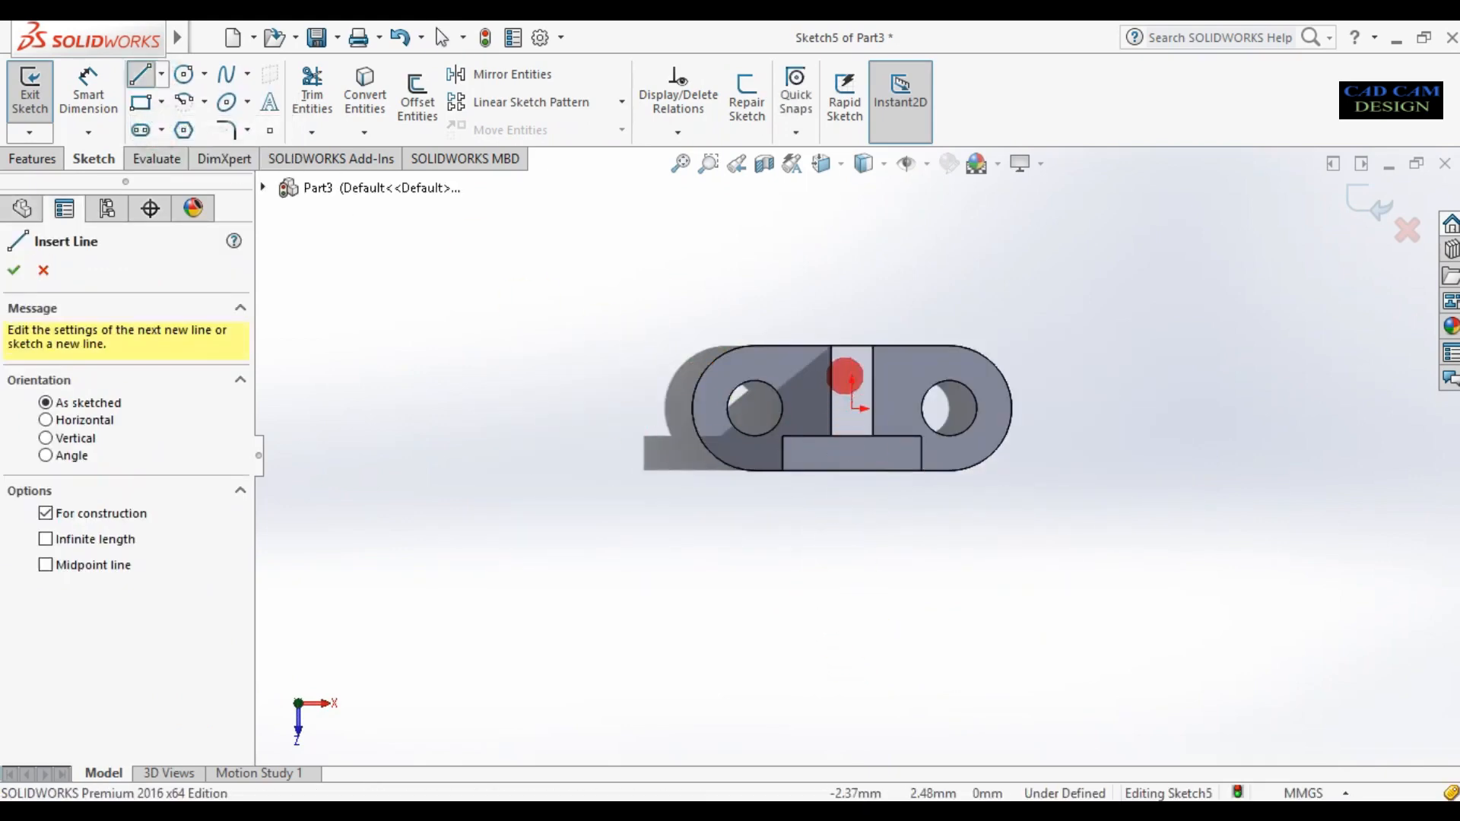
click(851, 345)
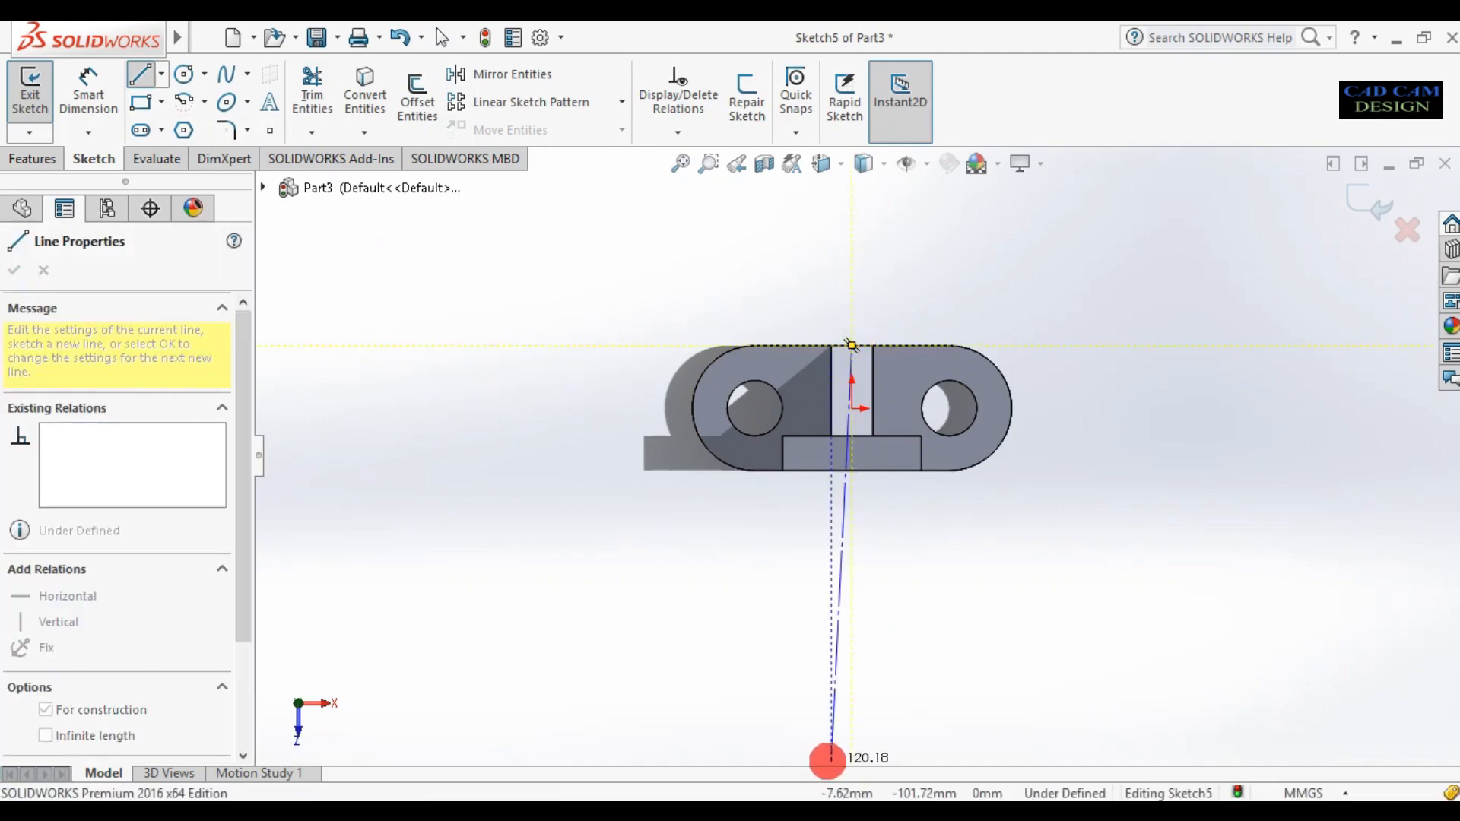
double_click(850, 716)
key(Escape)
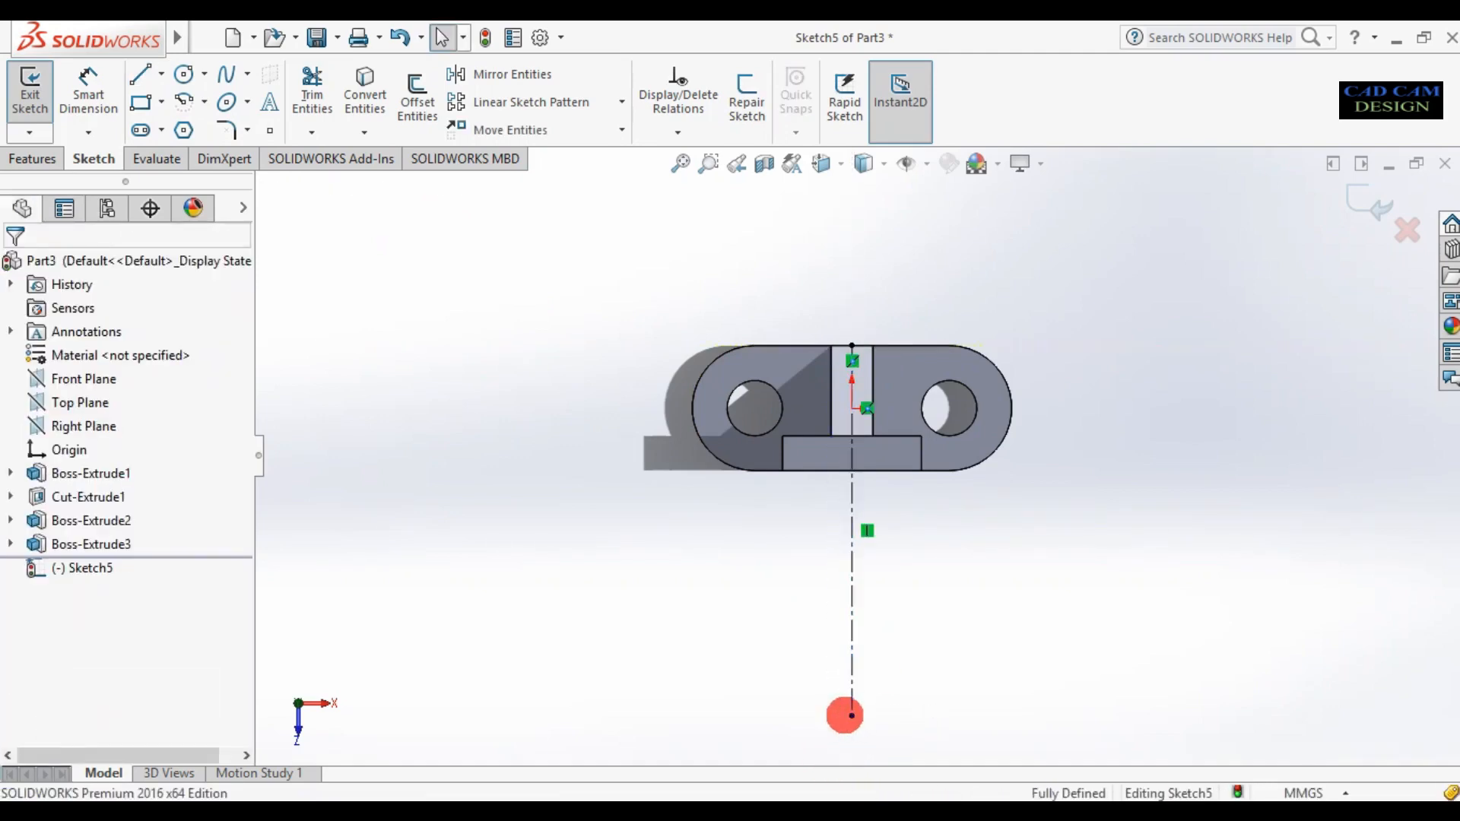
Sketch a circle centred on the centerline's free end and dimension its diameter as 30 mm
click(184, 74)
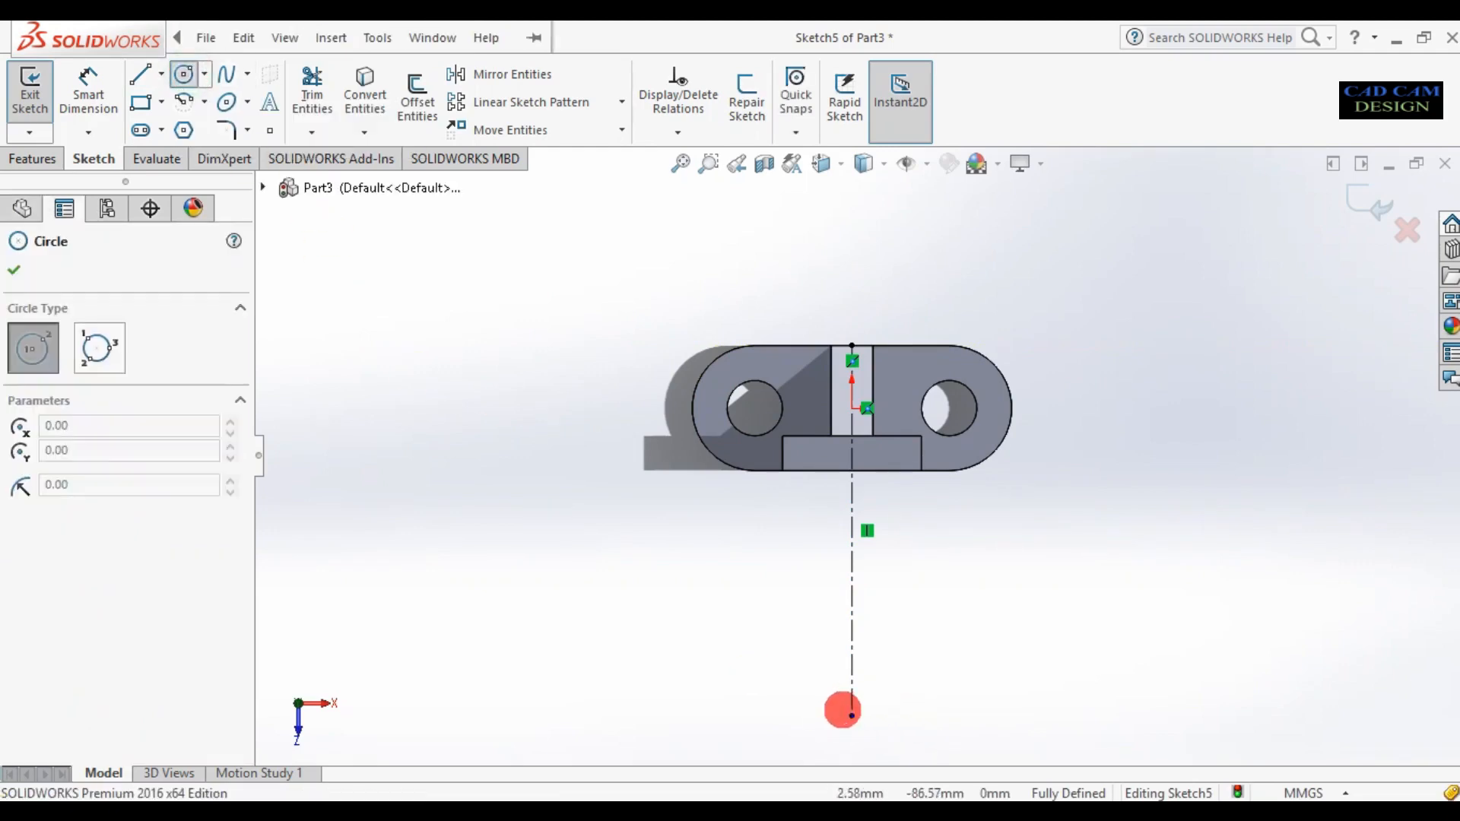
drag(851, 716, 909, 687)
right_drag(990, 669, 978, 577)
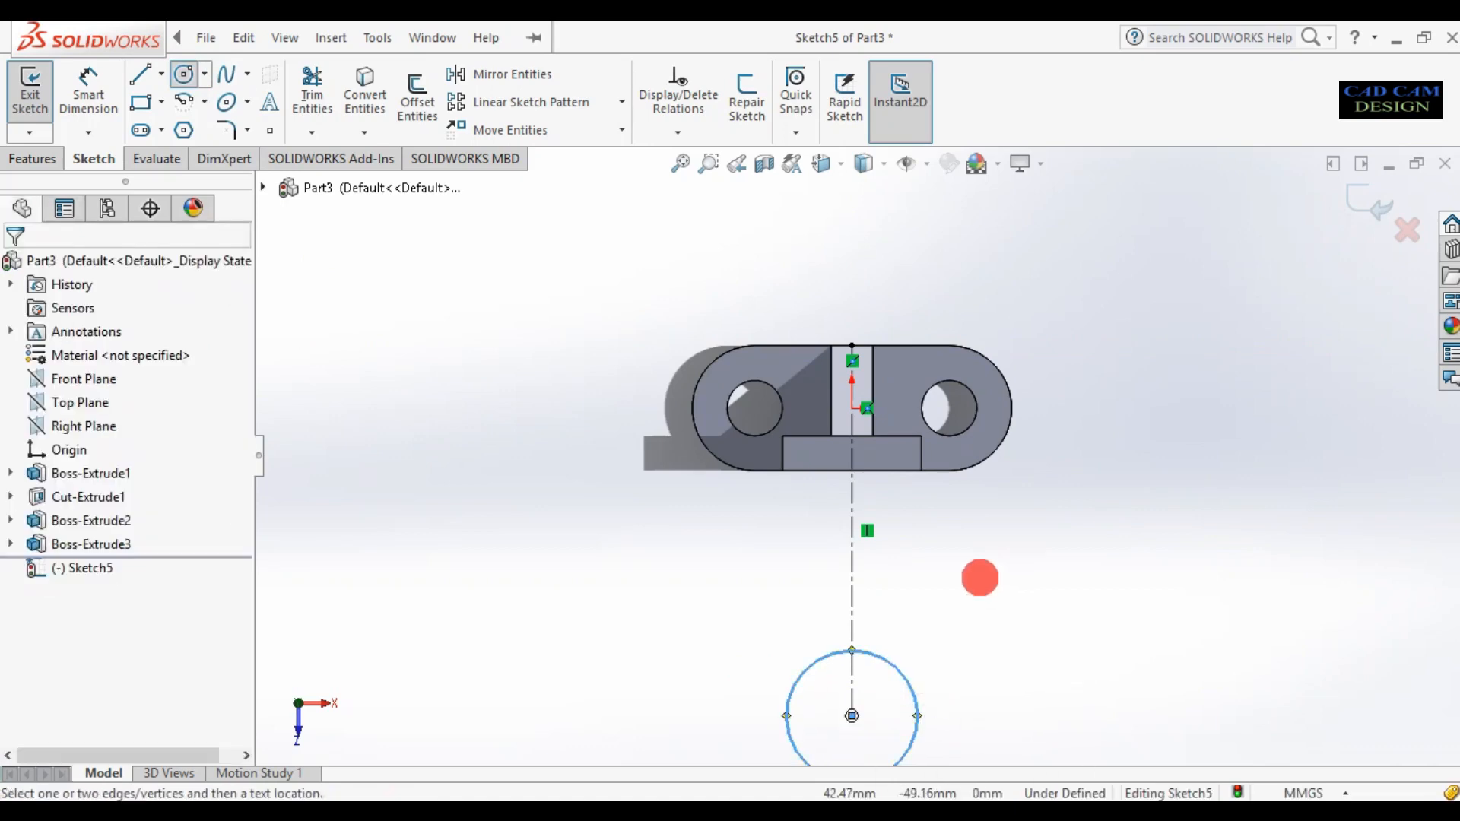
click(904, 673)
click(995, 655)
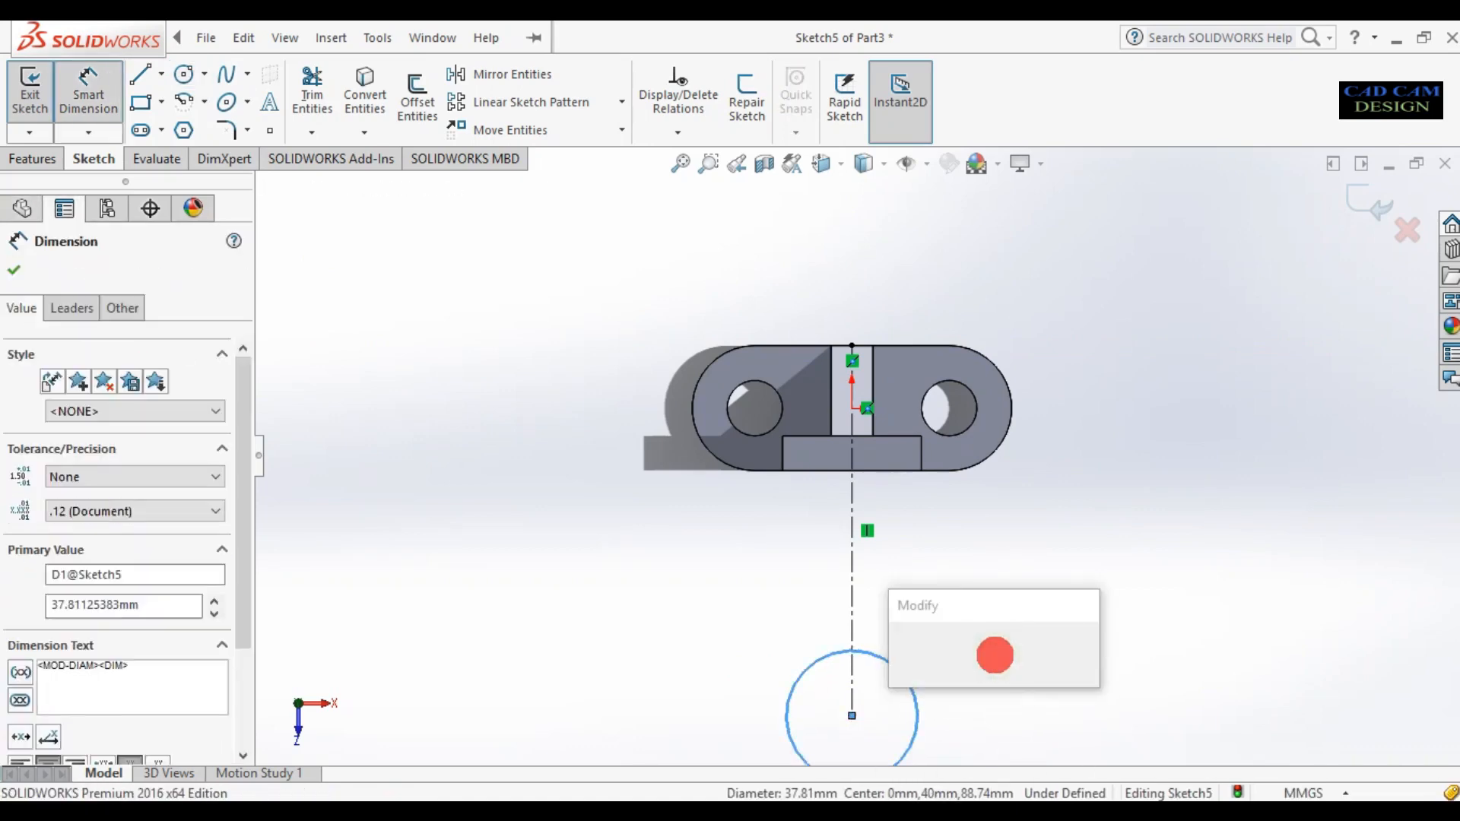
text(30)
key(Return)
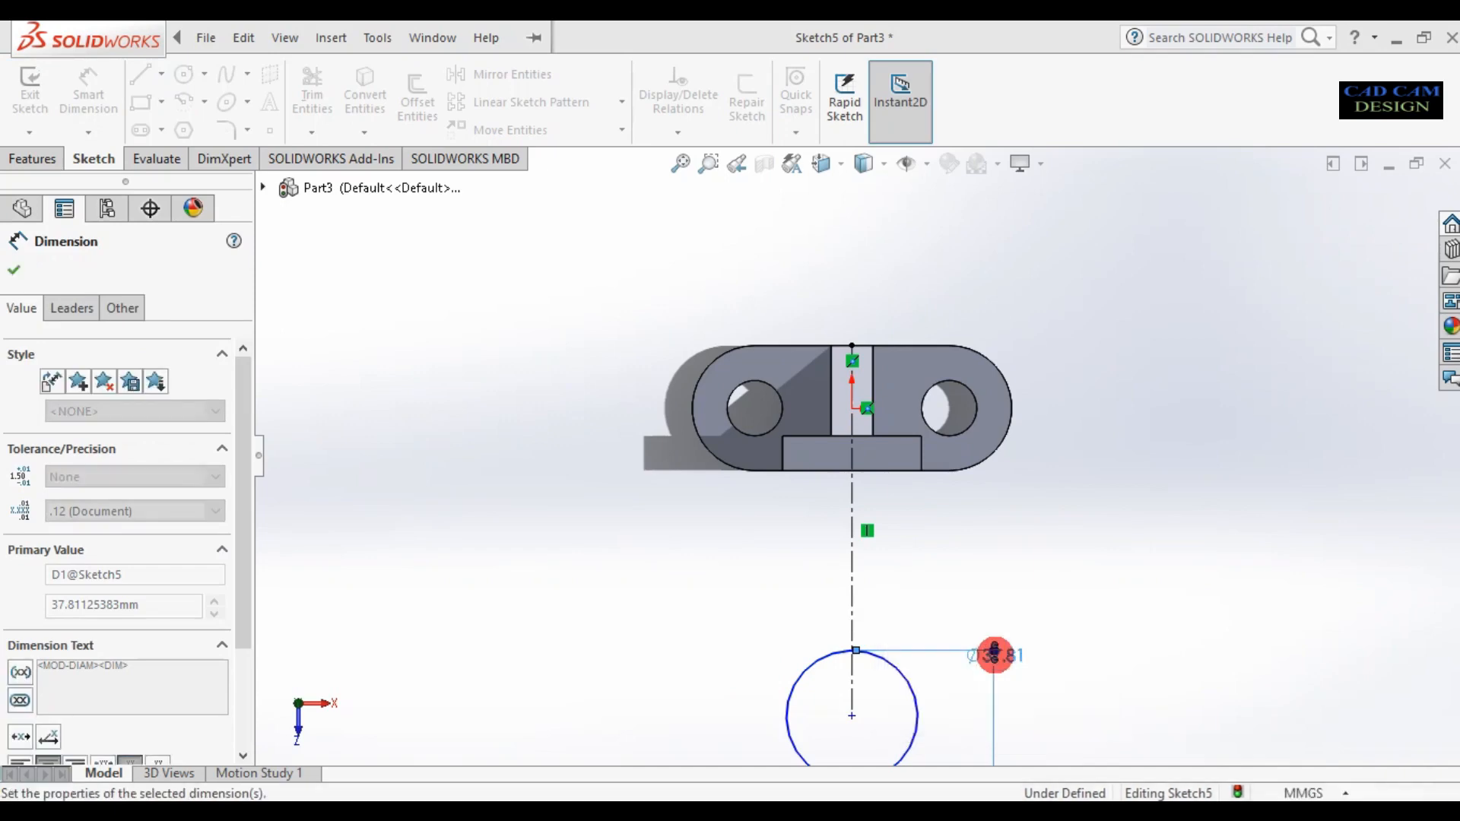
key(f)
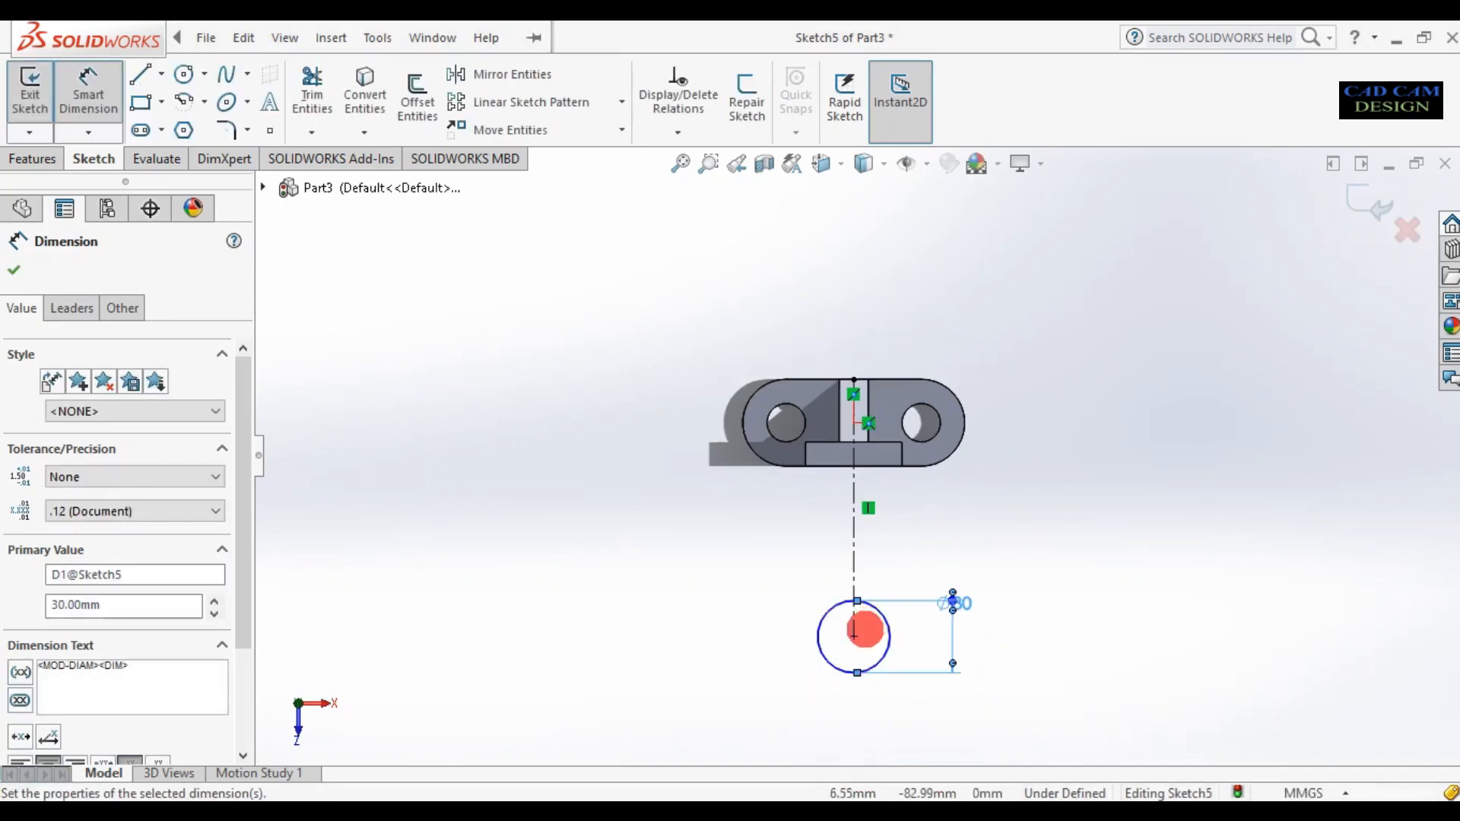
Dimension the distance from the circle's centre to the base plate's front long edge as 32 mm
click(854, 637)
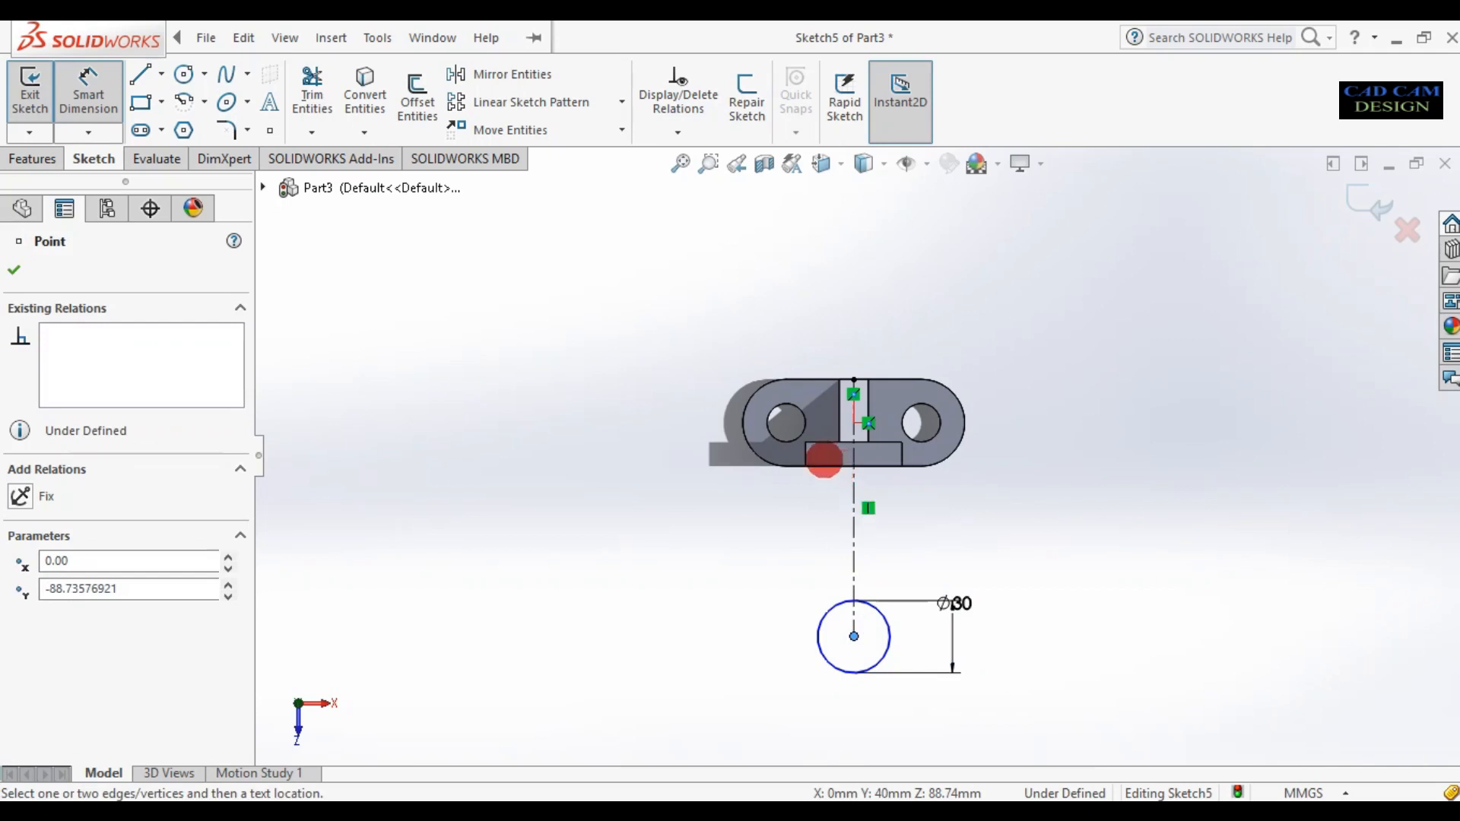
click(823, 465)
click(760, 522)
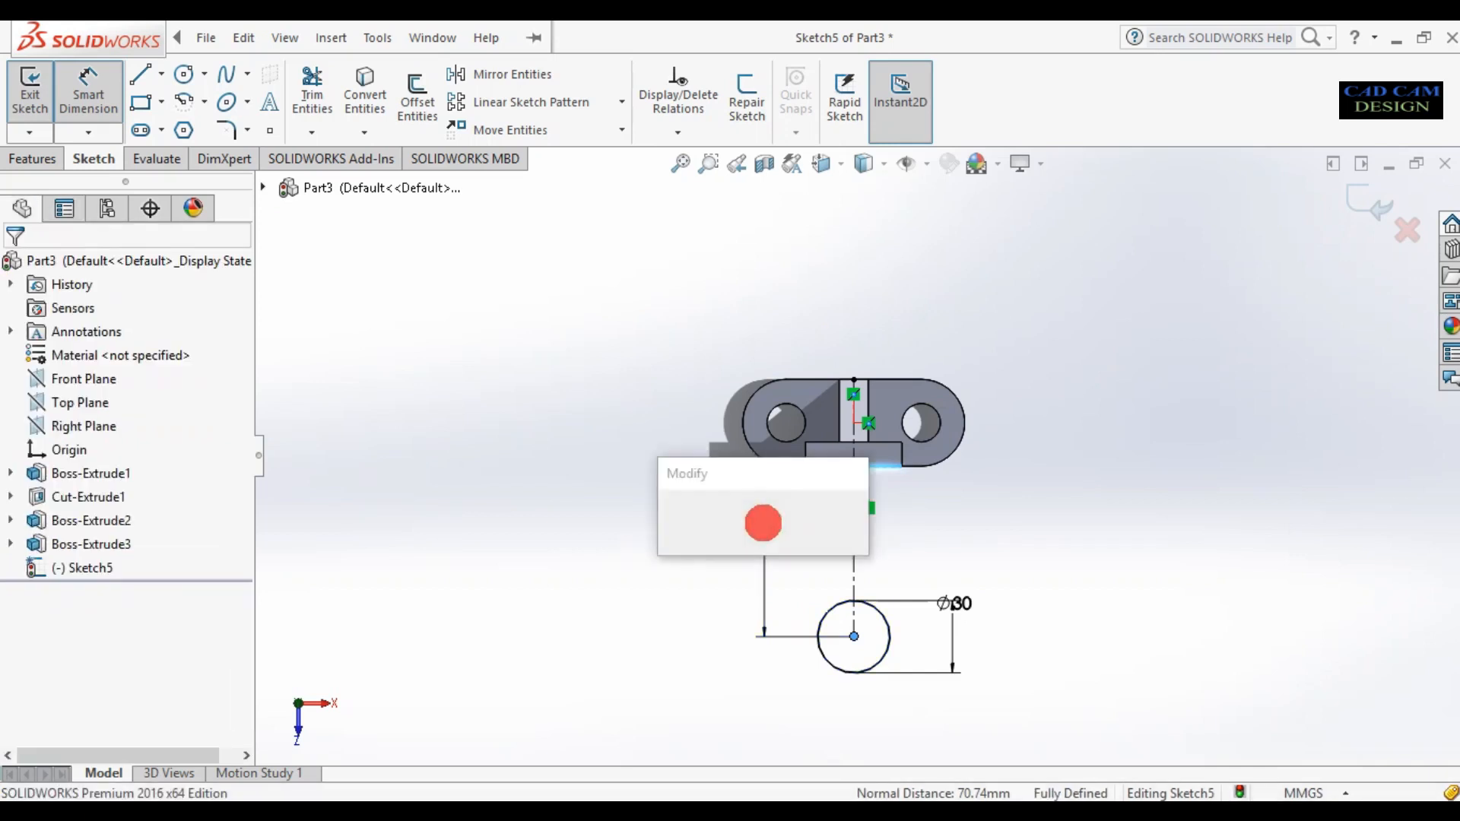
text(32)
key(Return)
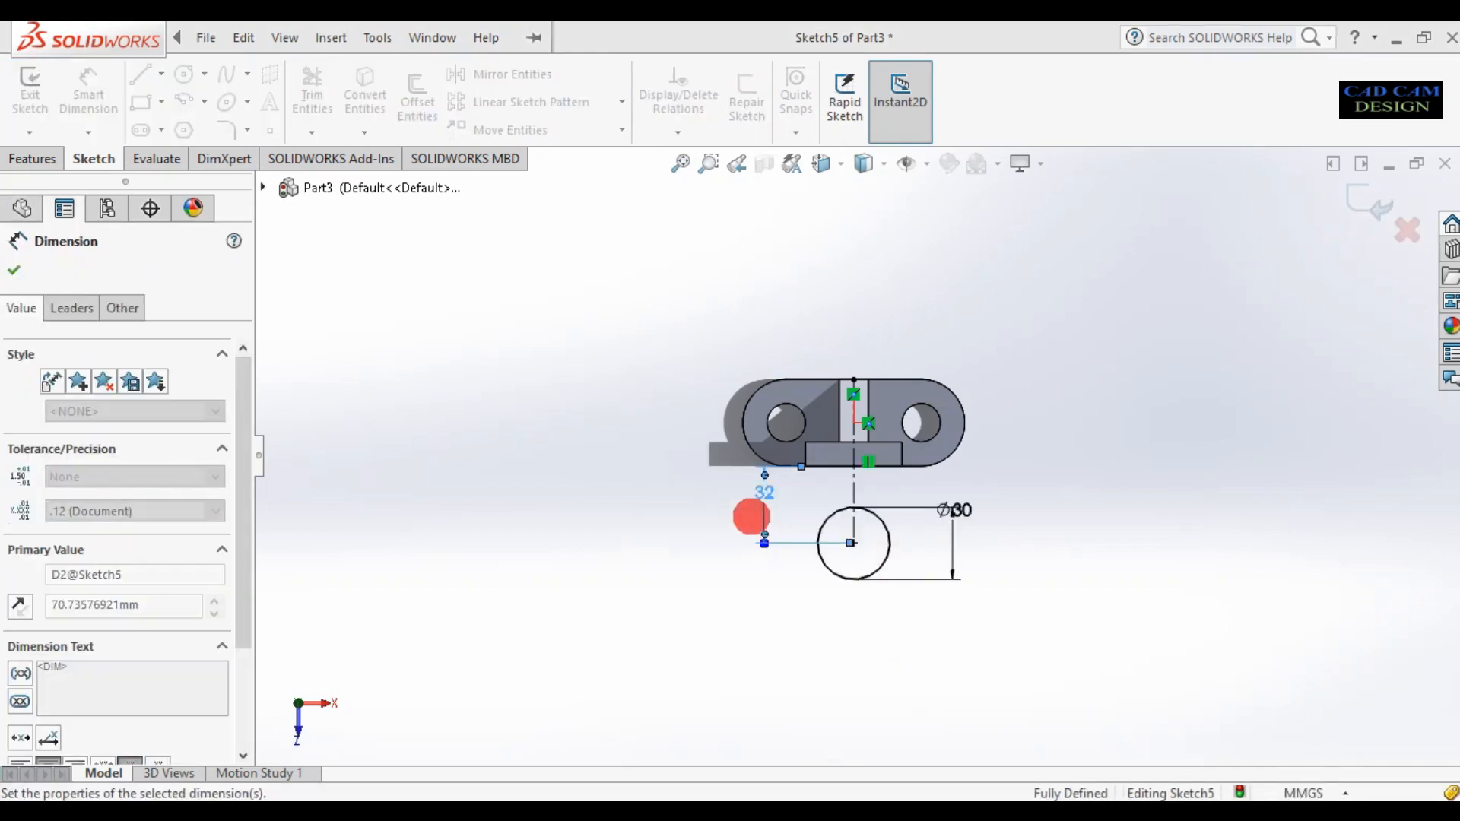
Draw a slanted line from the upright's left front corner to the left quadrant point of the 30 mm circle
scroll(862, 506, down, 5)
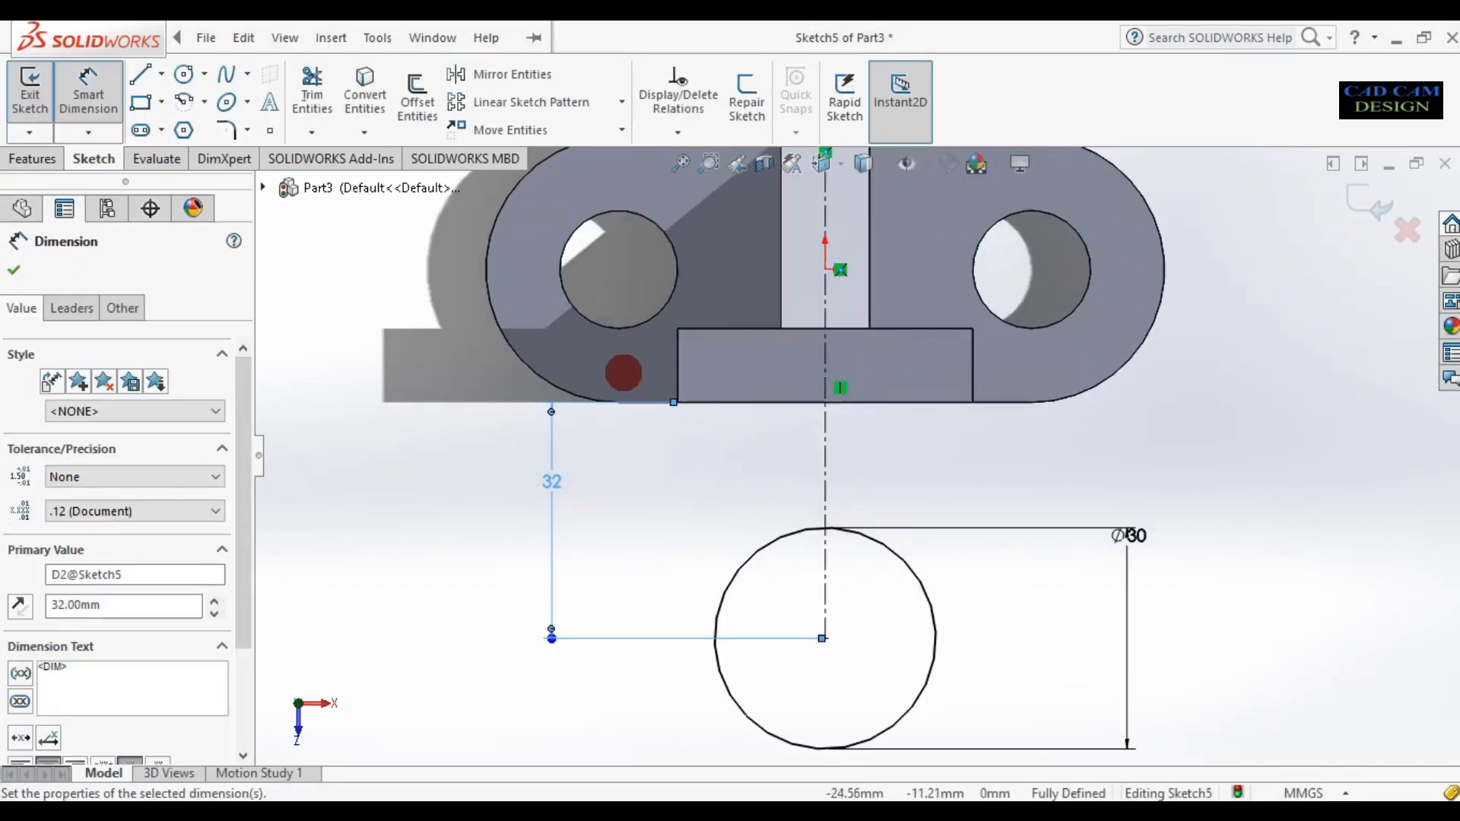
click(140, 70)
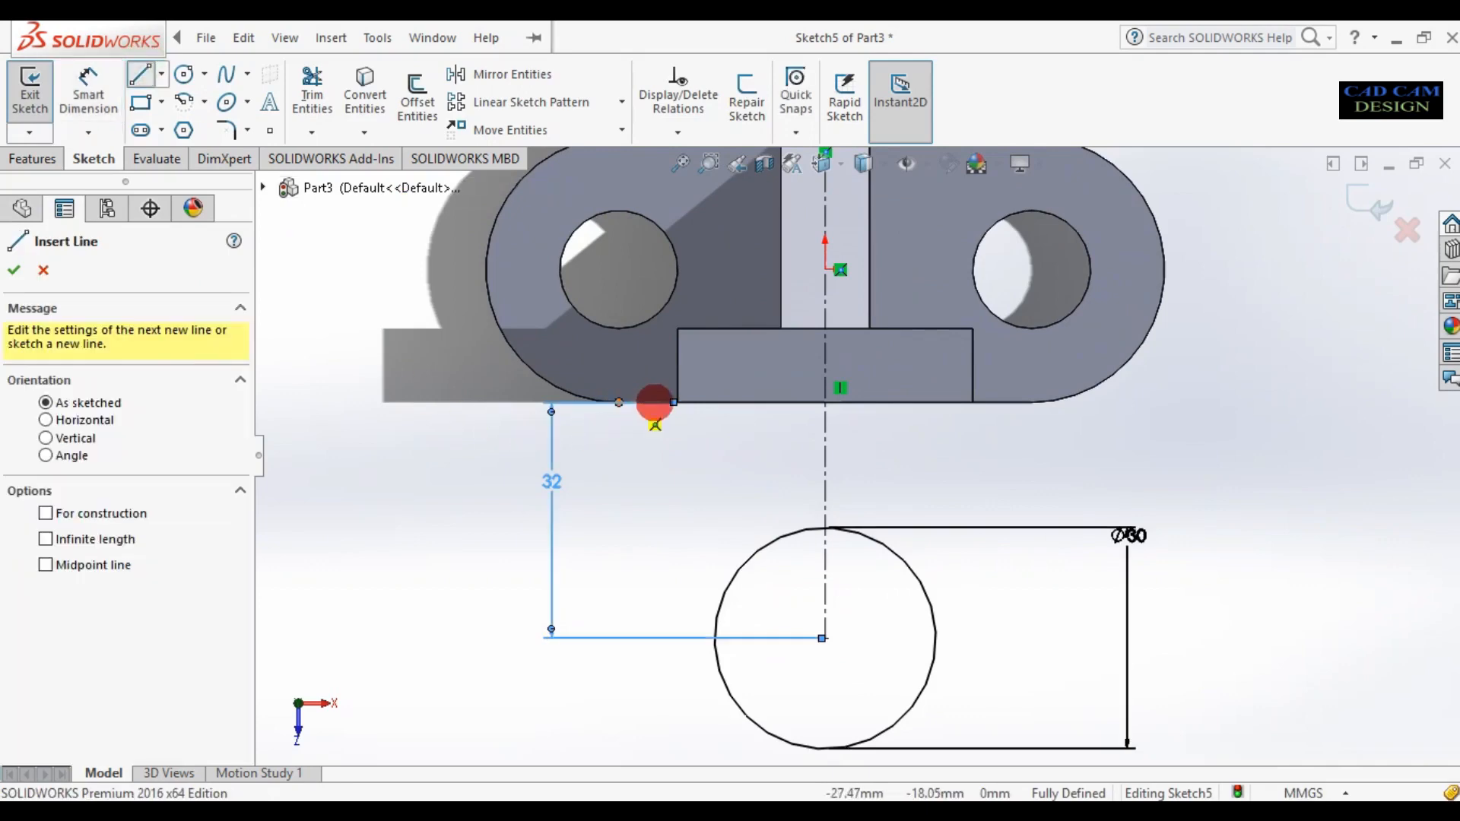
mouse_move(677, 401)
mouse_down()
mouse_move(714, 637)
mouse_move(773, 577)
mouse_move(829, 579)
mouse_move(848, 600)
mouse_up()
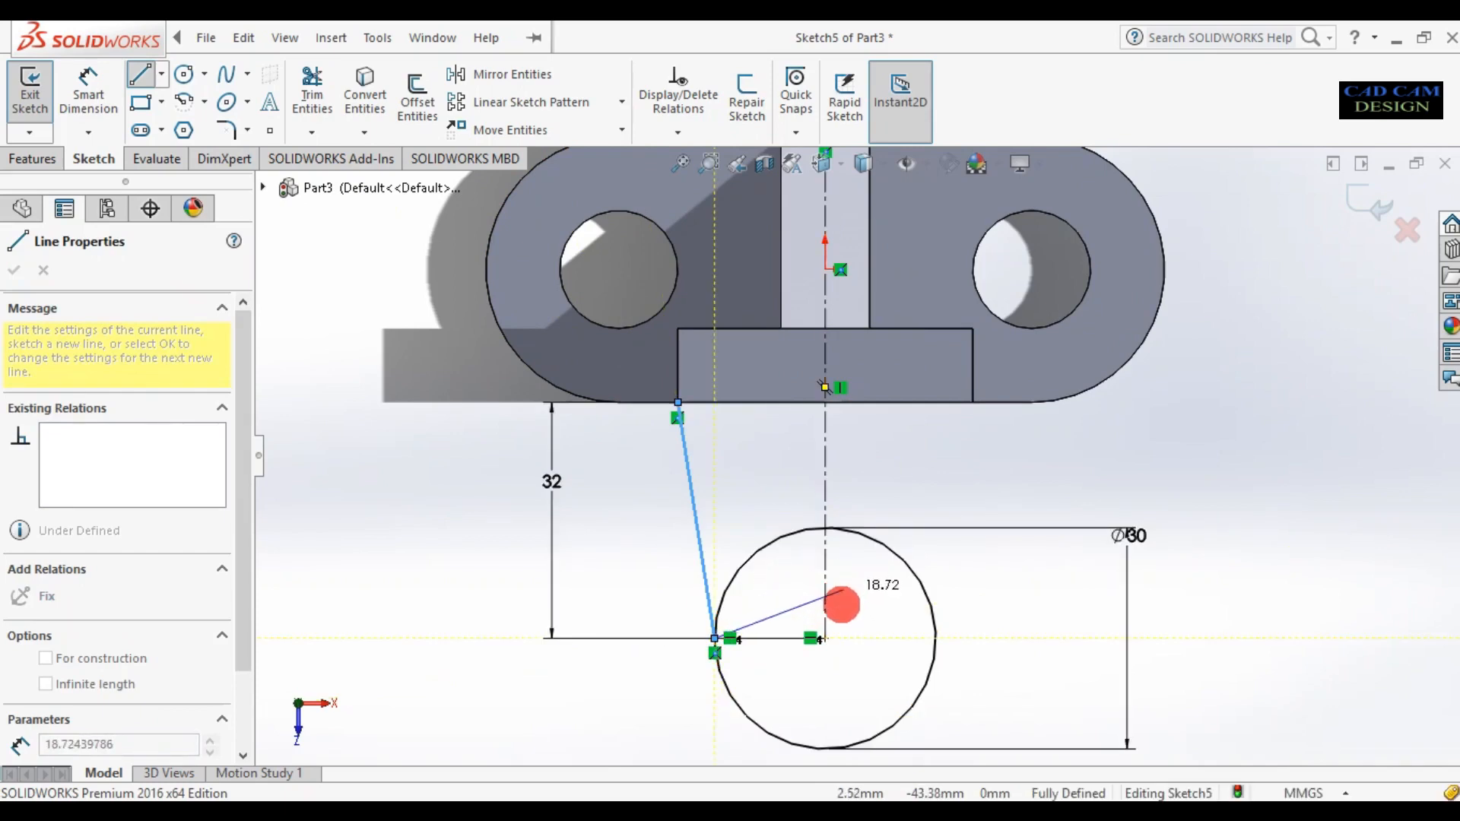
key(Escape)
key(Escape)
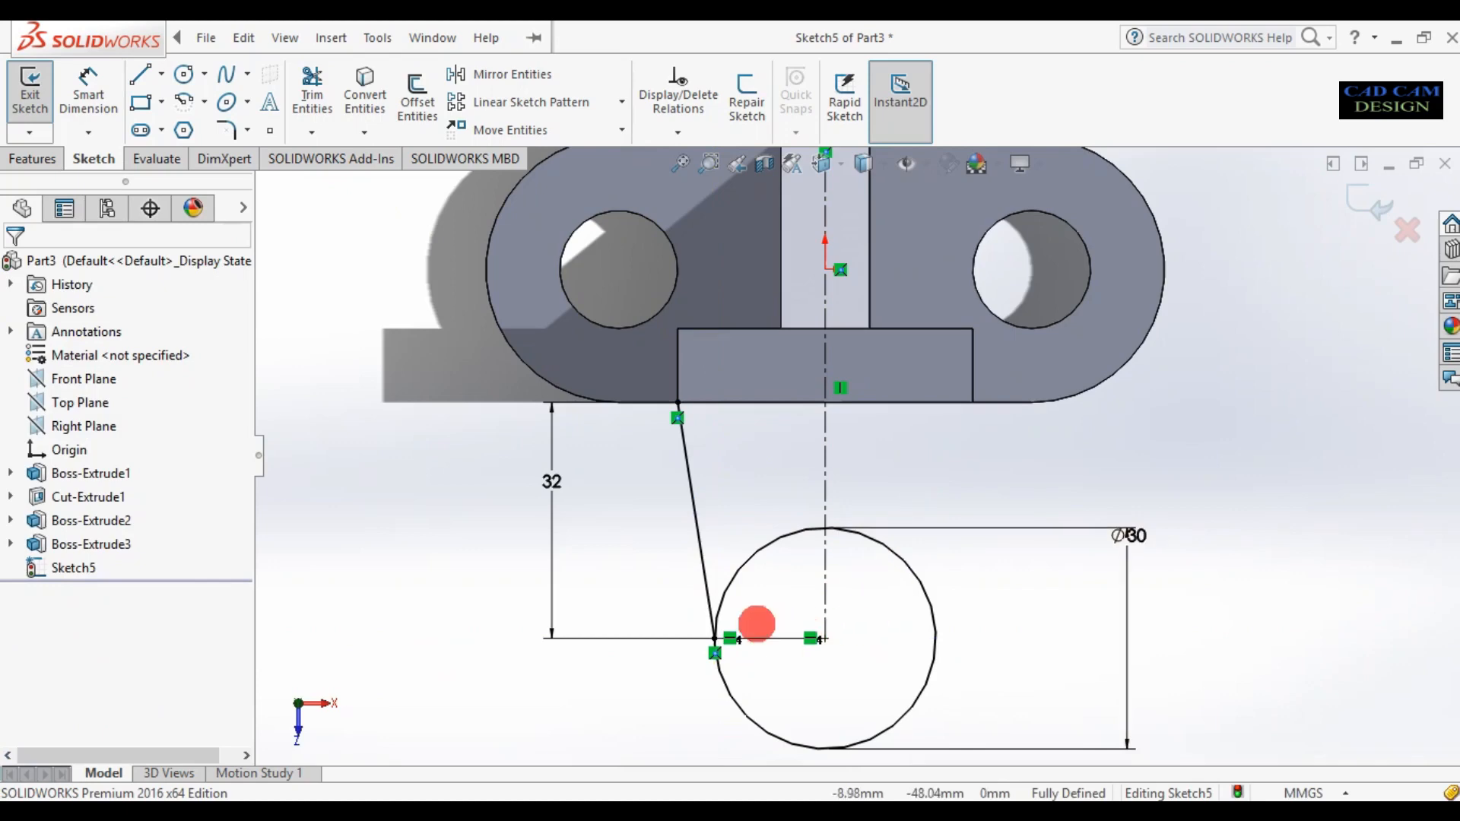
right_drag(586, 691, 584, 552)
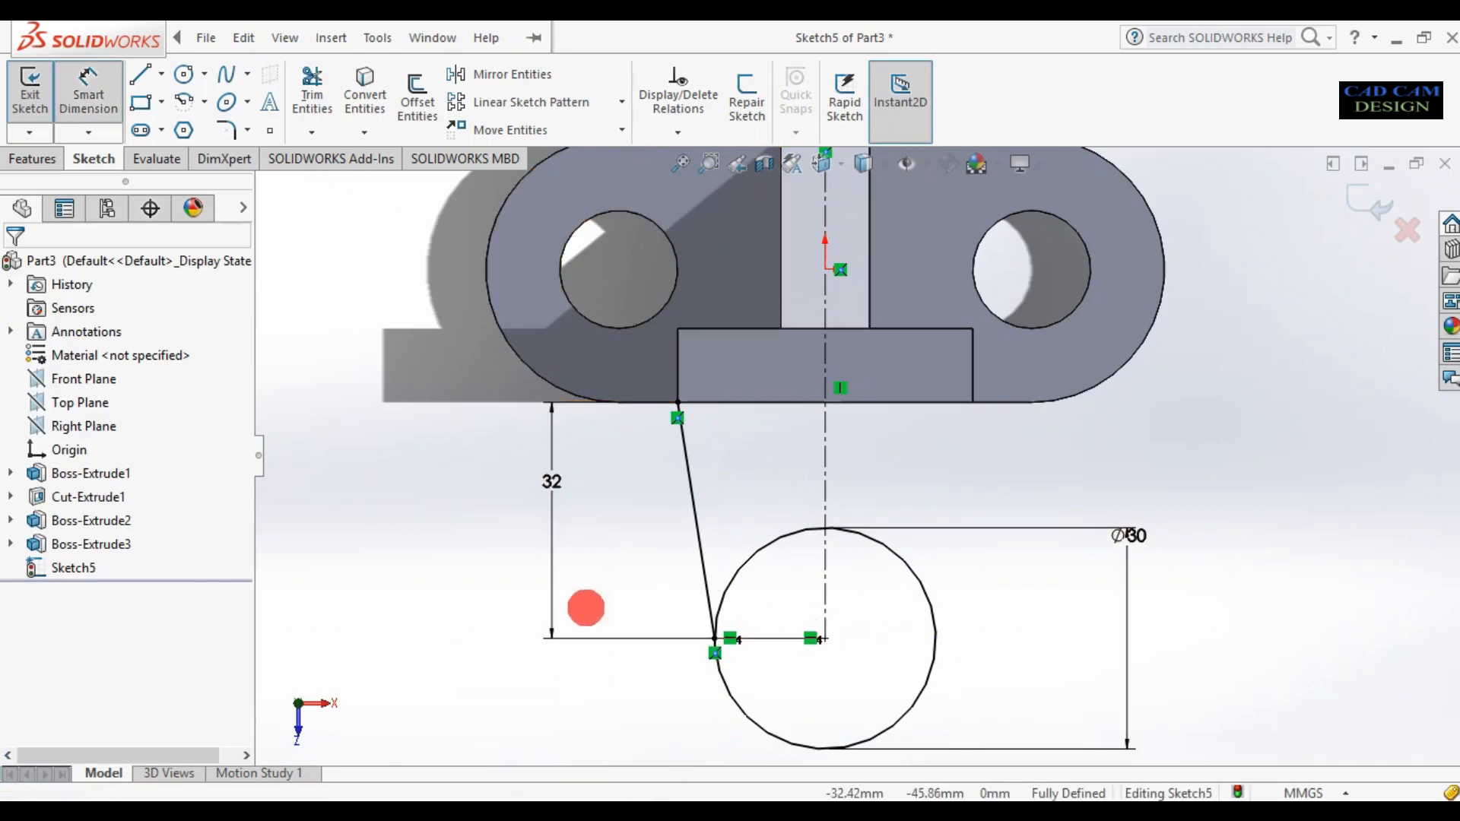
key(Escape)
Try to make the left slanted line tangent to the 30 mm circle
click(703, 587)
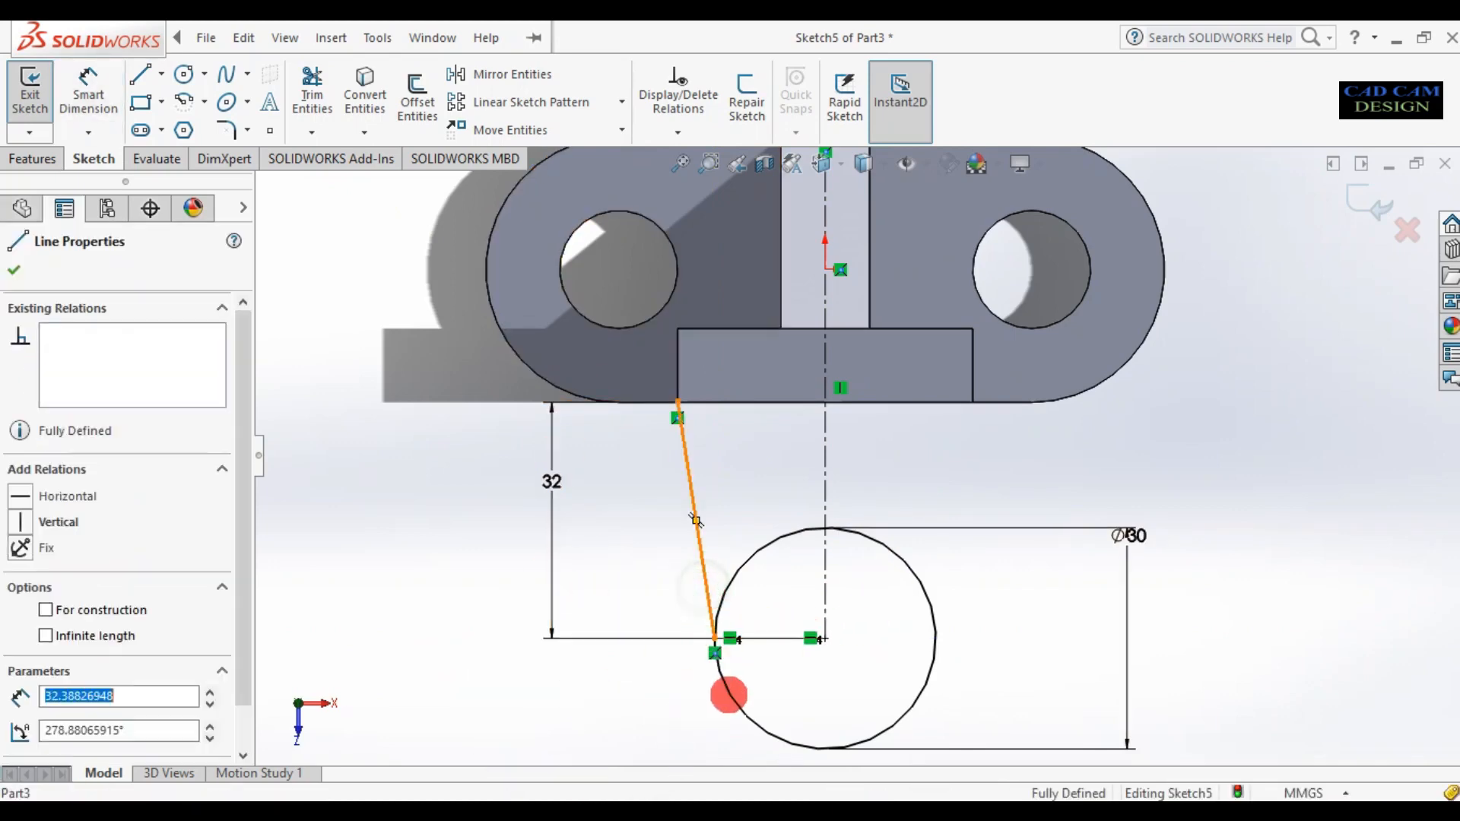
ctrl+click(729, 696)
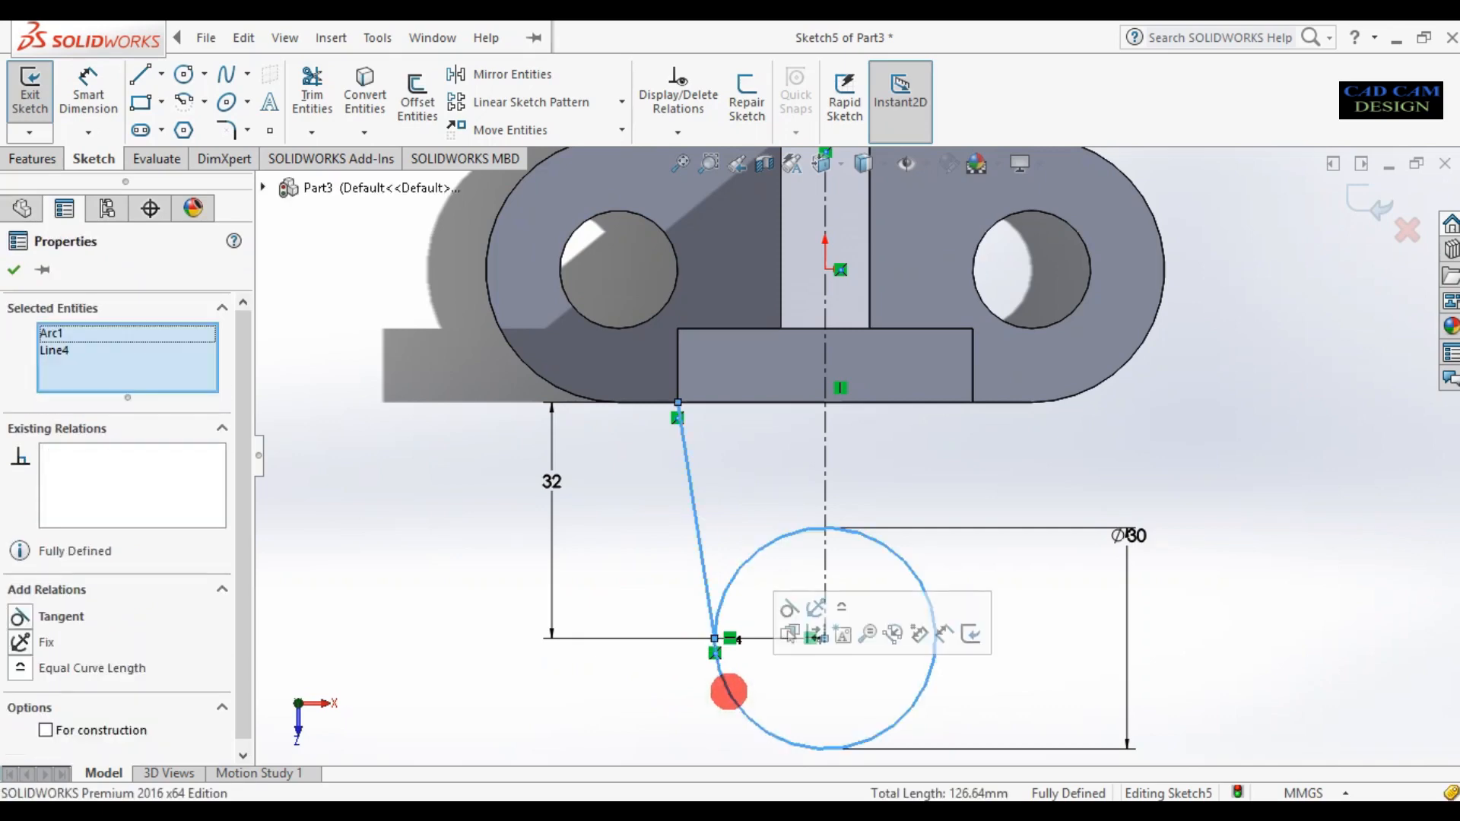
click(787, 608)
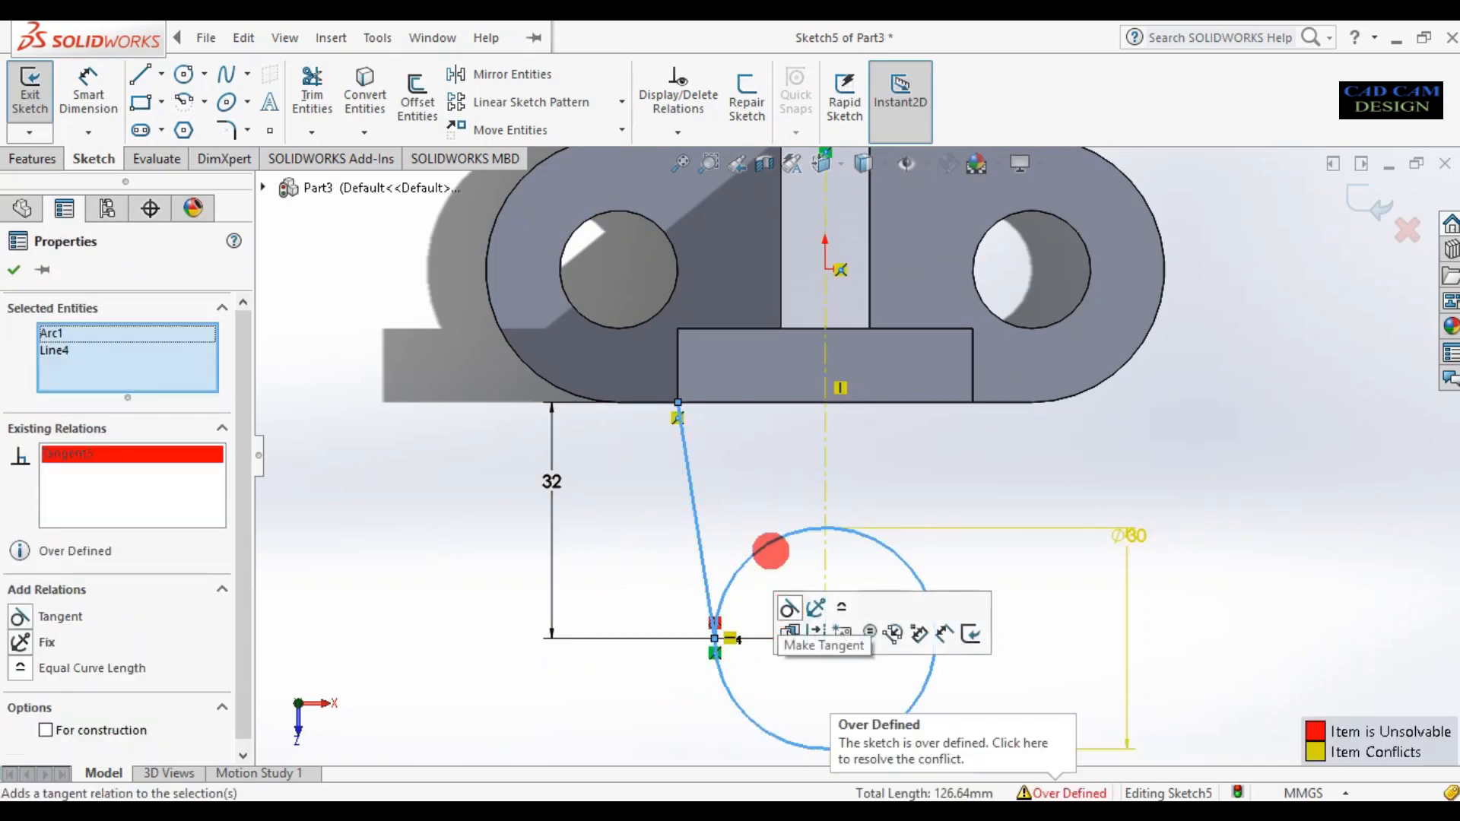
click(628, 614)
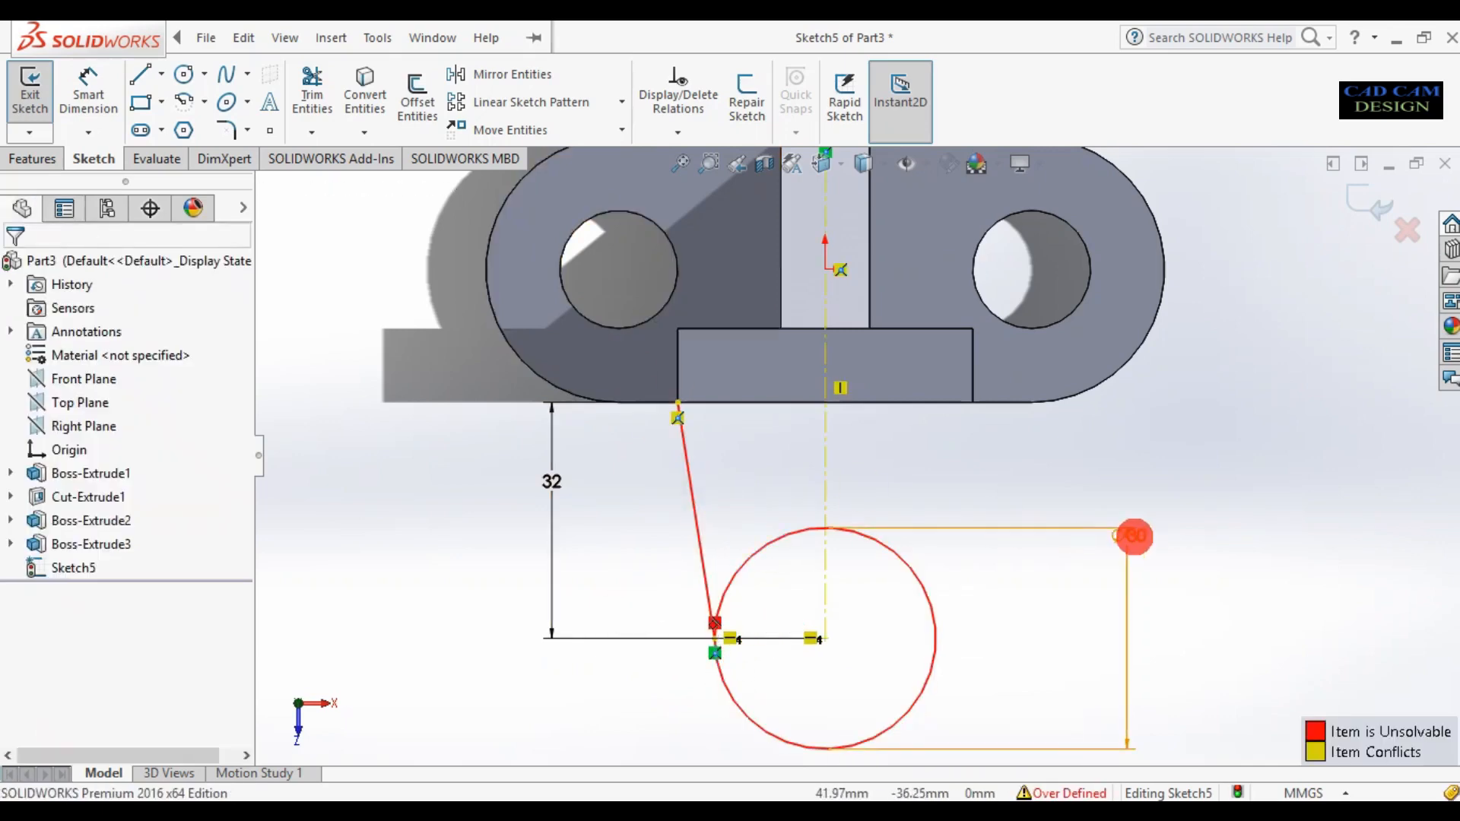
Move the circle's diameter dimension text alongside the circle and delete the tangent relation between the left slanted line and the circle
click(1138, 657)
click(554, 434)
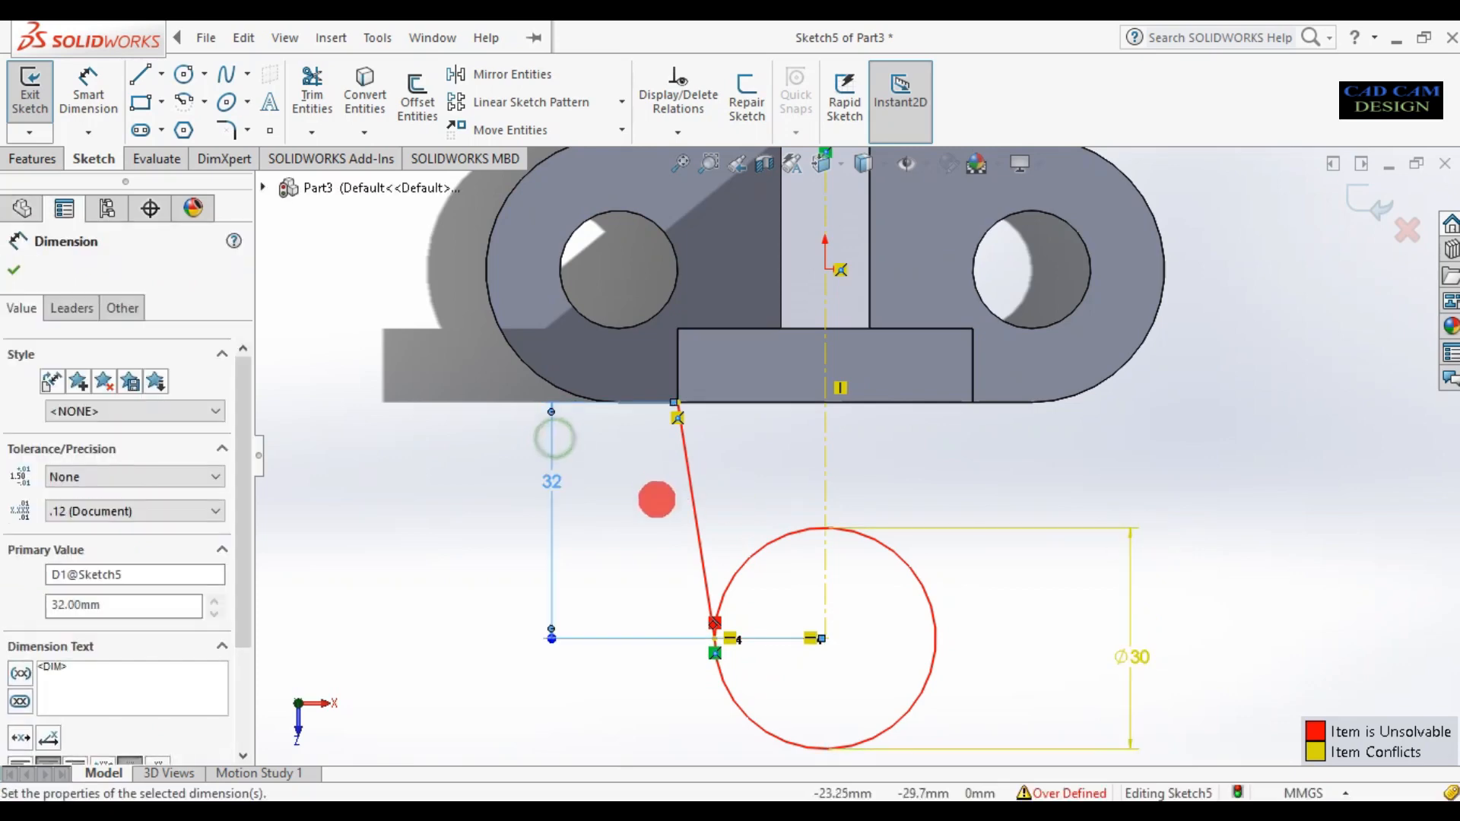
click(698, 551)
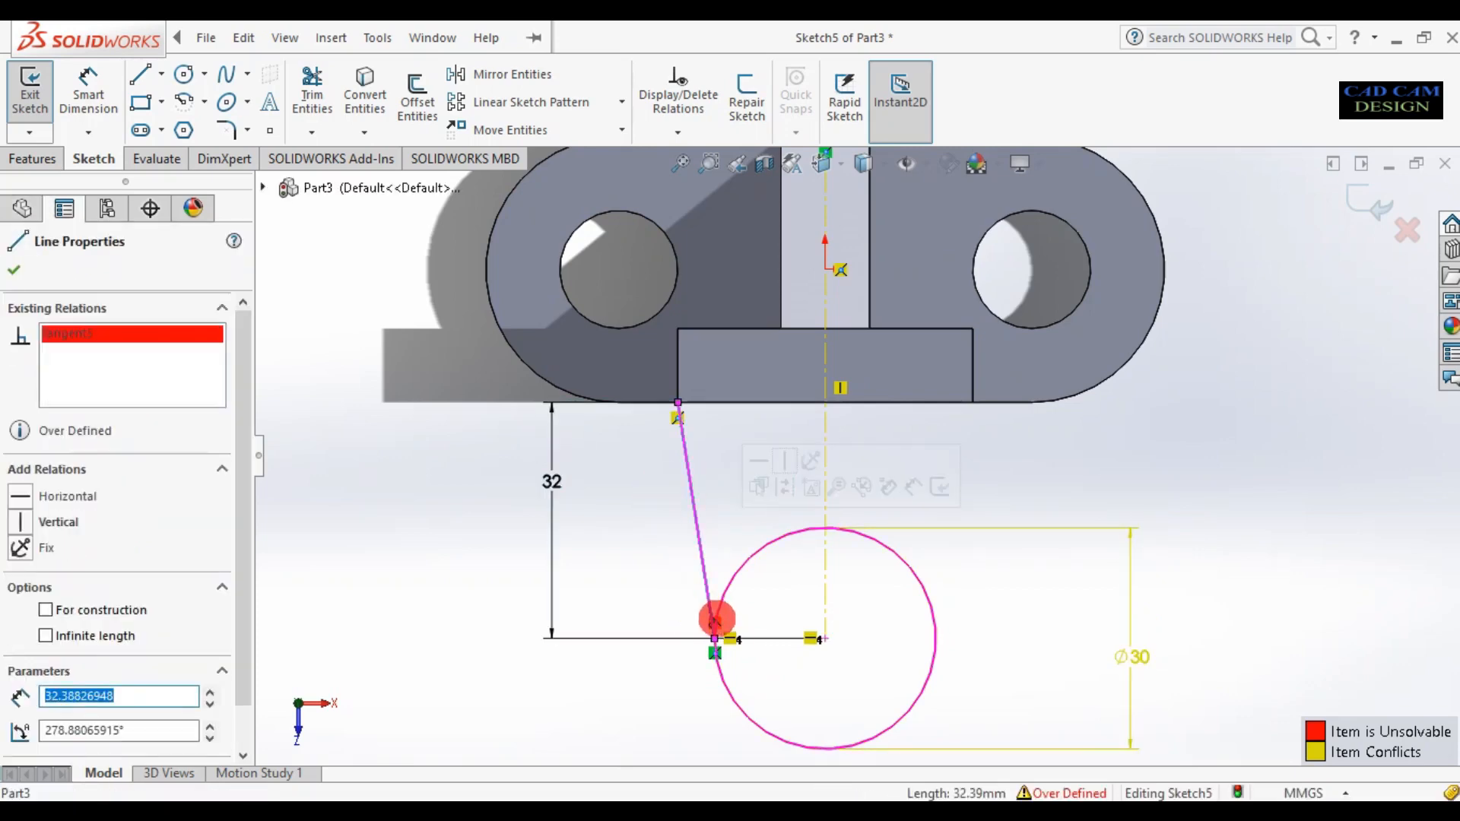
right_click(715, 619)
click(753, 704)
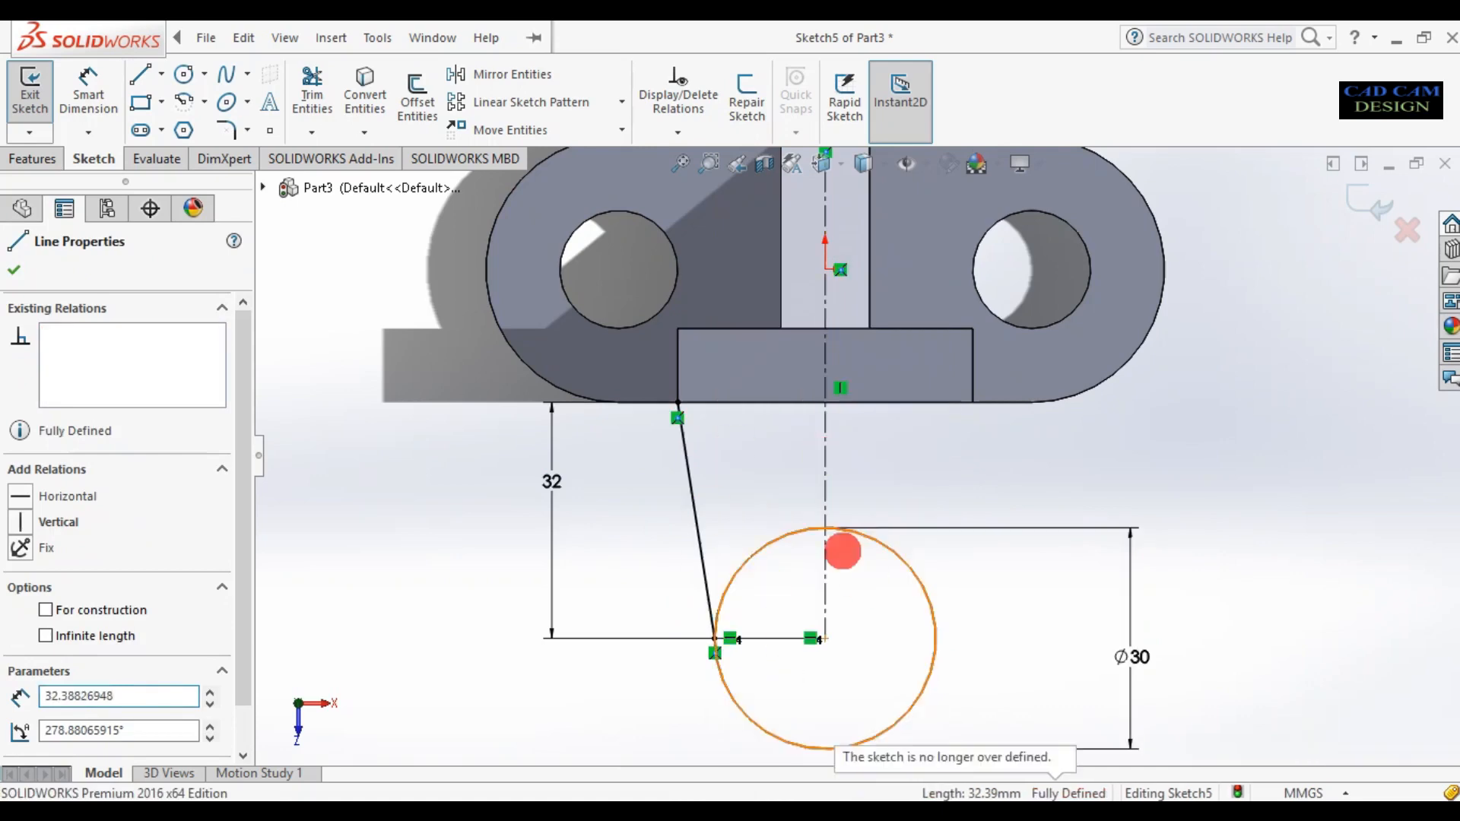
Draw a line along the upright's front edge between its corners, continuing from the right corner to the circle's right quadrant point
click(140, 74)
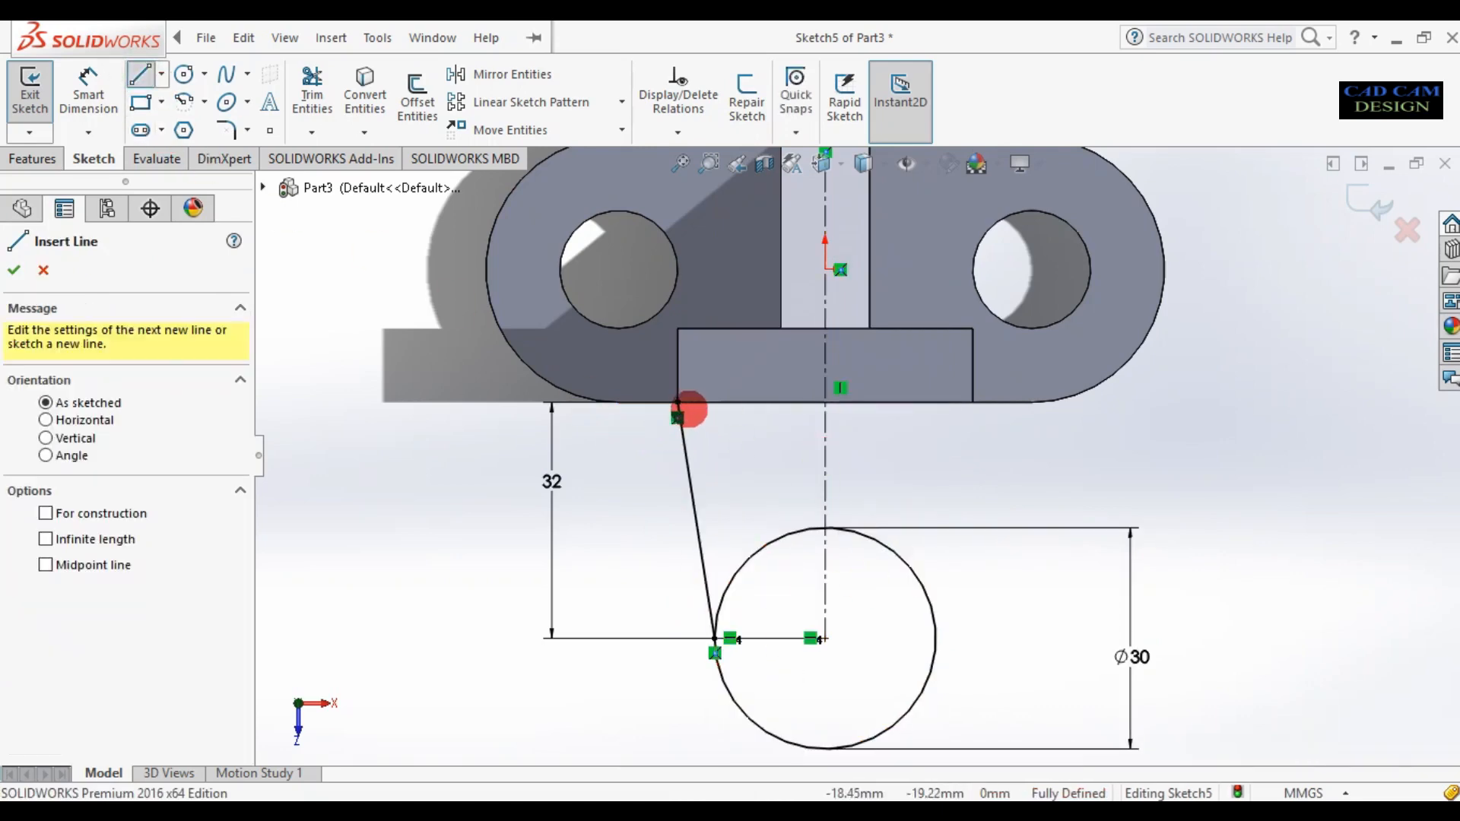
click(677, 402)
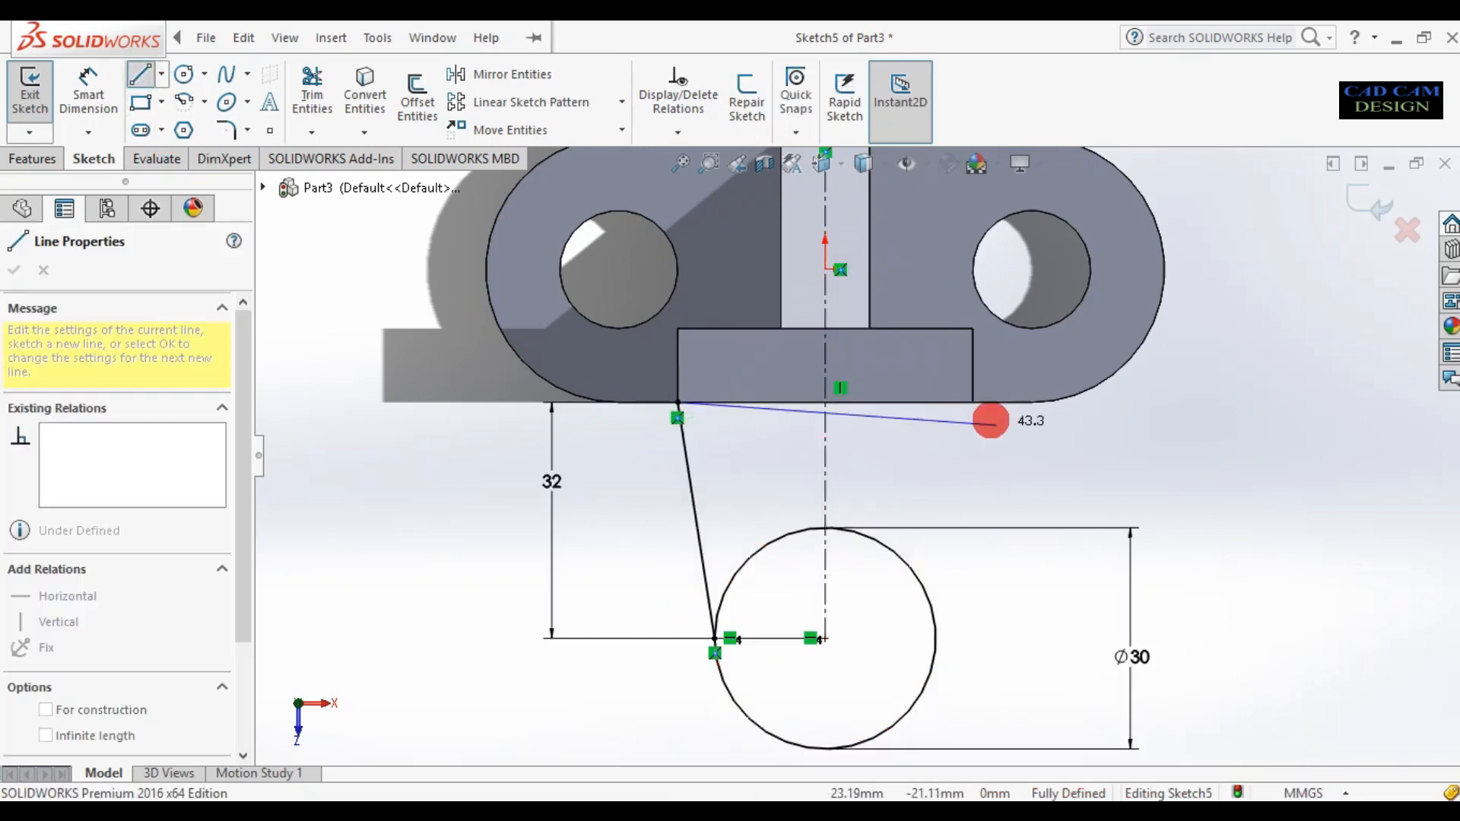
click(973, 403)
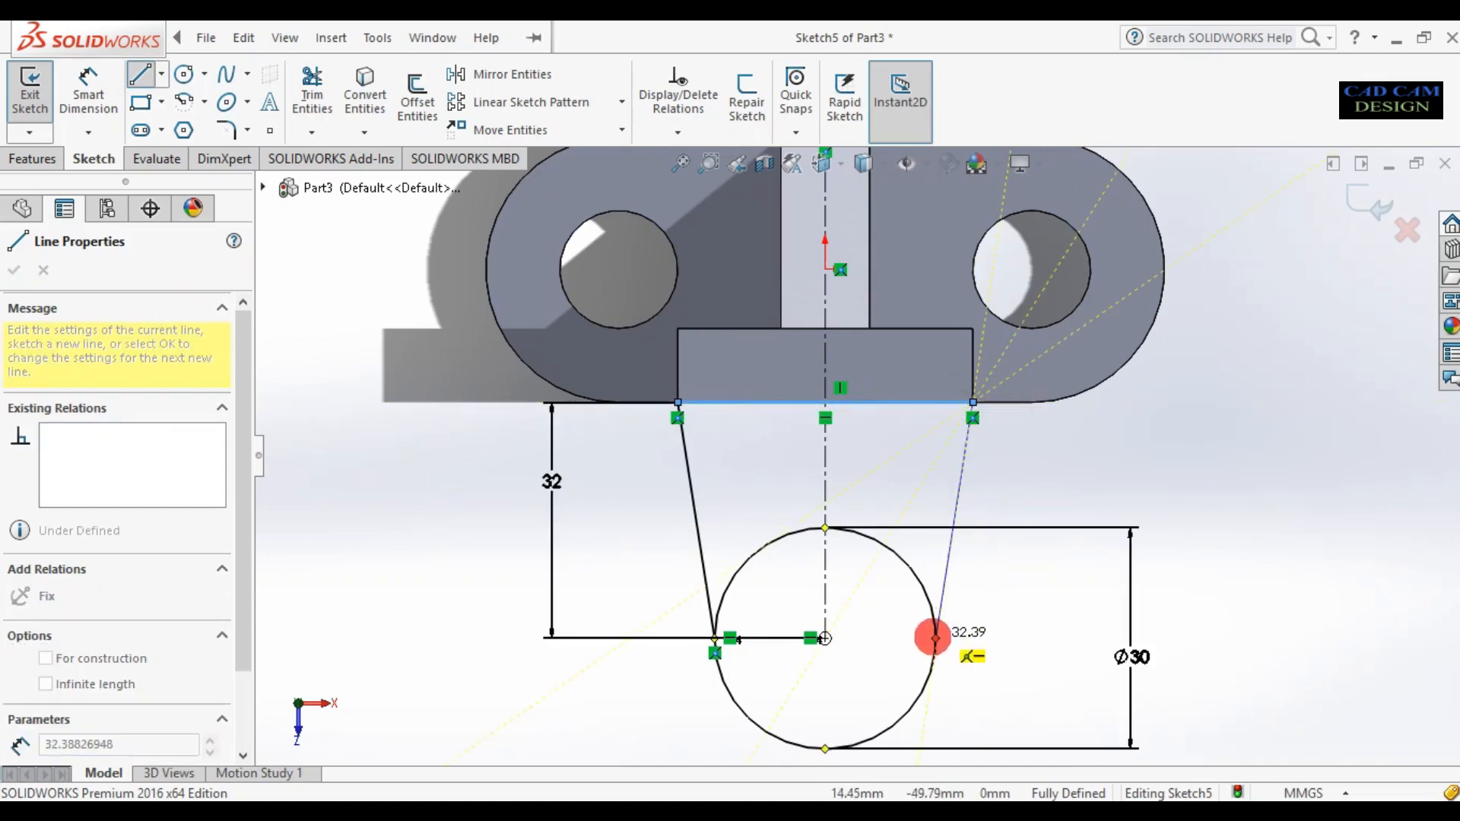
click(935, 637)
key(Escape)
right_drag(1000, 696, 1002, 601)
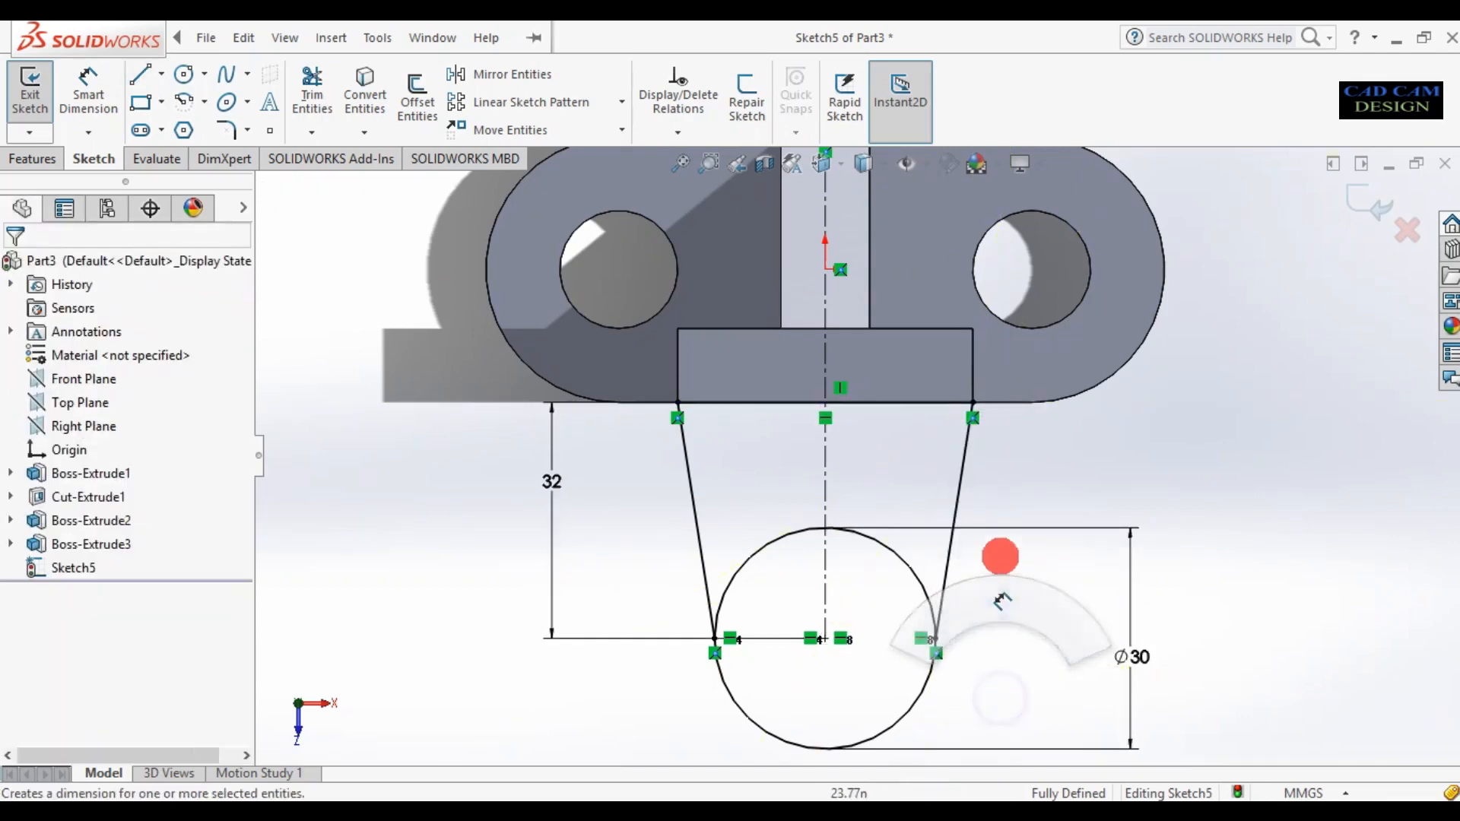
Delete the coincident relation at the right slanted line's lower end and make that line tangent to the circle
right_click(934, 652)
click(957, 705)
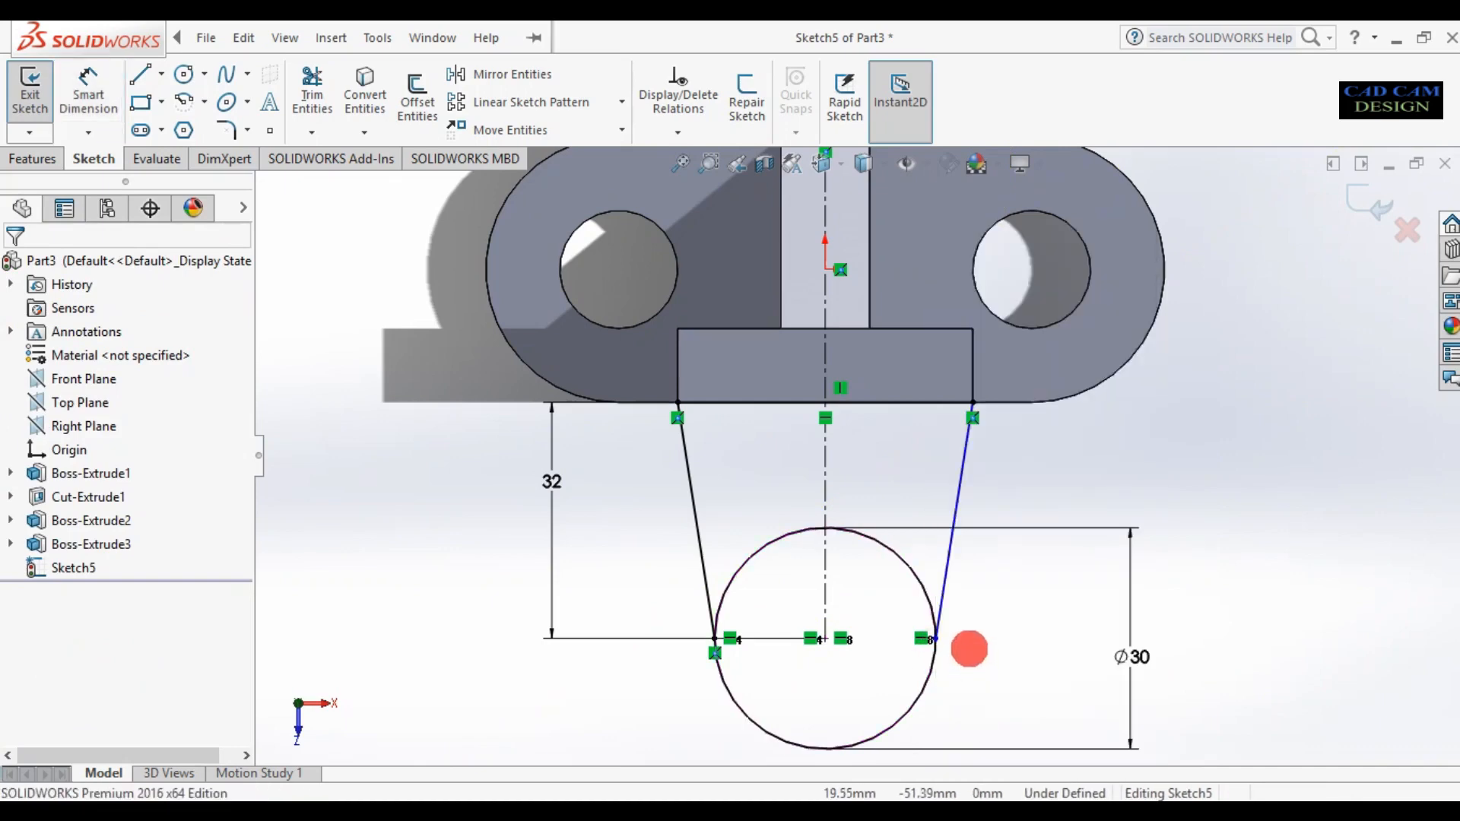
click(931, 662)
ctrl+click(946, 577)
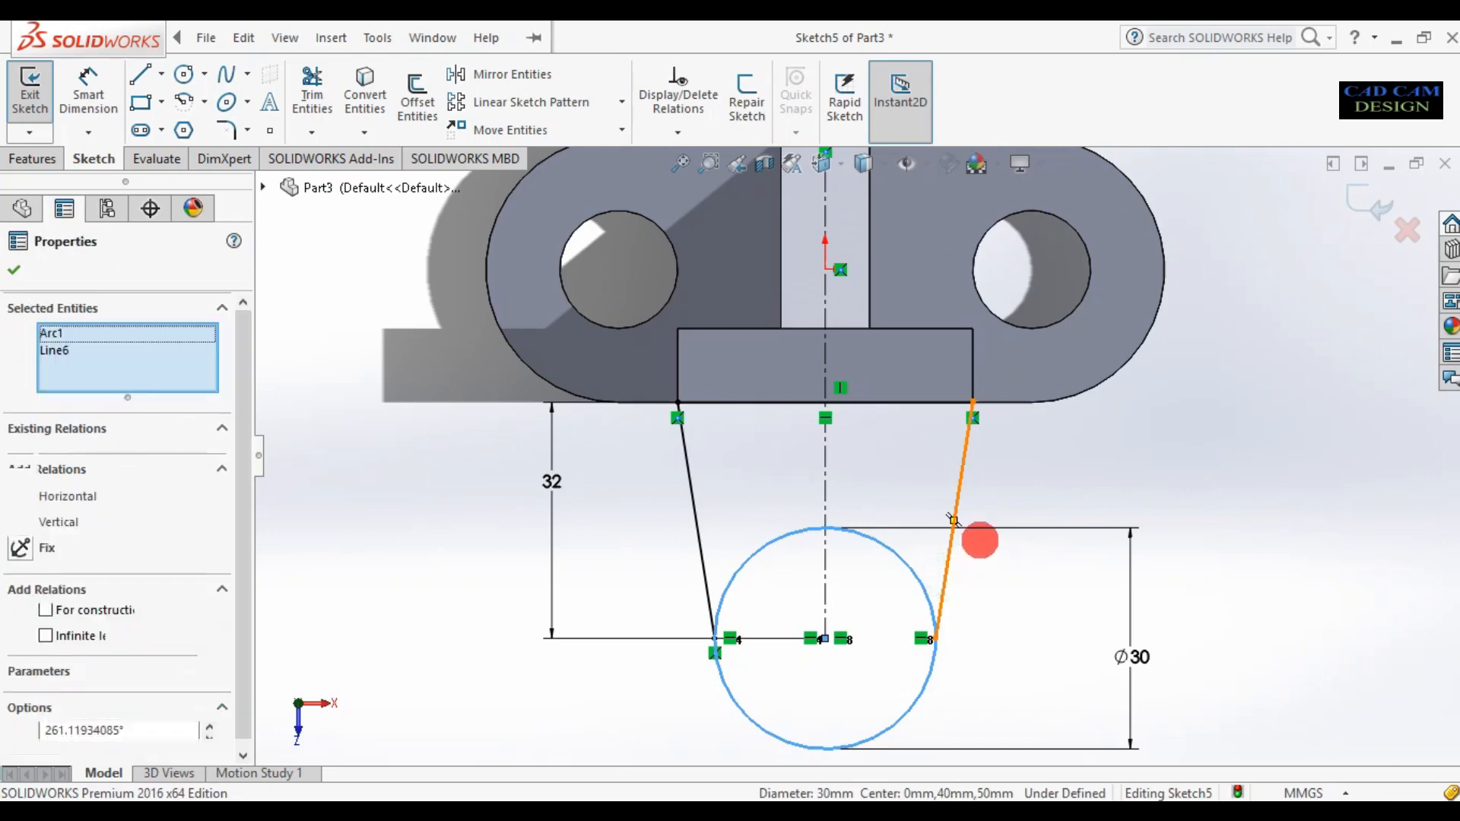
click(1006, 487)
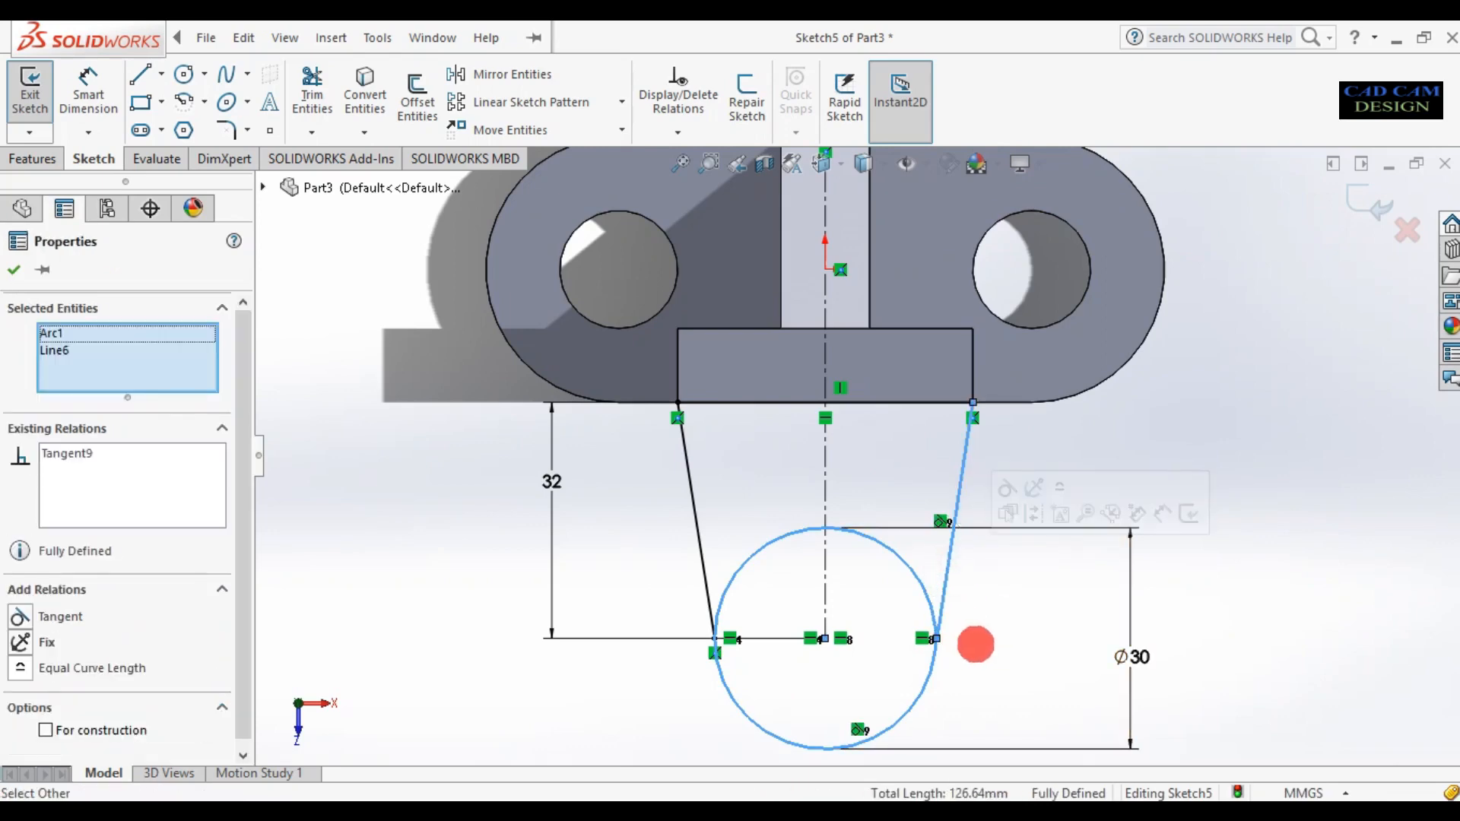
Trim away the circle's upper-left quarter inside the profile, try trimming its upper-right part, and undo that second trim
click(312, 87)
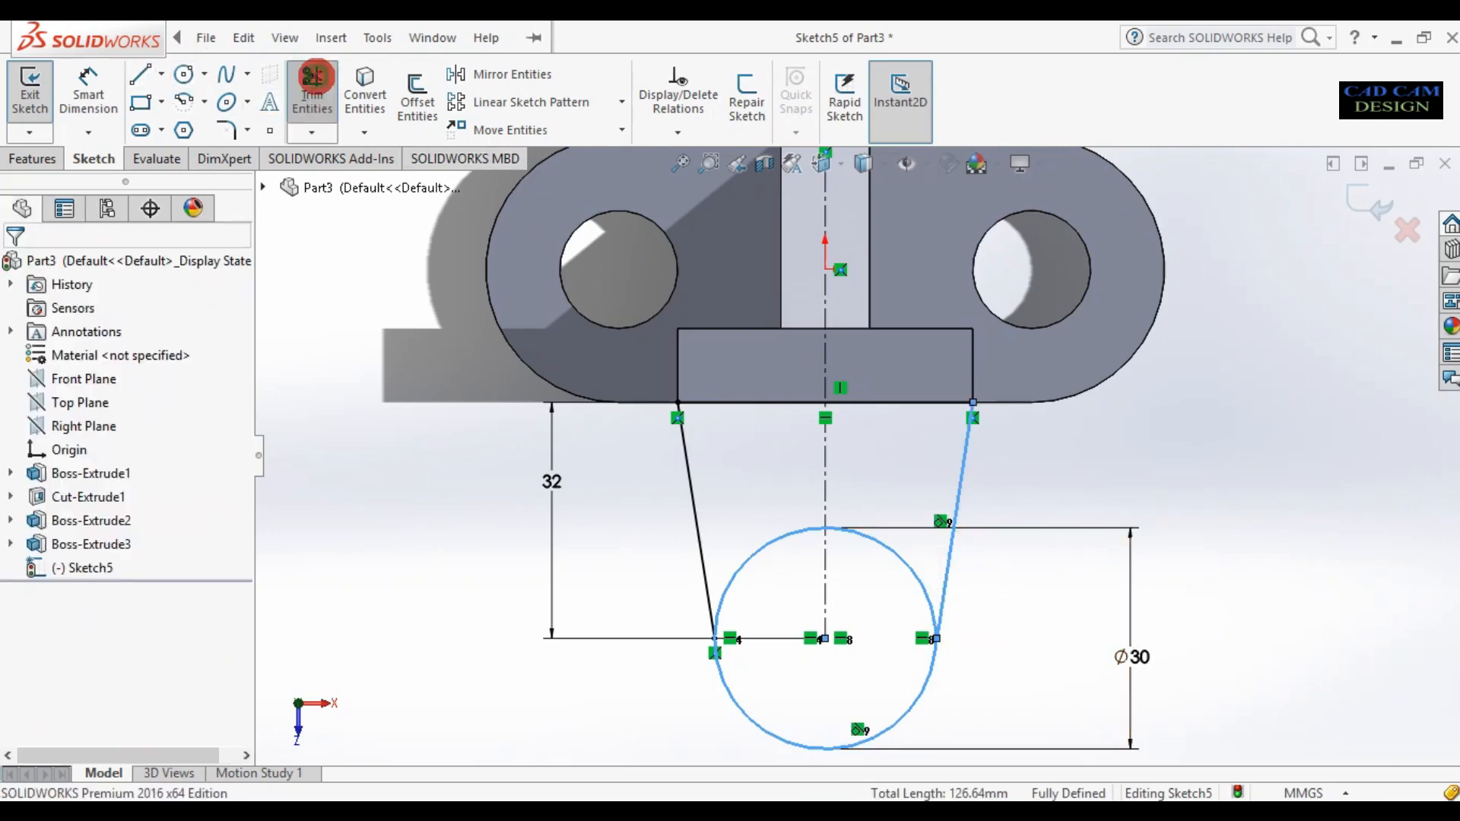
click(759, 544)
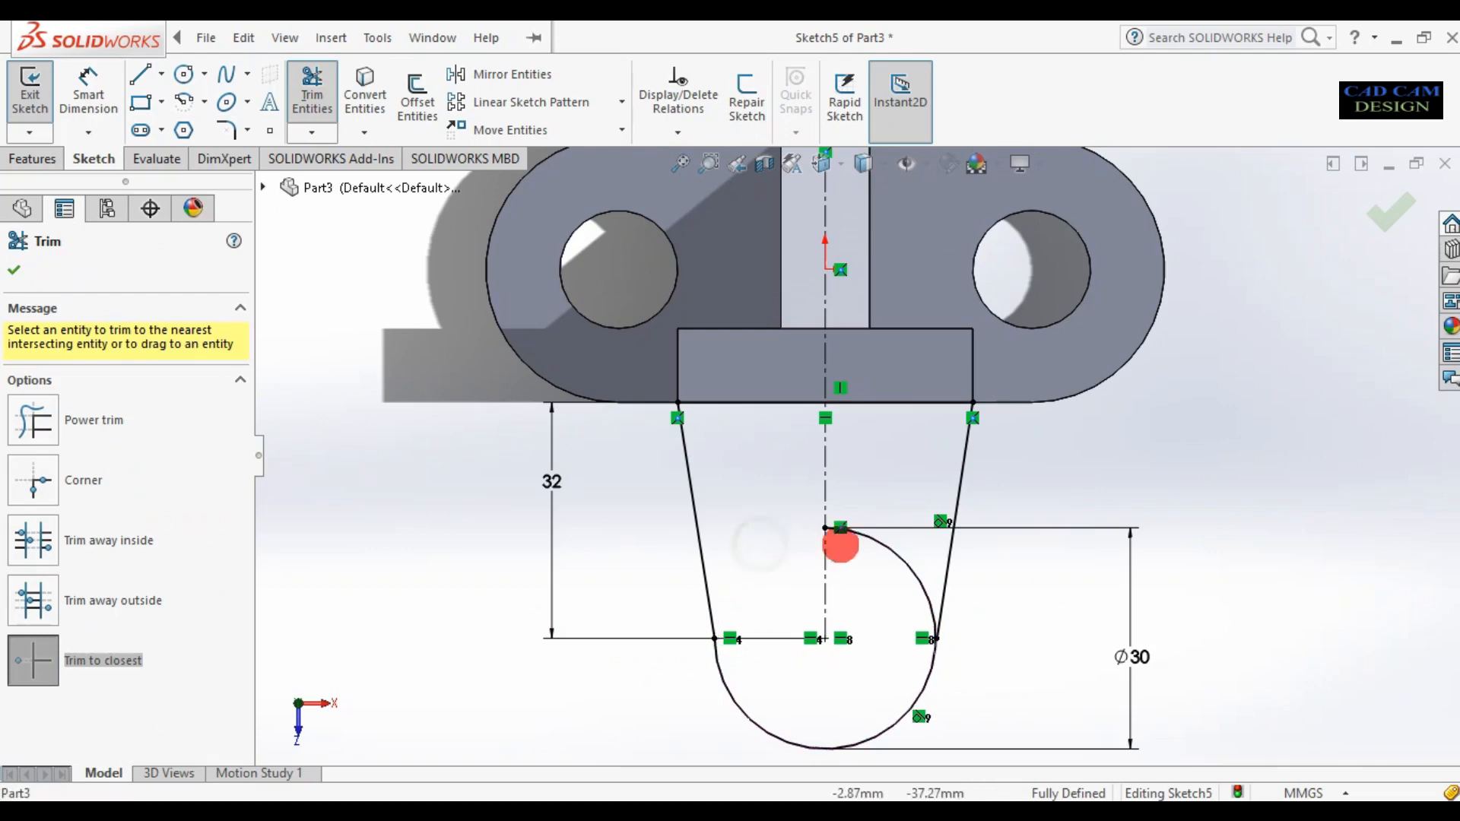
click(869, 543)
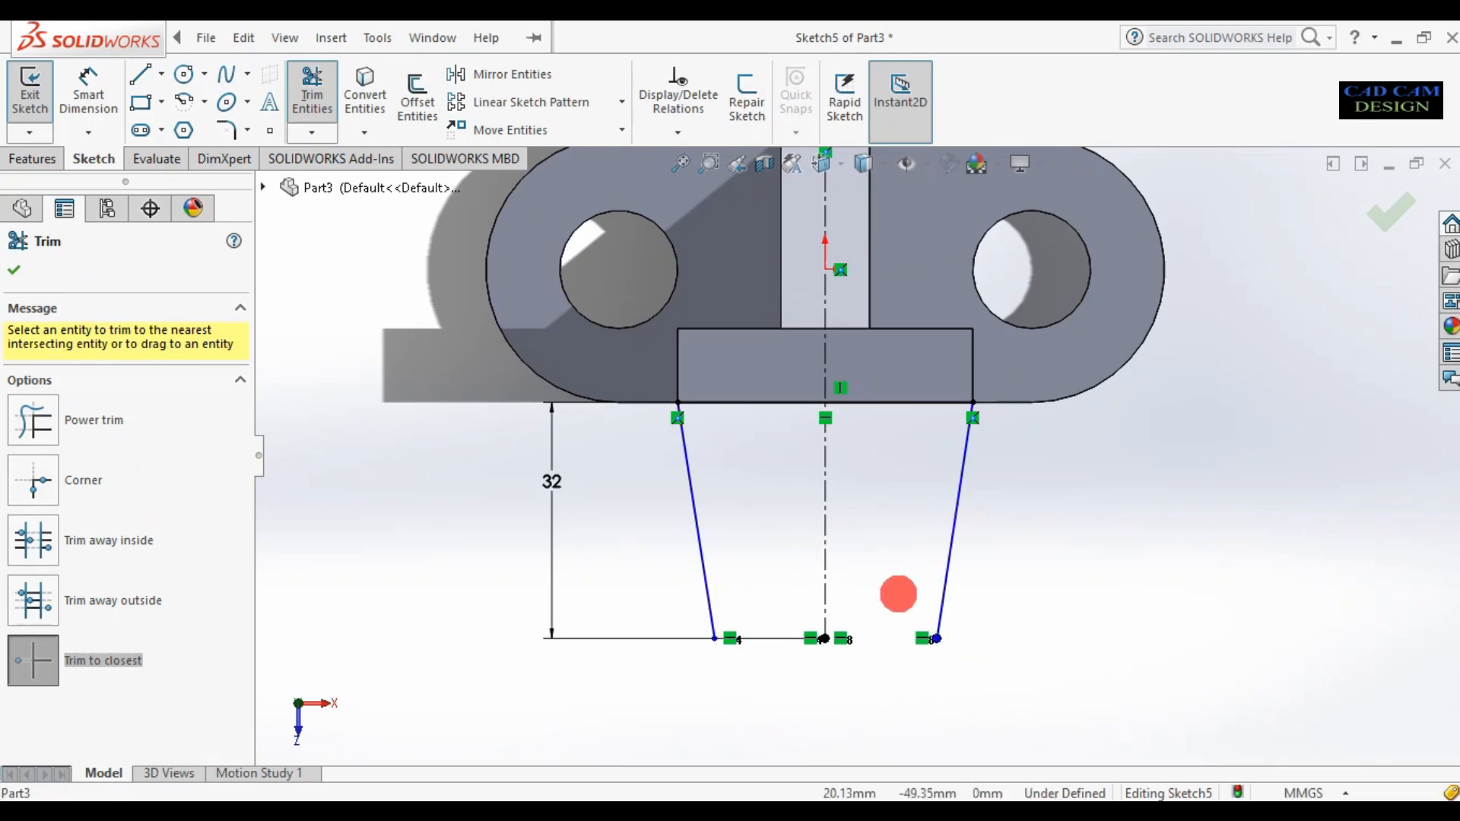
key(Escape)
key(ctrl+z)
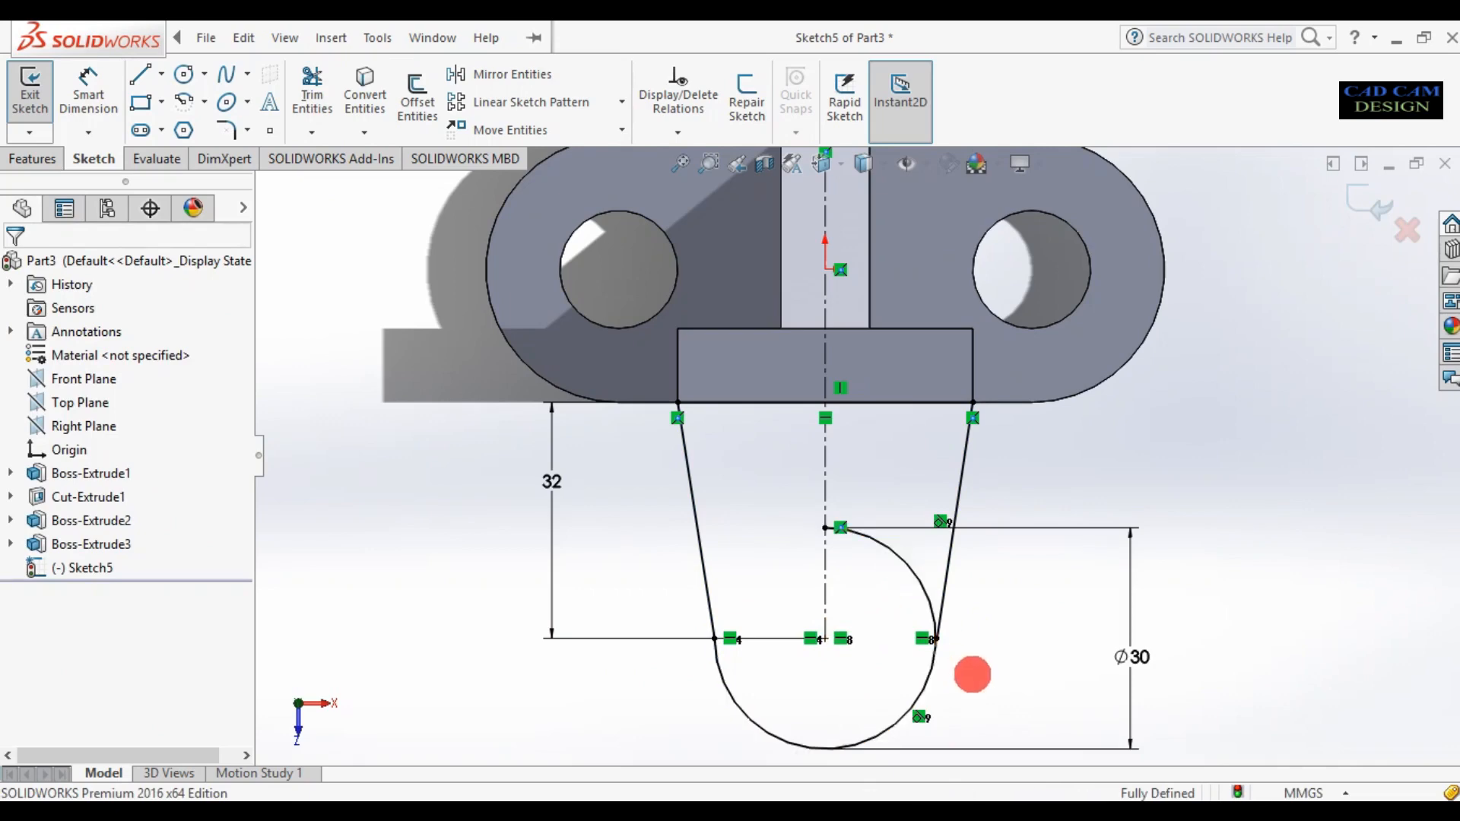
Close the gap at the right slanted line's free end with a short line from its endpoint down to the arc
scroll(951, 632, down, 5)
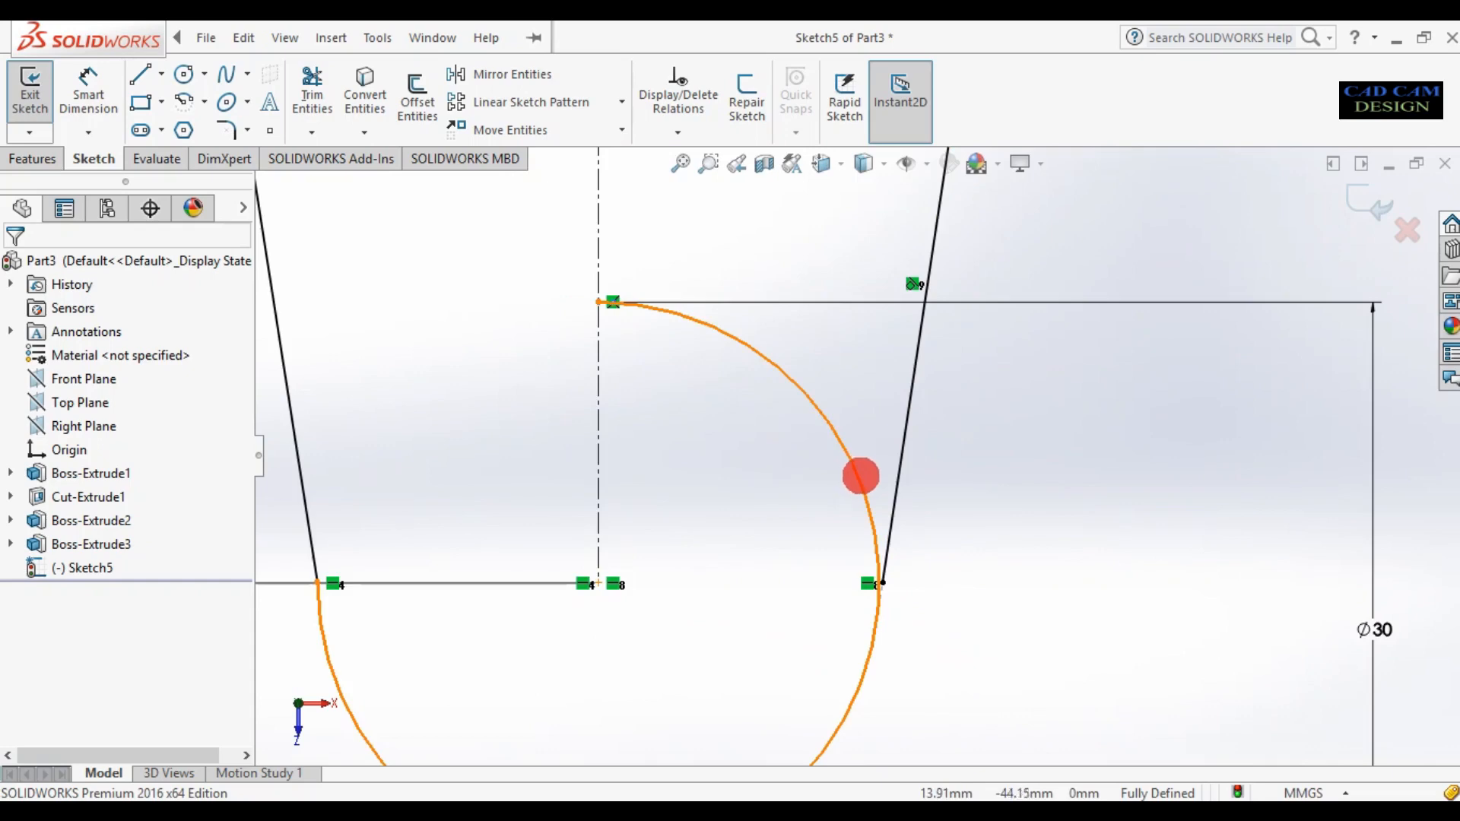
click(875, 637)
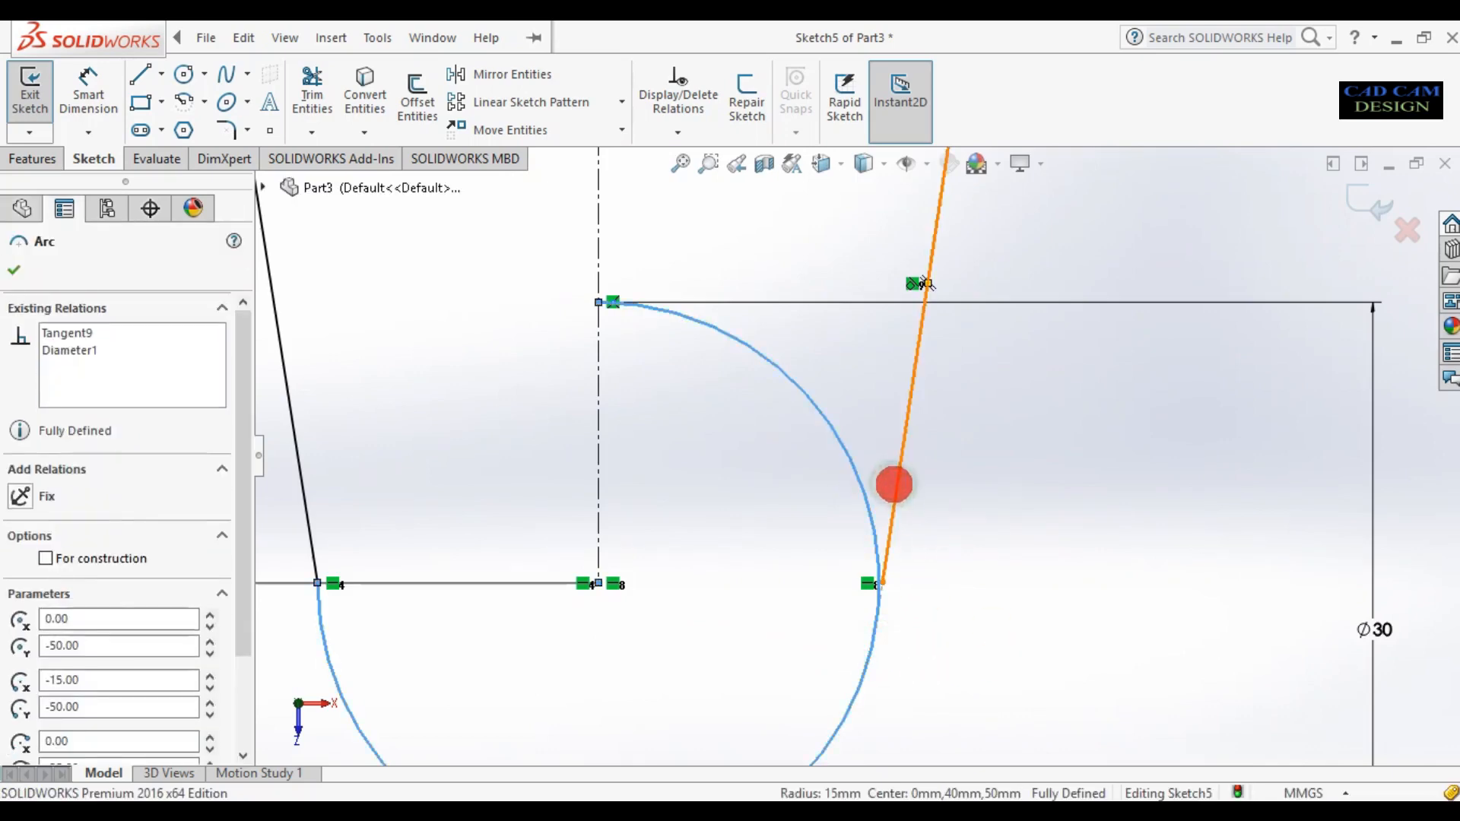
ctrl+click(894, 484)
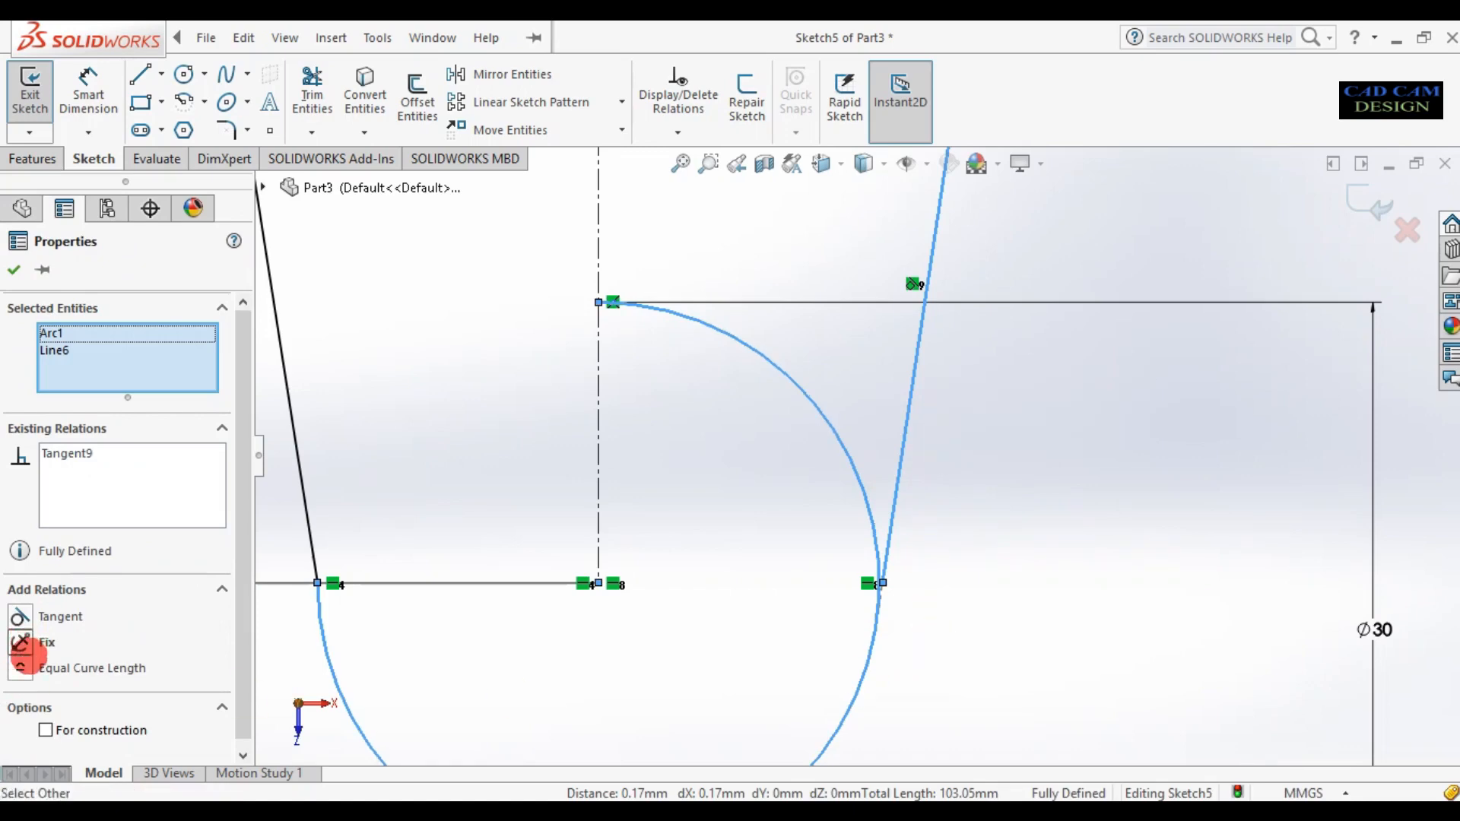
scroll(98, 592, down, 1)
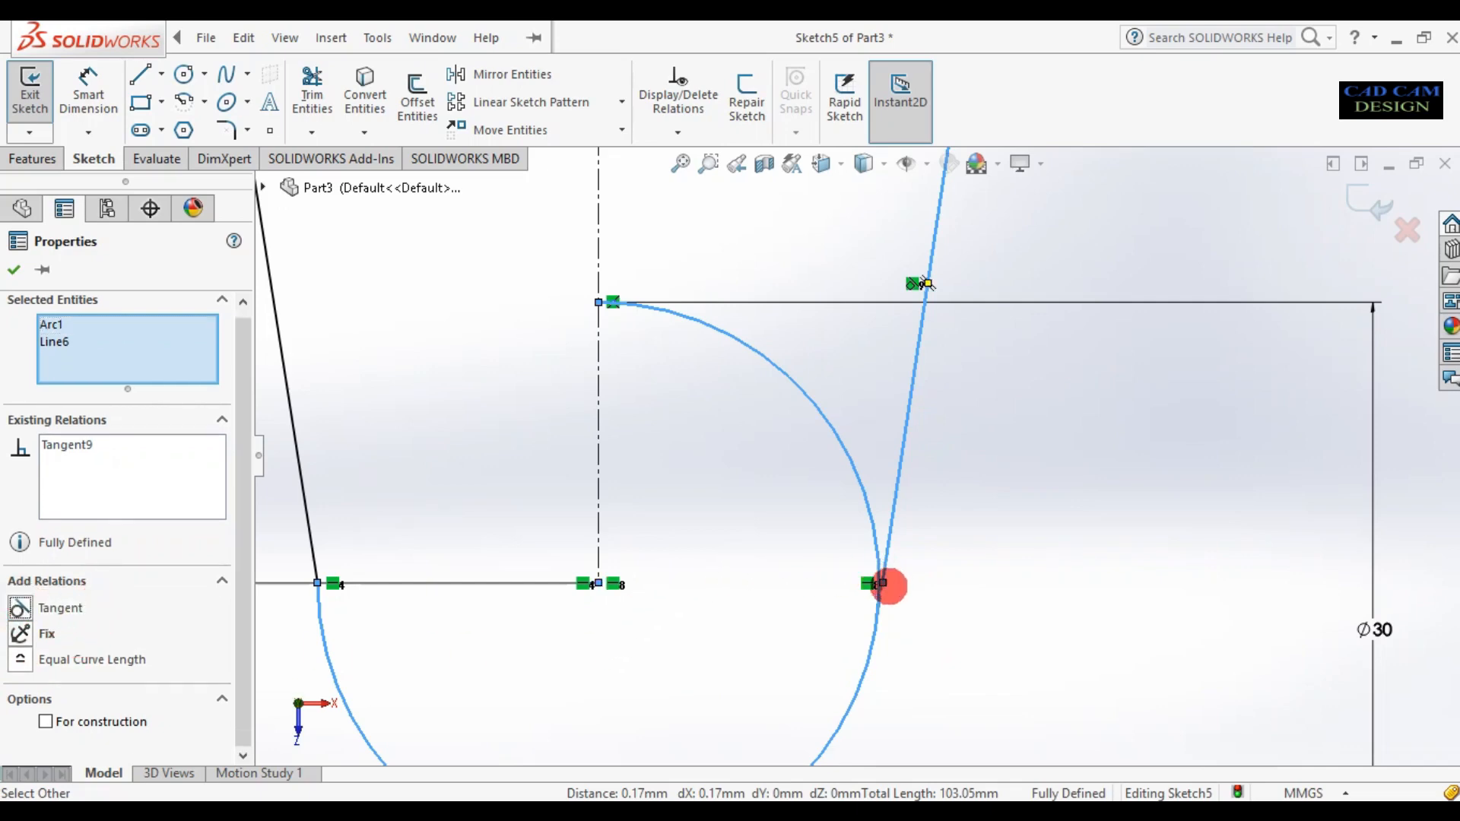
scroll(882, 583, down, 4)
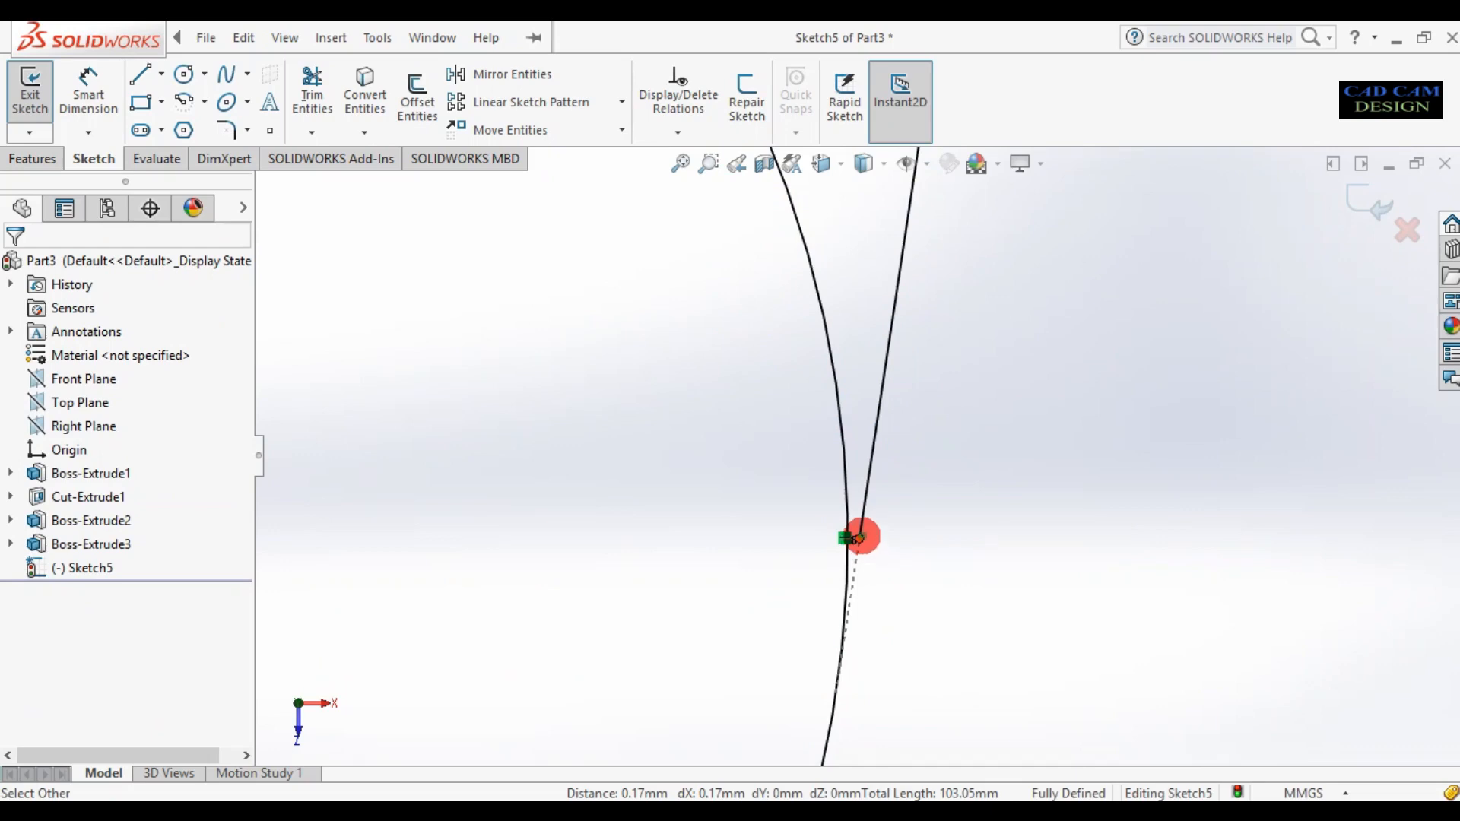
click(857, 539)
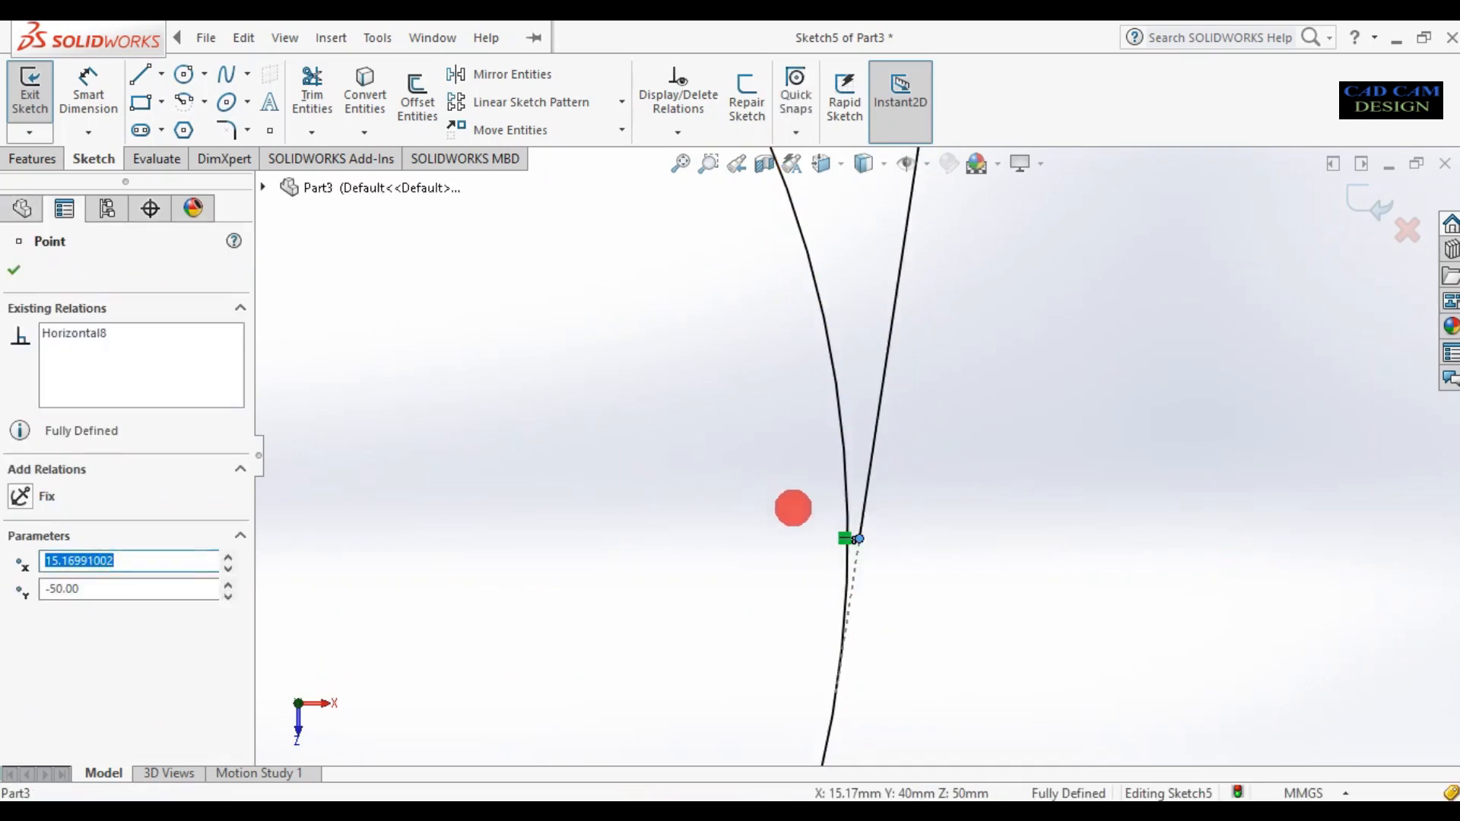
click(141, 70)
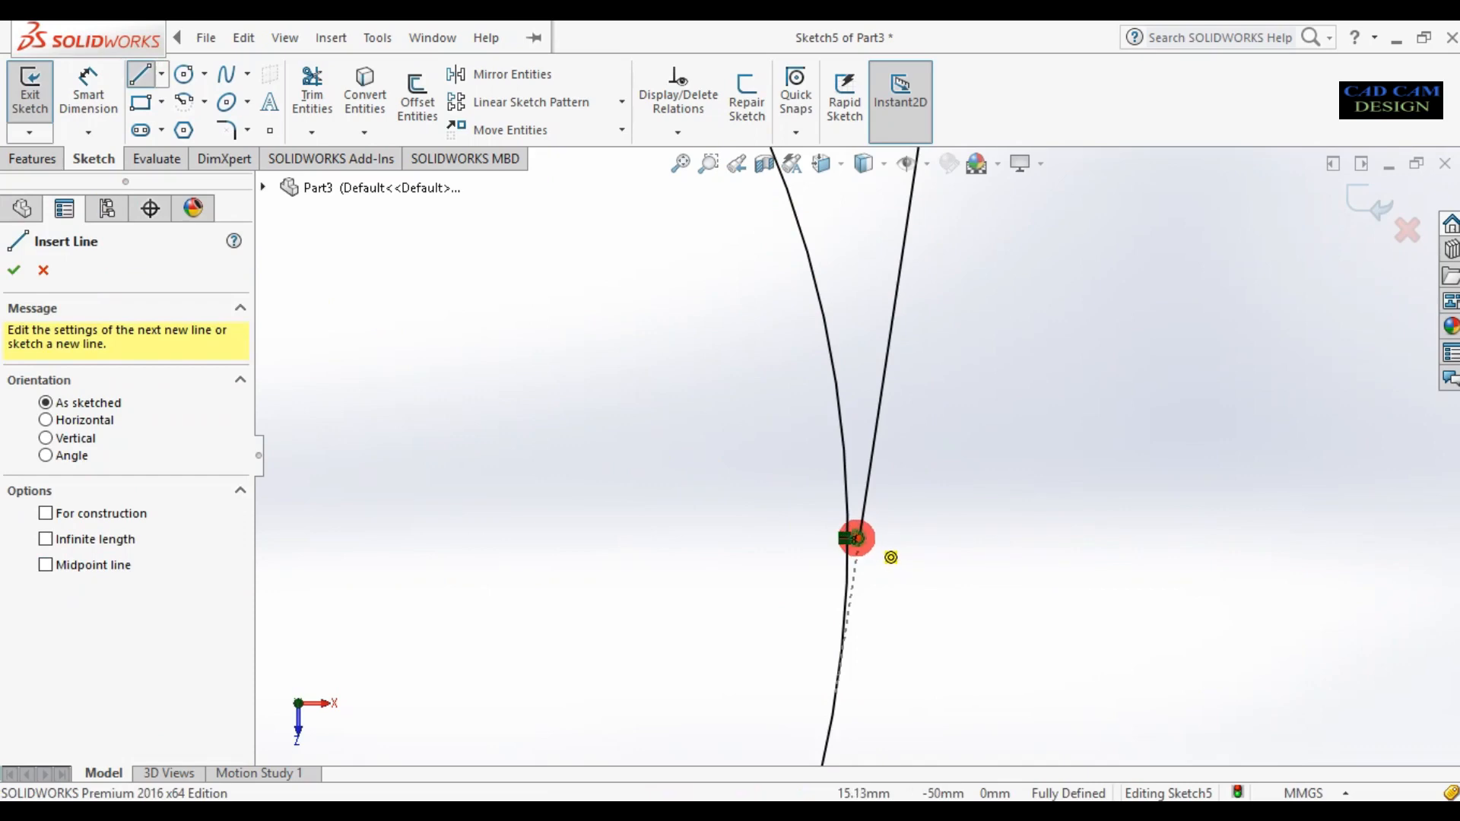
mouse_move(857, 538)
mouse_down()
mouse_move(824, 662)
mouse_move(840, 658)
mouse_up()
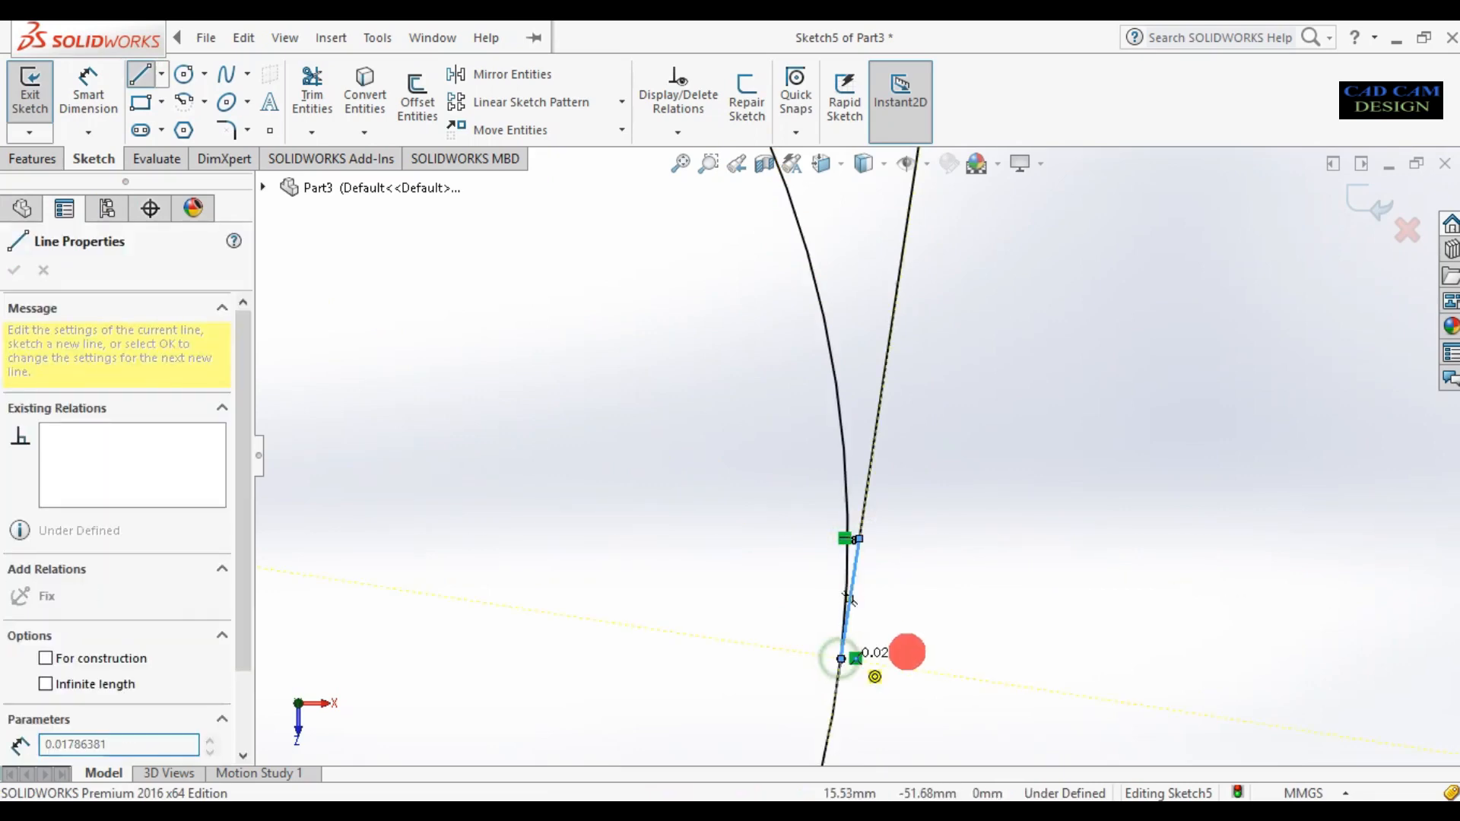
key(Escape)
scroll(852, 456, up, 3)
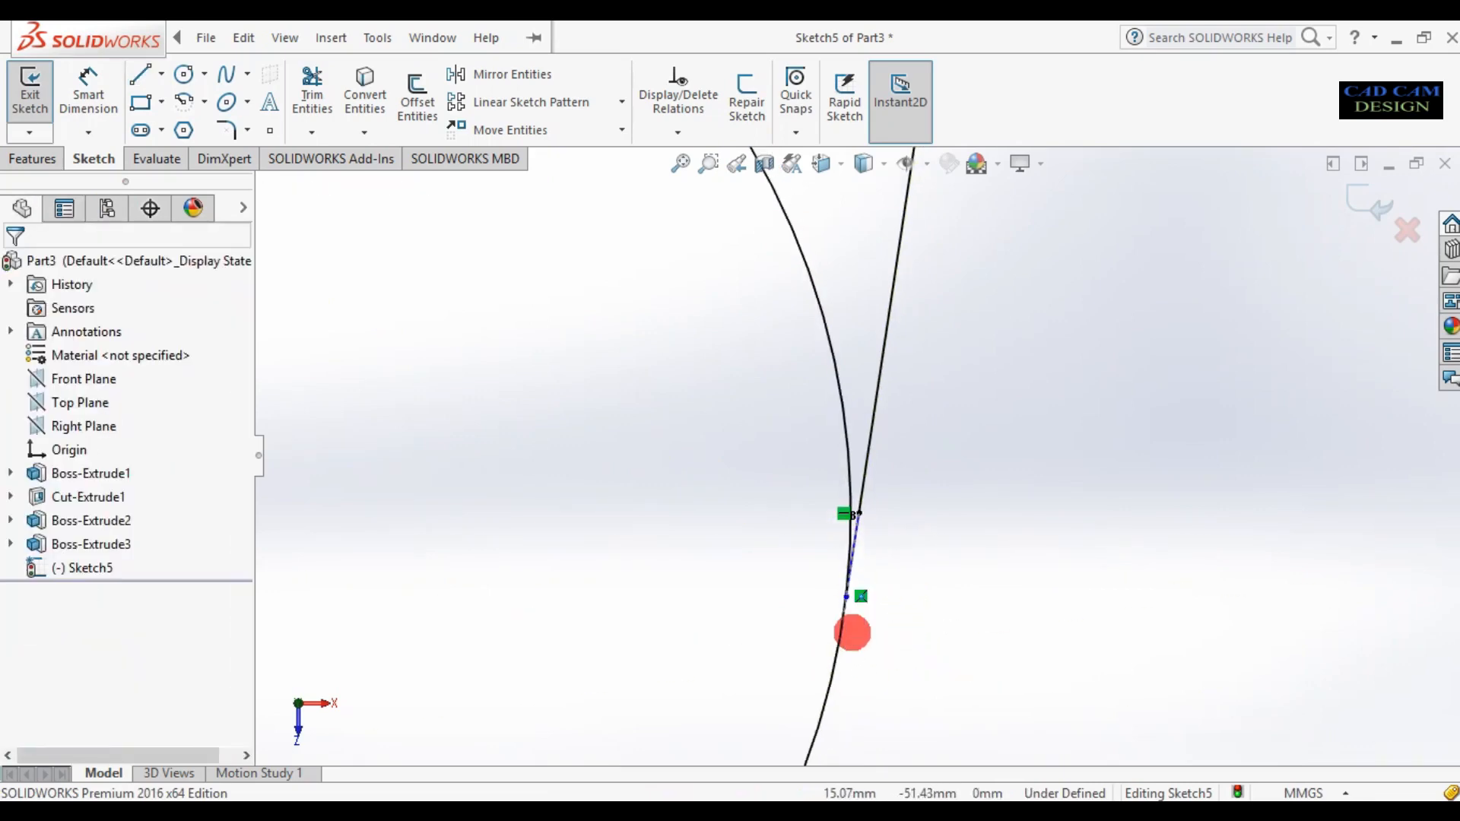
Trim away the circle's remaining upper-right arc inside the tapered profile
click(312, 92)
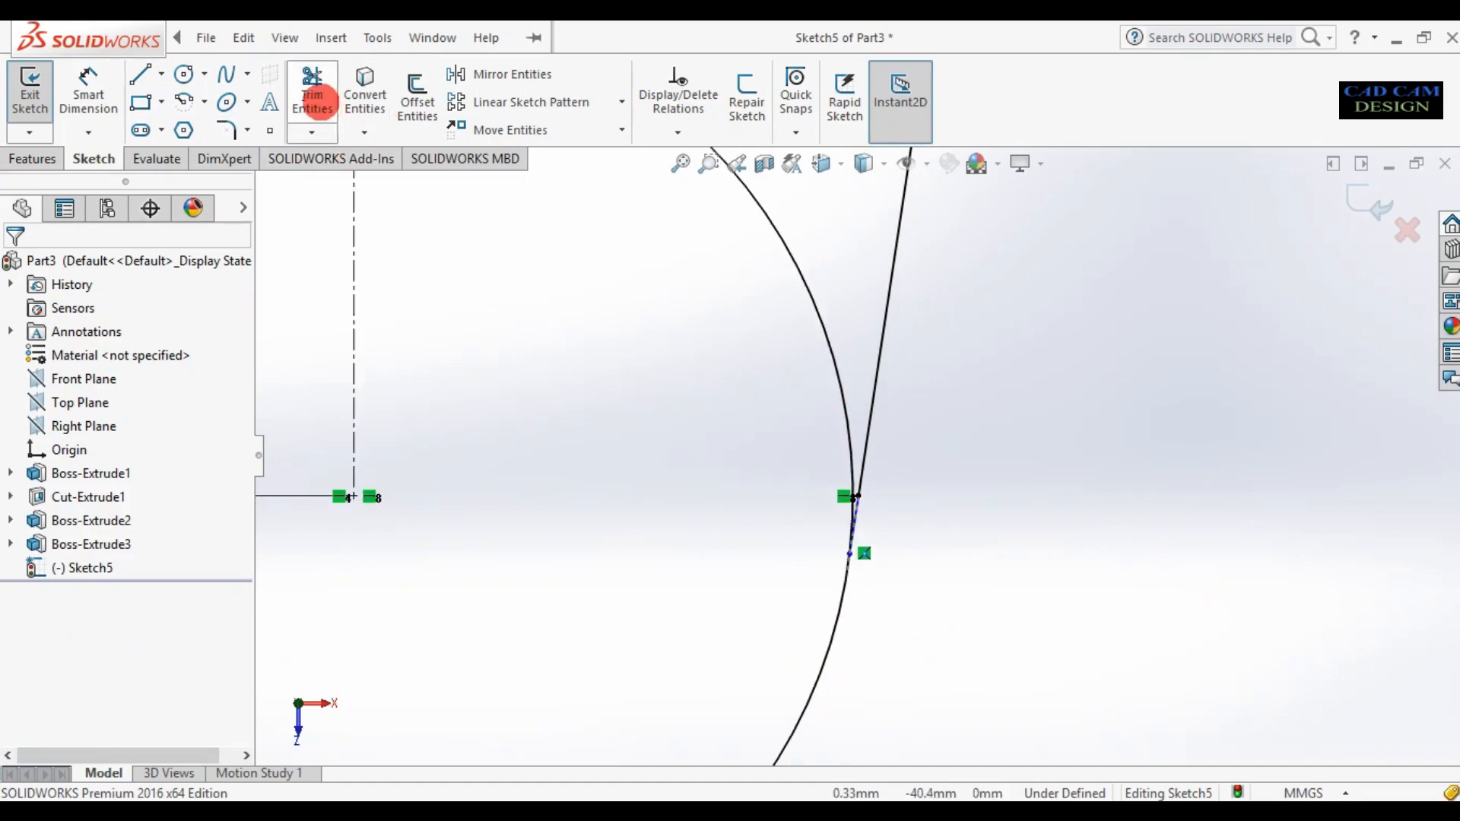
click(822, 322)
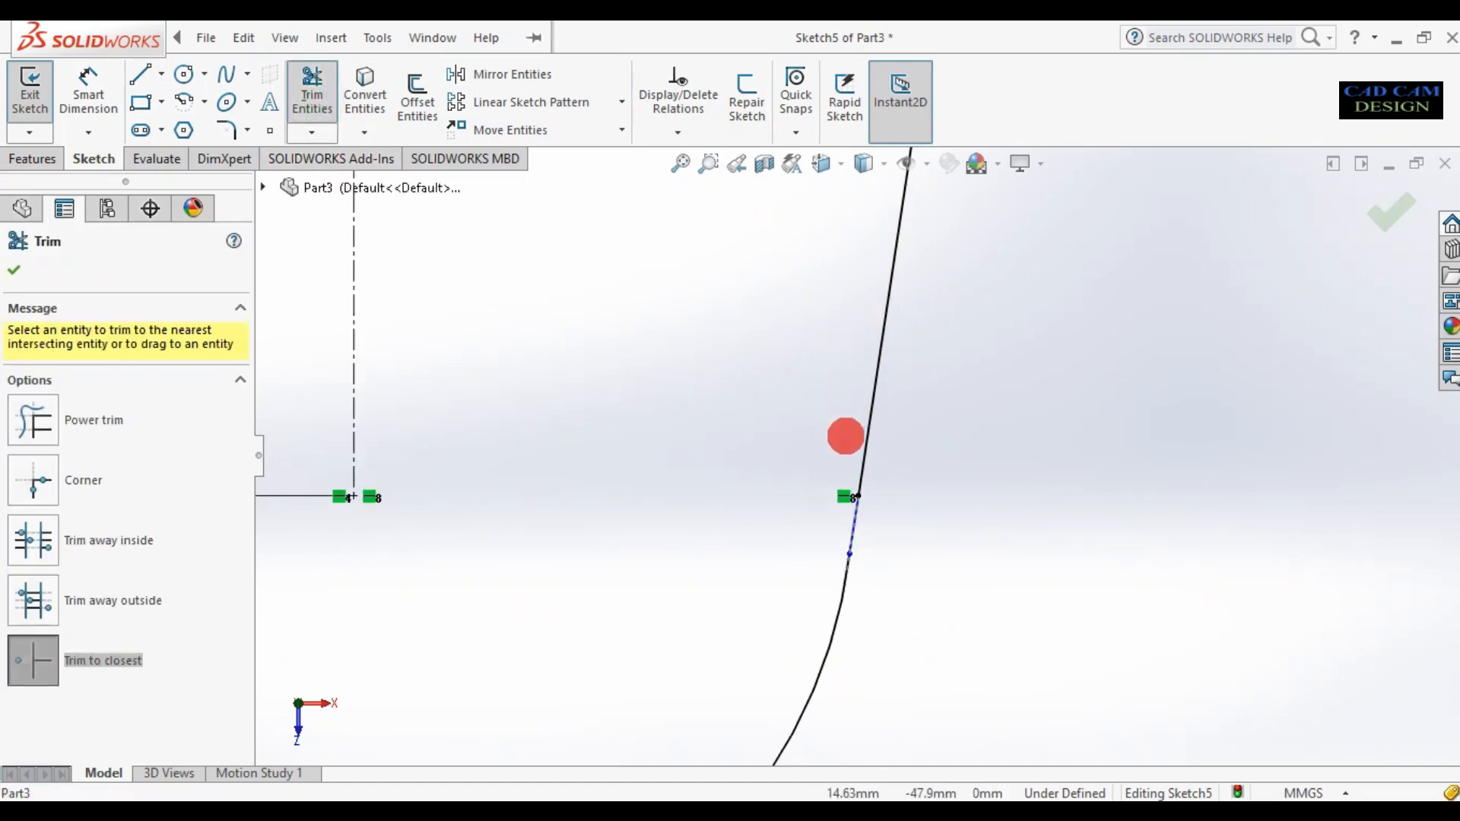
scroll(840, 429, up, 5)
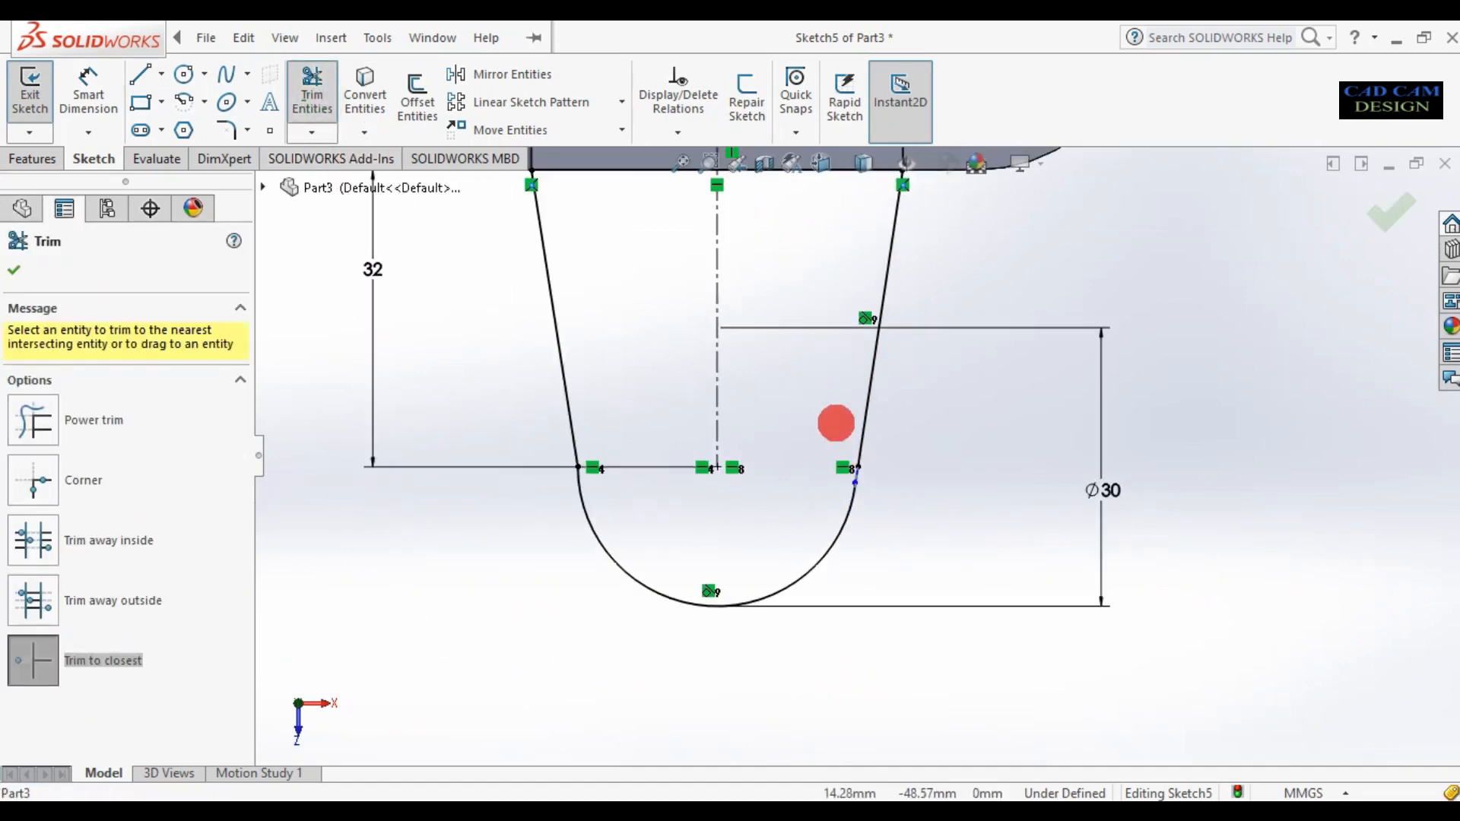
click(1382, 214)
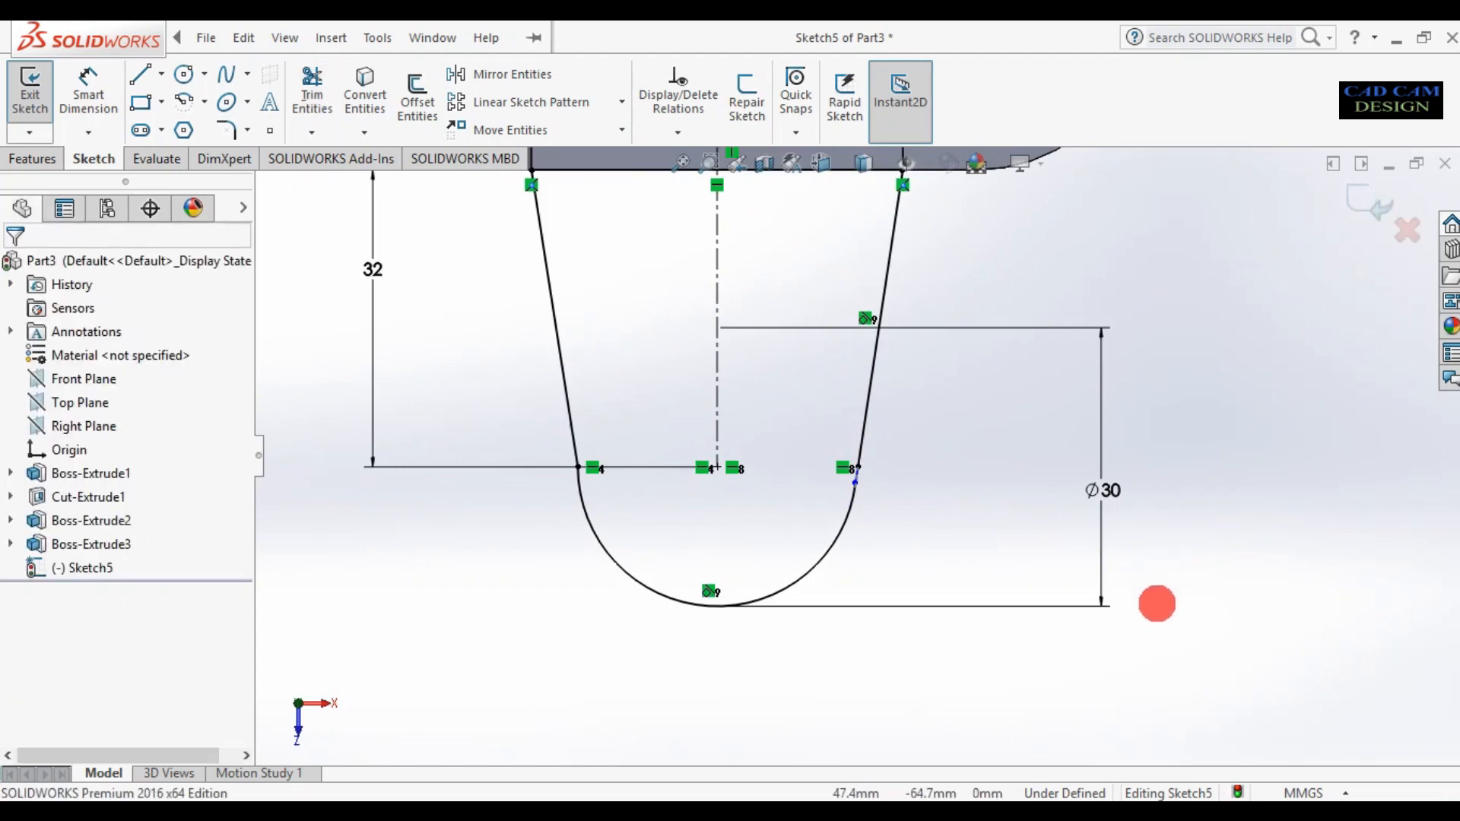
Exit the sketch and extrude the tapered arm profile 10 mm with the direction reversed, merging it with the bracket
middle_drag(1158, 606, 1121, 590)
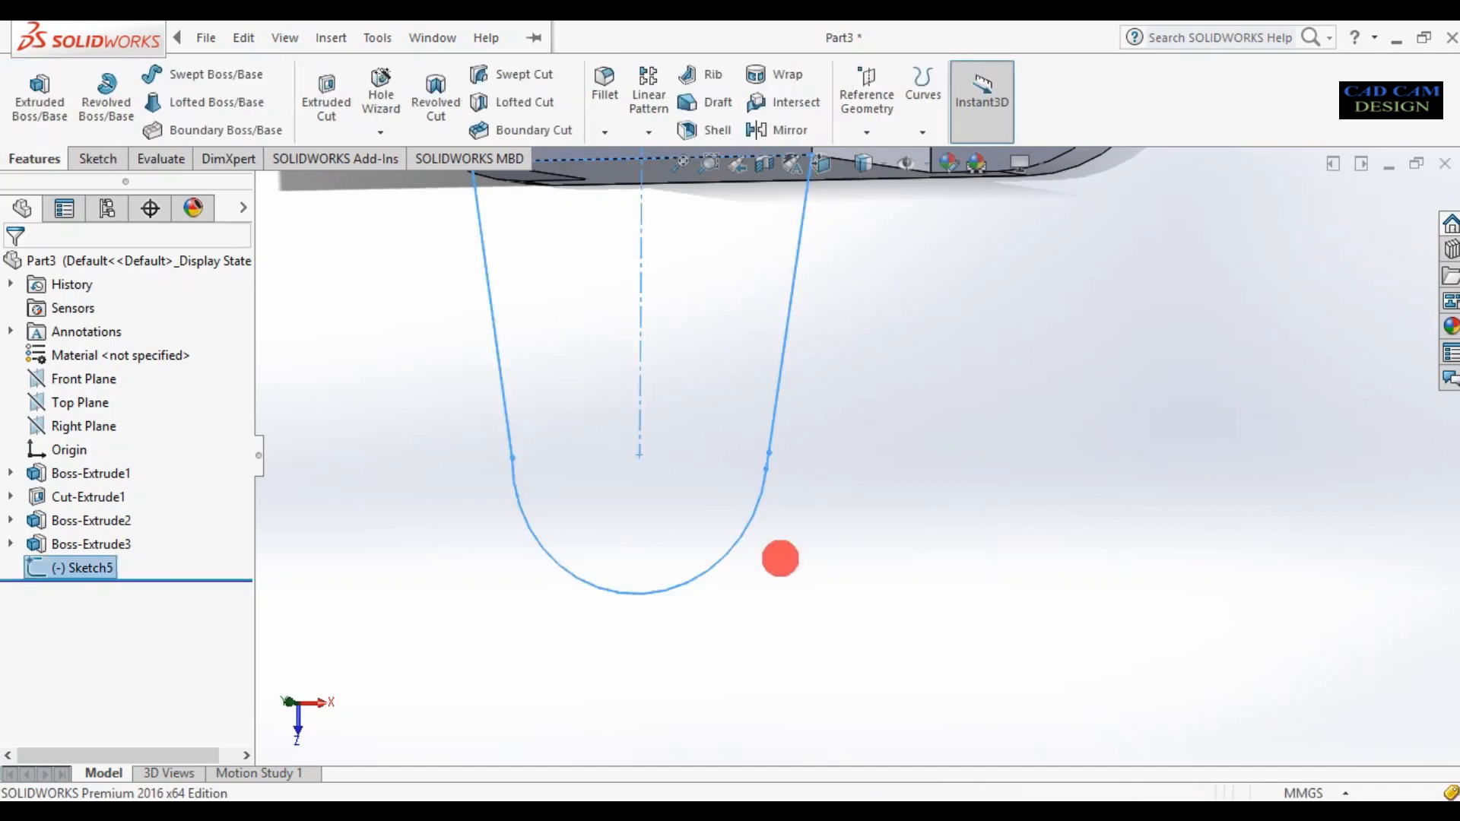
mouse_move(804, 501)
middle_down()
mouse_move(453, 377)
mouse_move(717, 385)
mouse_move(697, 405)
mouse_move(739, 417)
middle_up()
scroll(687, 427, down, 3)
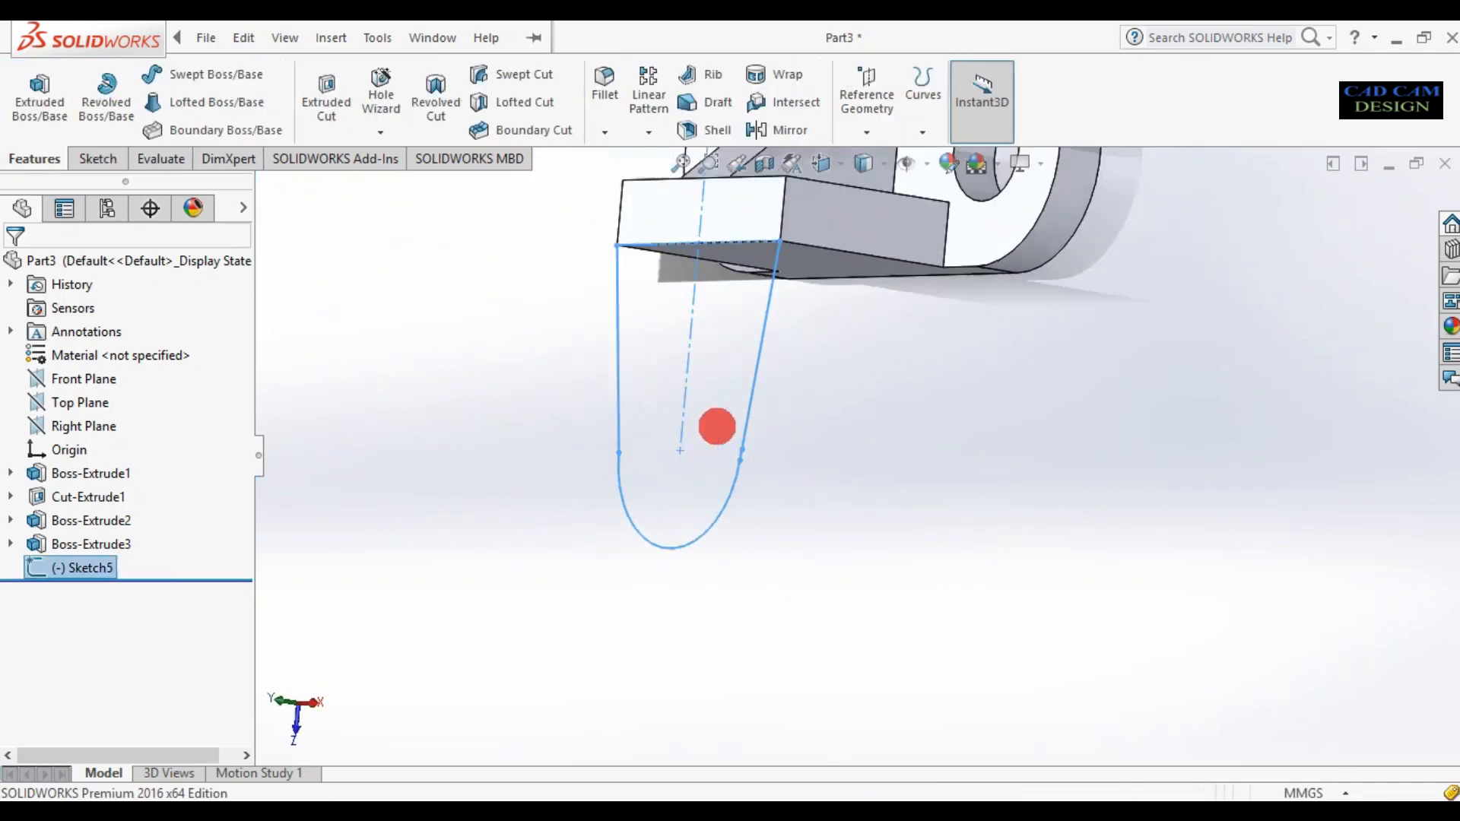
scroll(714, 424, up, 2)
click(39, 95)
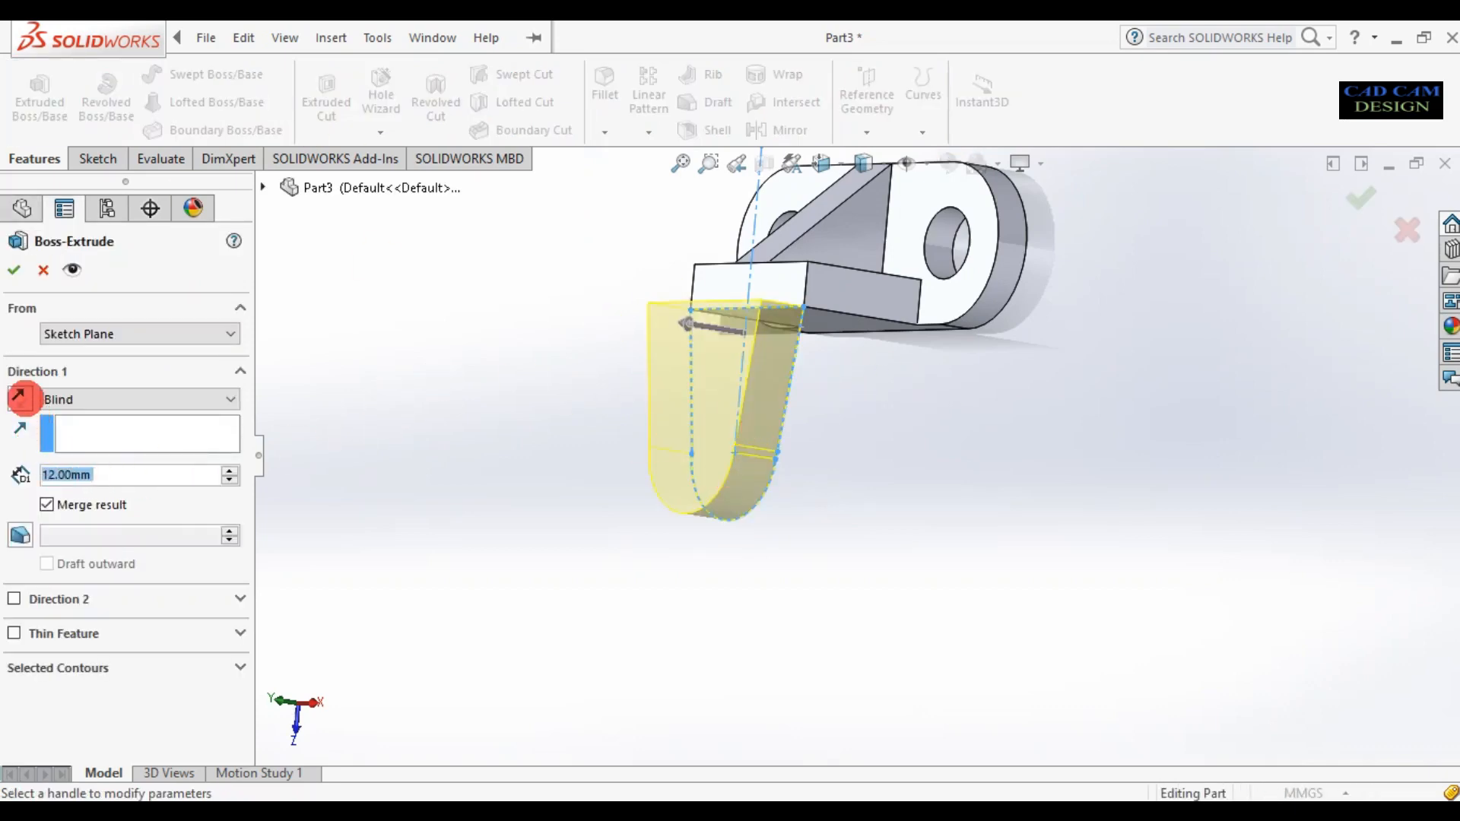
click(20, 396)
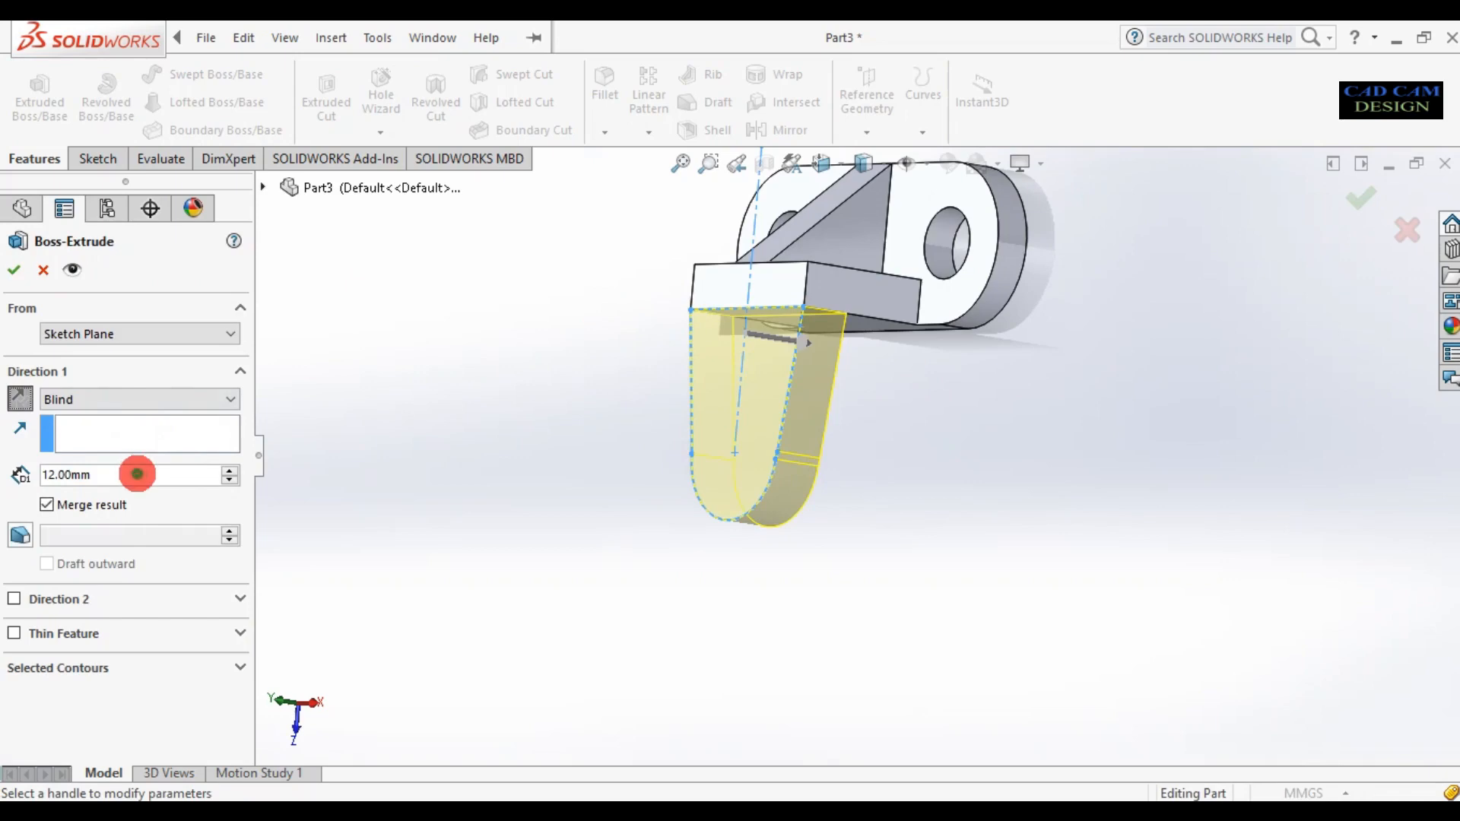
text(10)
key(Return)
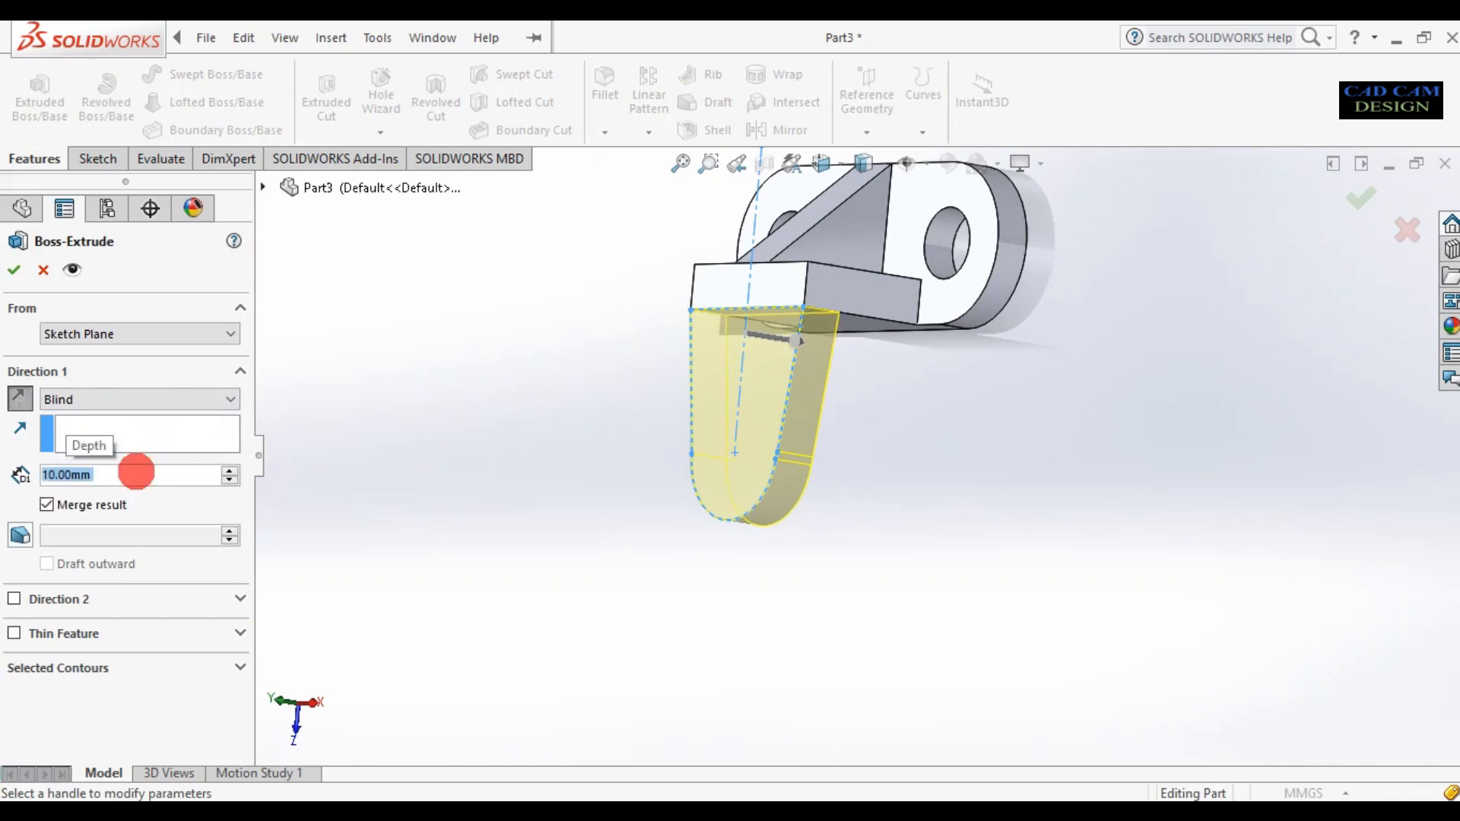
click(14, 270)
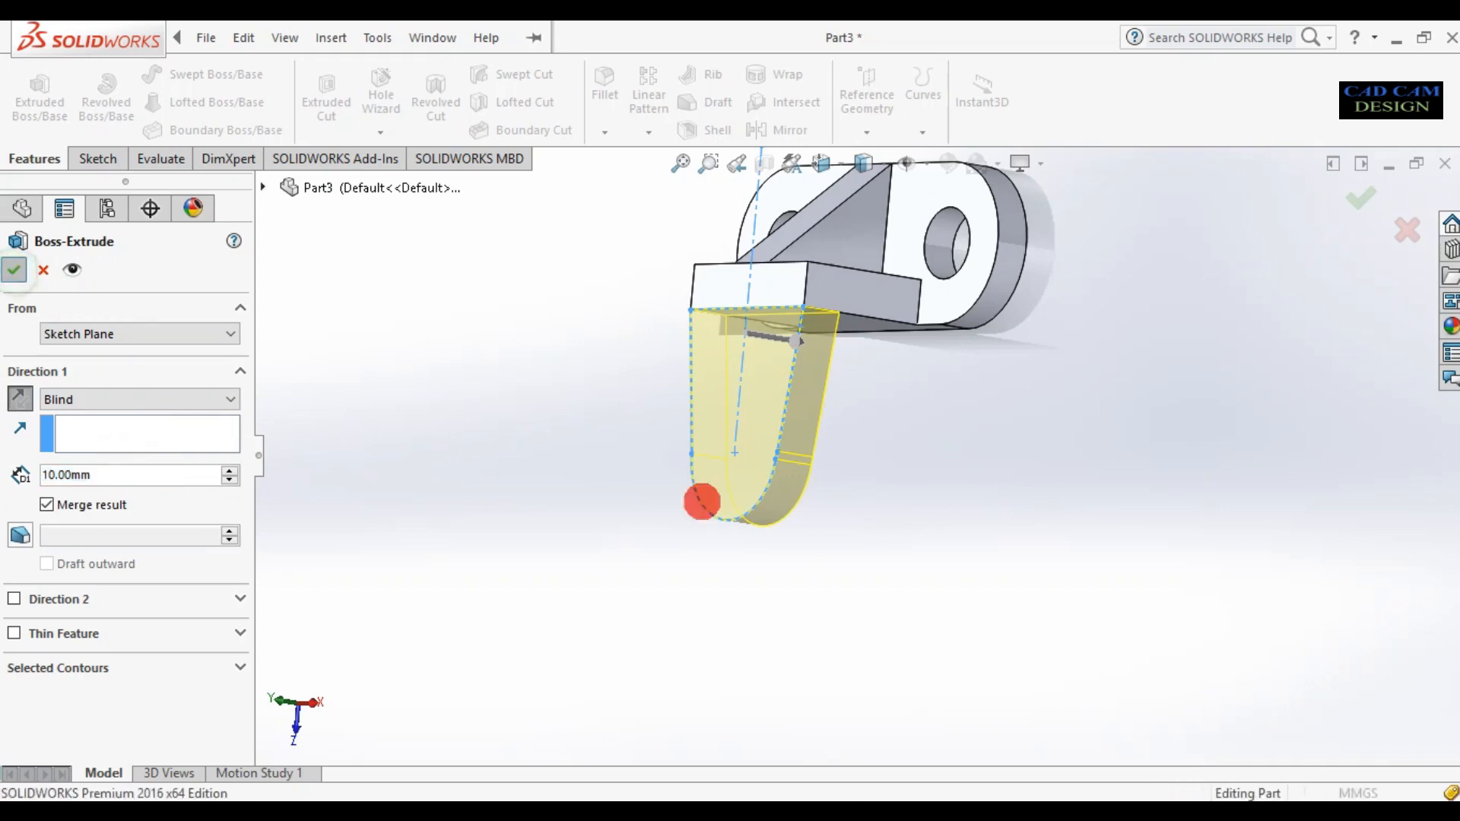
Edit the tapered arm's sketch, make the short connecting line at the round end horizontal, and rebuild the extrusion
scroll(806, 452, down, 5)
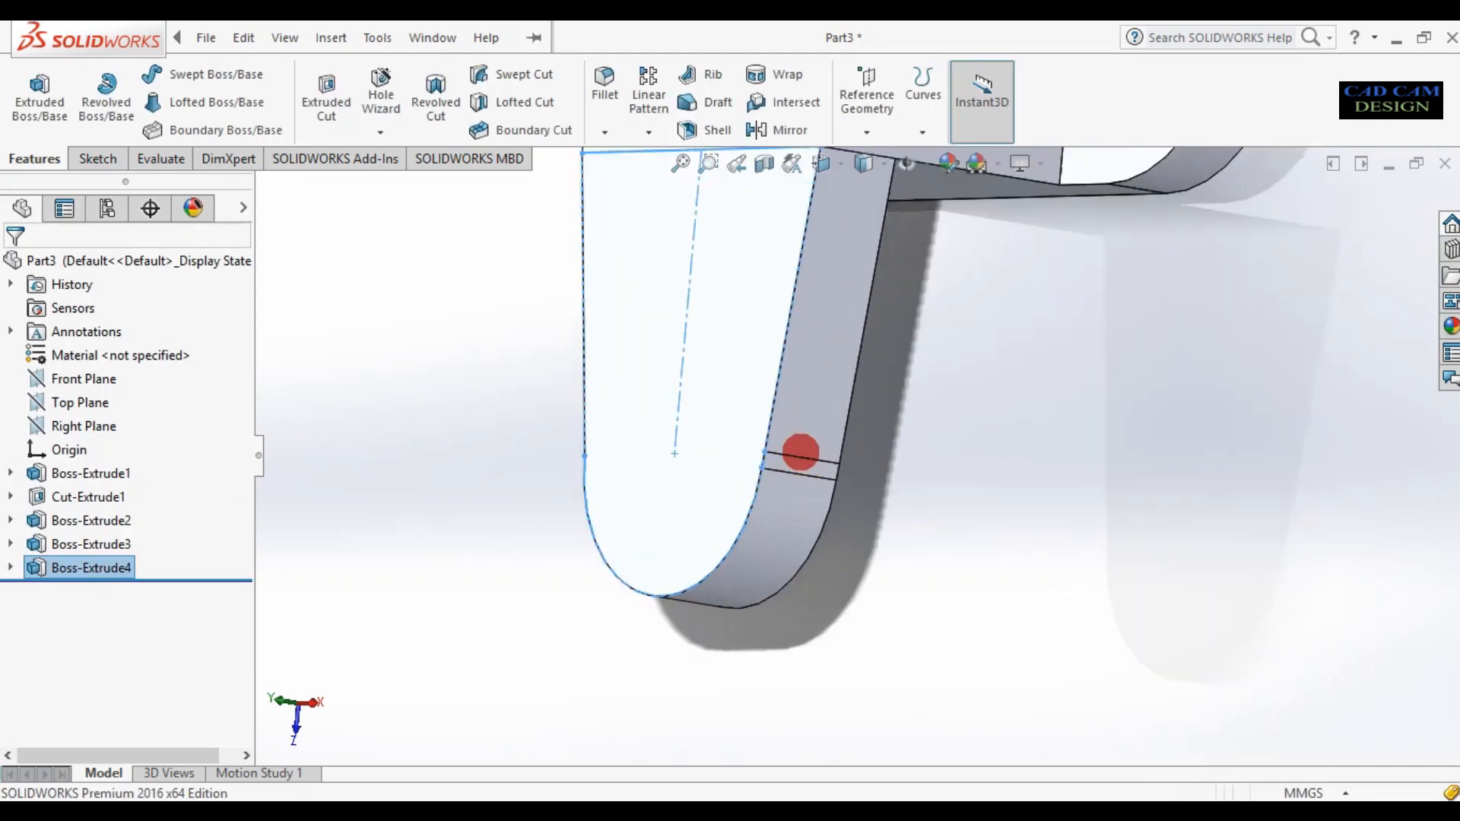
right_click(73, 568)
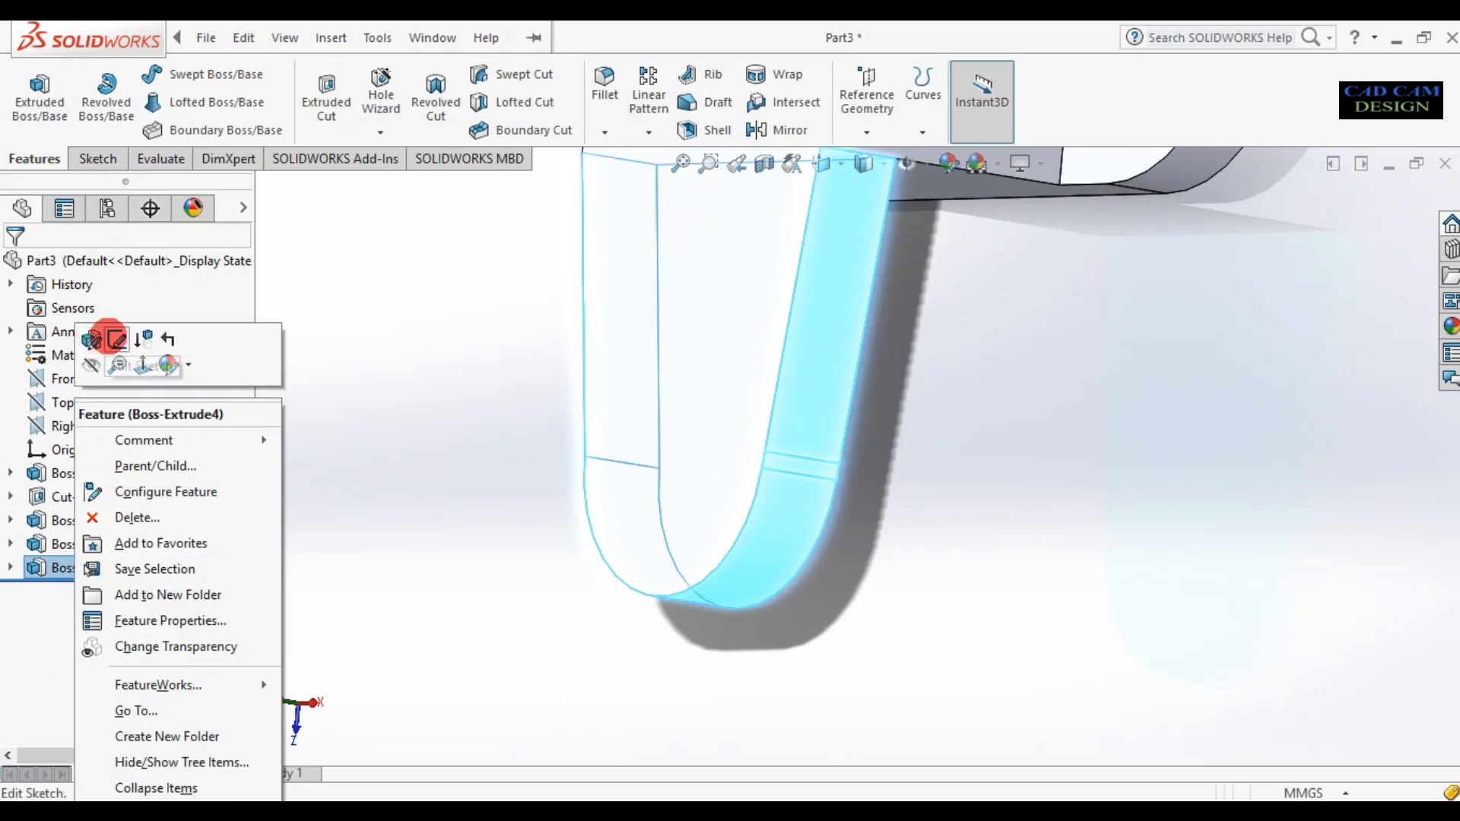
click(115, 339)
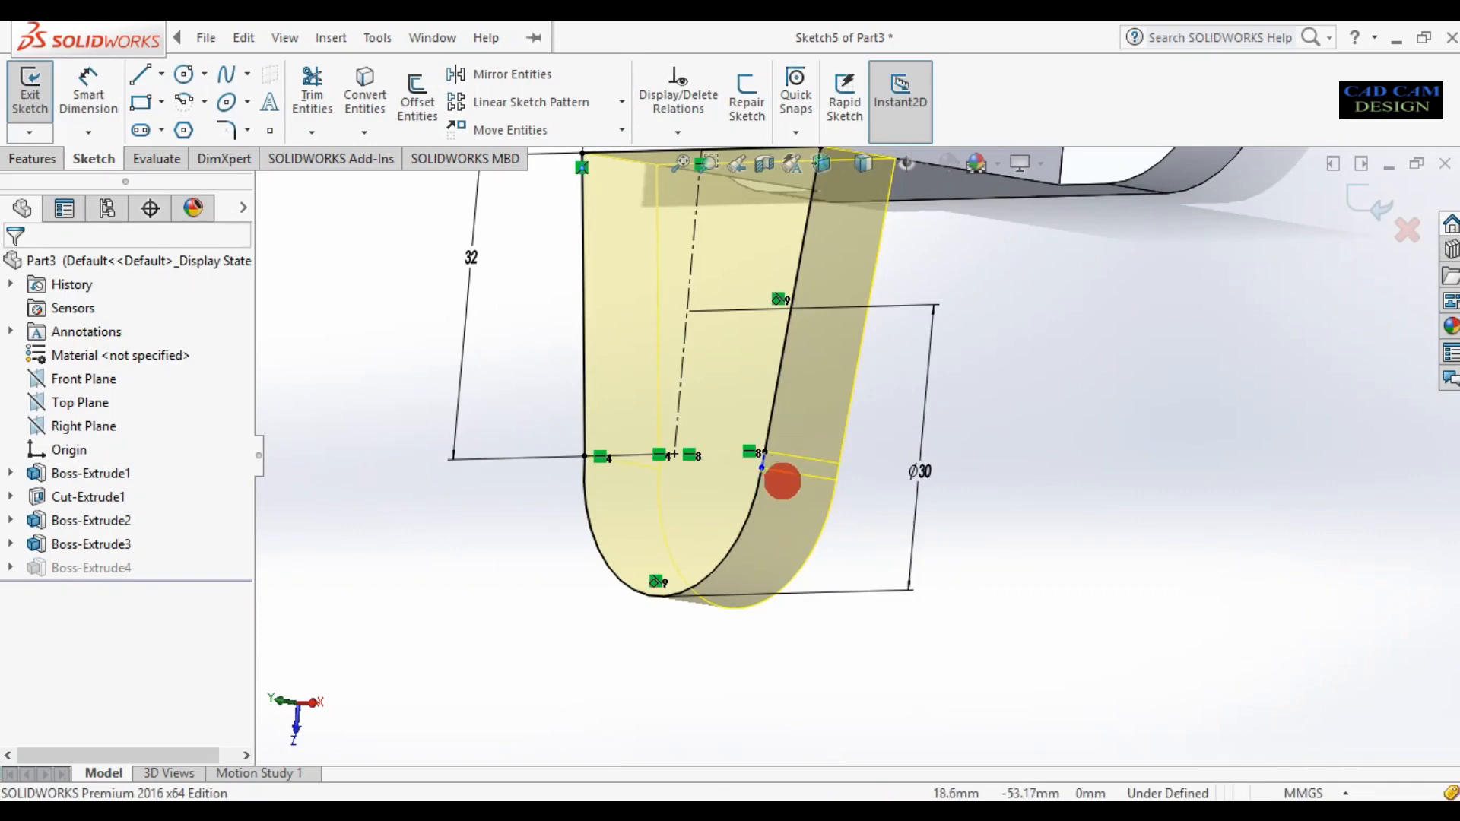
scroll(765, 452, down, 3)
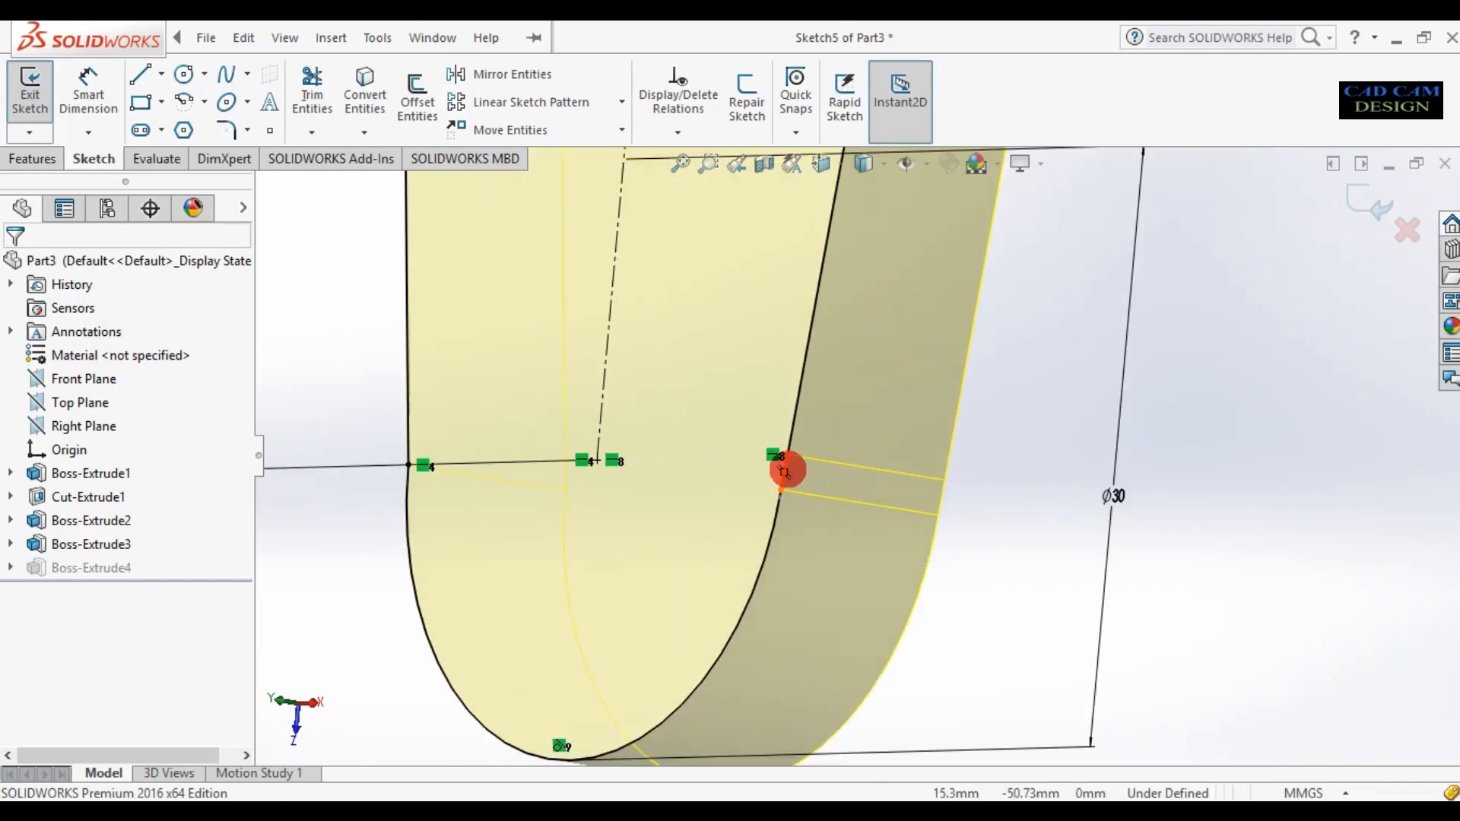
click(785, 464)
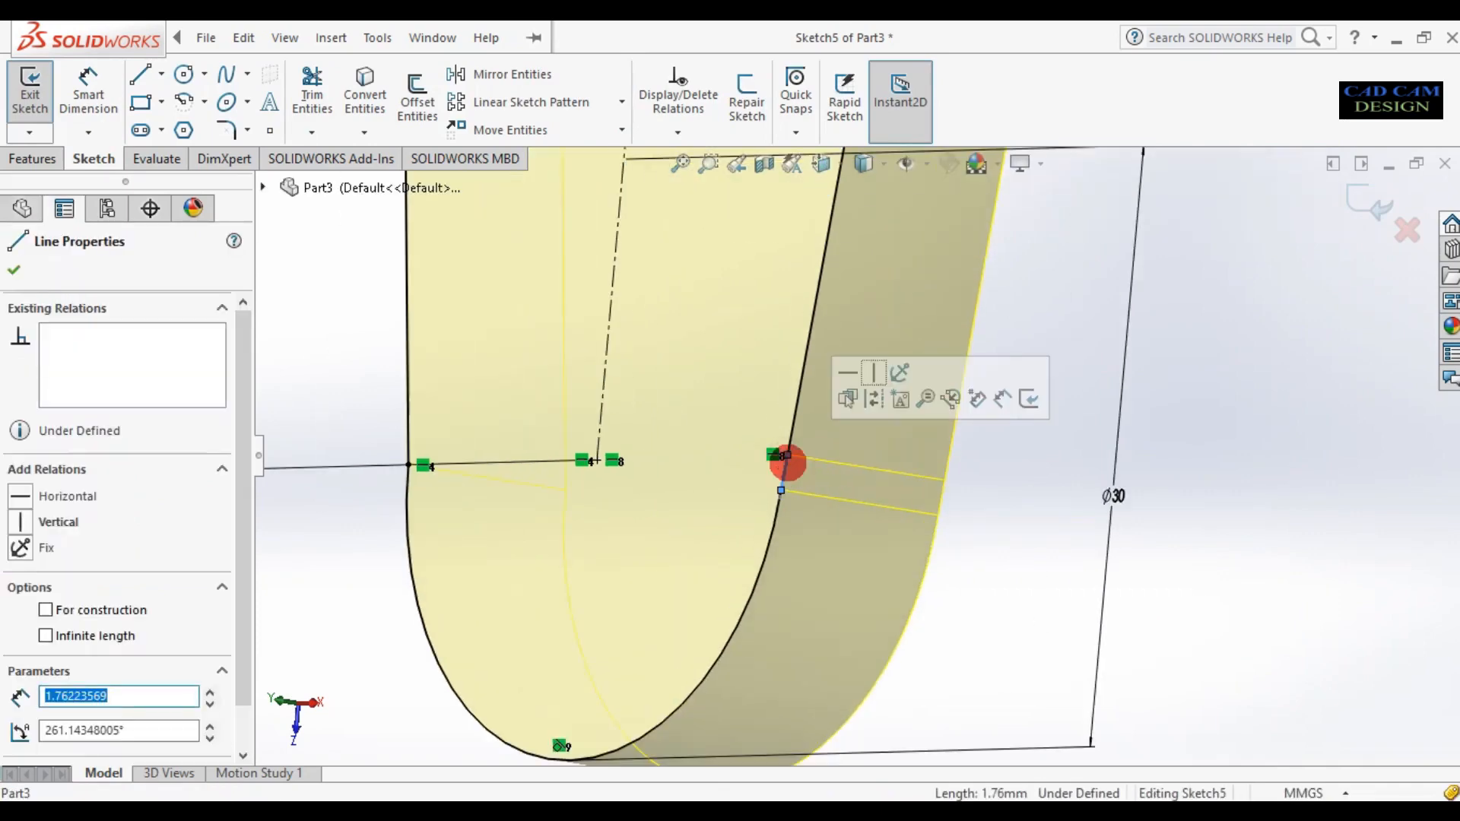
click(847, 372)
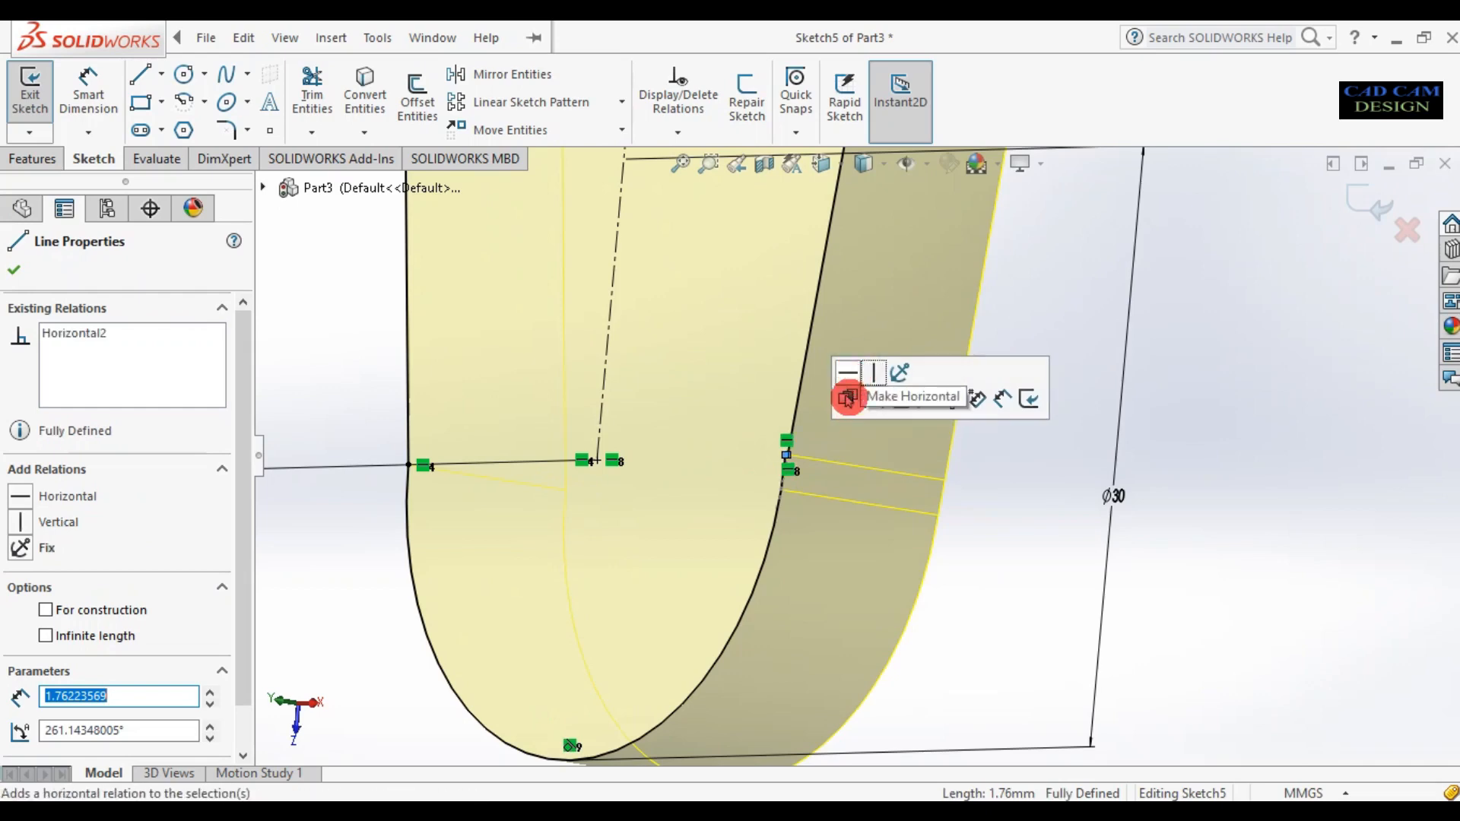
click(1365, 204)
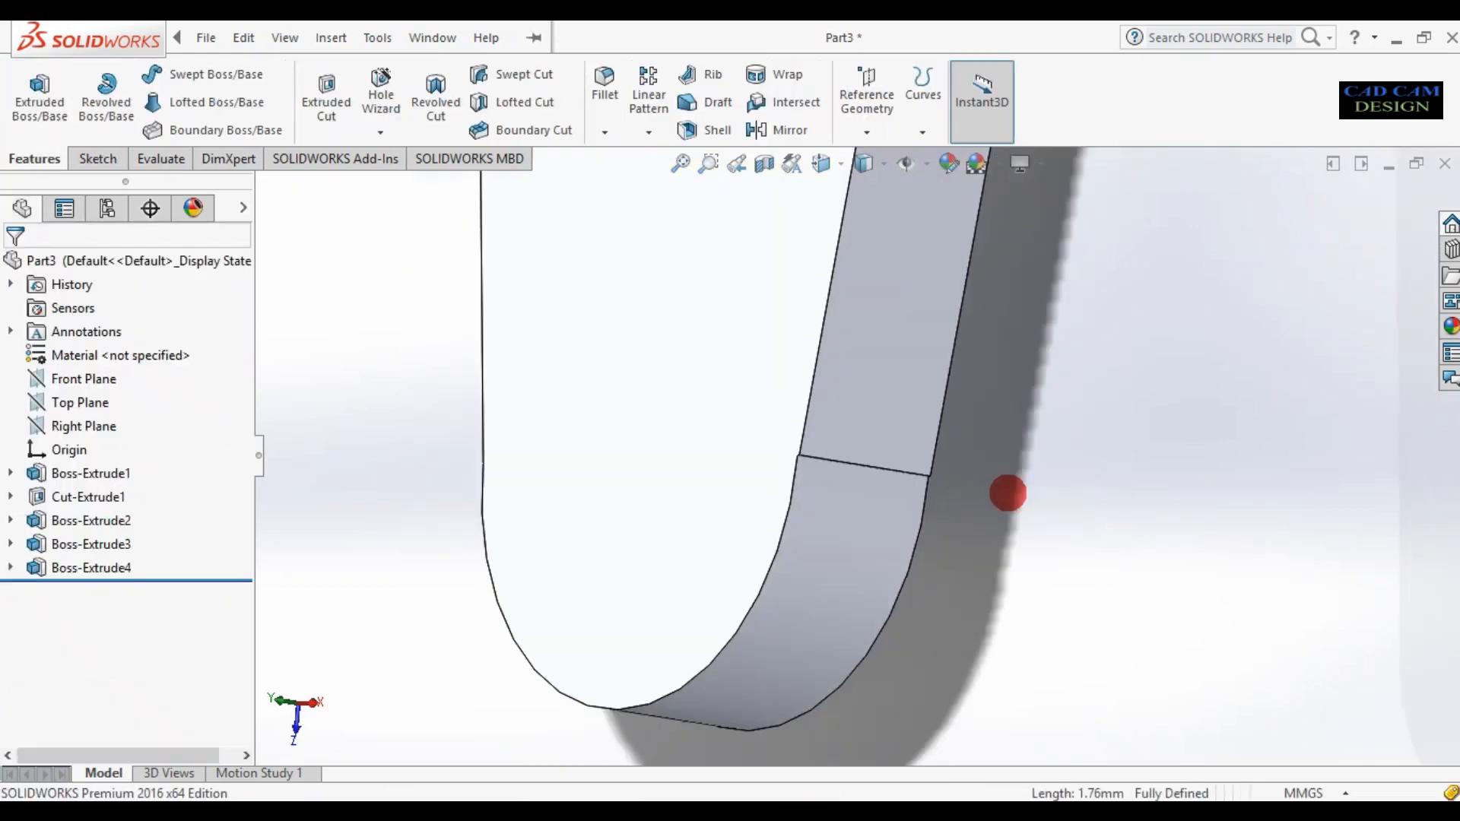
On the tapered arm's outer face, sketch a 15 mm radius circle concentric with the round end
middle_drag(900, 448, 890, 368)
click(804, 441)
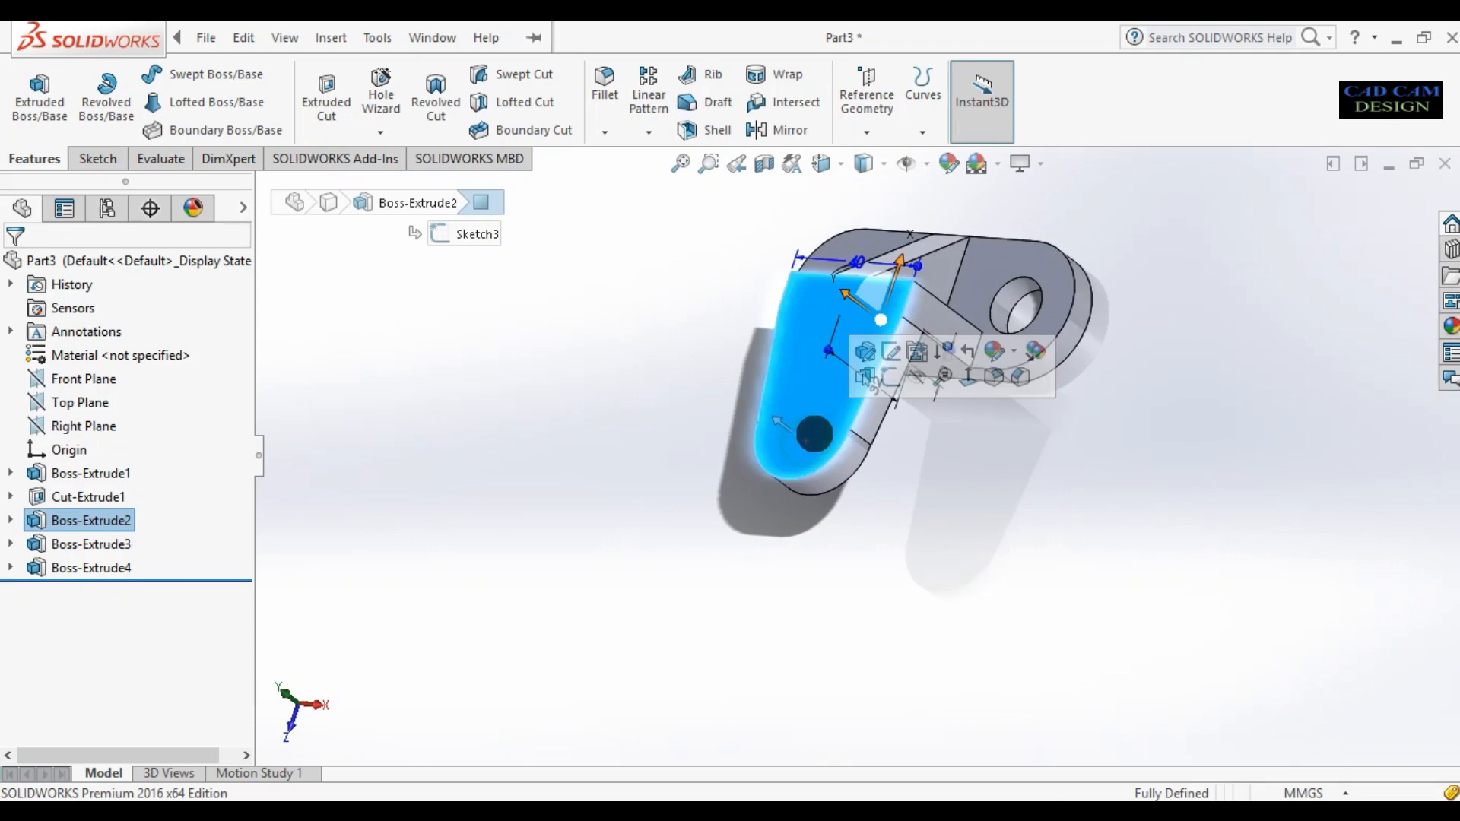
click(897, 375)
right_click(72, 590)
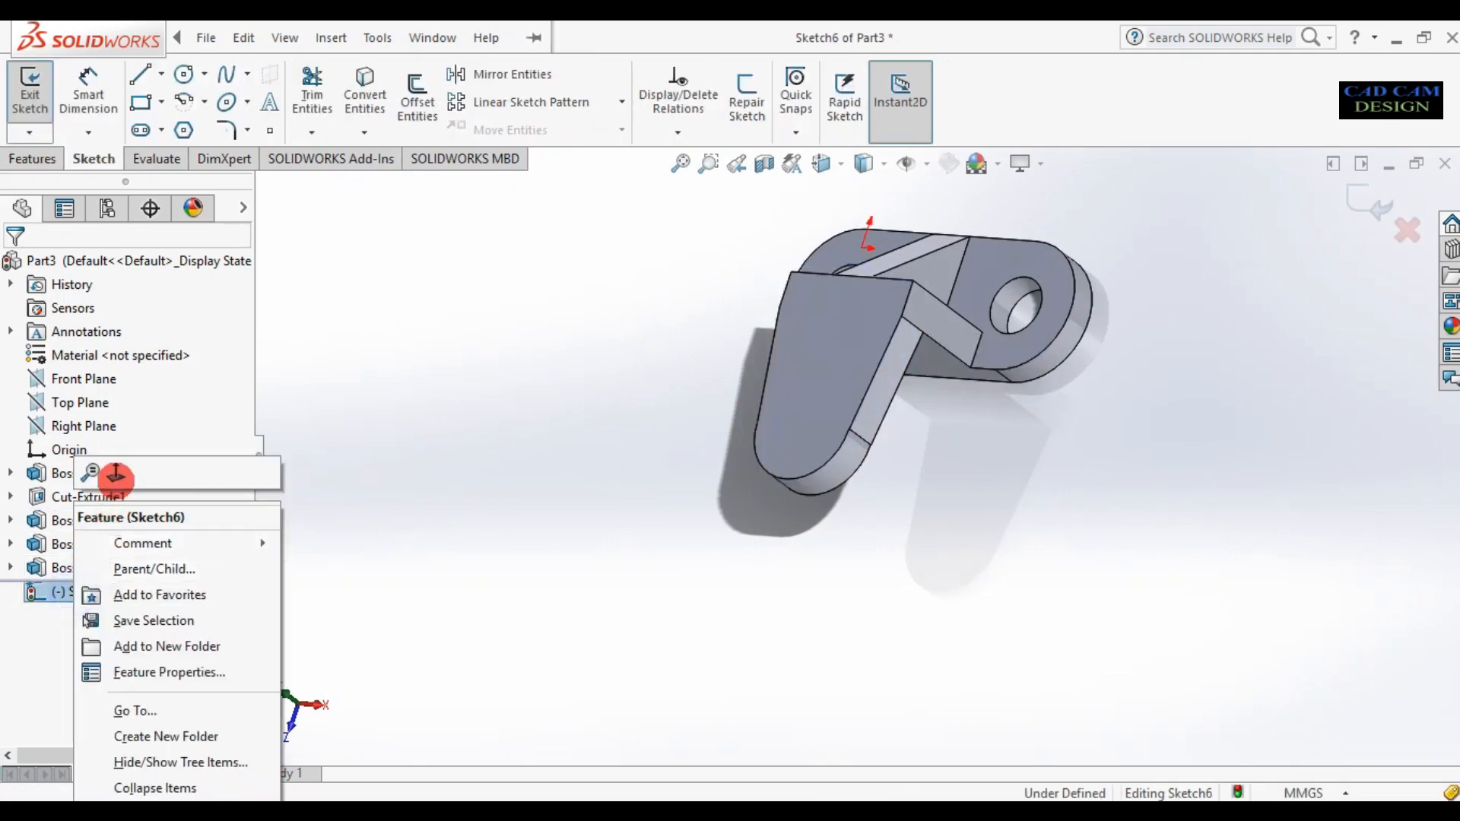
click(114, 476)
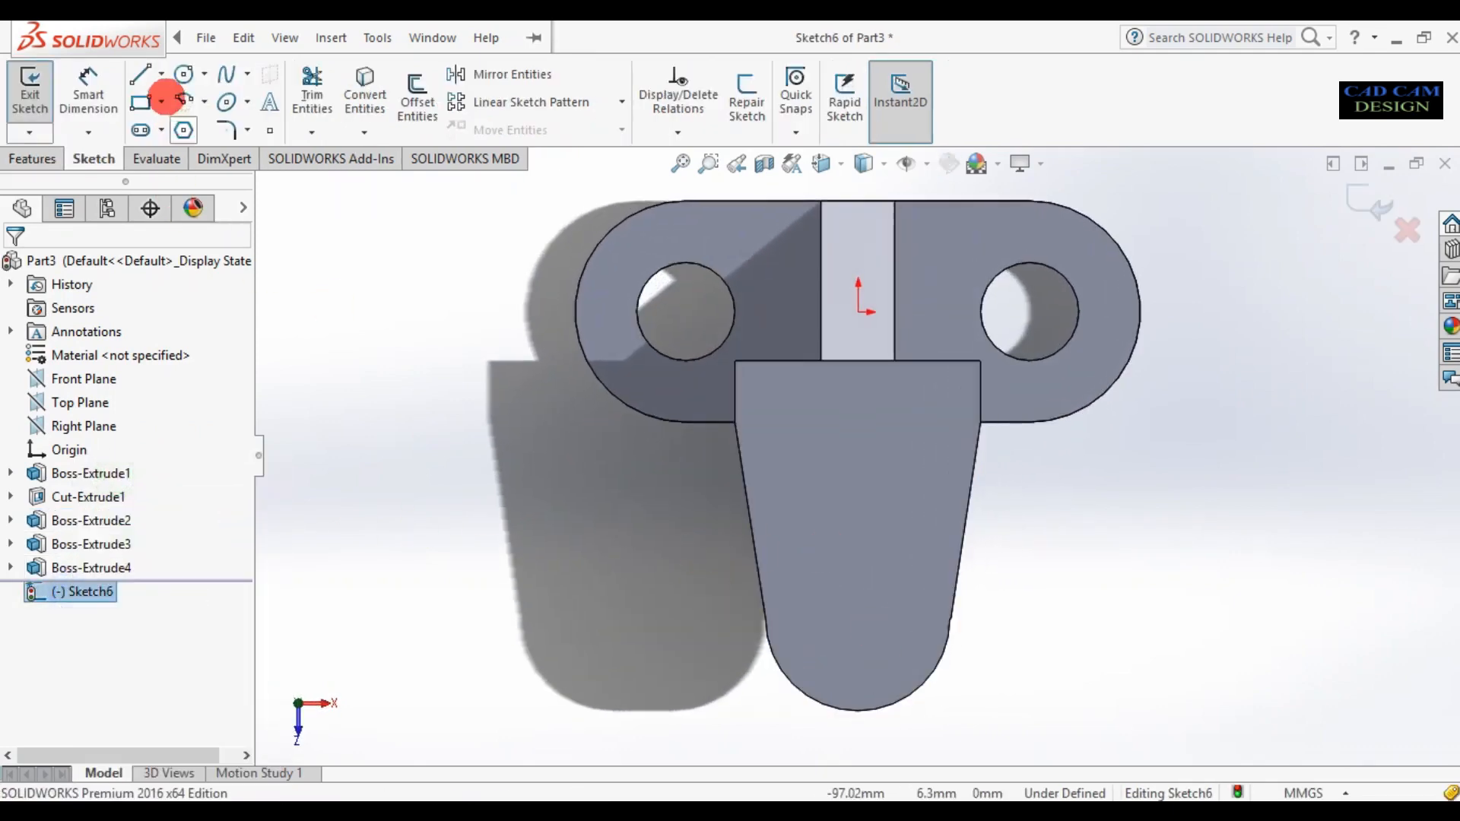
click(181, 73)
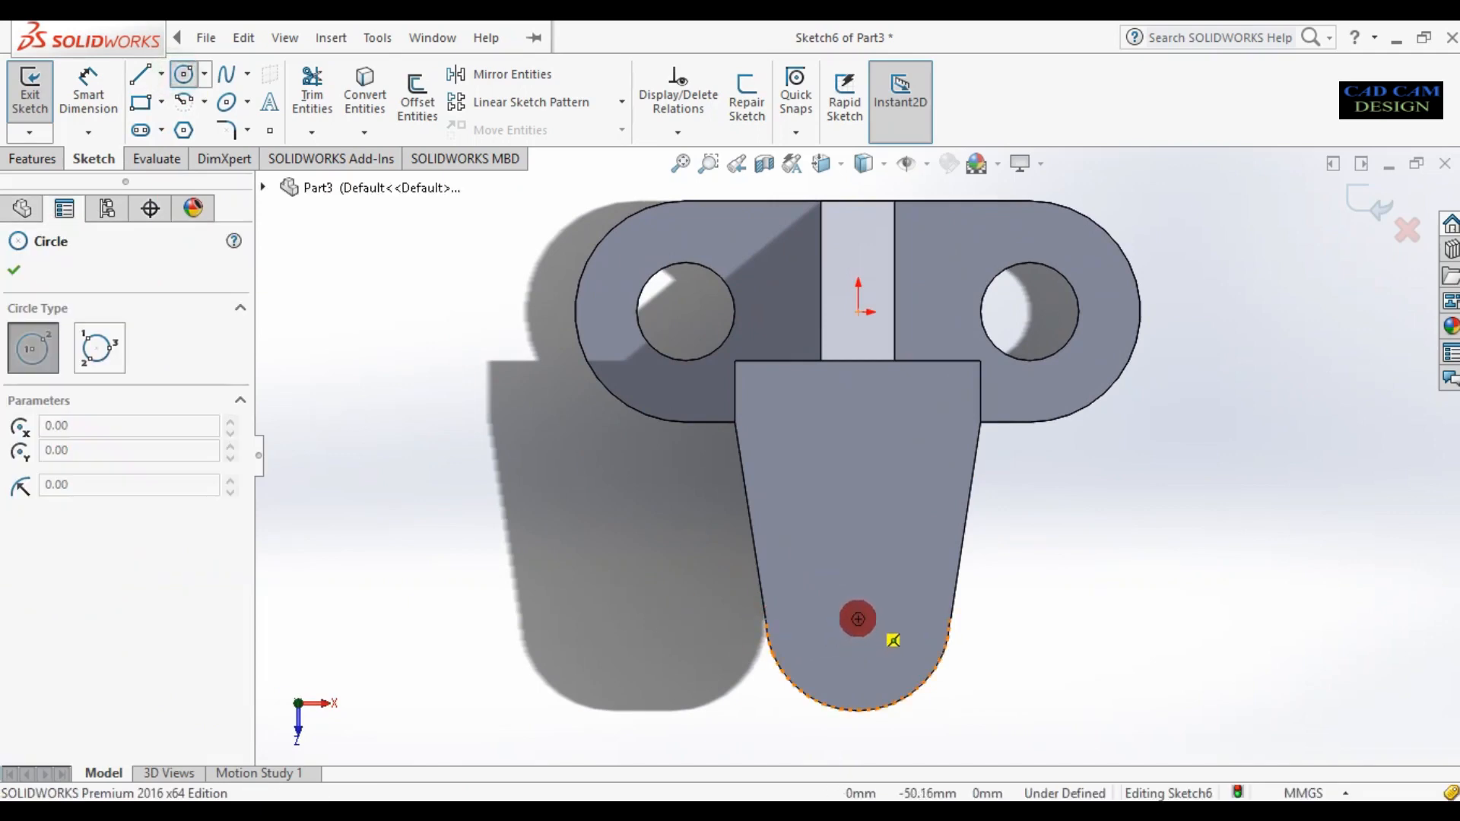
drag(857, 619, 947, 634)
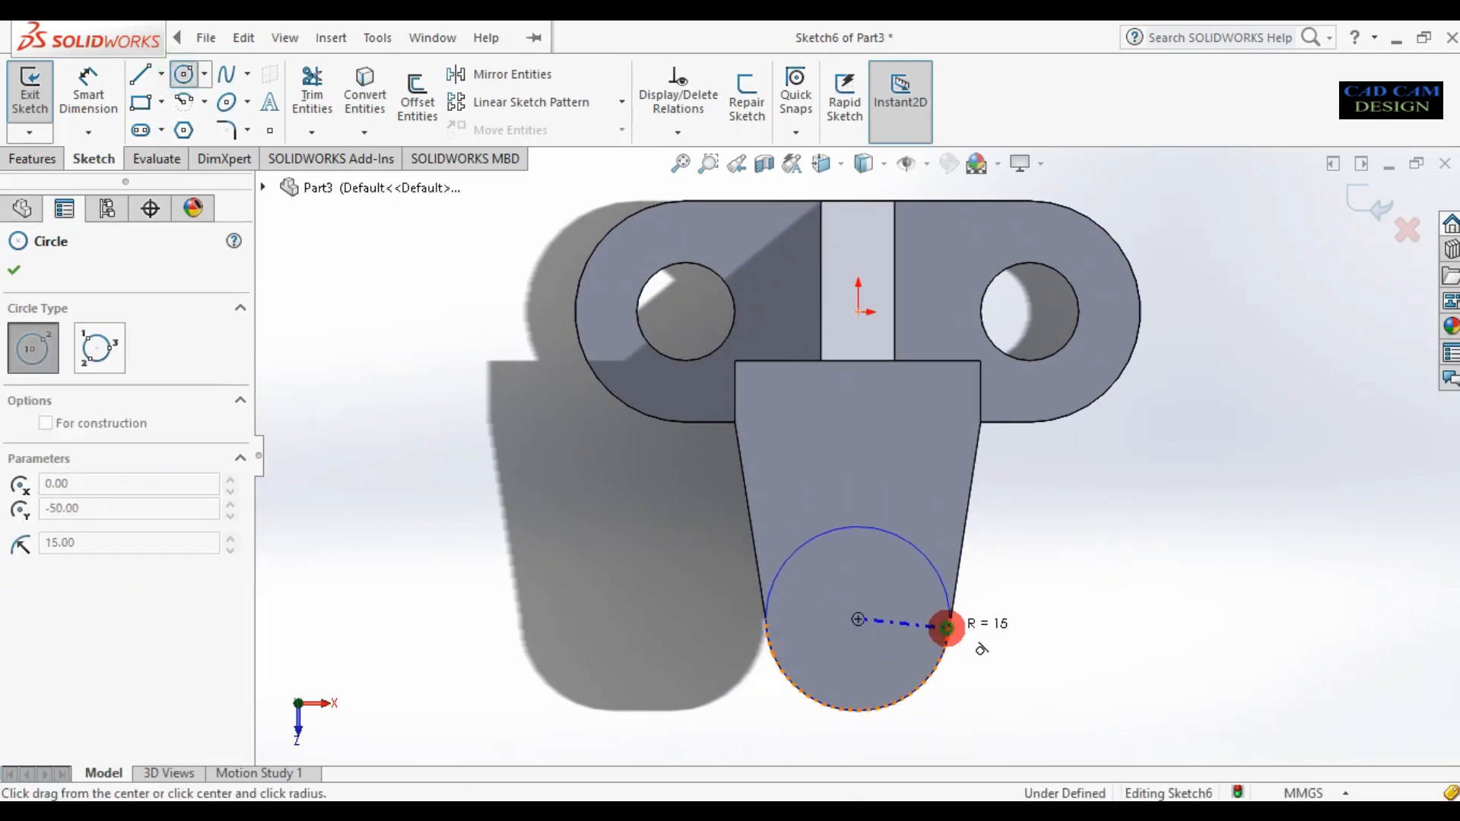
click(947, 628)
middle_drag(989, 634, 890, 581)
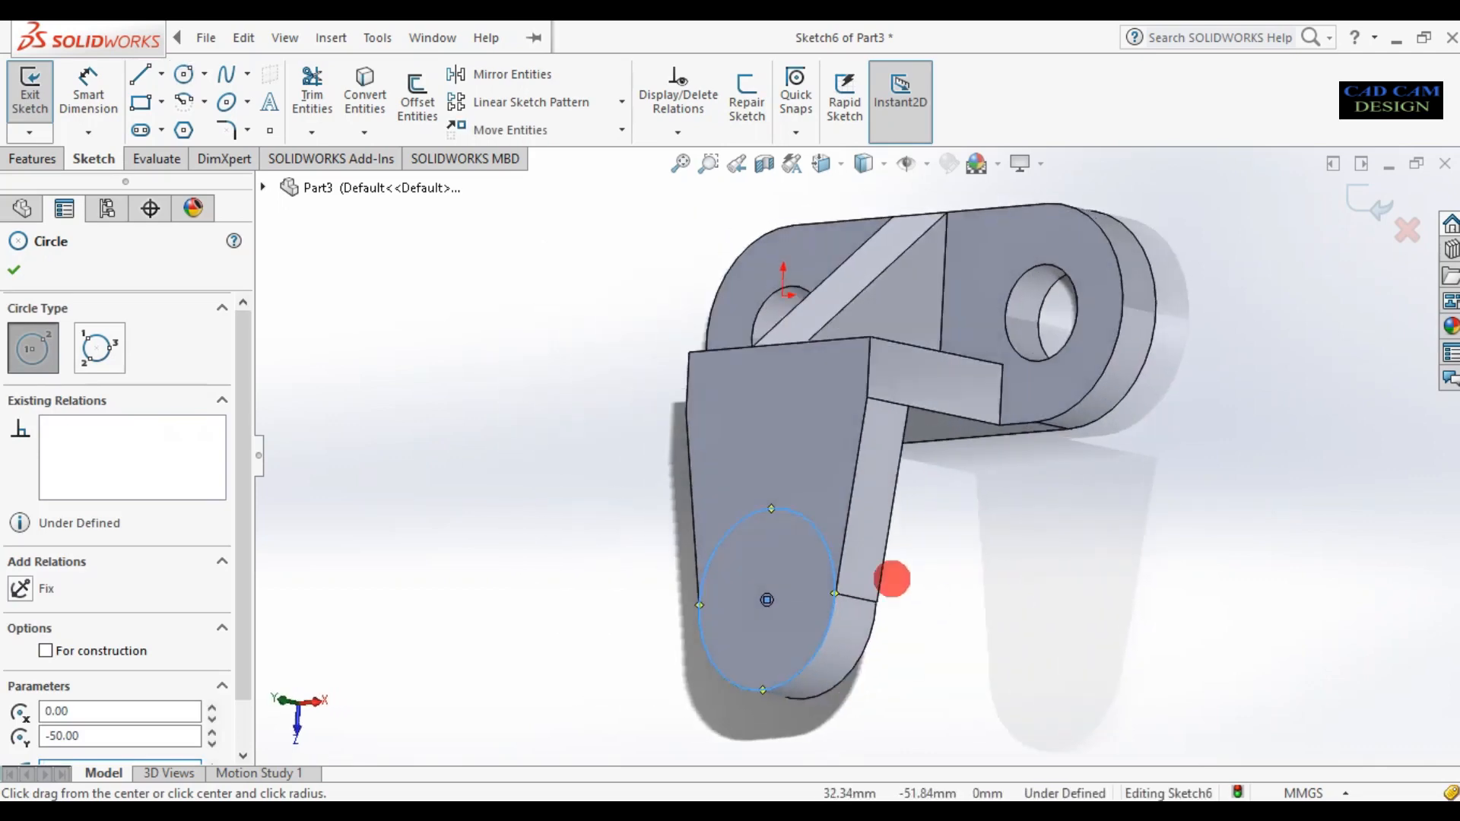
click(15, 264)
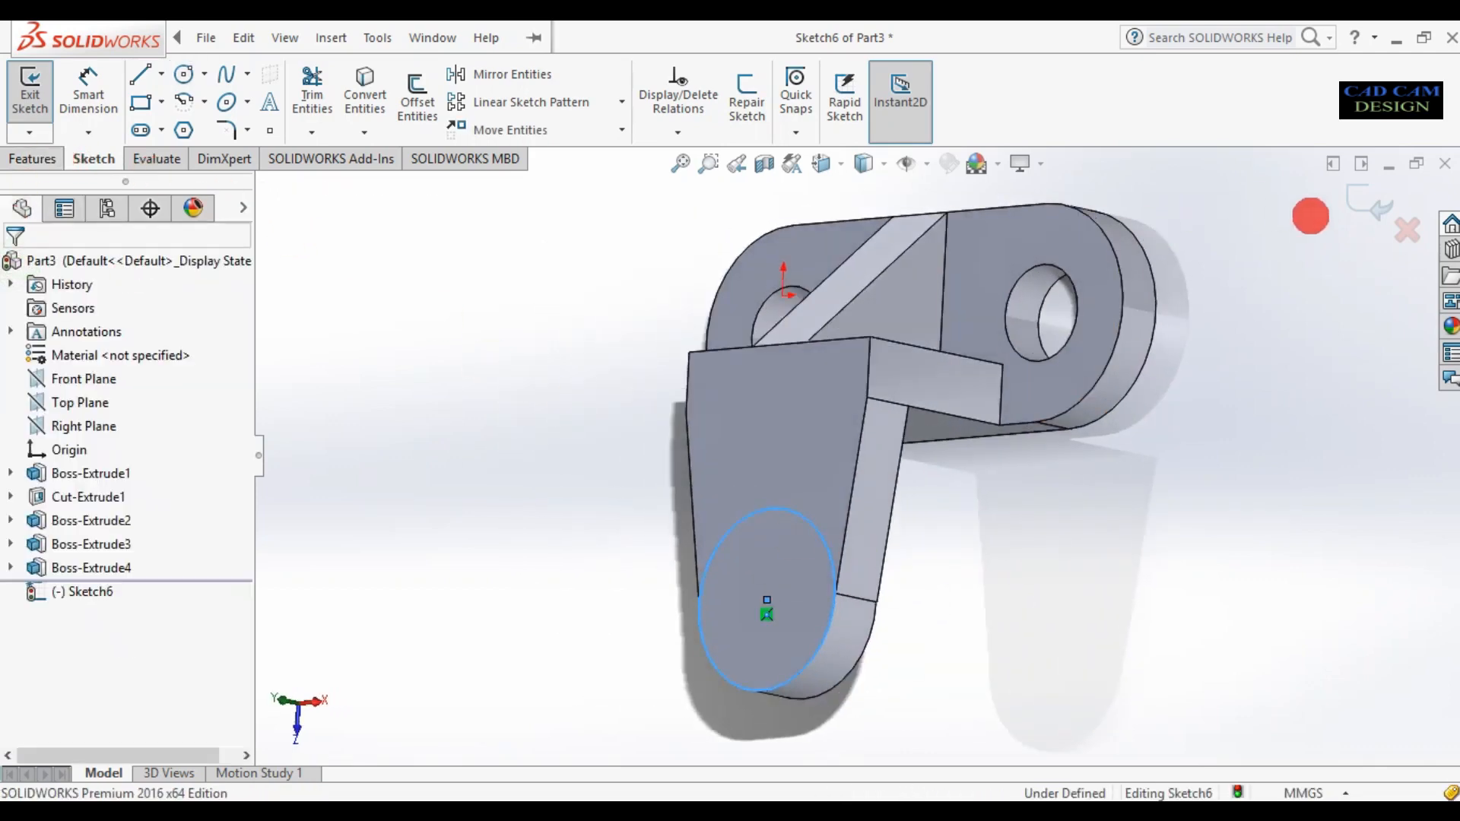
Extrude the circle 10 mm outward from the arm's face as a cylindrical boss
click(1354, 199)
click(35, 158)
click(42, 95)
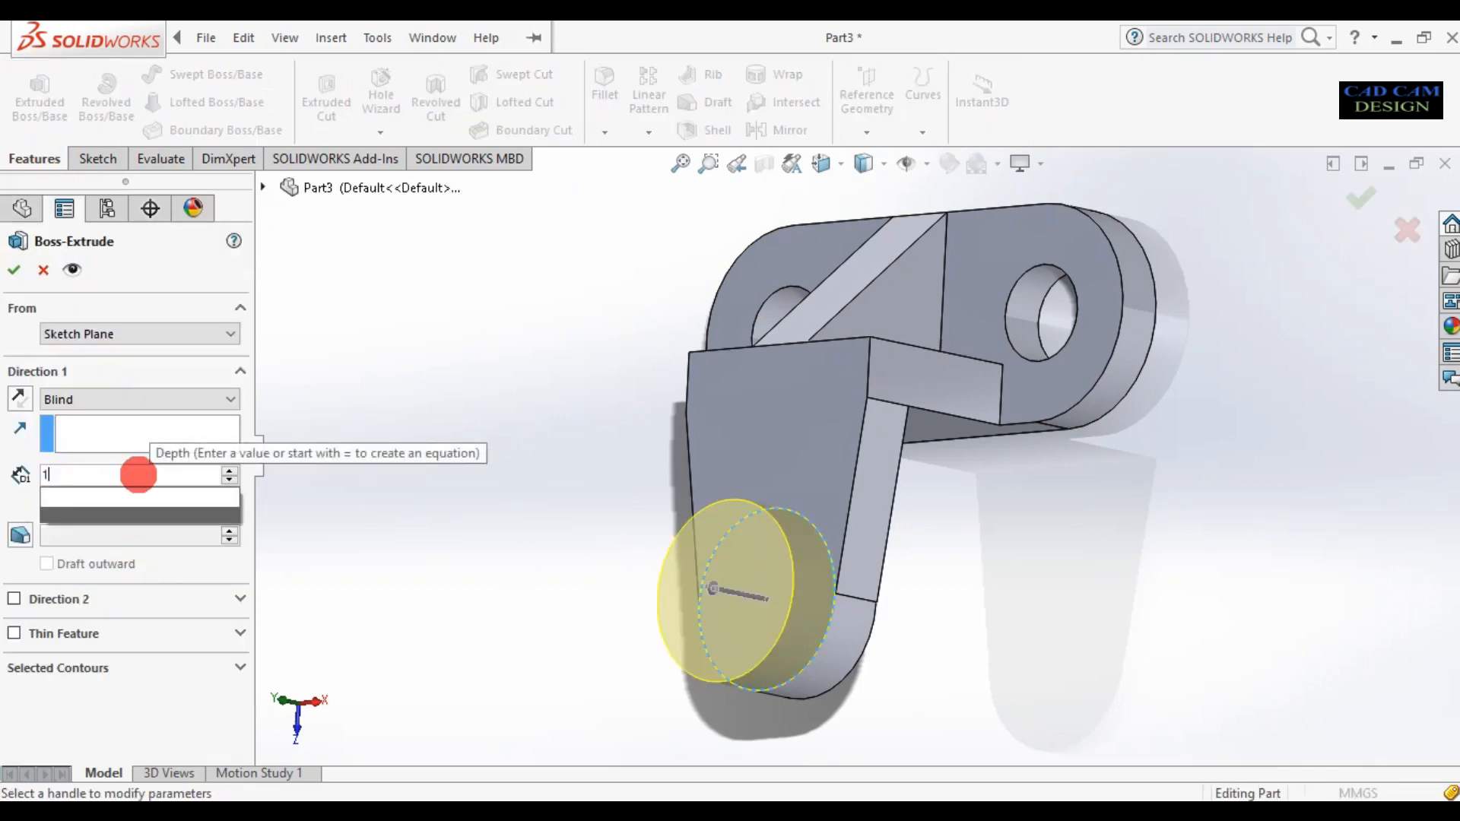
click(19, 272)
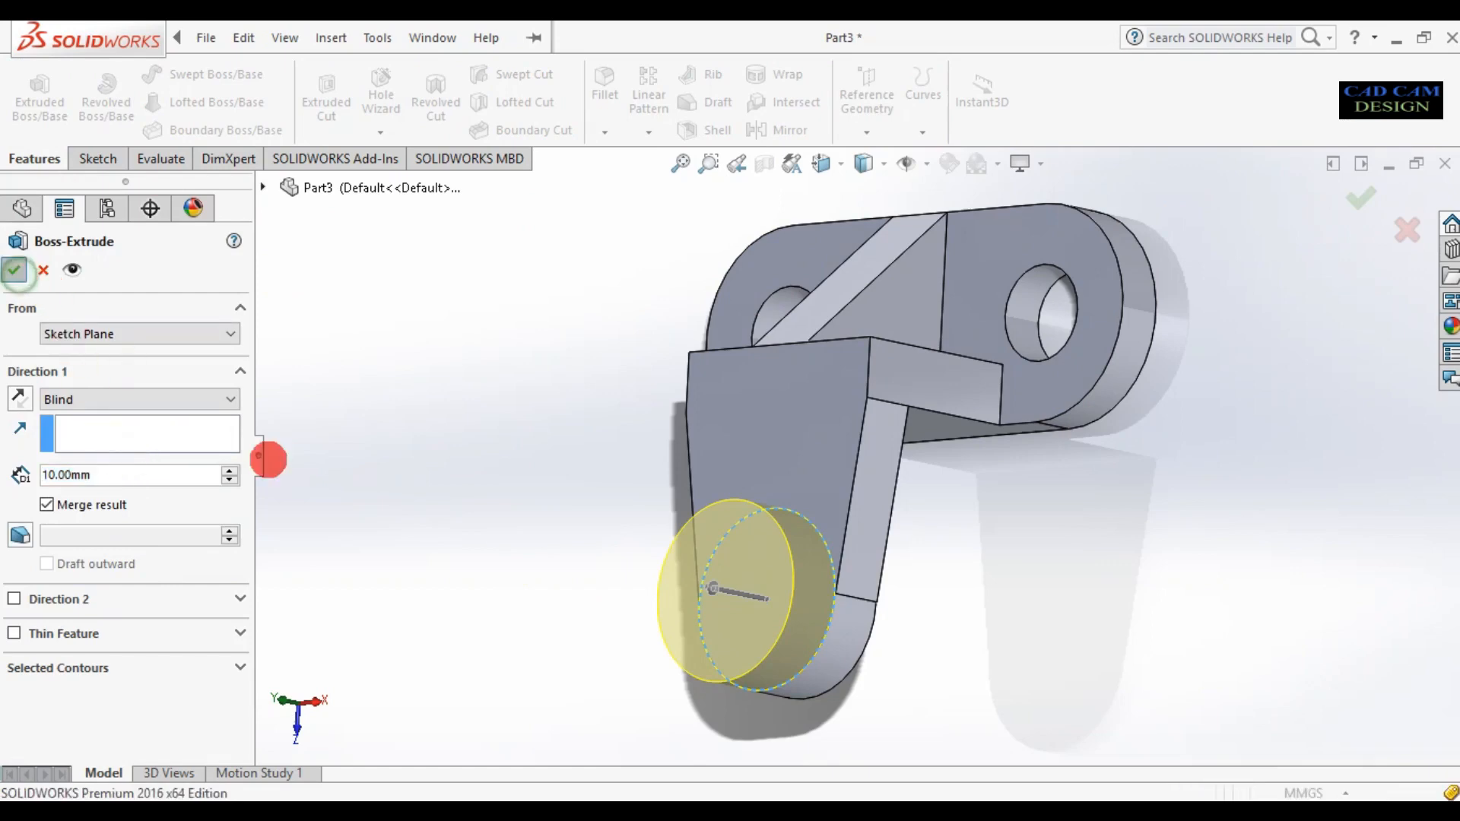
Start a sketch on the cylindrical boss's end face and draw a concentric circle about 15.35 mm in diameter
middle_drag(547, 620, 755, 660)
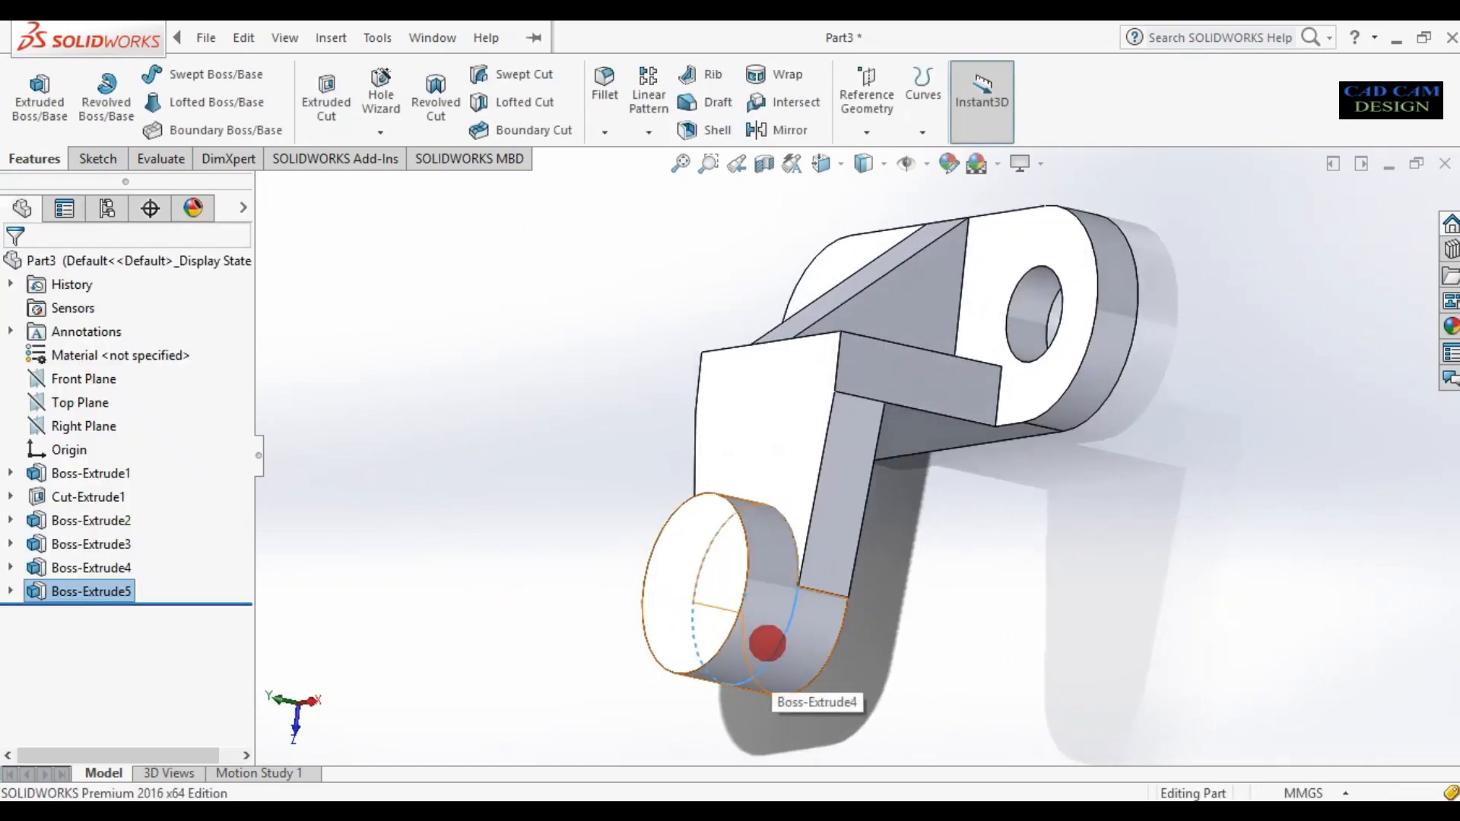
middle_drag(576, 598, 638, 619)
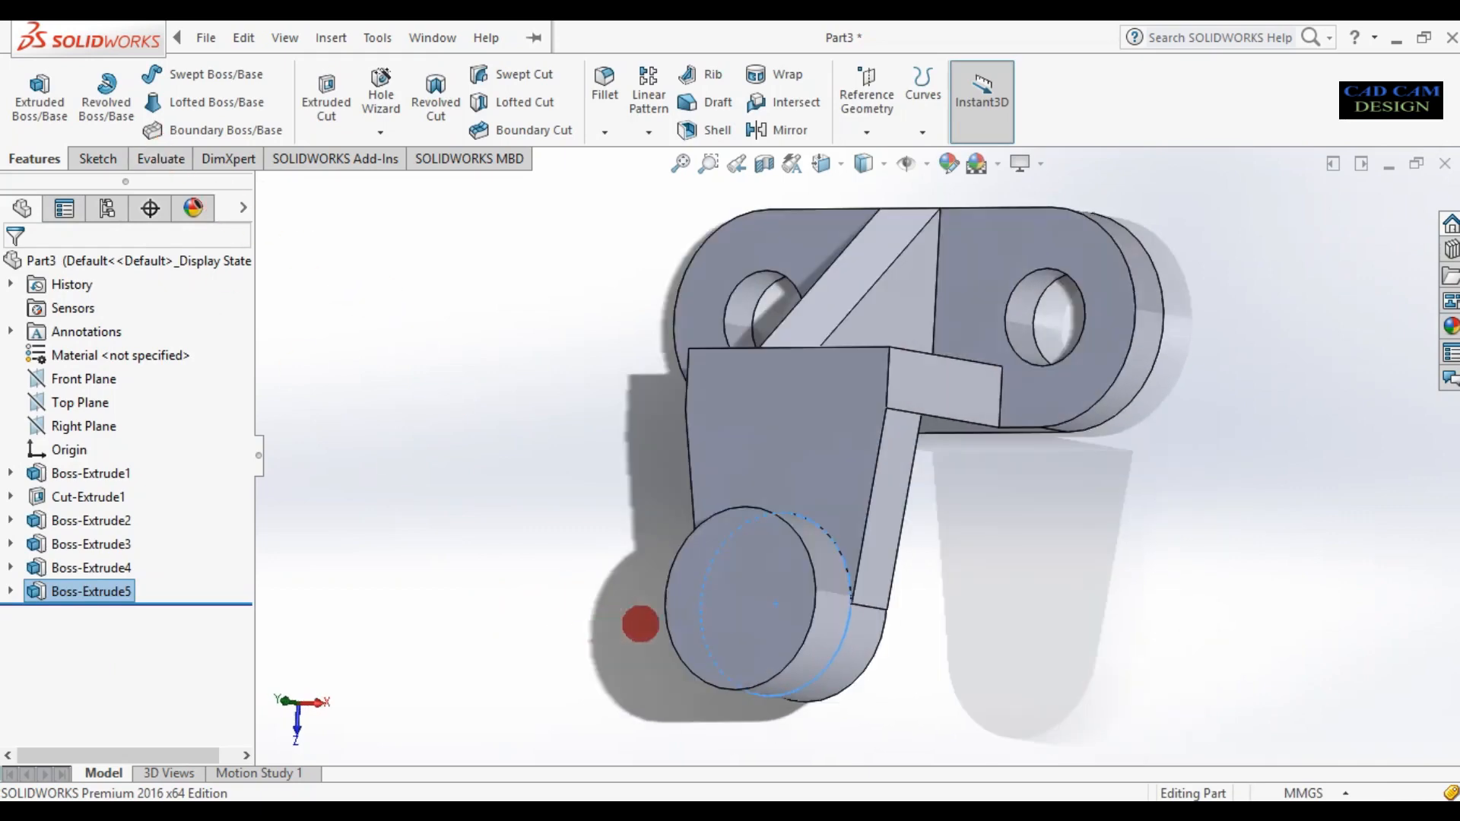
click(685, 617)
click(844, 572)
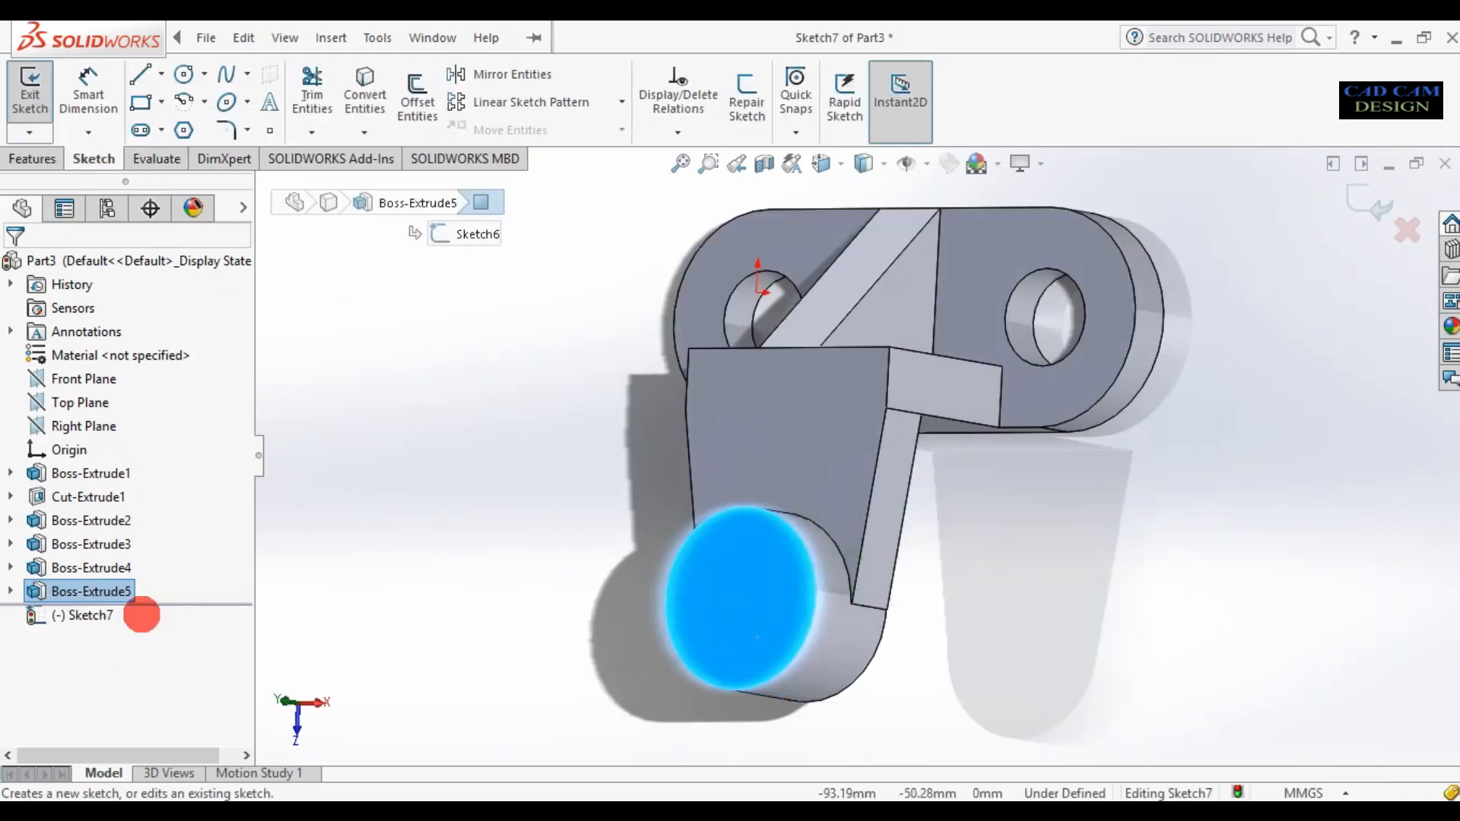
right_click(68, 616)
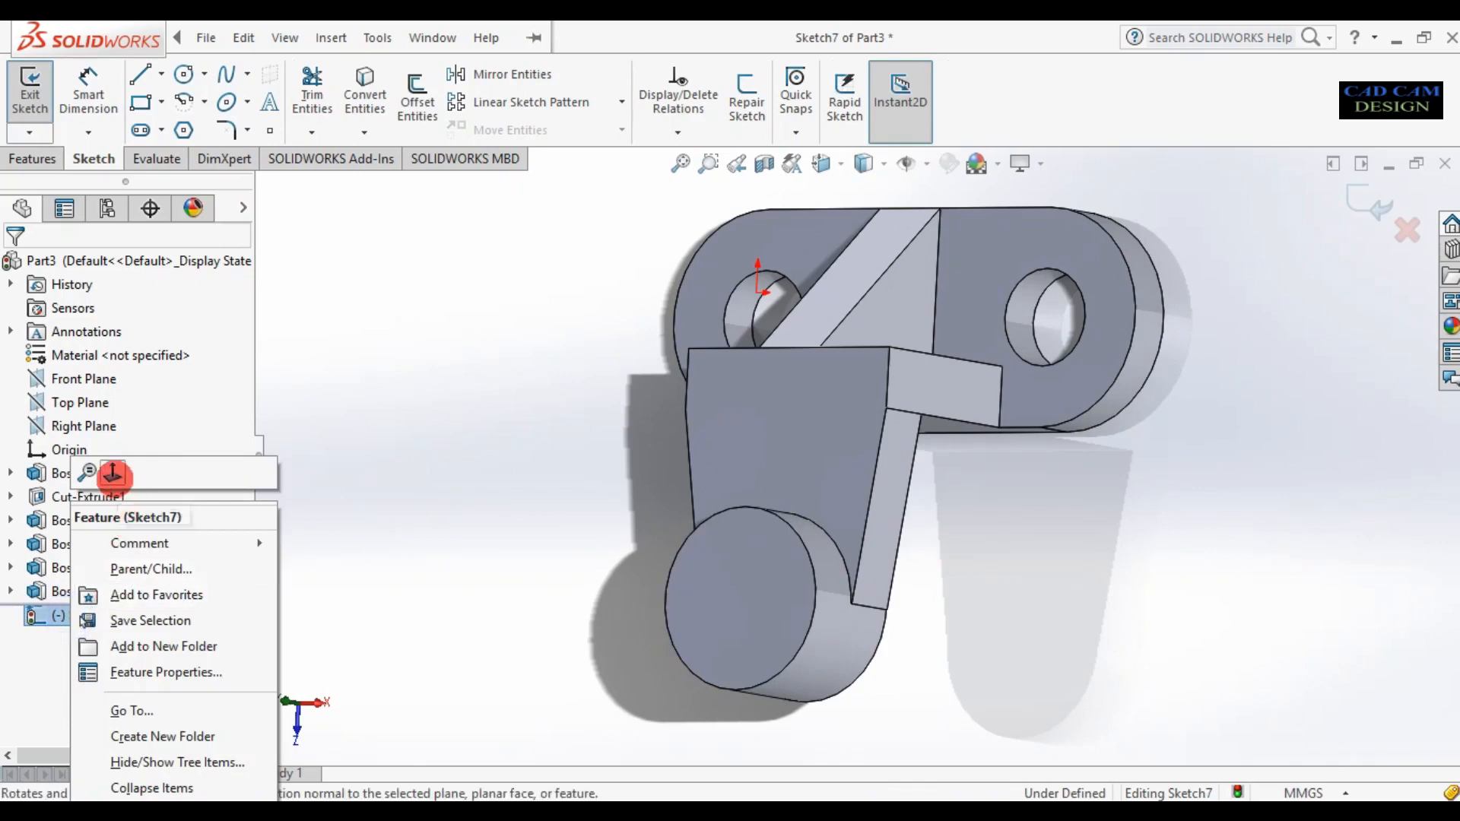
click(111, 478)
click(183, 73)
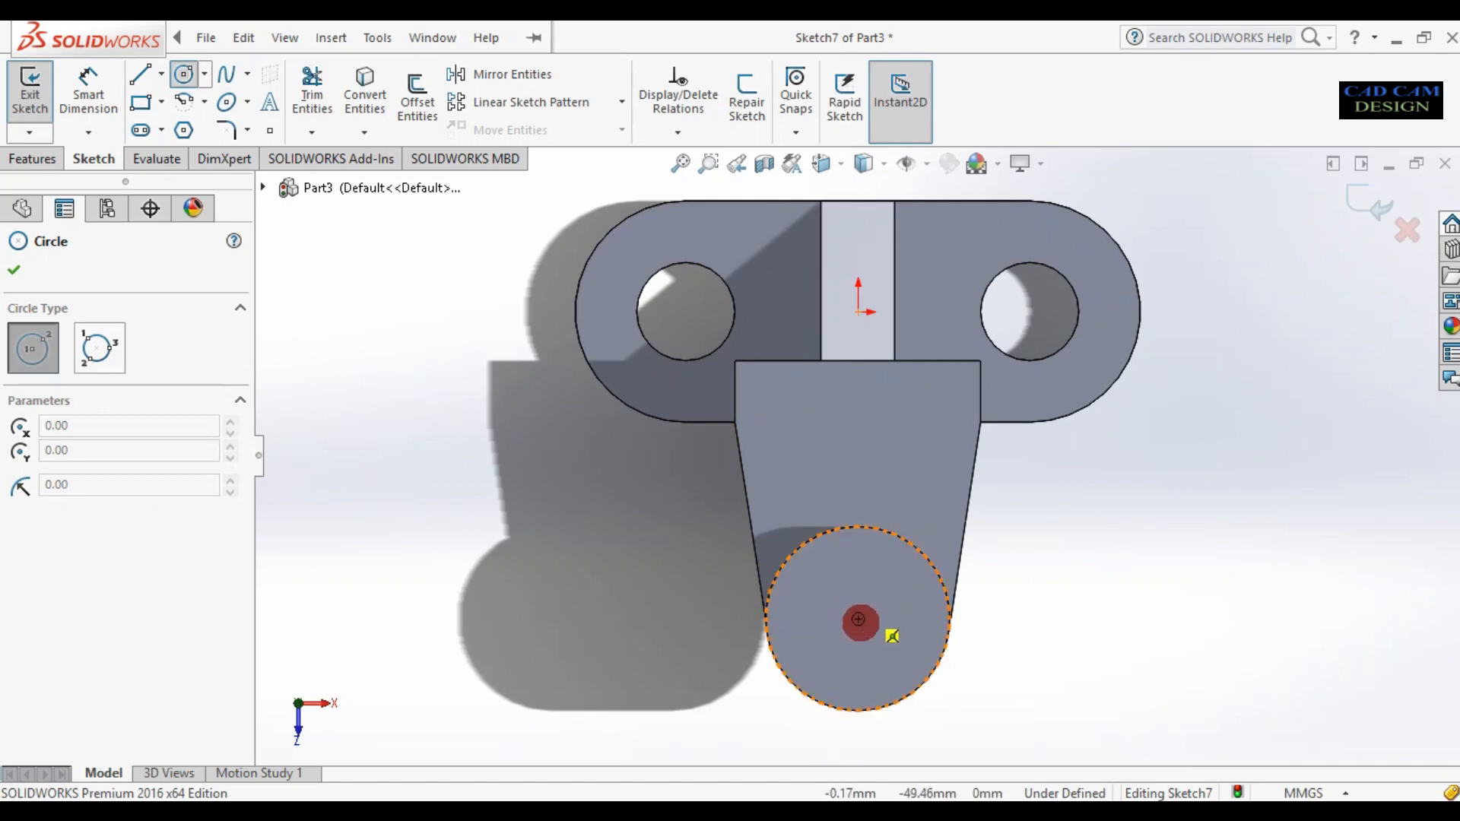
drag(859, 619, 858, 666)
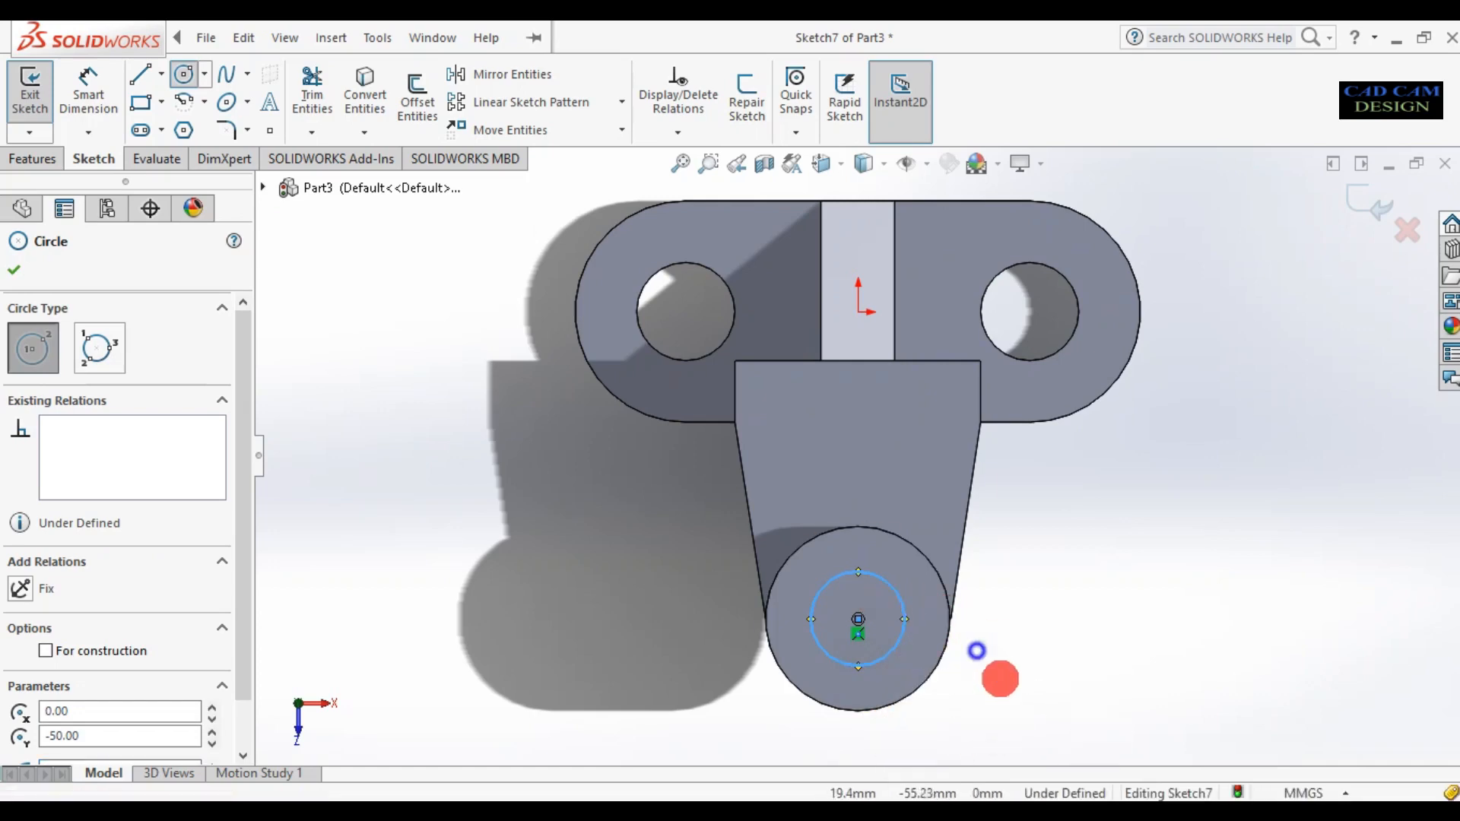
Dimension the inner circle's diameter and set it to 20 mm
right_drag(1000, 679, 987, 443)
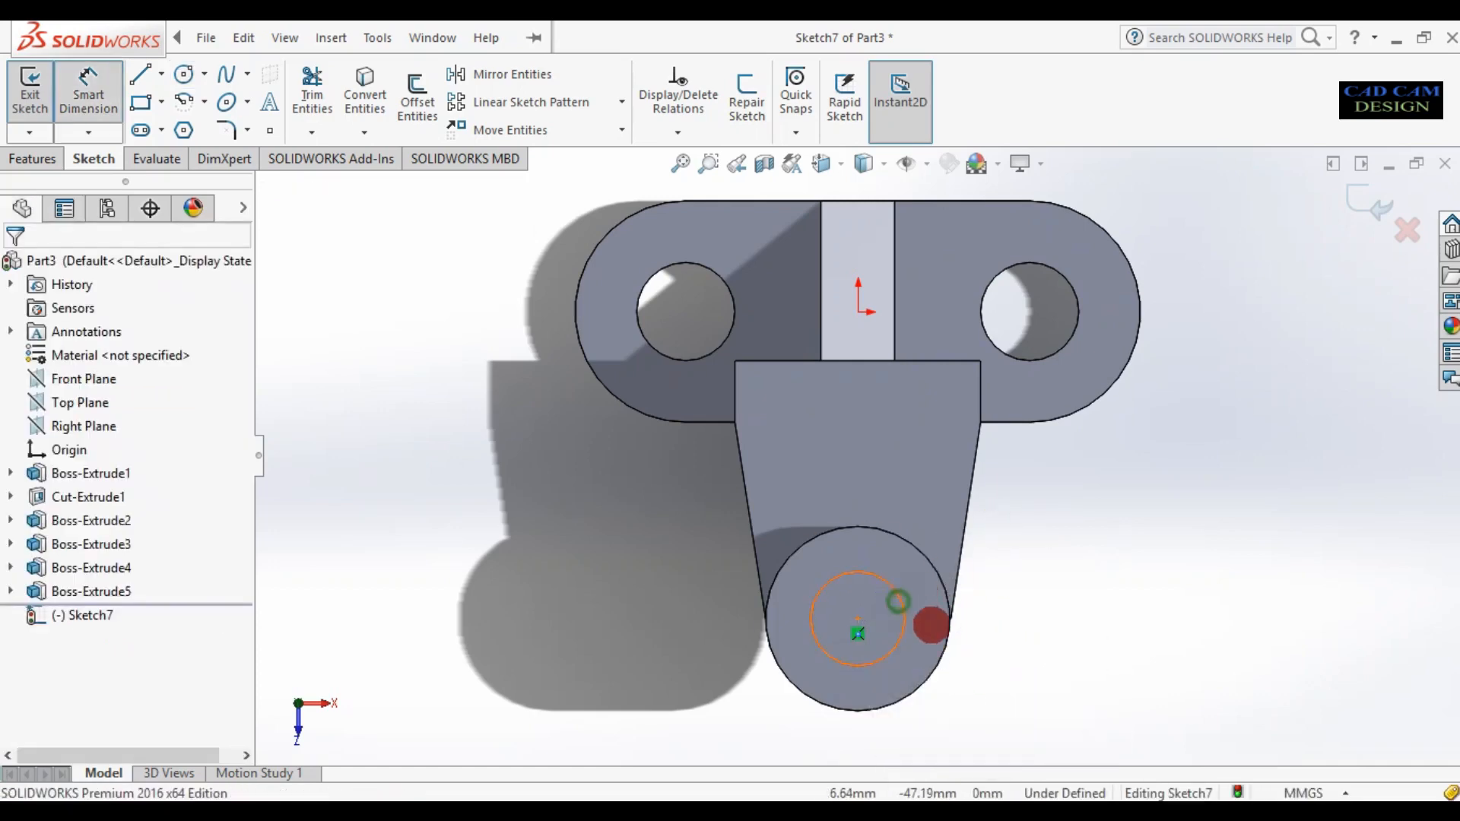
click(898, 601)
click(1003, 641)
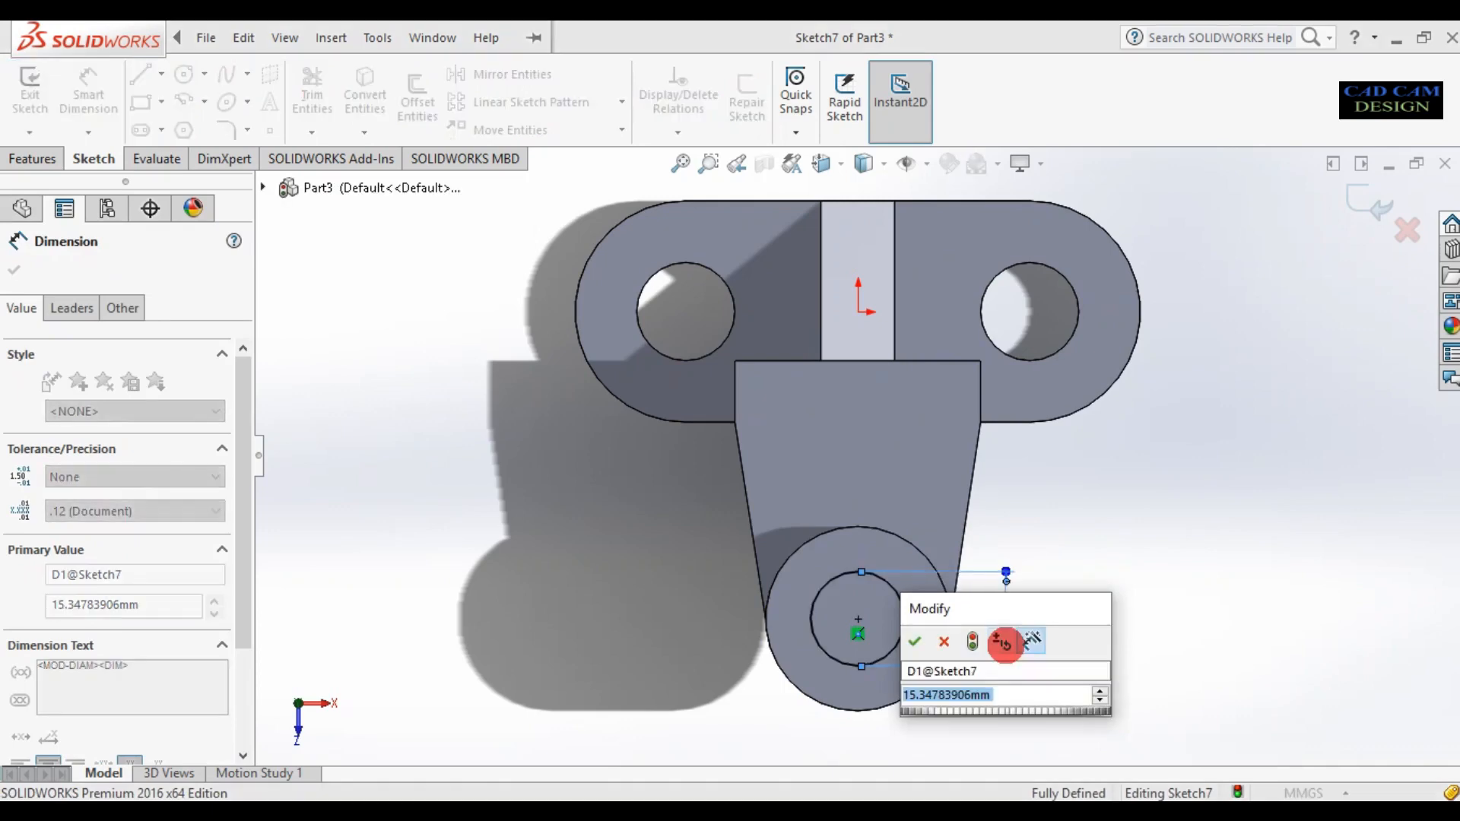
text(20)
key(Return)
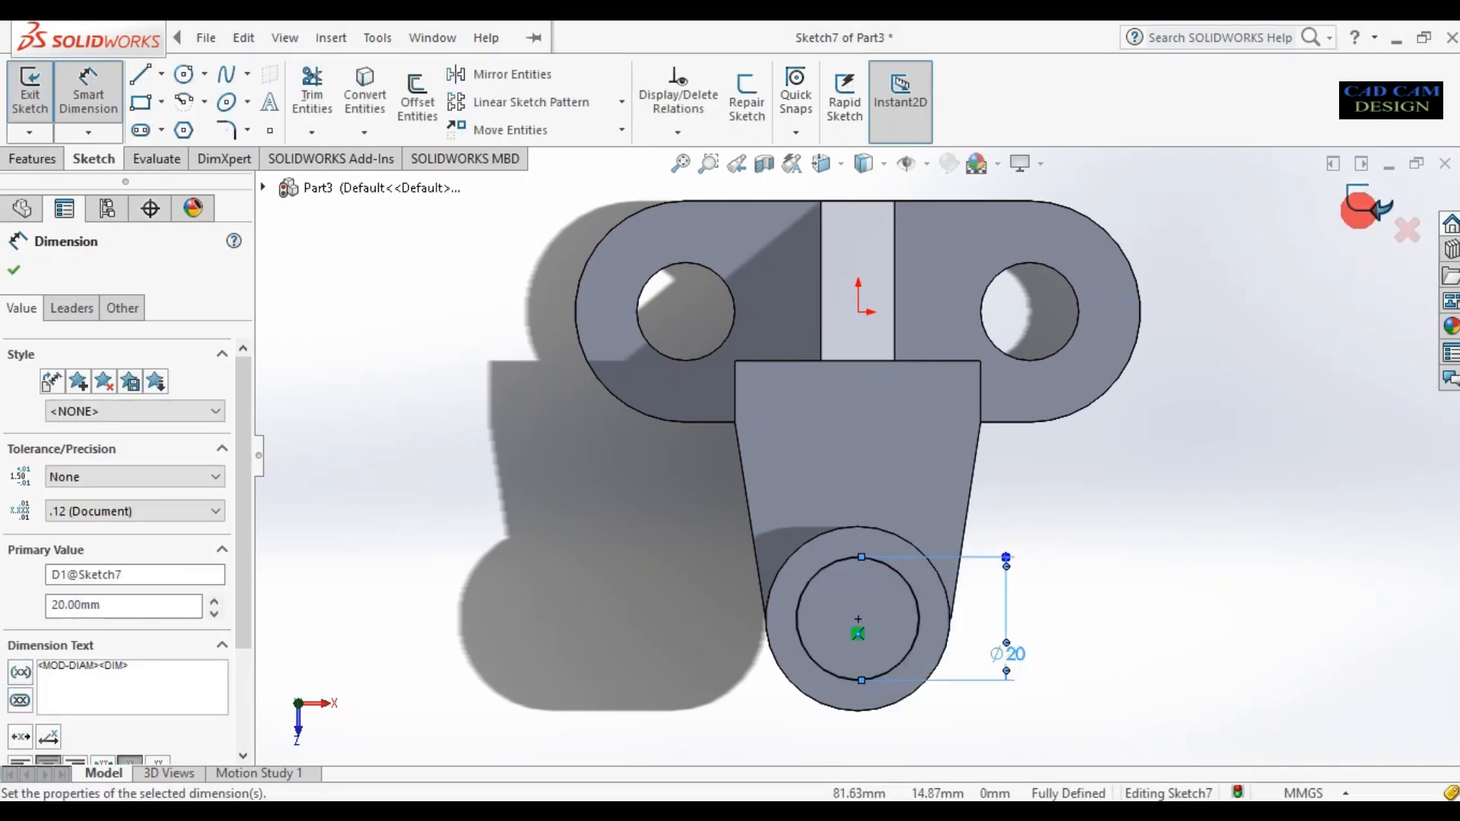
Finish the circle sketch and cut-extrude it 20 mm blind through the cylindrical boss and arm
click(1364, 202)
key(ctrl+b)
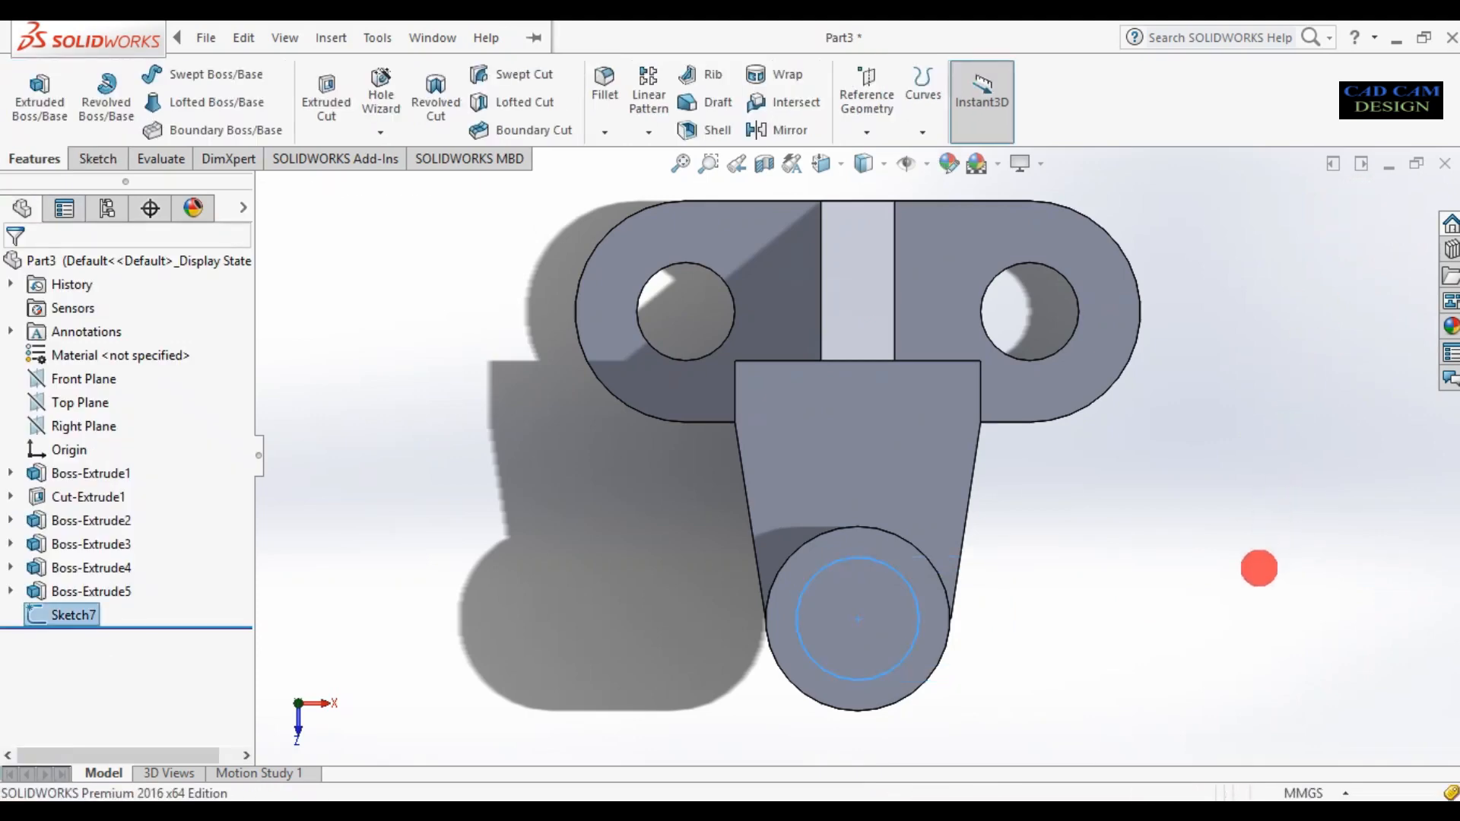
middle_drag(1259, 567, 609, 274)
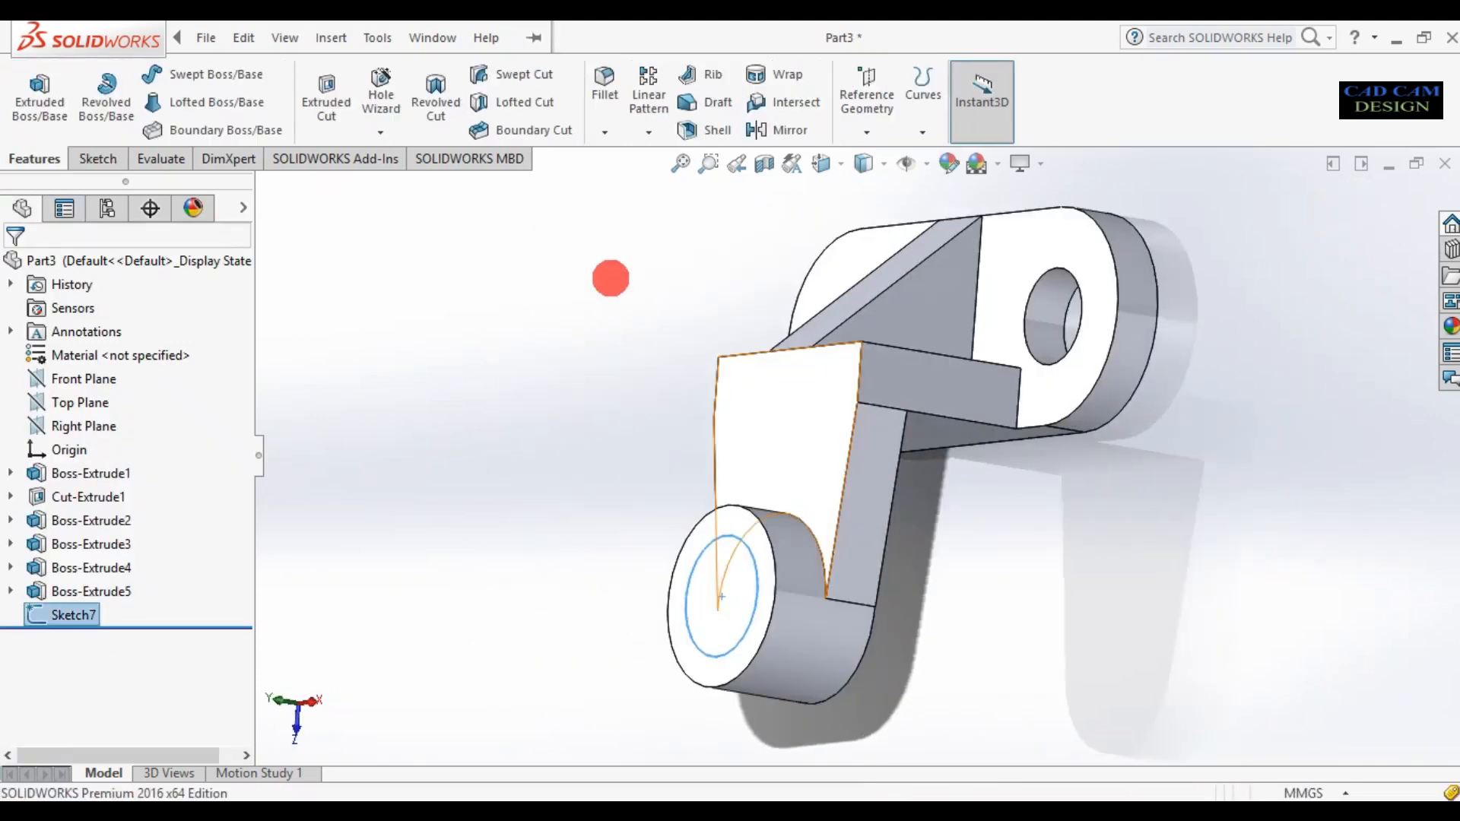
click(91, 157)
click(32, 158)
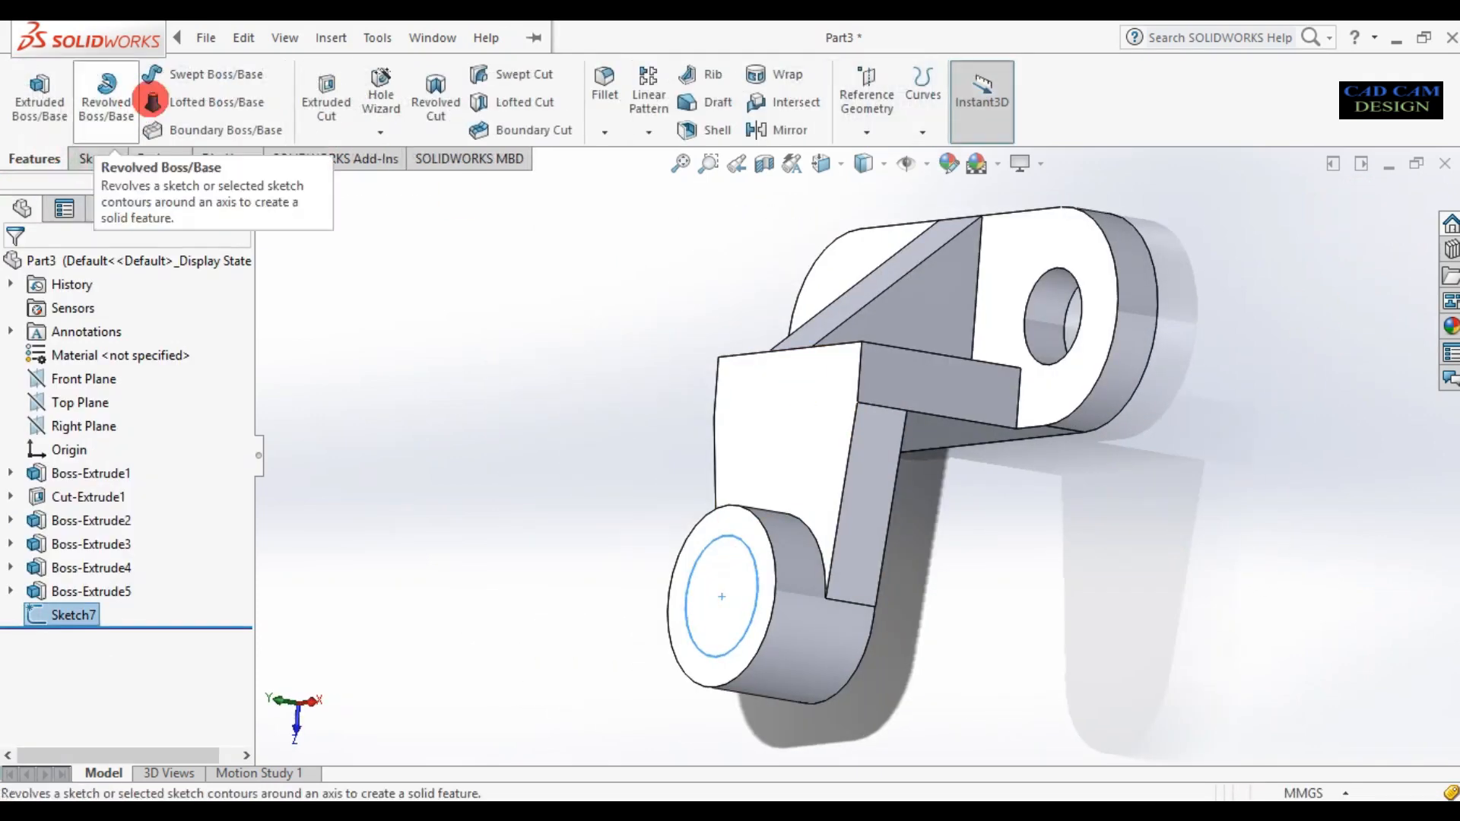
click(329, 84)
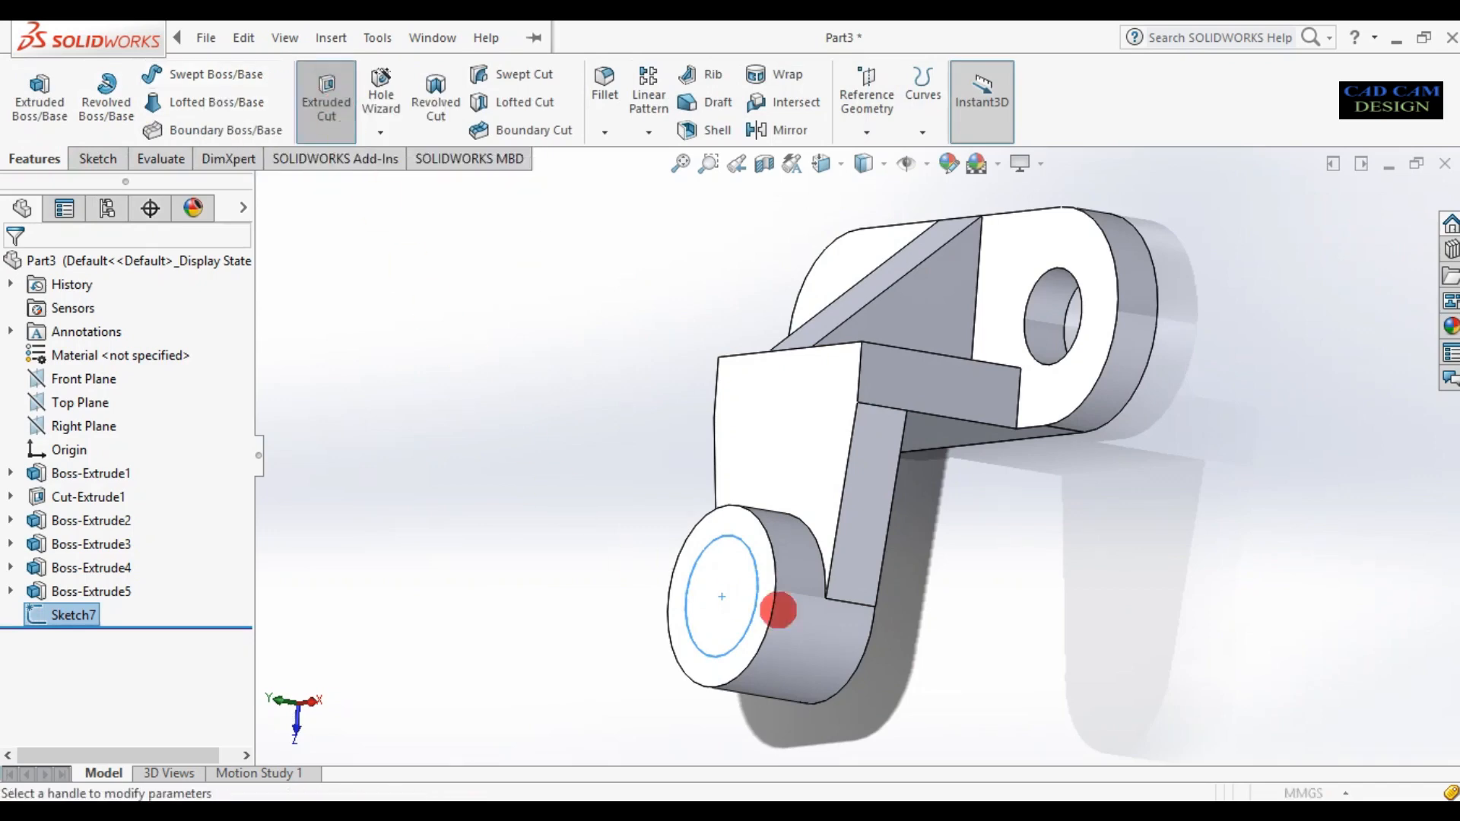
middle_drag(904, 635, 737, 609)
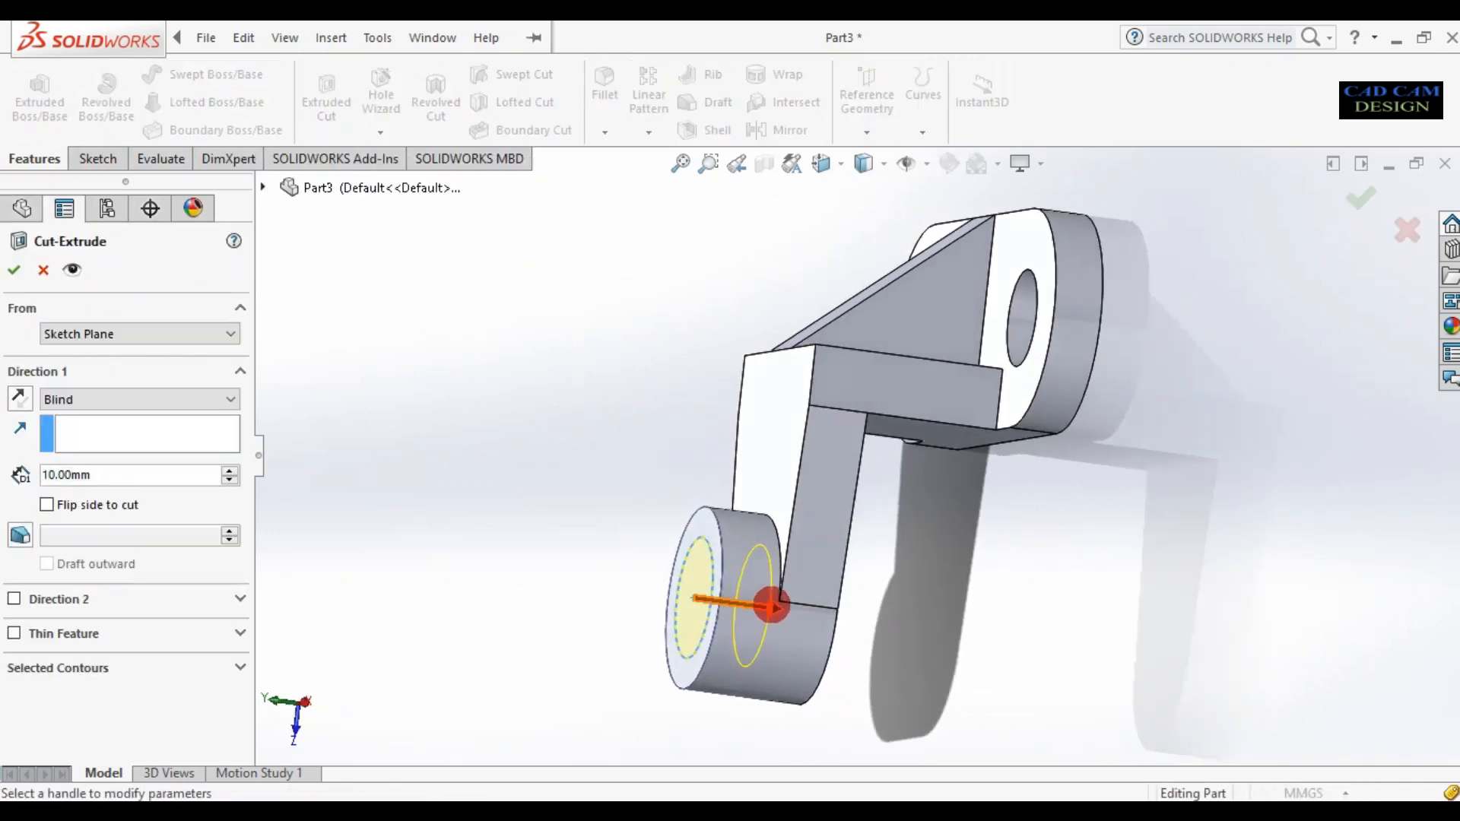
drag(772, 606, 987, 630)
middle_drag(987, 630, 851, 638)
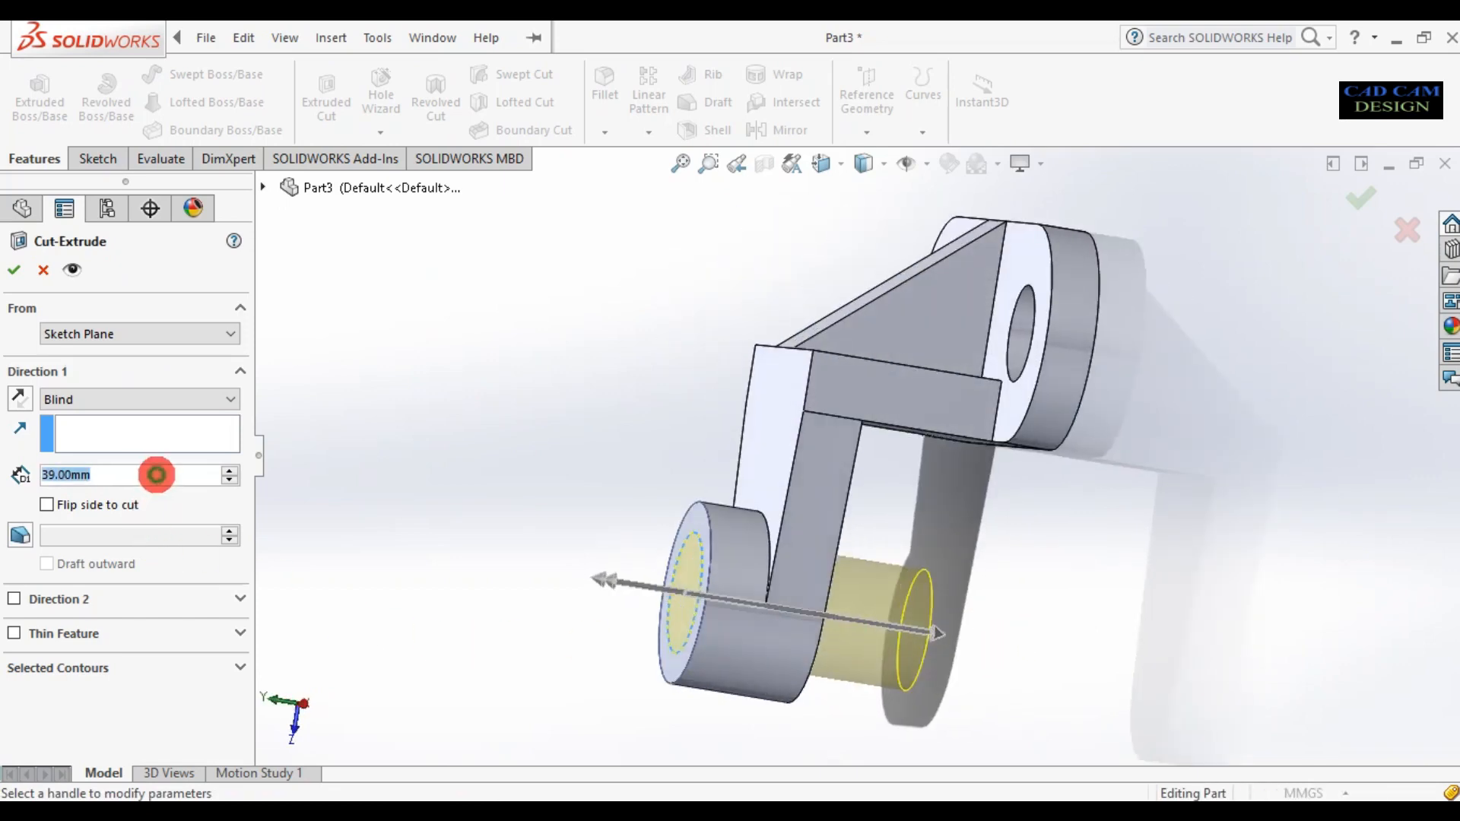
text(20)
key(Return)
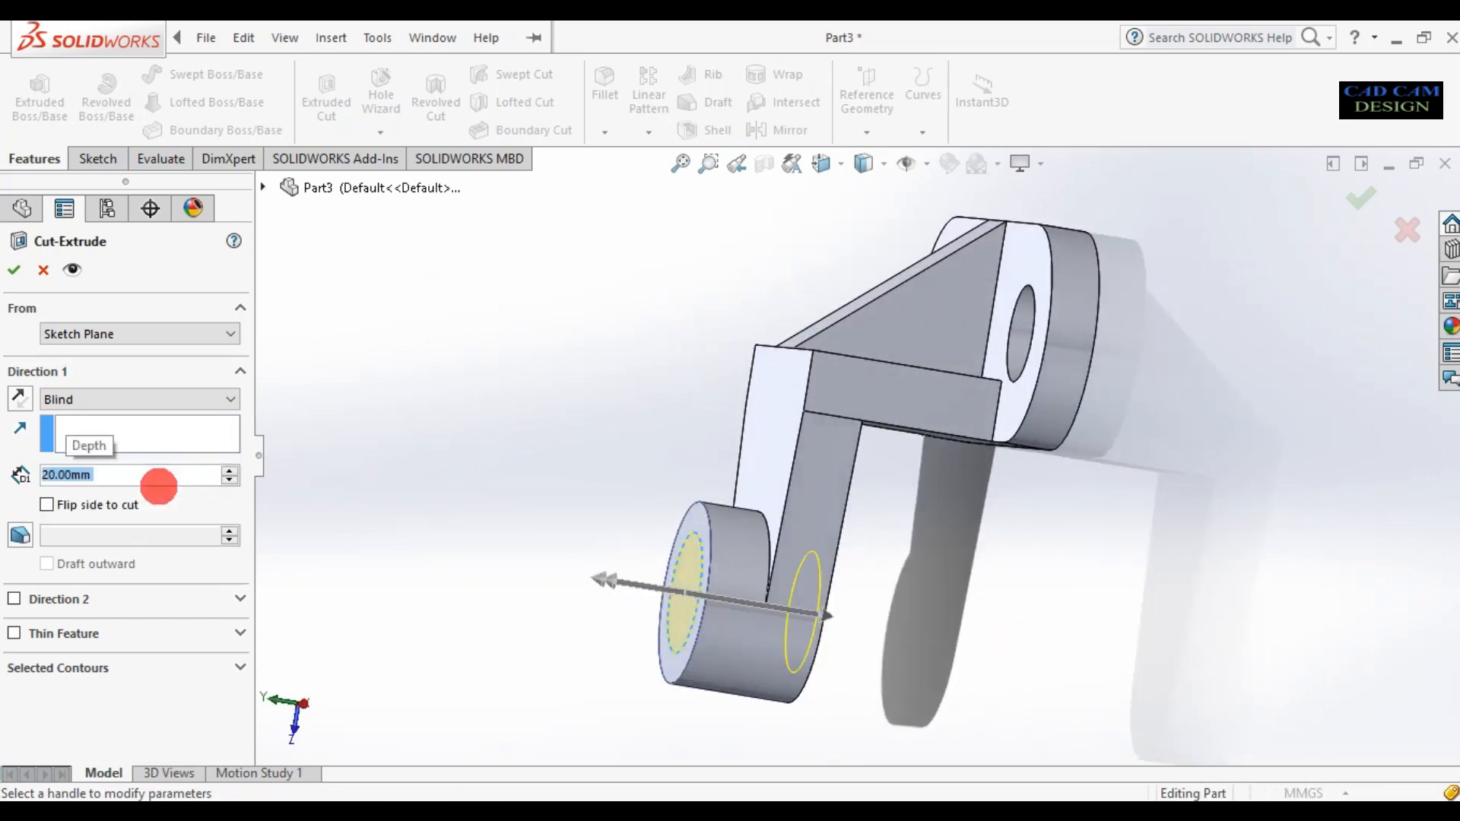
middle_drag(934, 650, 1038, 465)
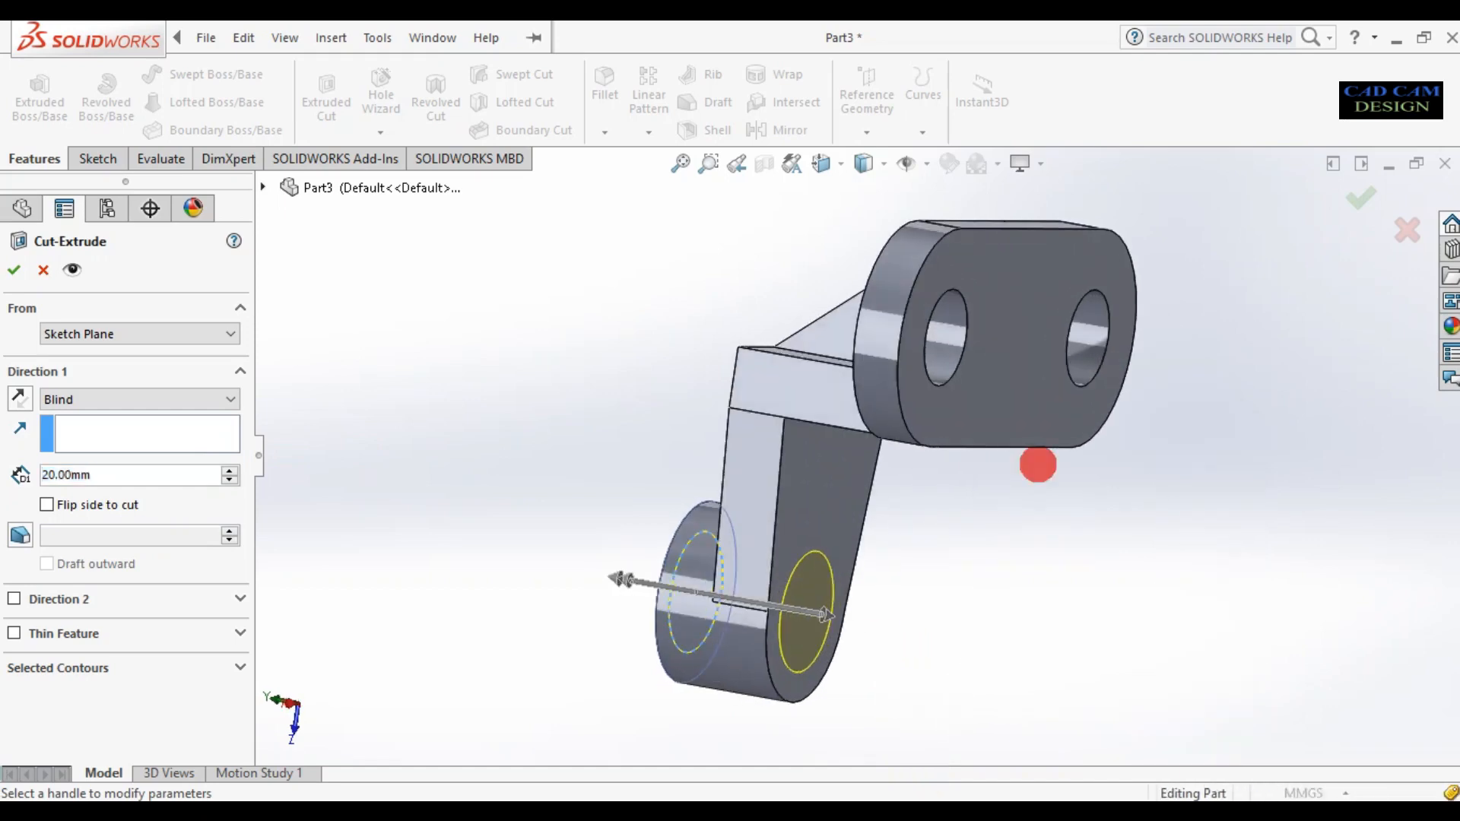
click(1373, 187)
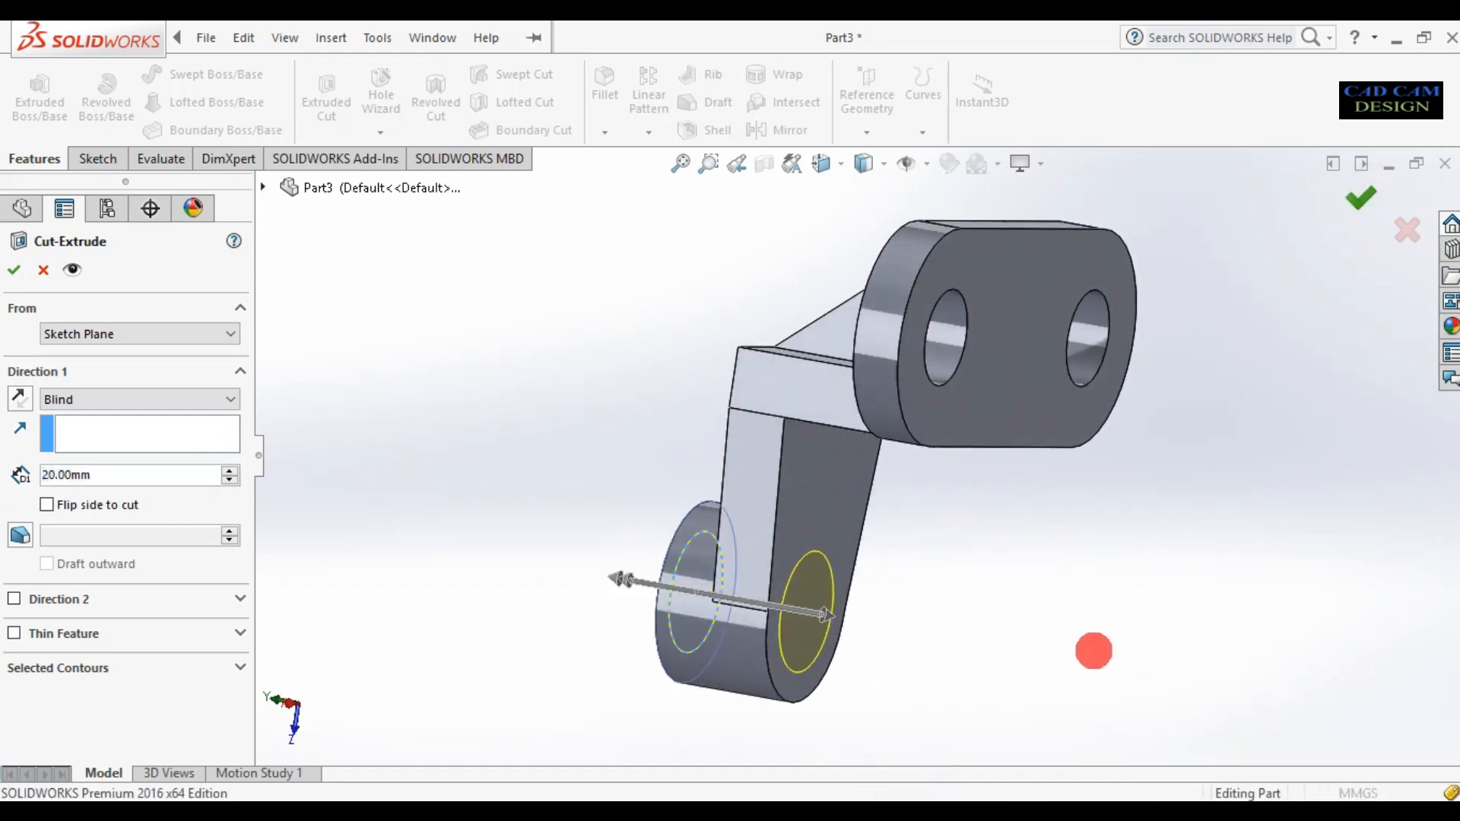
Apply the aluminum powdercoat appearance from the painted appearances to the whole part
middle_drag(1052, 646, 803, 493)
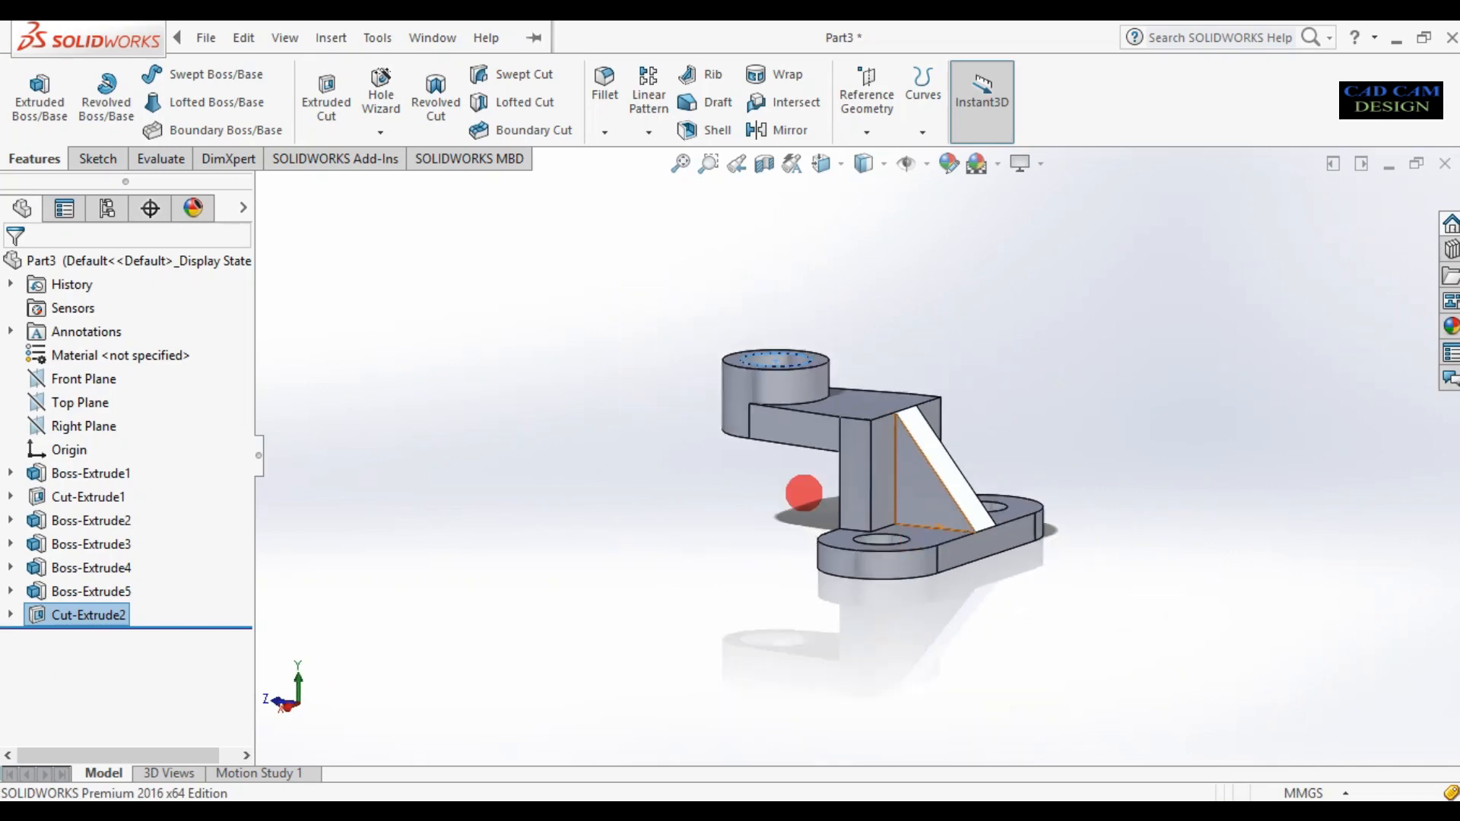
scroll(538, 411, down, 4)
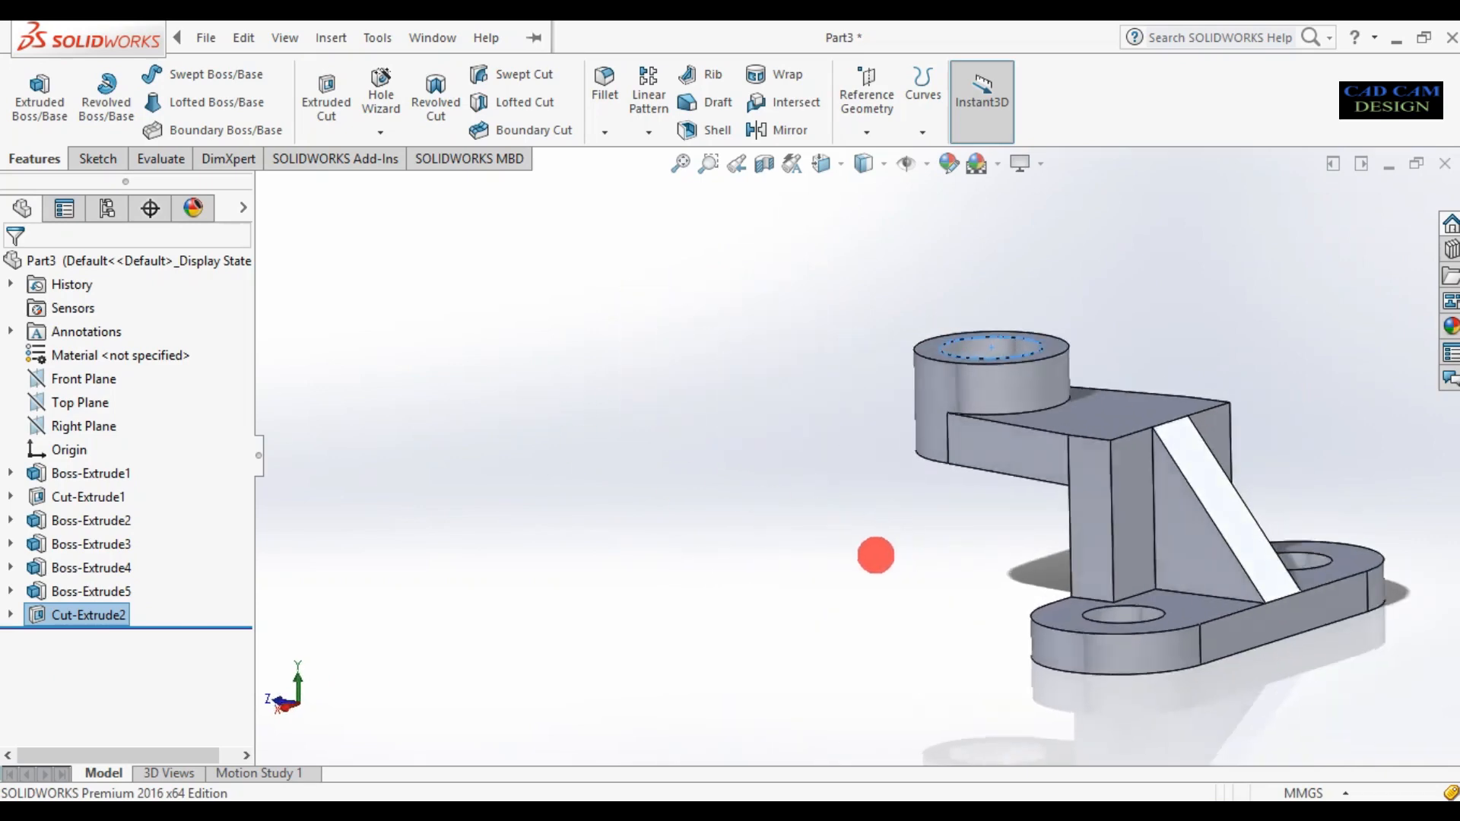
middle_drag(875, 556, 822, 491)
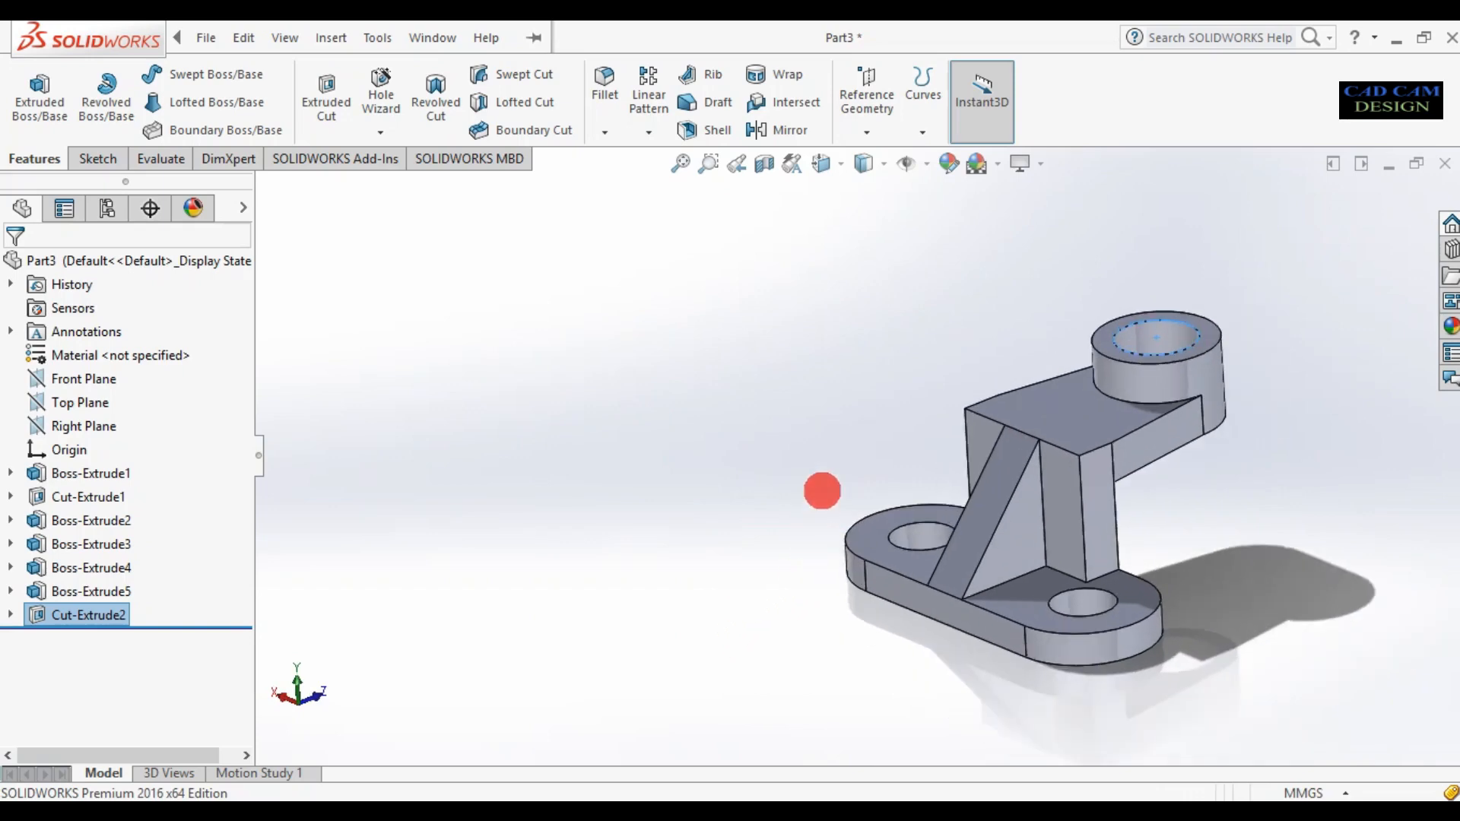
click(779, 412)
scroll(737, 504, down, 2)
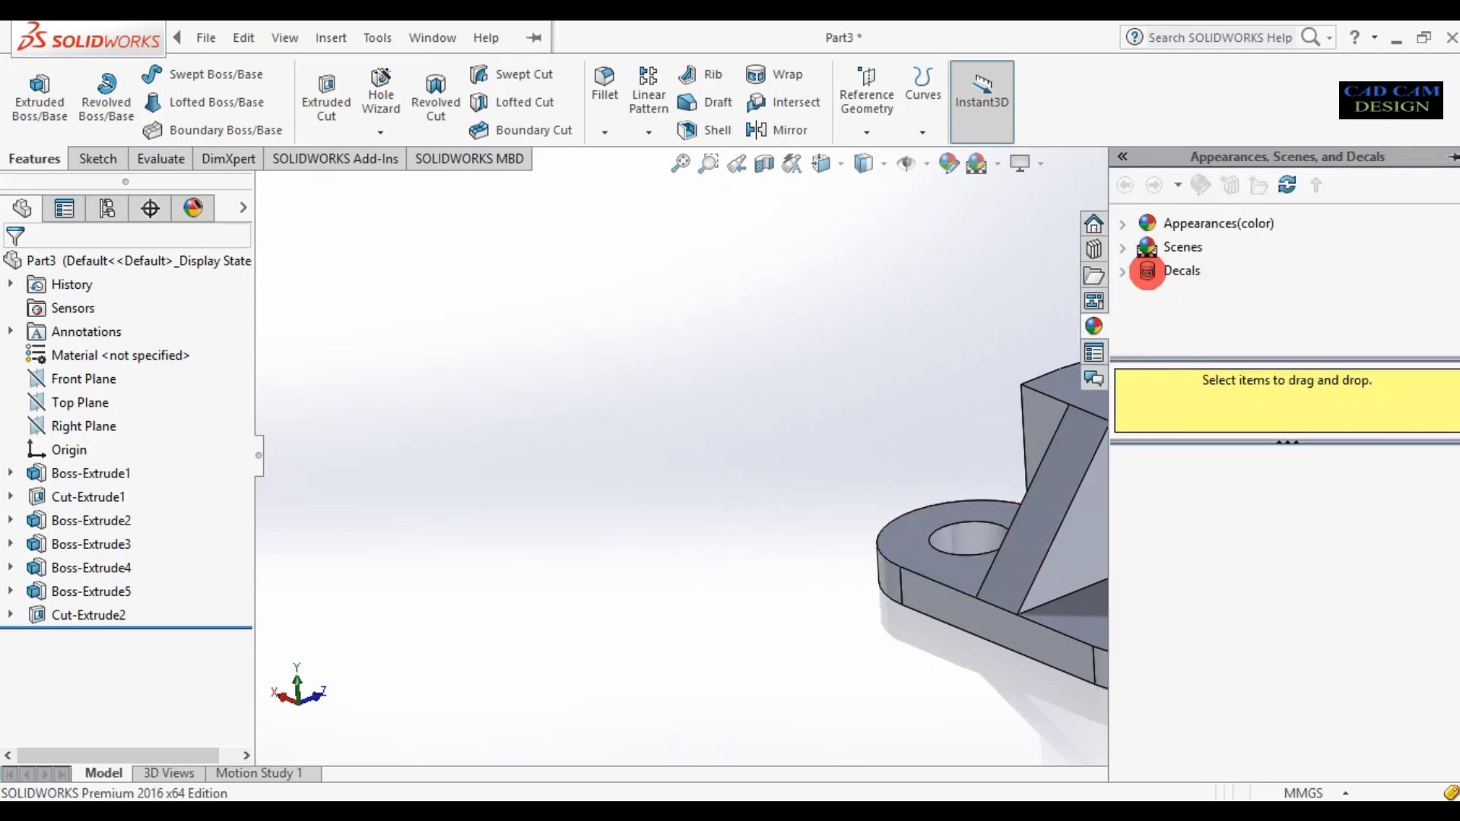
click(1186, 223)
click(1187, 245)
click(1206, 244)
drag(1191, 508, 1015, 498)
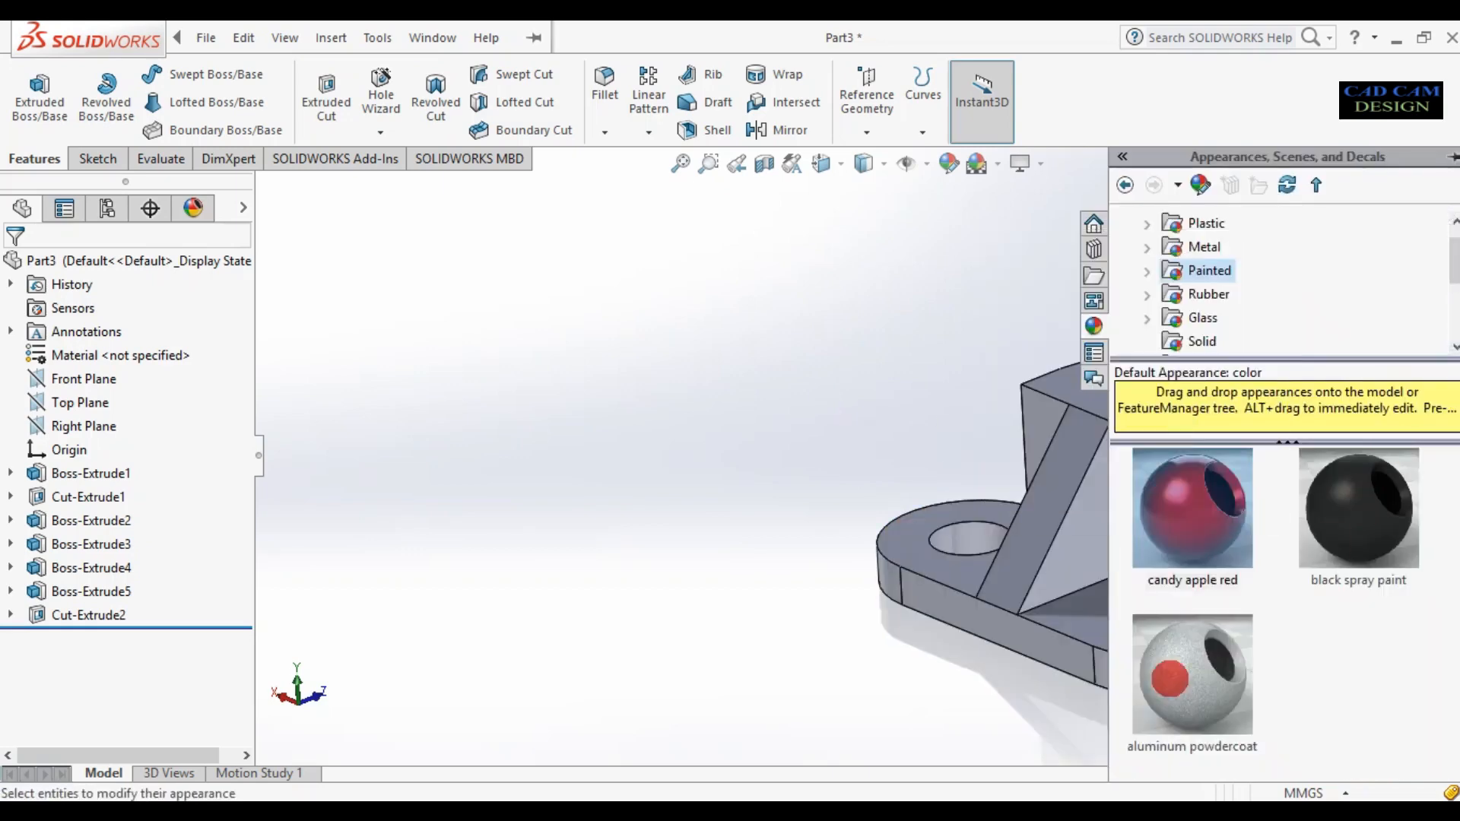
drag(1211, 675, 1042, 461)
click(1046, 464)
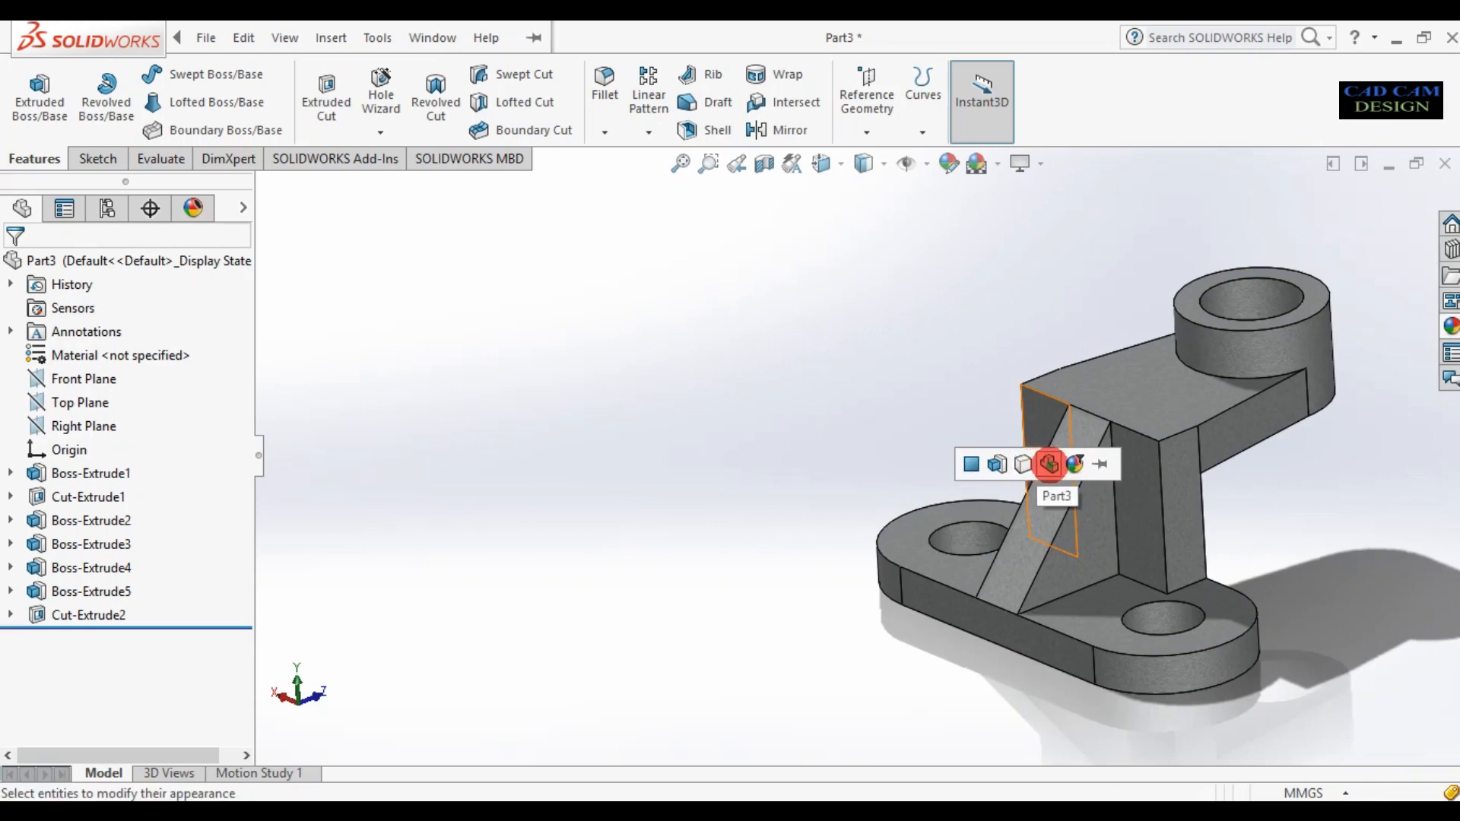
middle_drag(1303, 545, 1296, 523)
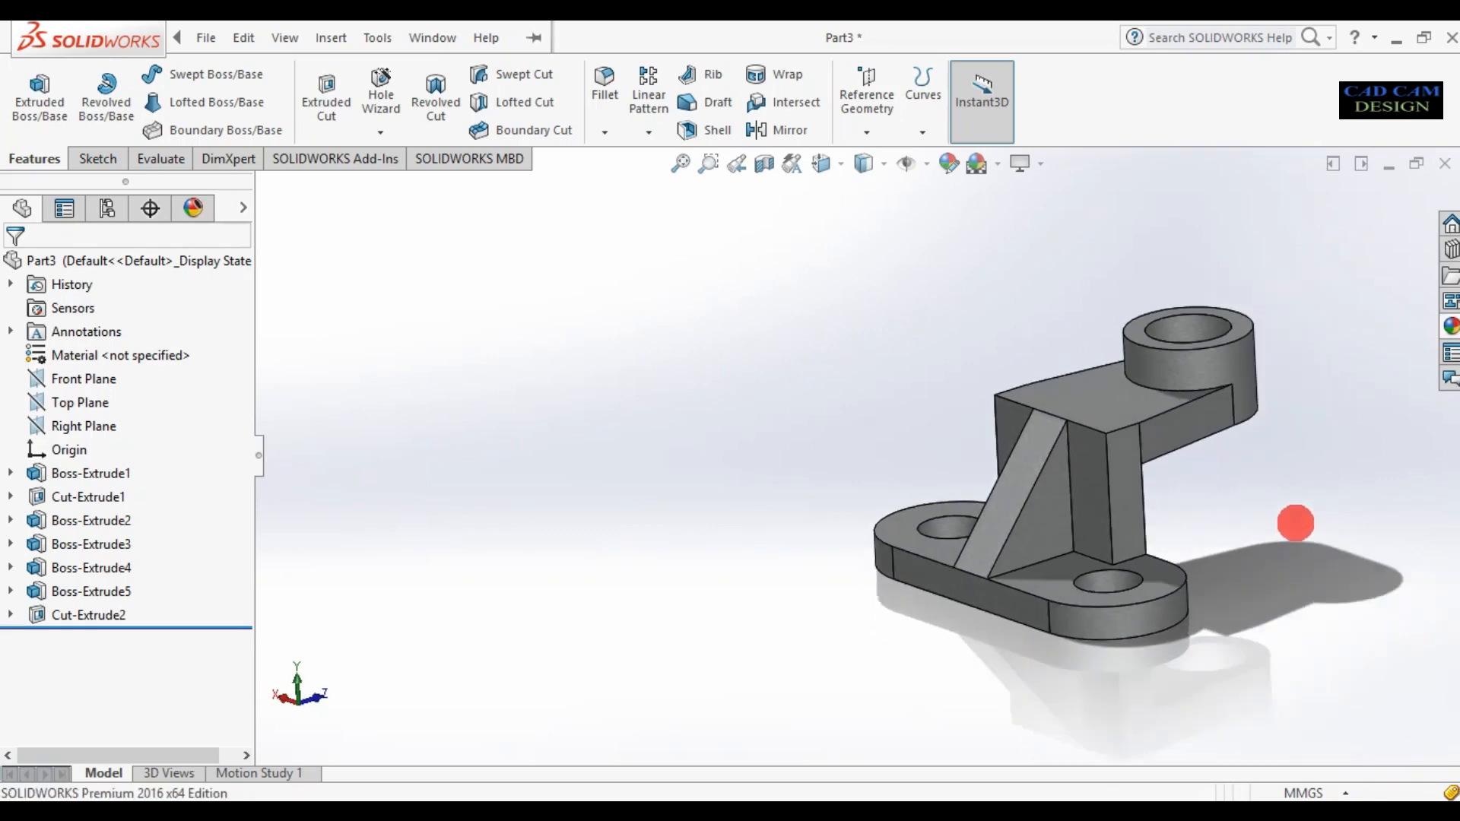
scroll(923, 420, down, 4)
middle_drag(1373, 583, 551, 482)
middle_drag(1265, 638, 925, 319)
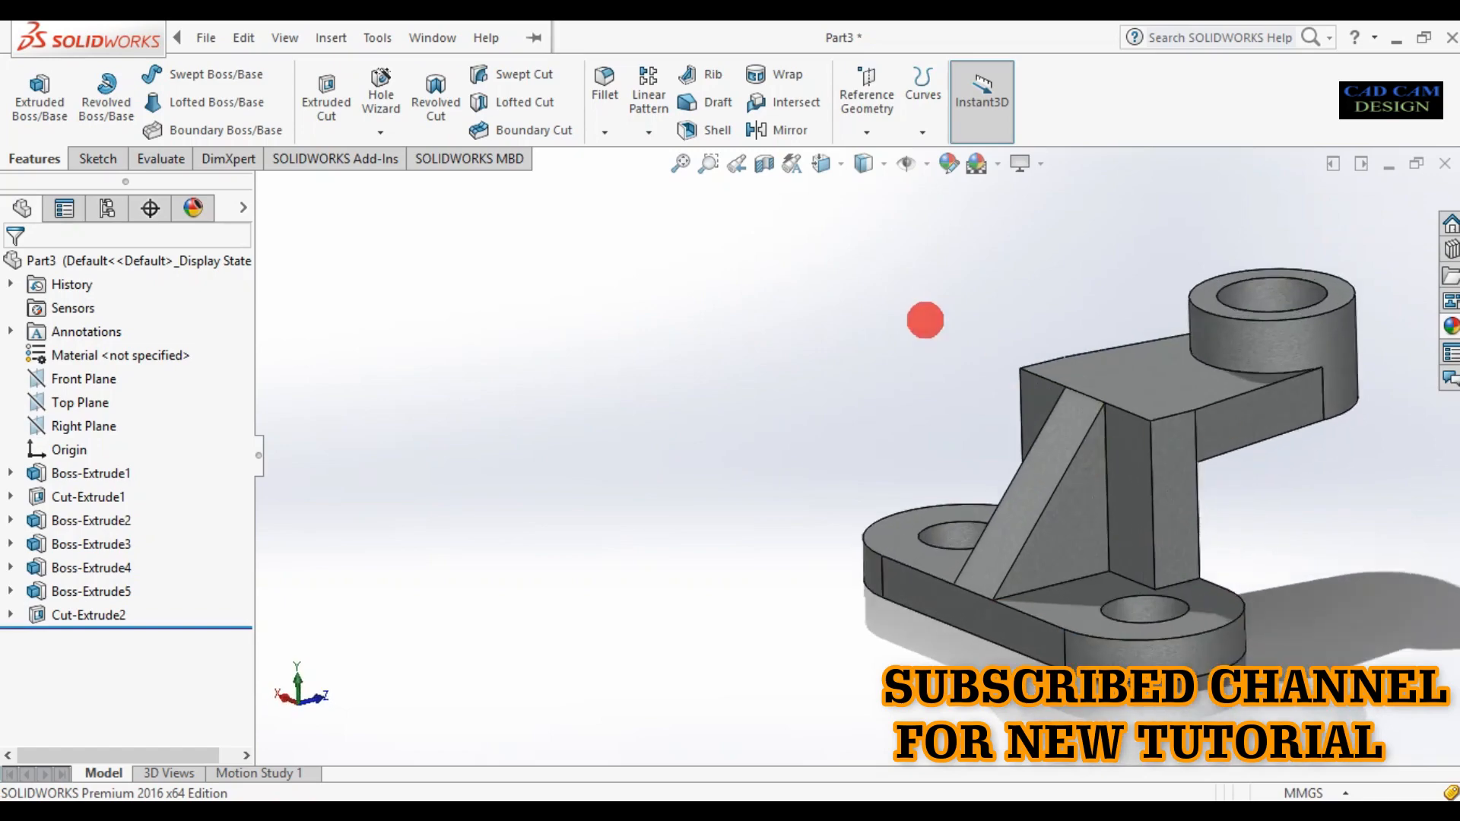